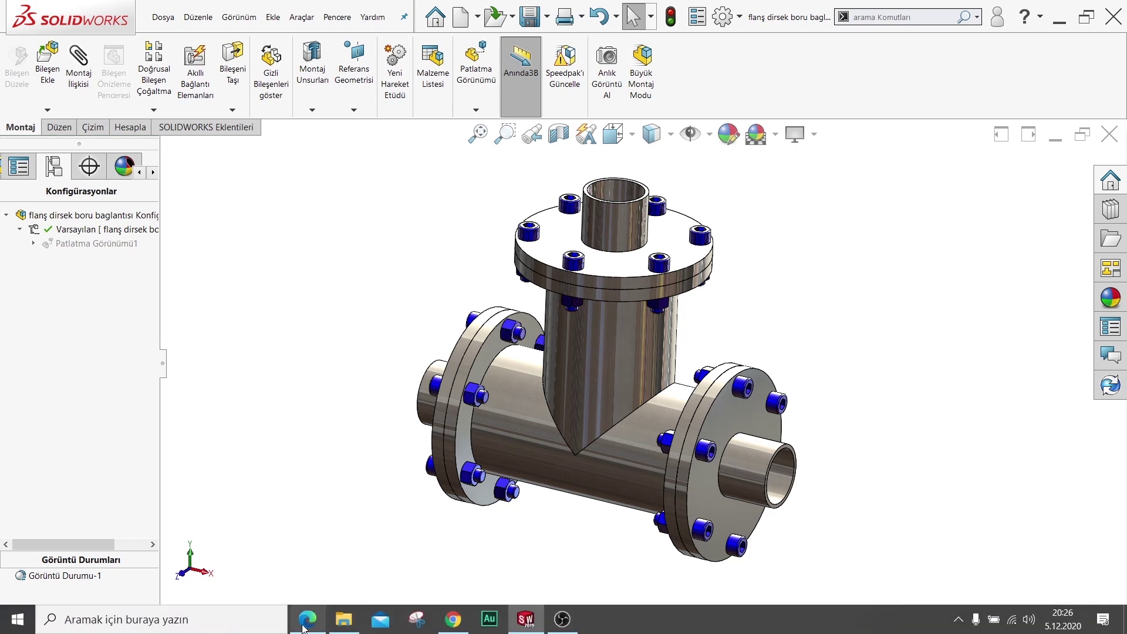
- Play the exploded-view animation of Patlatma Görünümü1 in the flange assembly
left_click(344, 619)
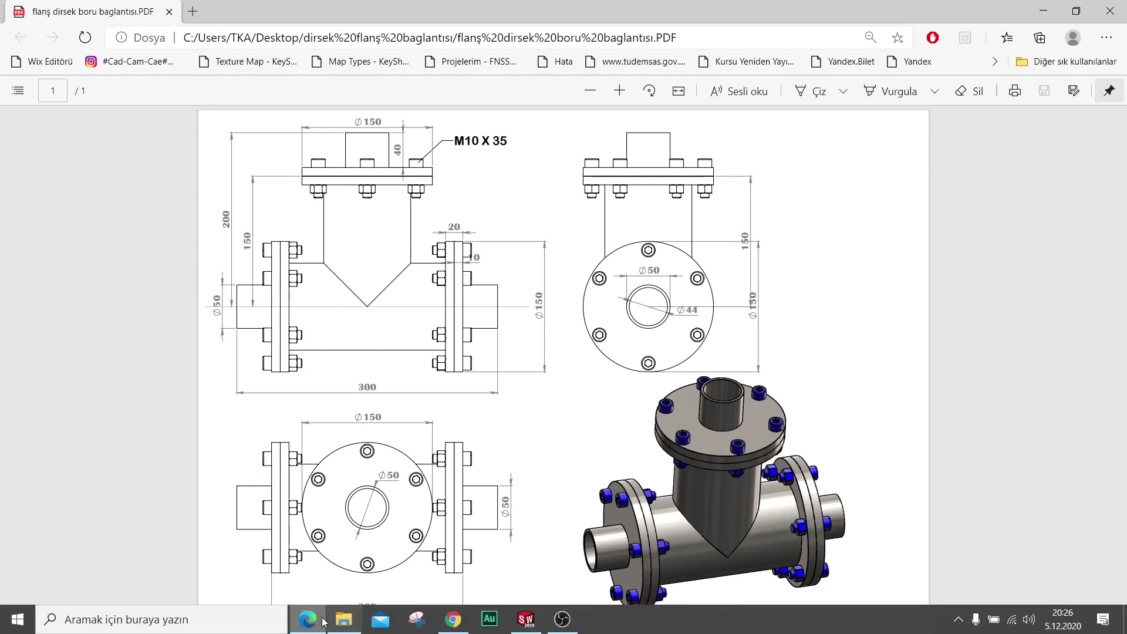
left_click(341, 620)
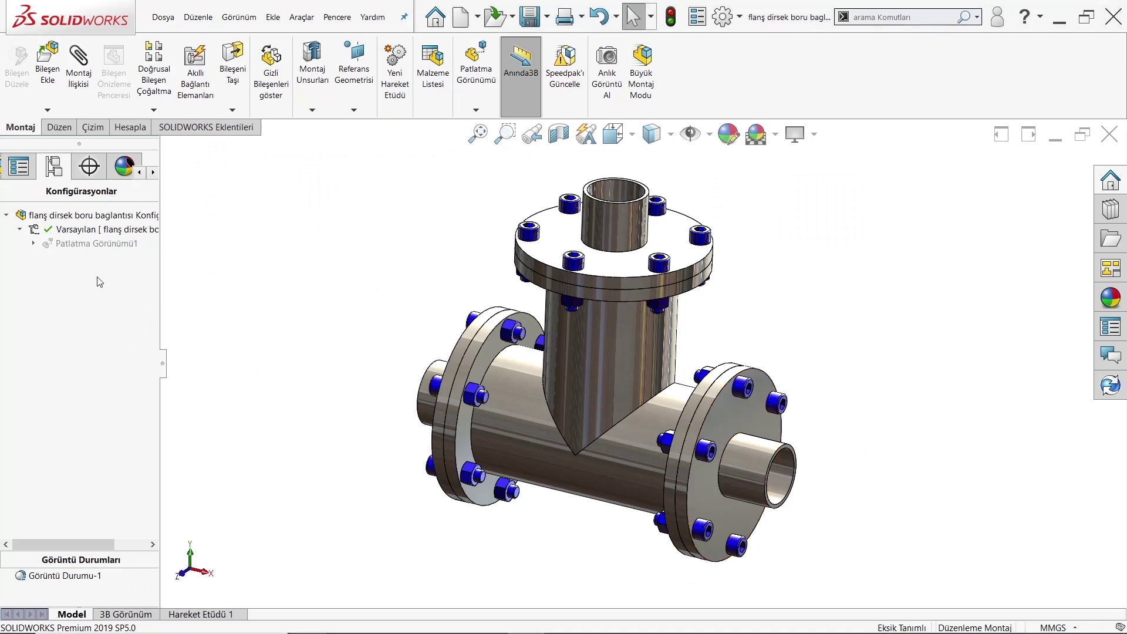
right_click(98, 245)
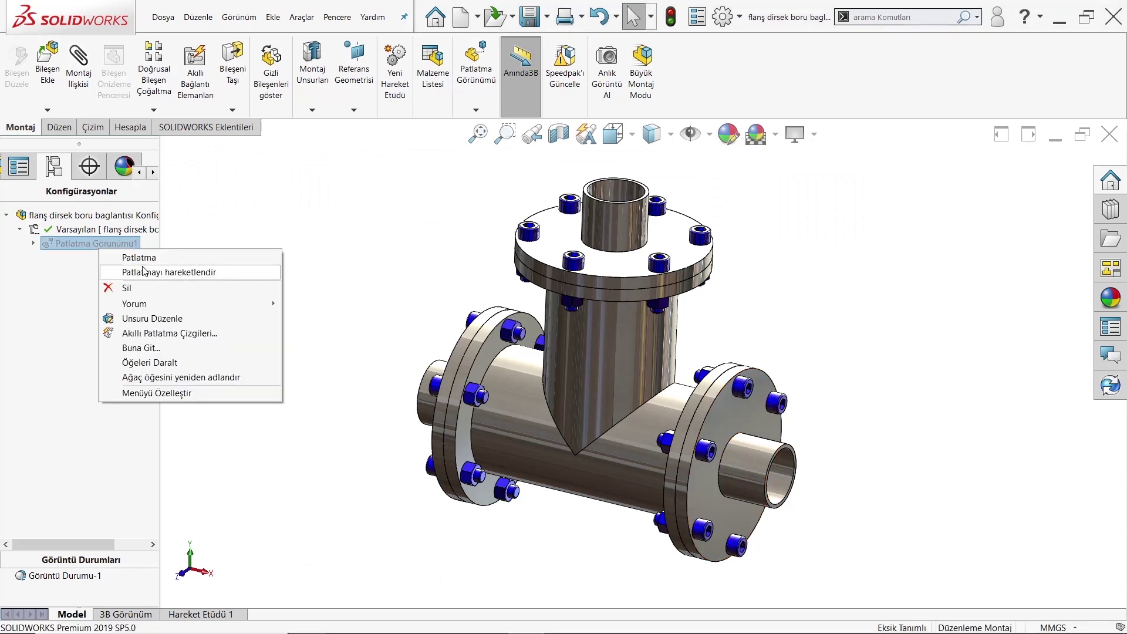
left_click(144, 272)
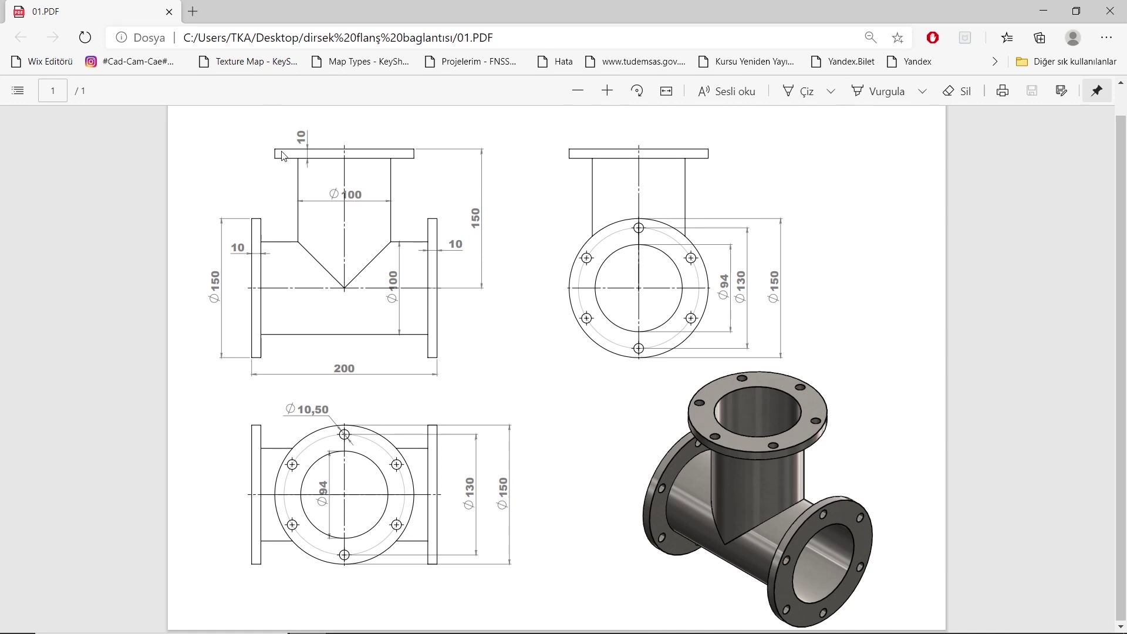
- Start a sketch on Ön Düzlem and draw a circle centred on the origin
left_click(544, 620)
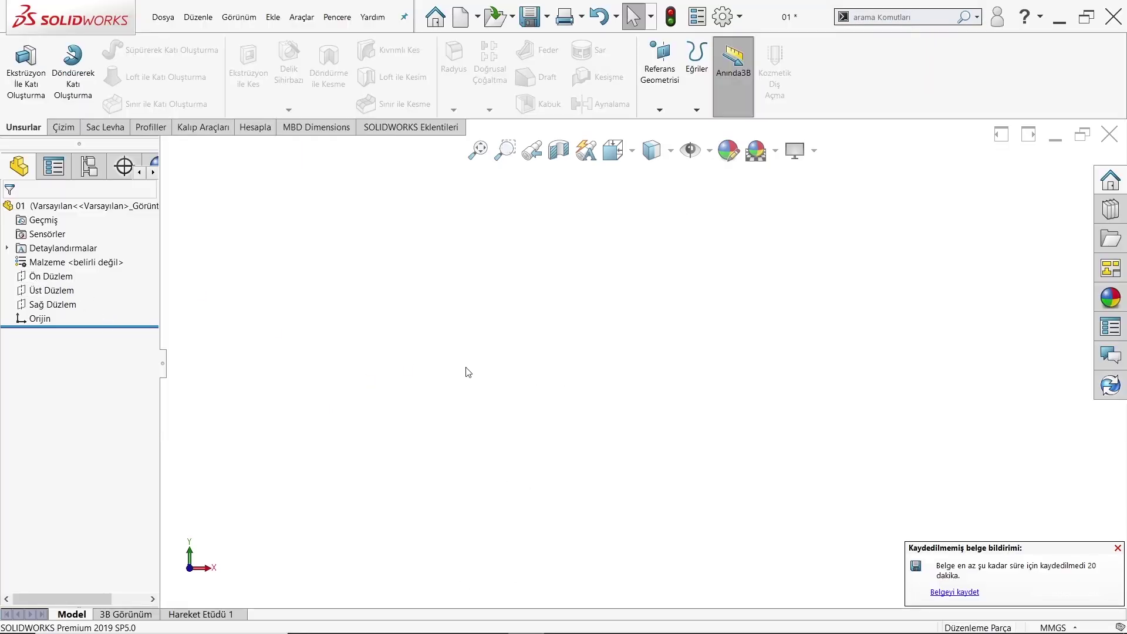
left_click(308, 620)
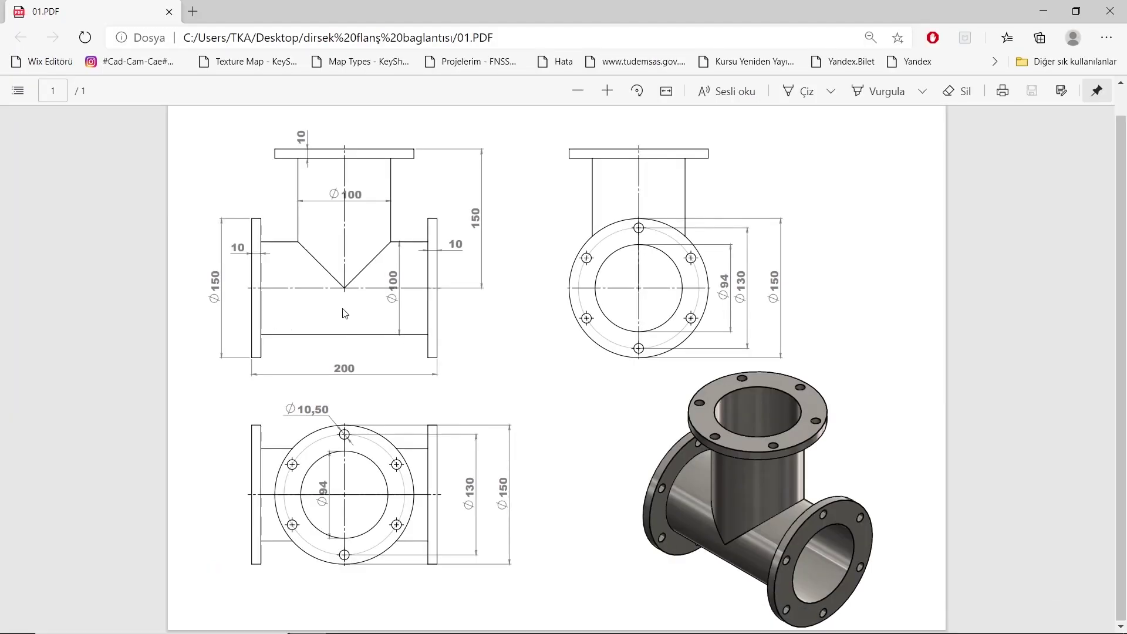
mouse_move(326, 632)
left_click(308, 619)
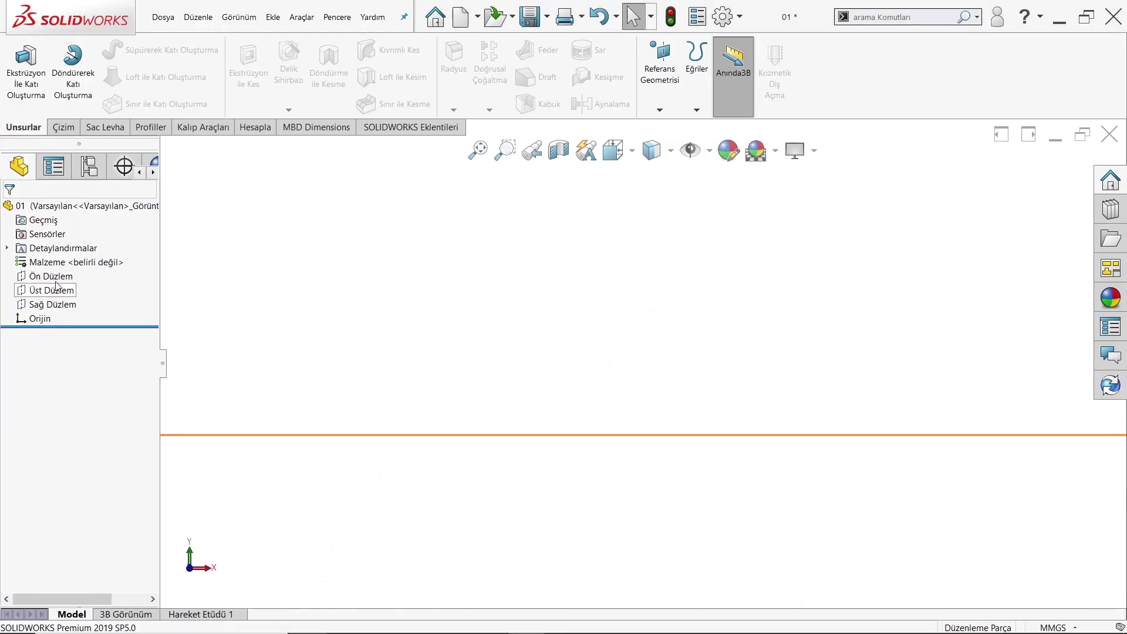
left_click(65, 263)
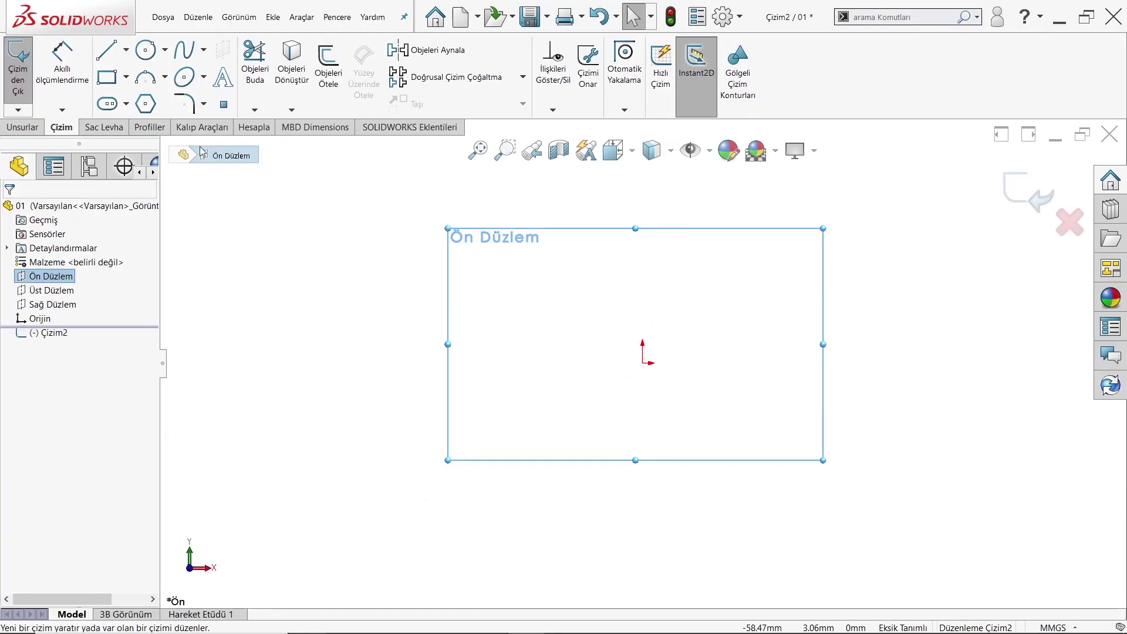
left_click(141, 52)
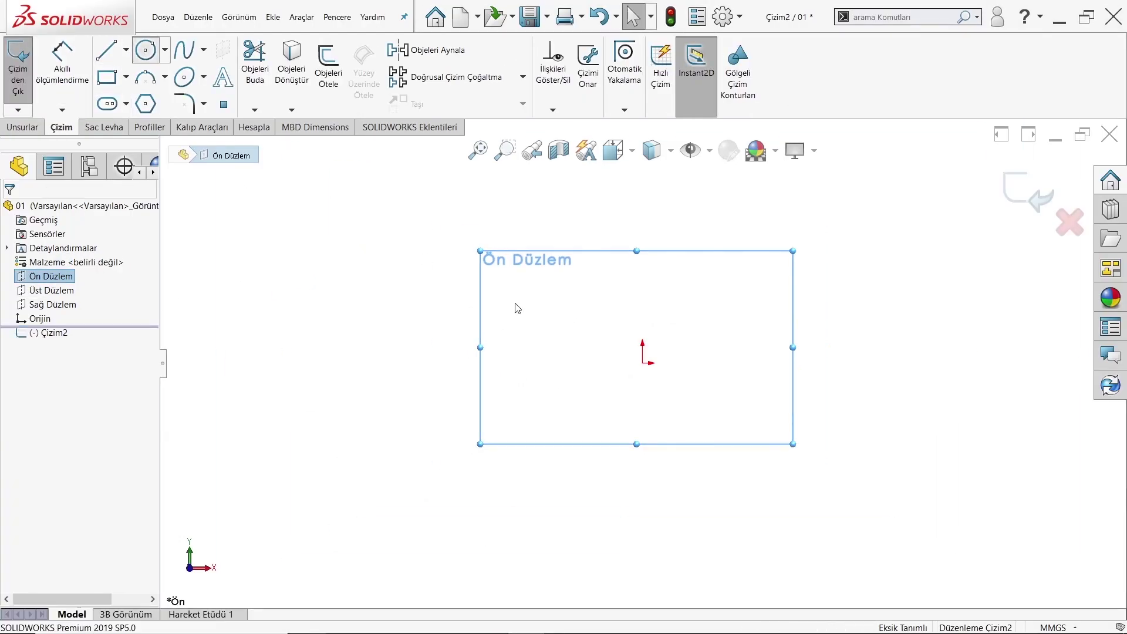
left_click(644, 363)
left_click(762, 320)
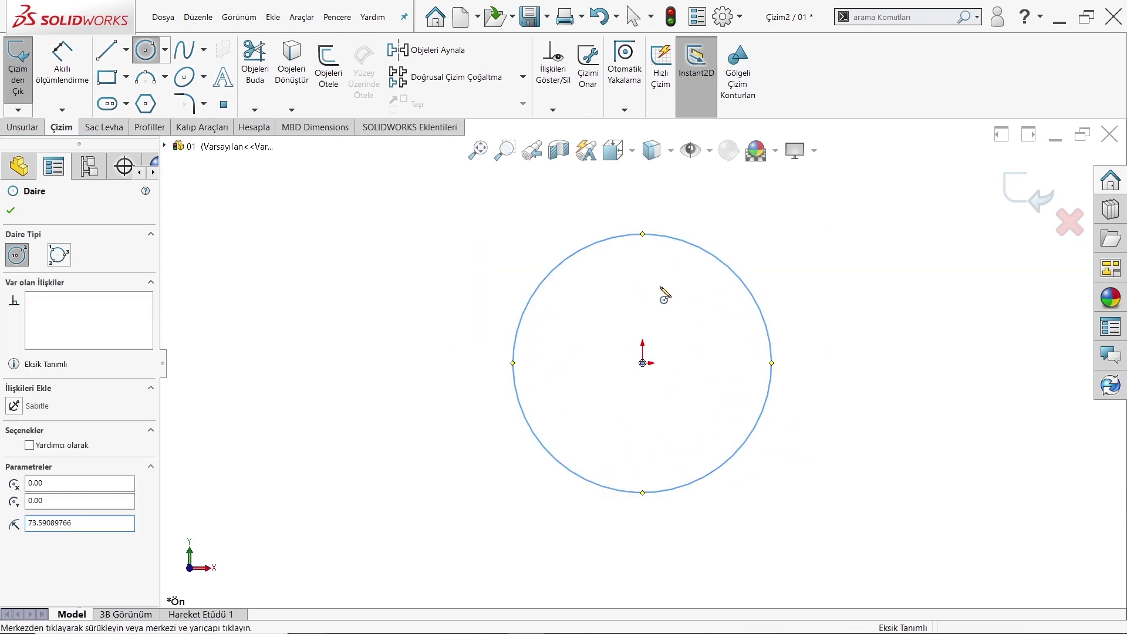
key("Escape")
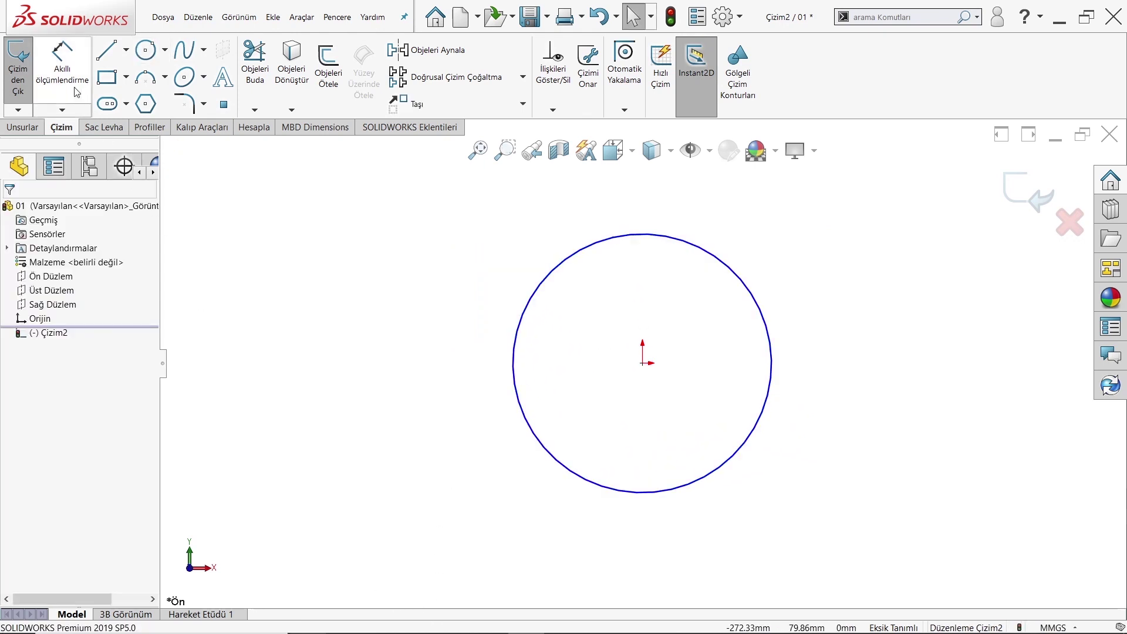
- Dimension the circle's diameter to 100 mm and finish the sketch
left_click(61, 67)
left_click(580, 258)
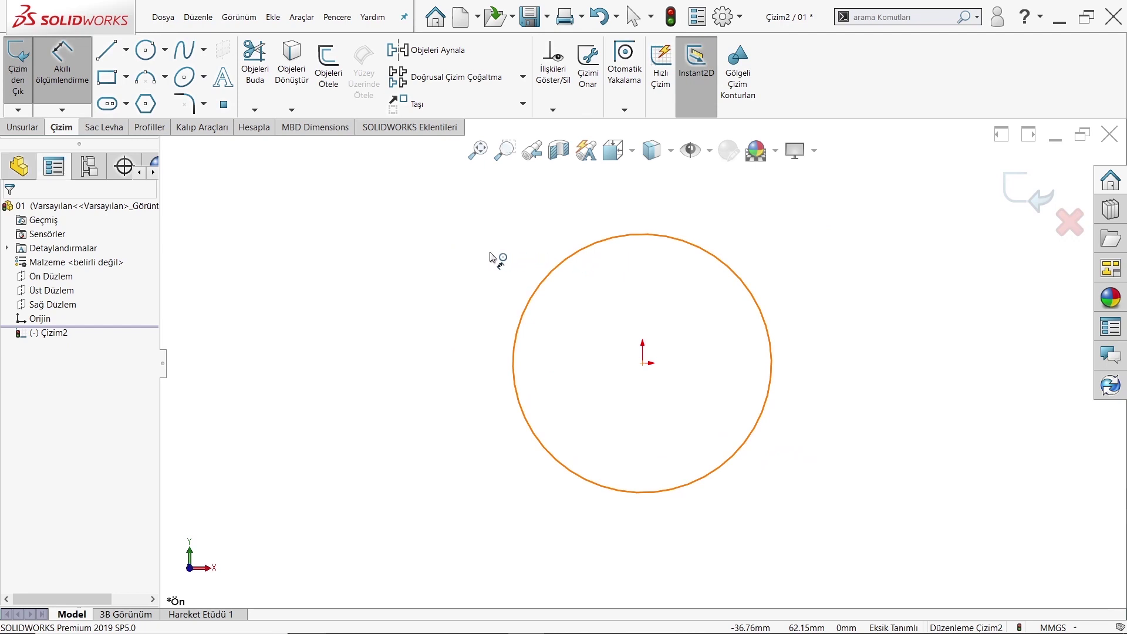
left_click(491, 254)
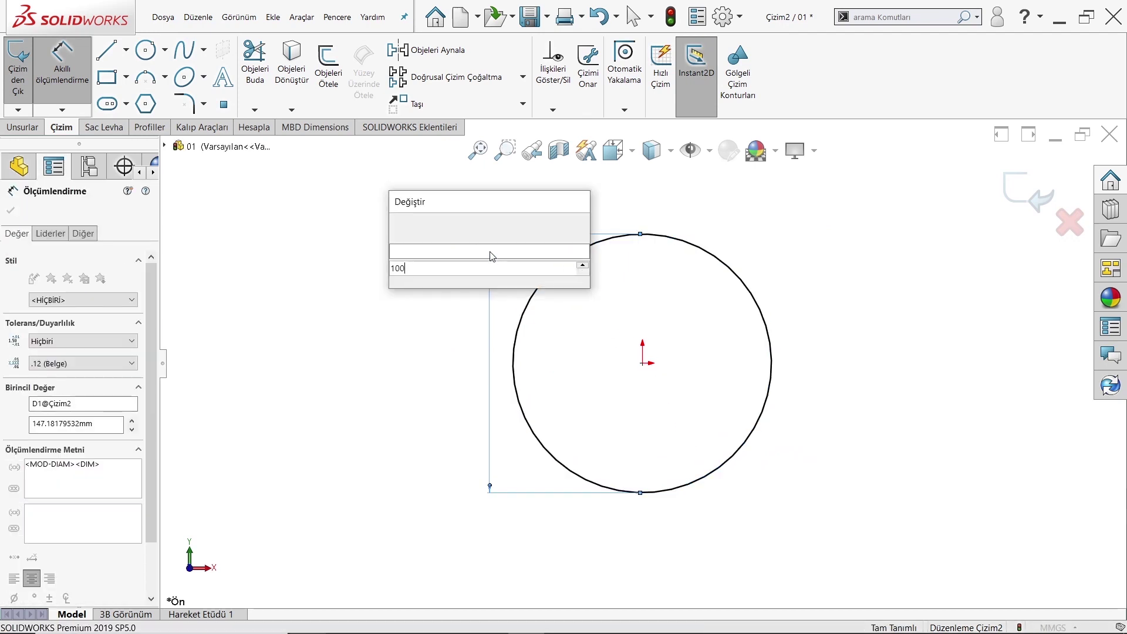
type("100")
key("Return")
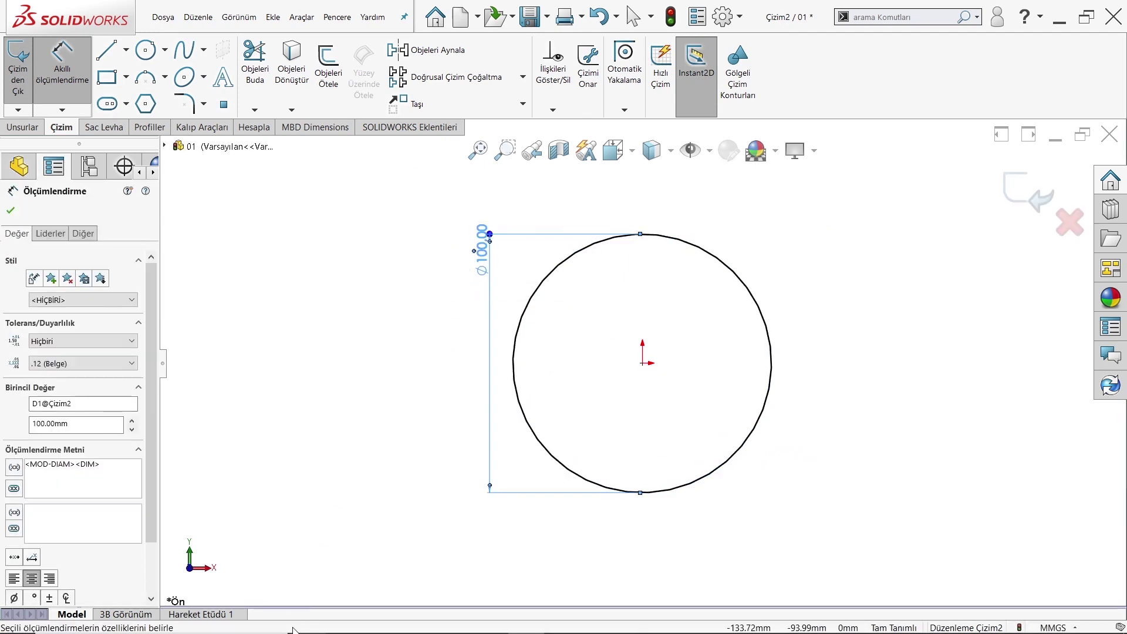
left_click(405, 622)
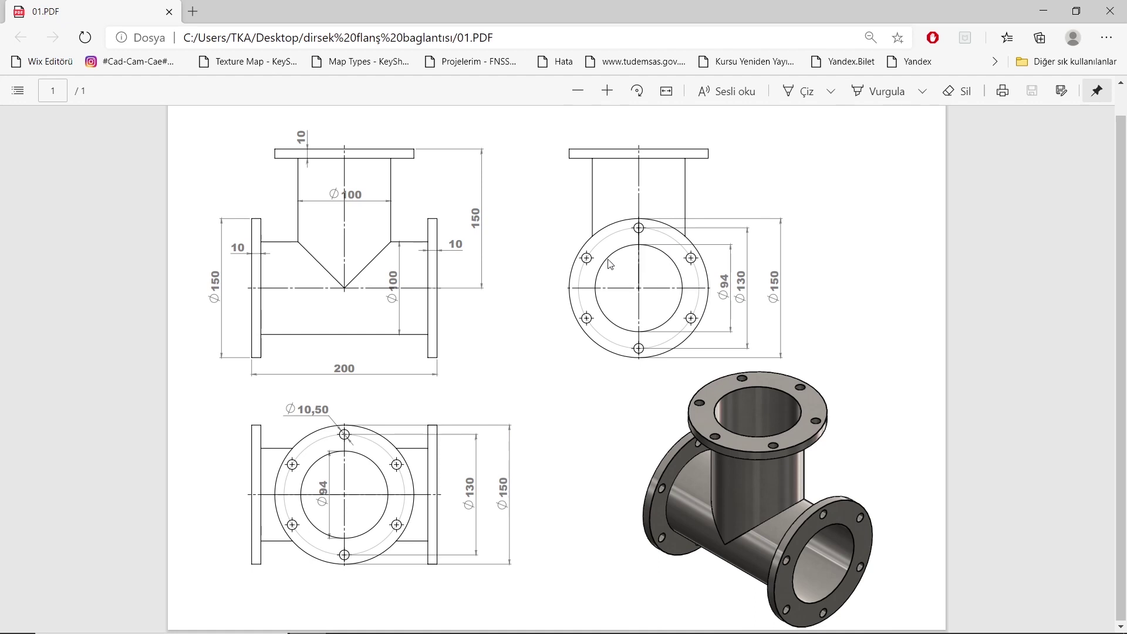
left_click(344, 621)
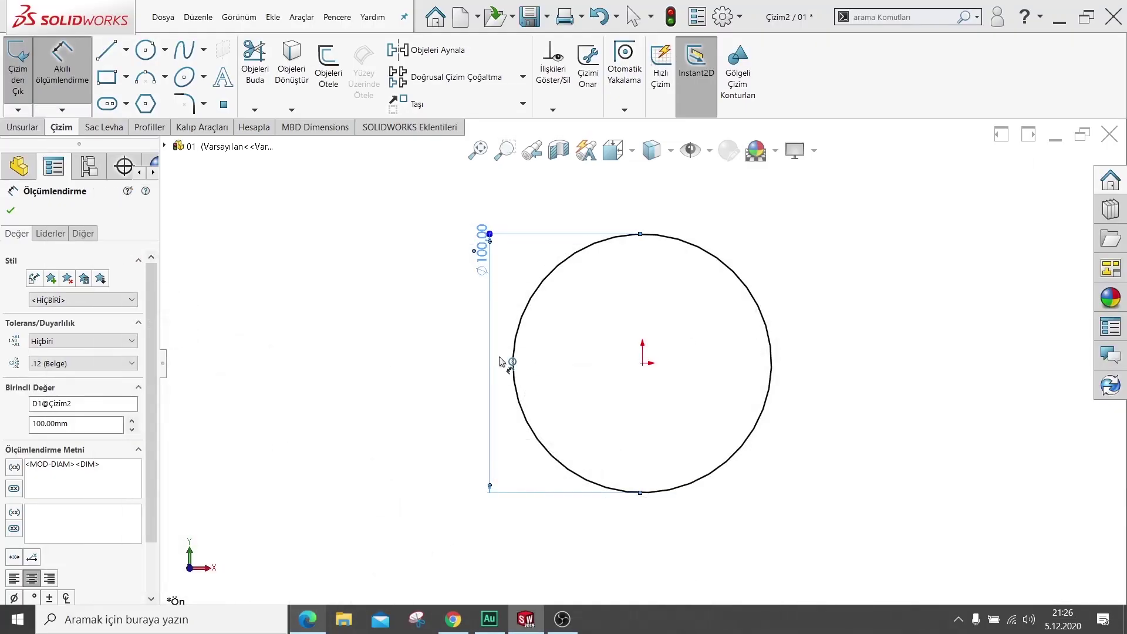
left_click(12, 211)
- Extrude the circle mid-plane (Orta Düzlem) as a thin feature with a 3 mm wall
left_click(23, 127)
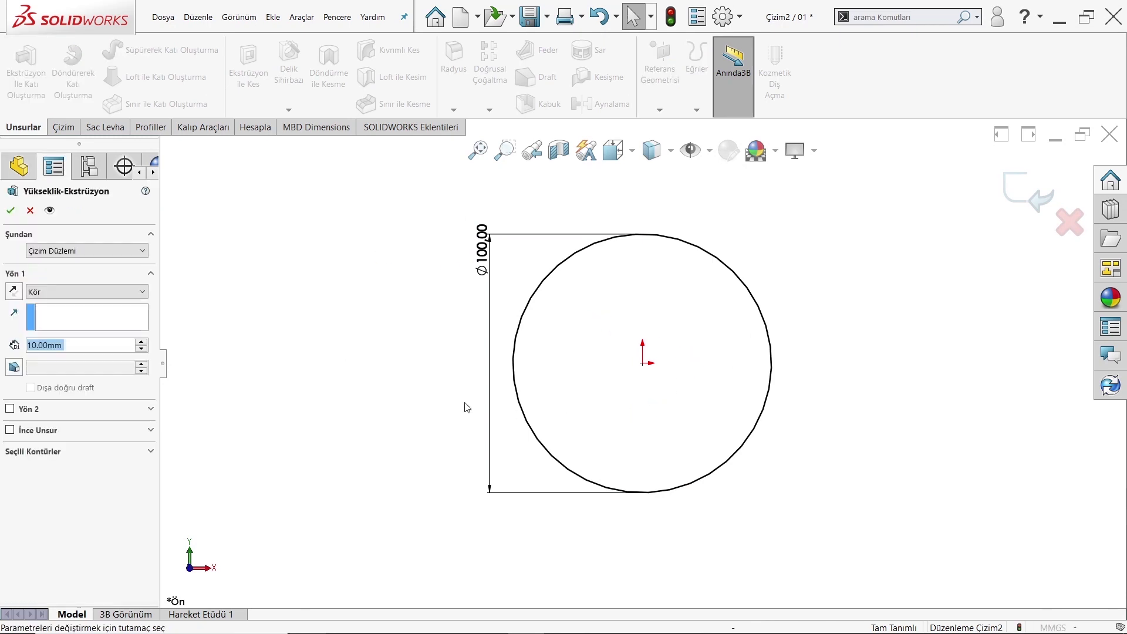
left_click(320, 620)
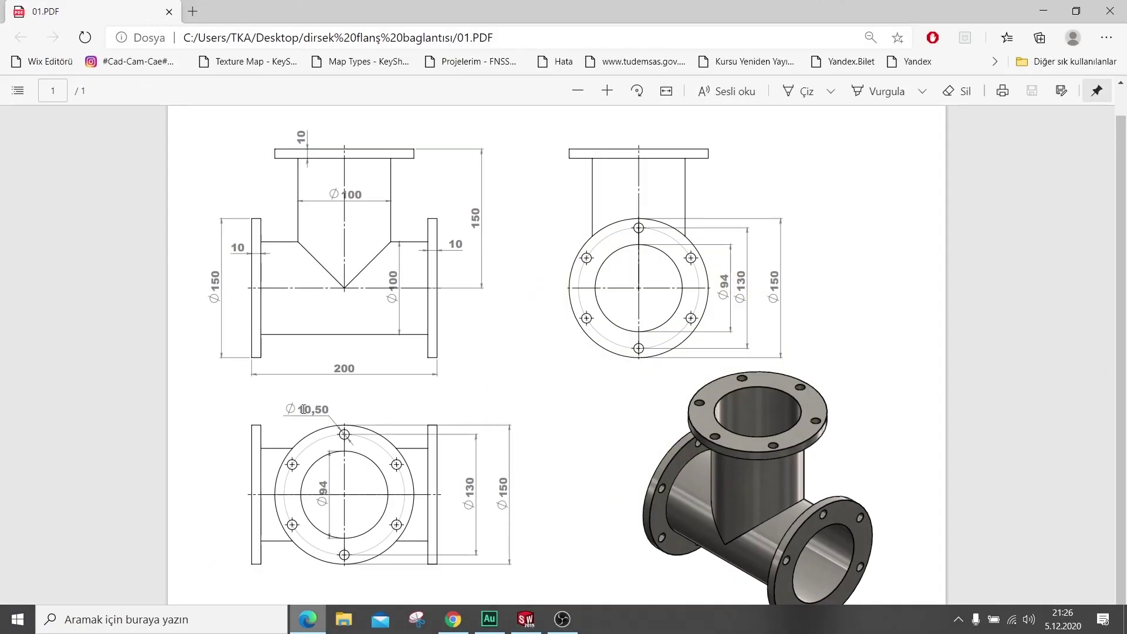
left_click(355, 620)
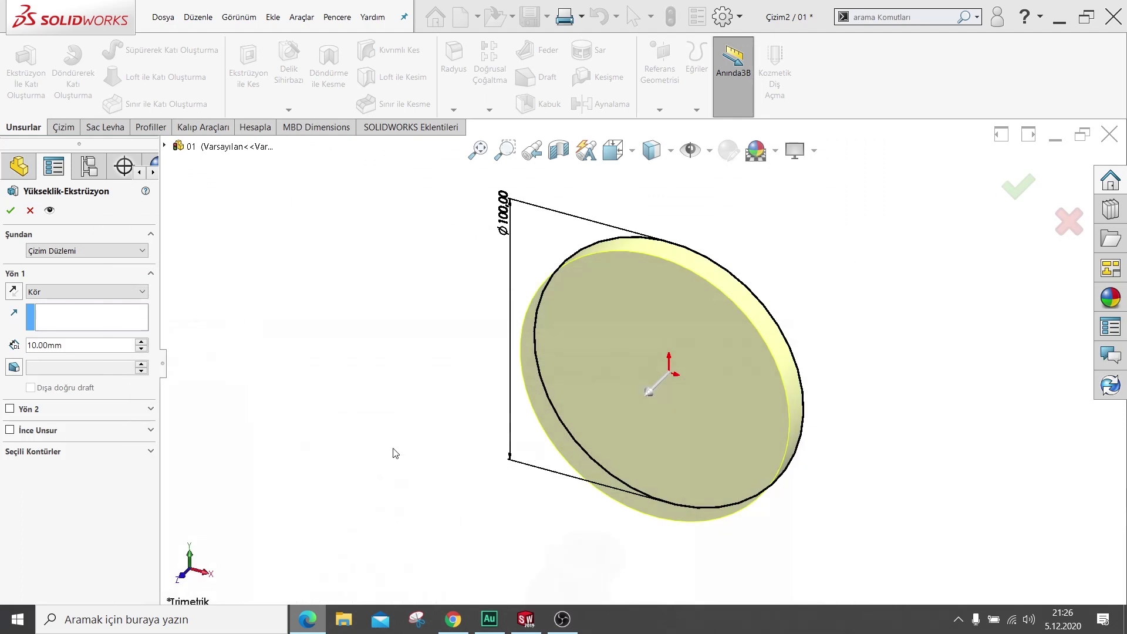
left_click(93, 291)
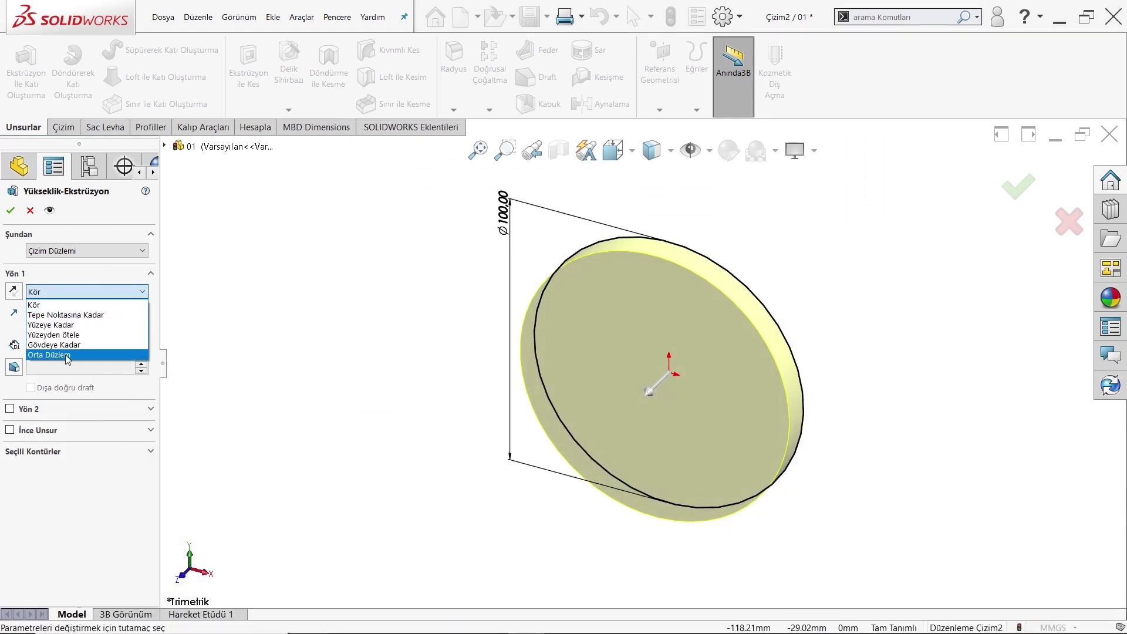
left_click(58, 356)
left_click(9, 408)
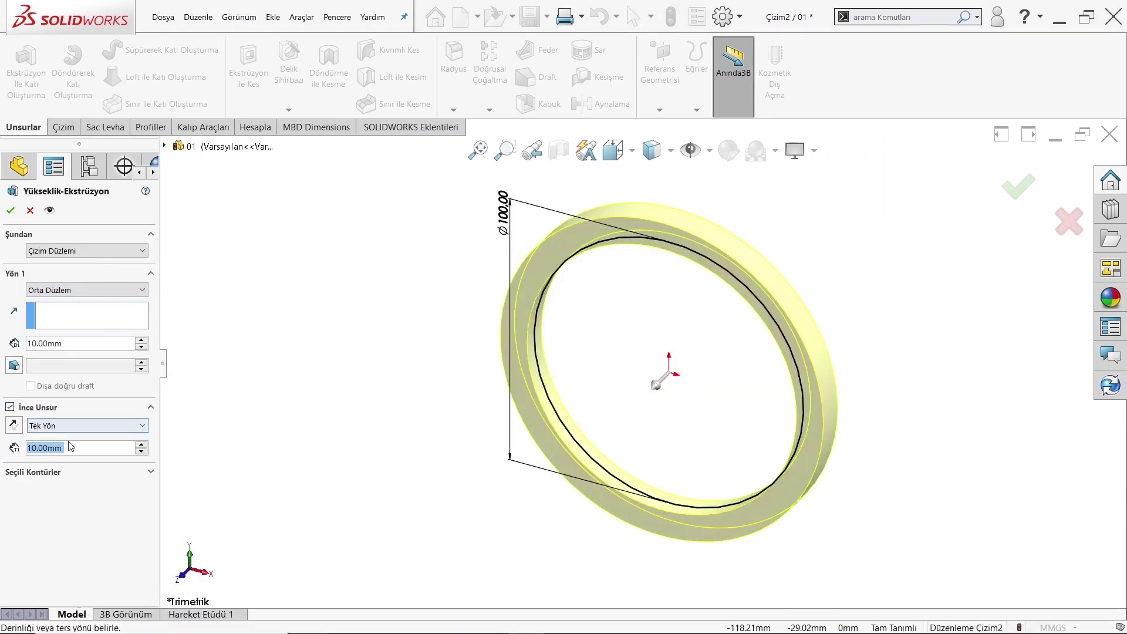
type("3")
key("Return")
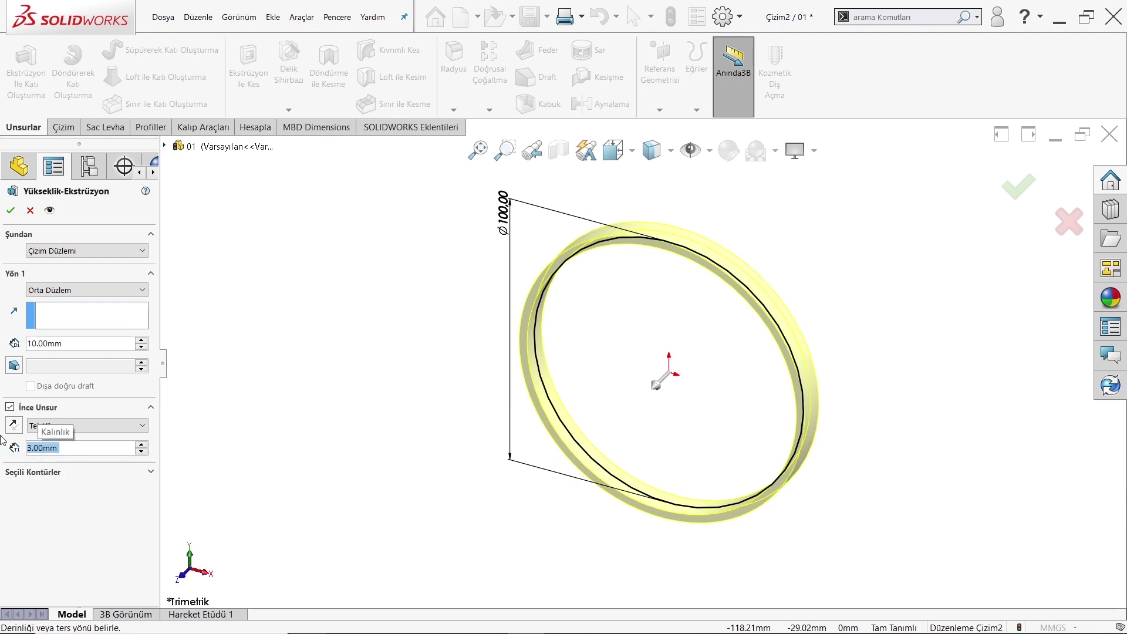
- Set the tube length to 200 mm, finish it, and check its inner face
mouse_move(563, 353)
middle_mouse_down()
mouse_move(504, 302)
mouse_move(171, 390)
middle_mouse_up()
scroll(499, 383, "up", 2)
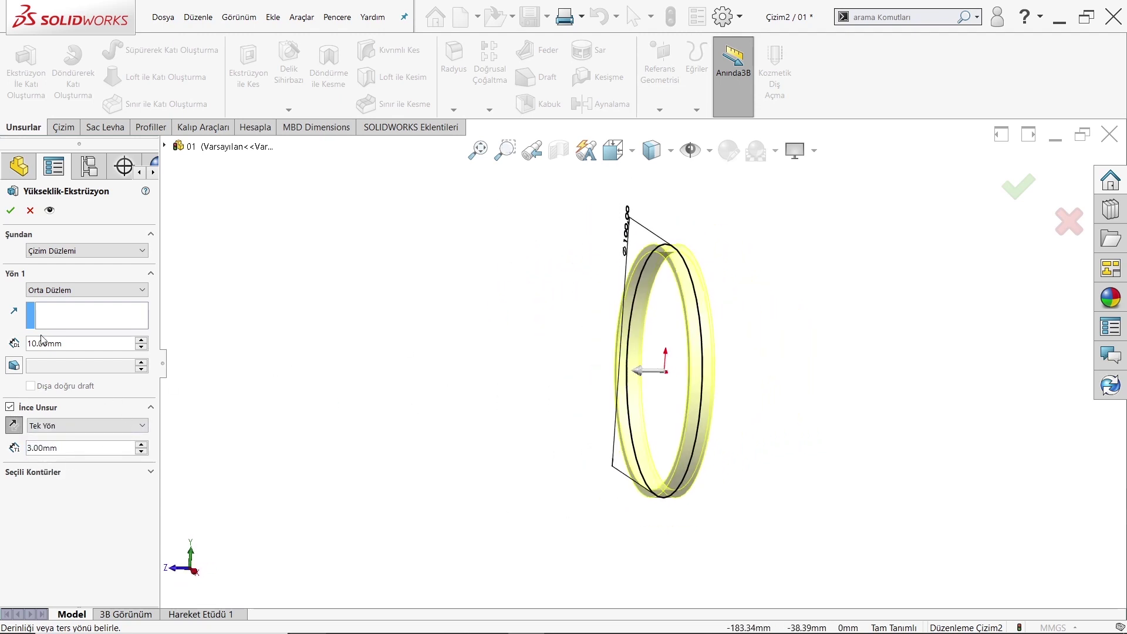
type("200")
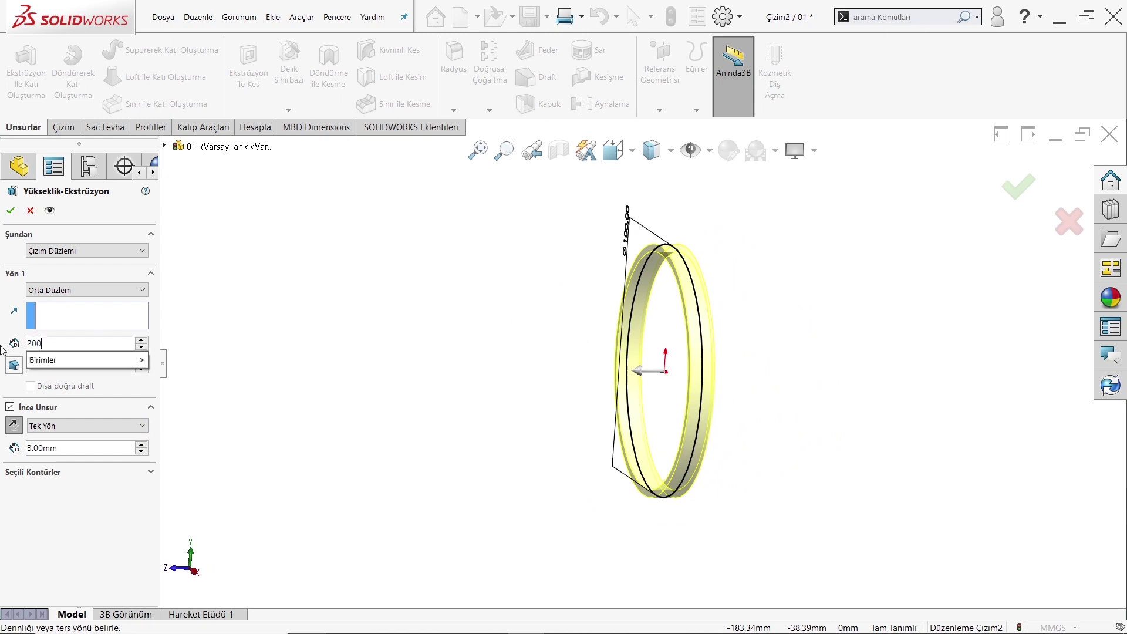
key("Return")
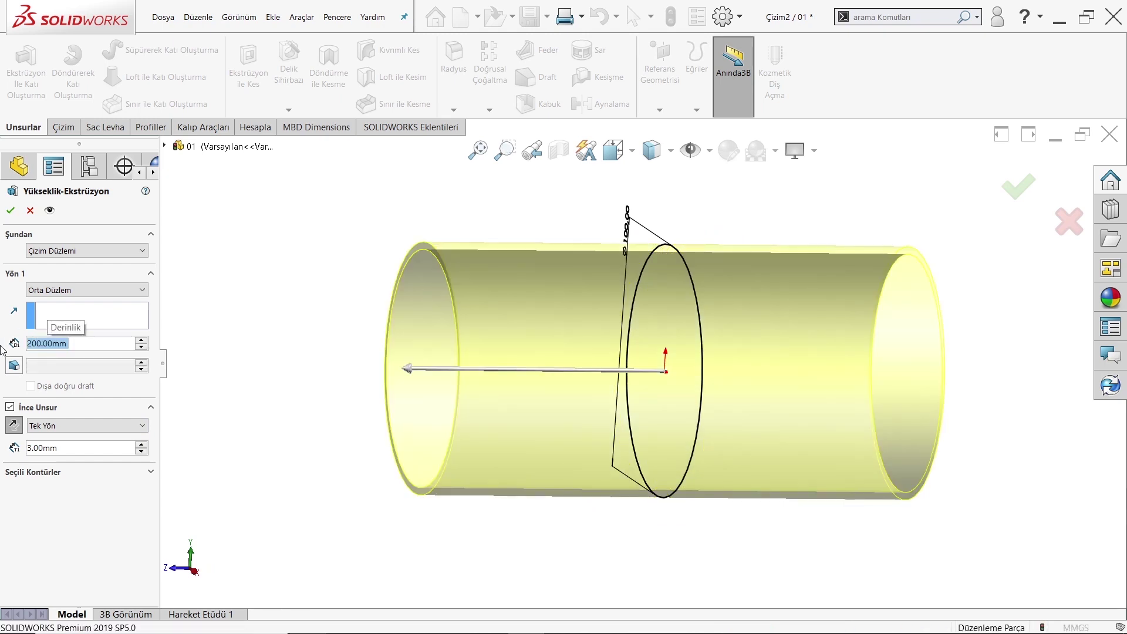
left_click(335, 352)
mouse_move(722, 323)
middle_mouse_down()
mouse_move(732, 330)
mouse_move(636, 379)
mouse_move(473, 346)
mouse_move(466, 415)
middle_mouse_up()
left_click(637, 379)
left_click(473, 347)
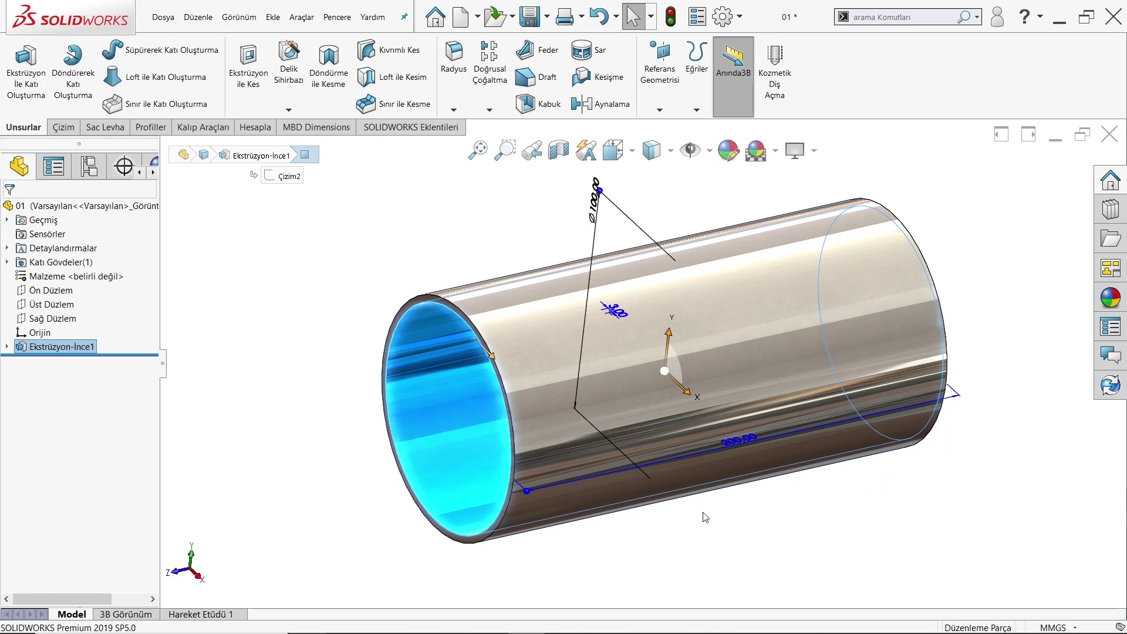
- Sketch on the tube's end face and draw an outer circle centred on the origin
left_click(677, 512)
middle_click_drag(677, 512, 564, 302)
scroll(501, 263, "down", 3)
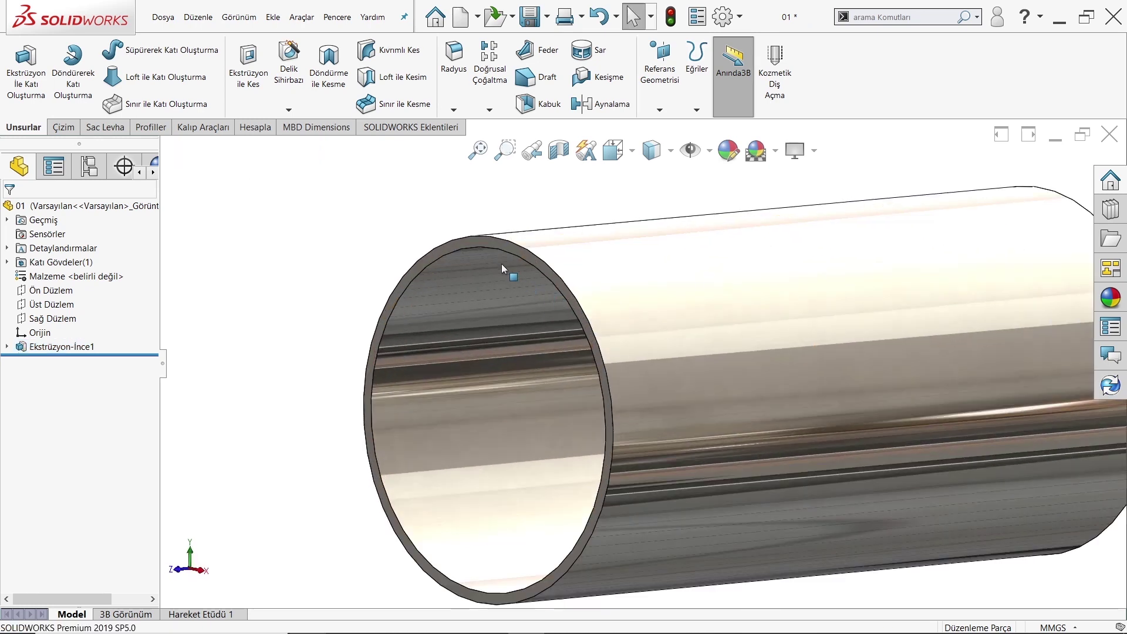
left_click(496, 241)
left_click(548, 206)
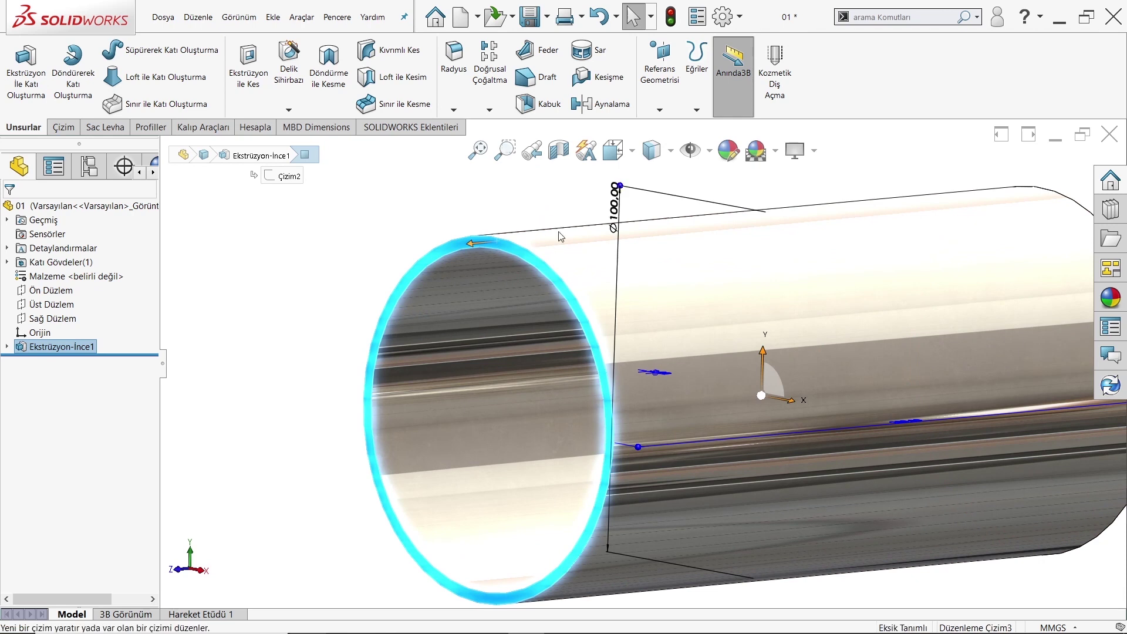
left_click(868, 315)
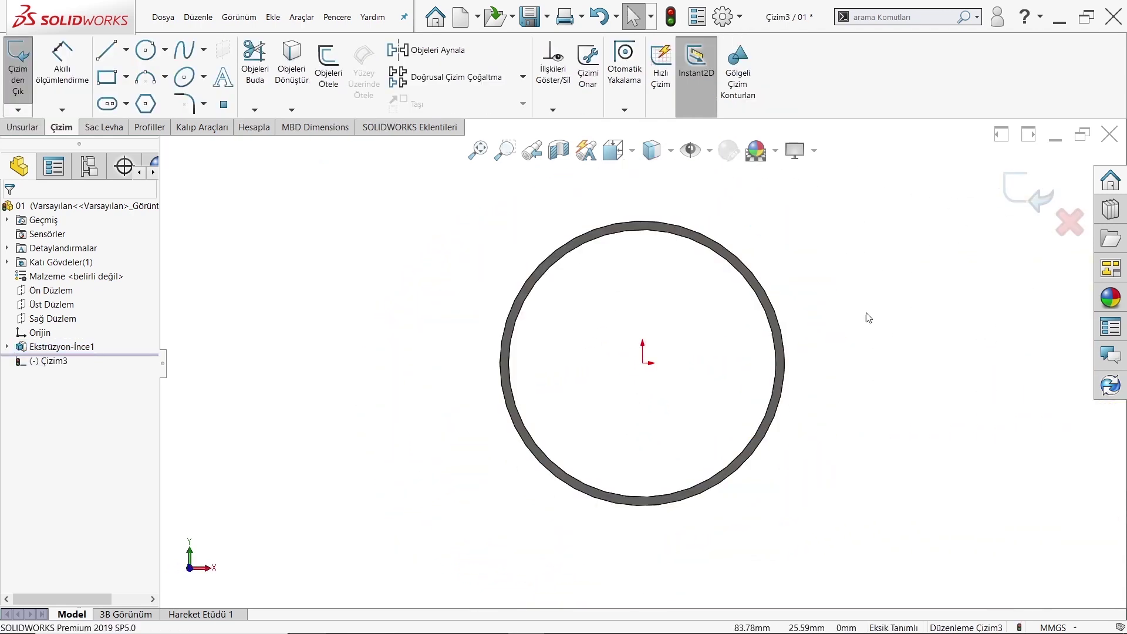
scroll(868, 315, "down", 1)
left_click(146, 50)
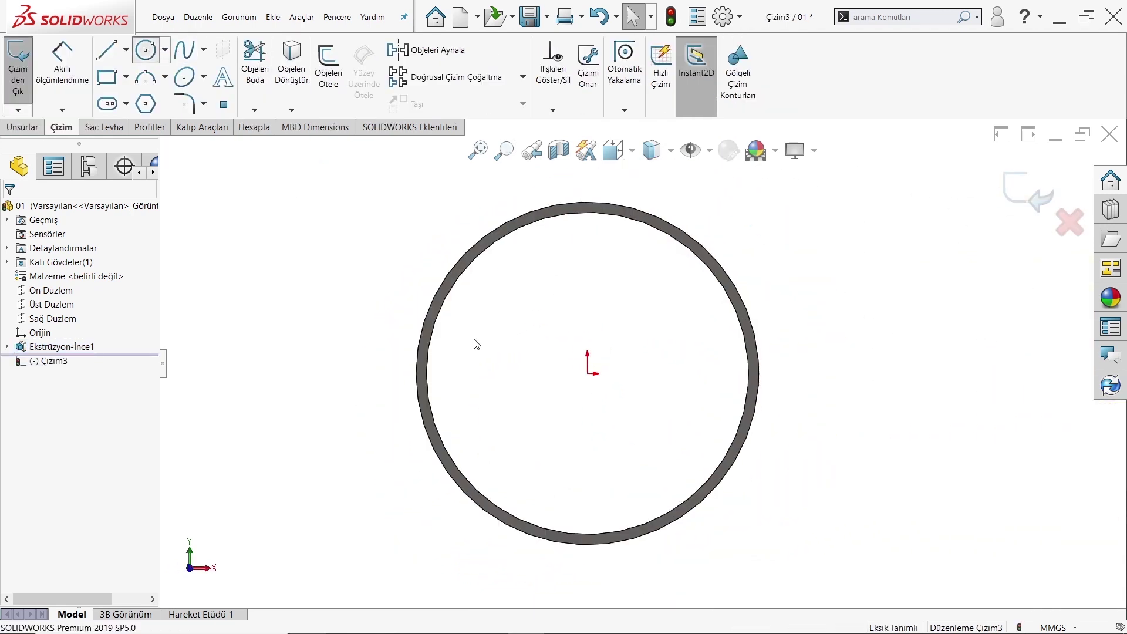
left_click(587, 372)
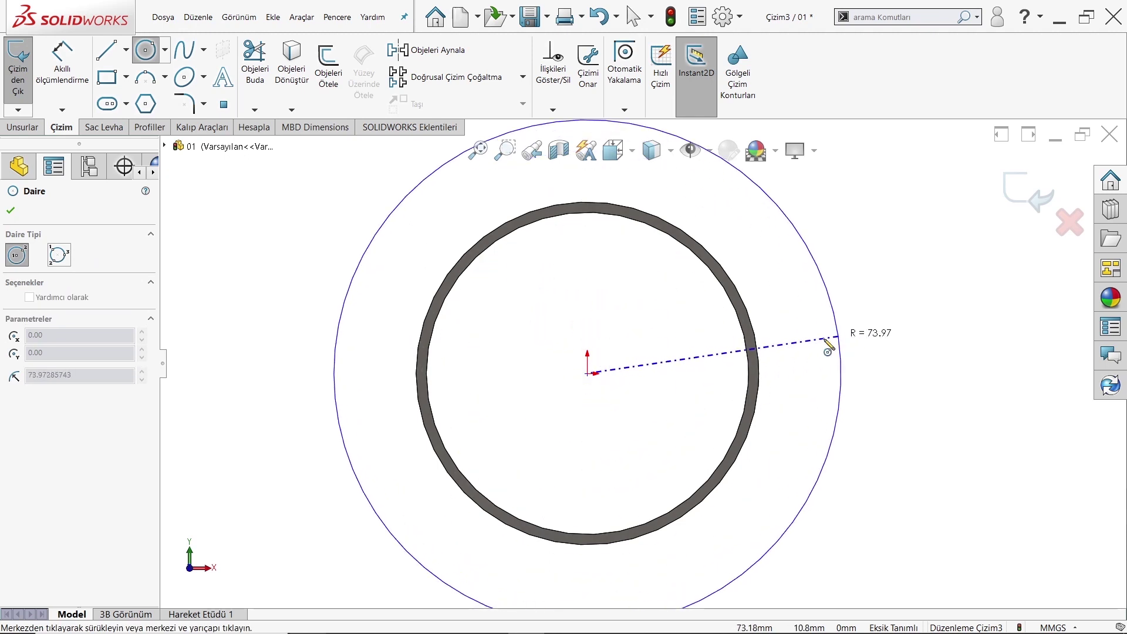
left_click(838, 344)
right_click(539, 319)
left_click(560, 333)
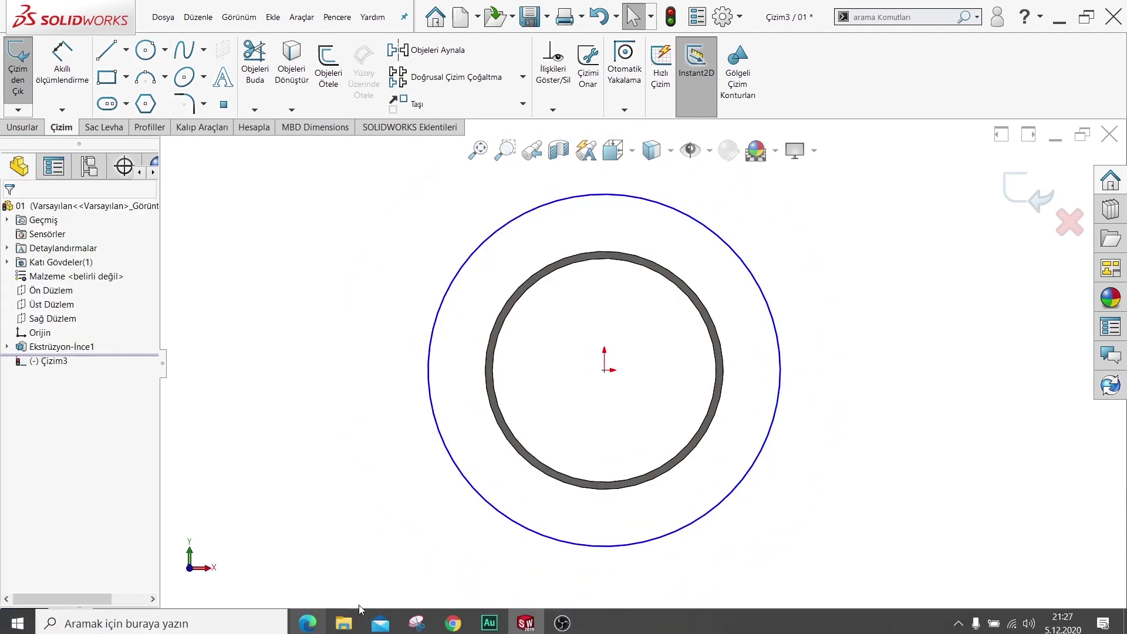
- Convert the tube's inner edge into the sketch and dimension the outer circle to Ø150
left_click(308, 619)
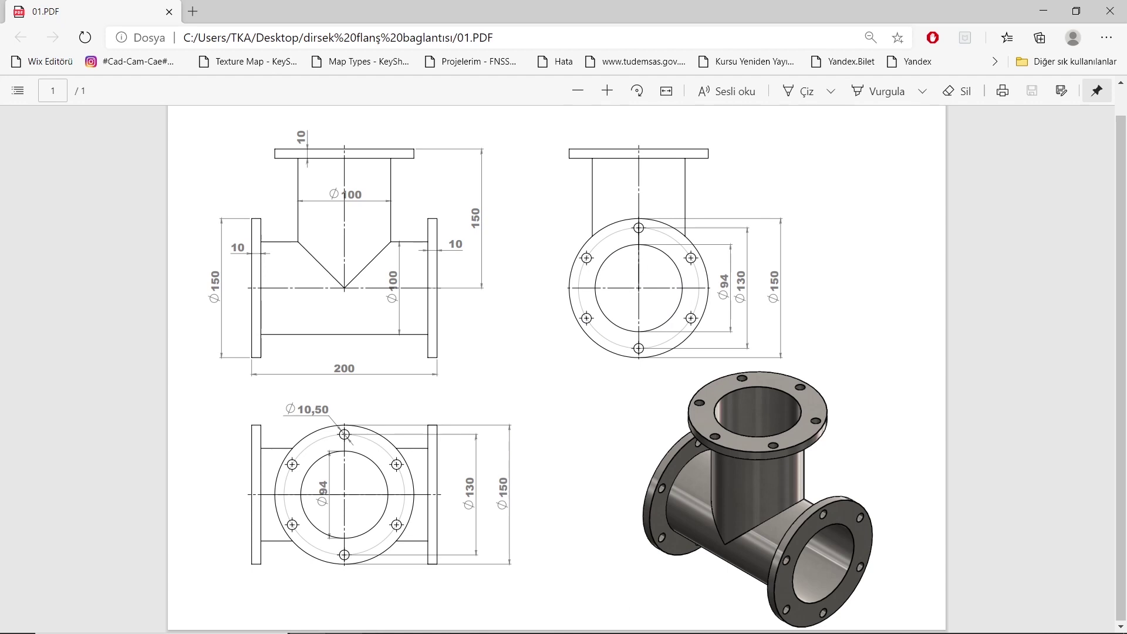
left_click(353, 620)
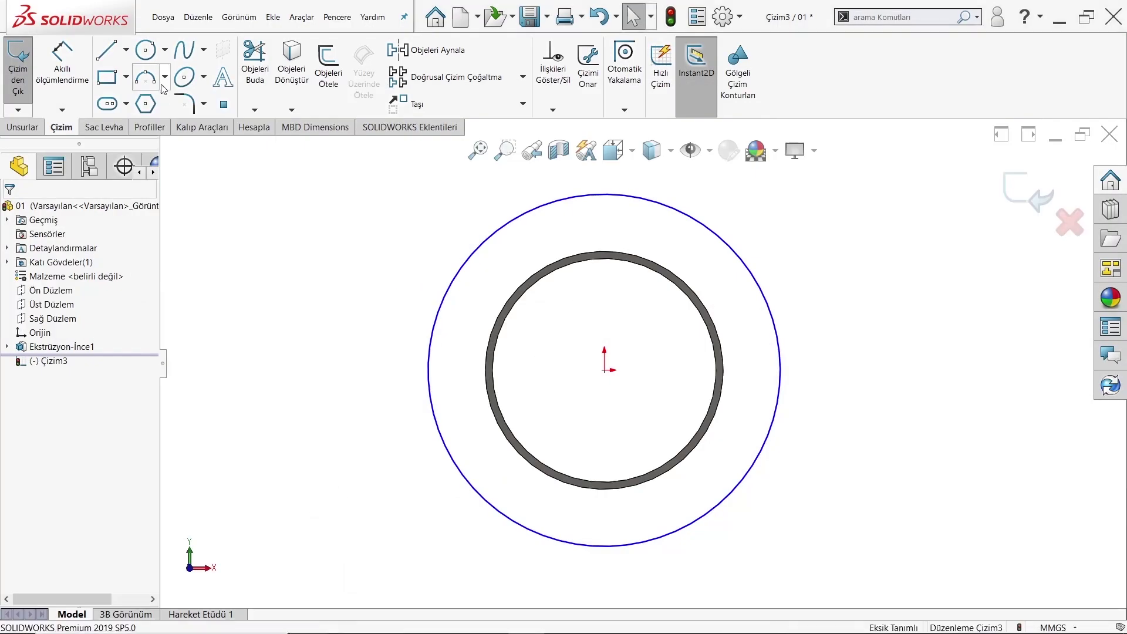
left_click(295, 85)
left_click(604, 255)
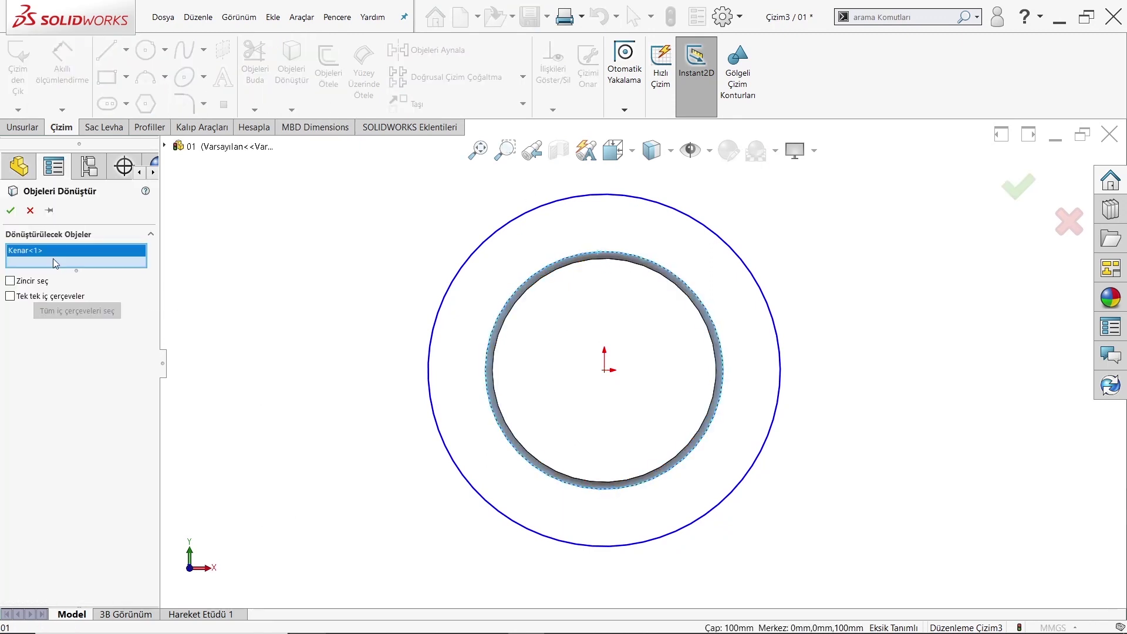
left_click(9, 209)
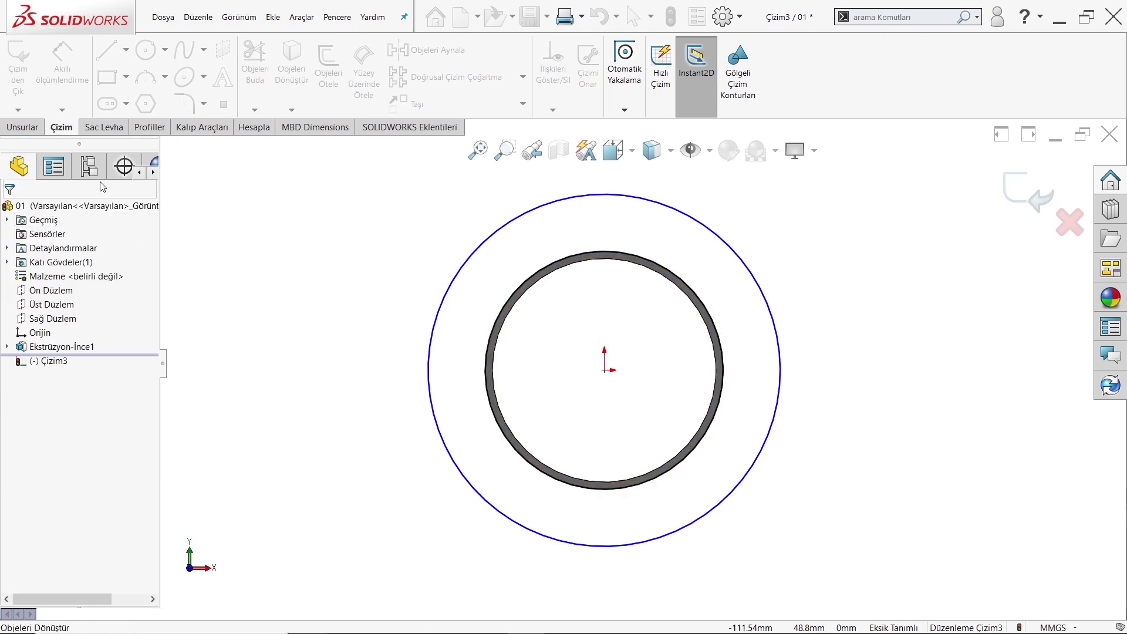
left_click(516, 219)
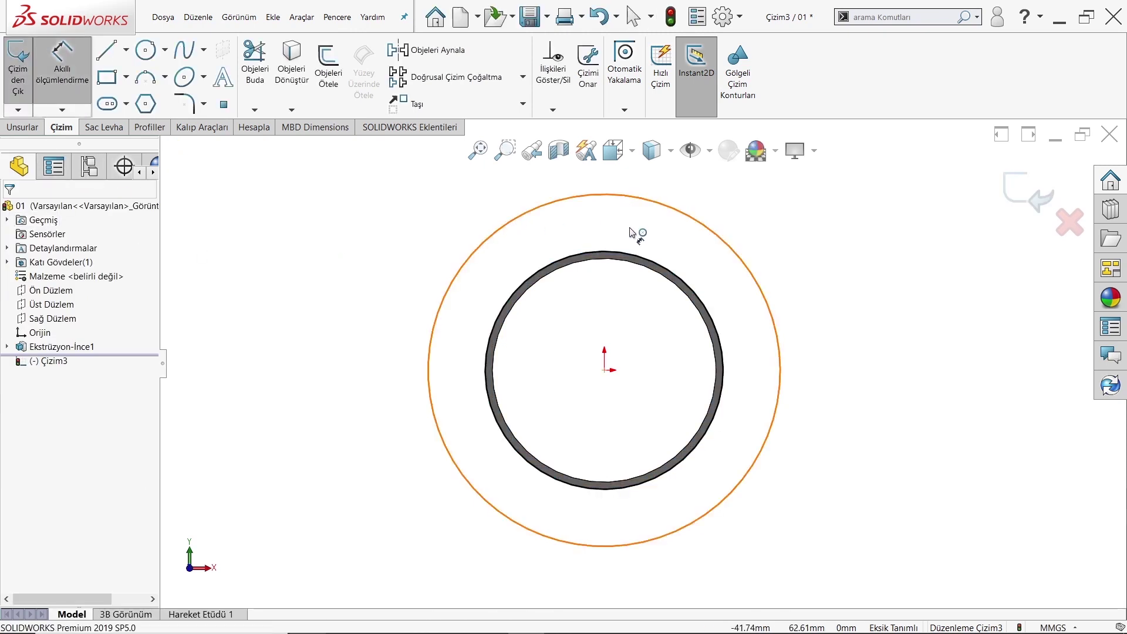
left_click(817, 296)
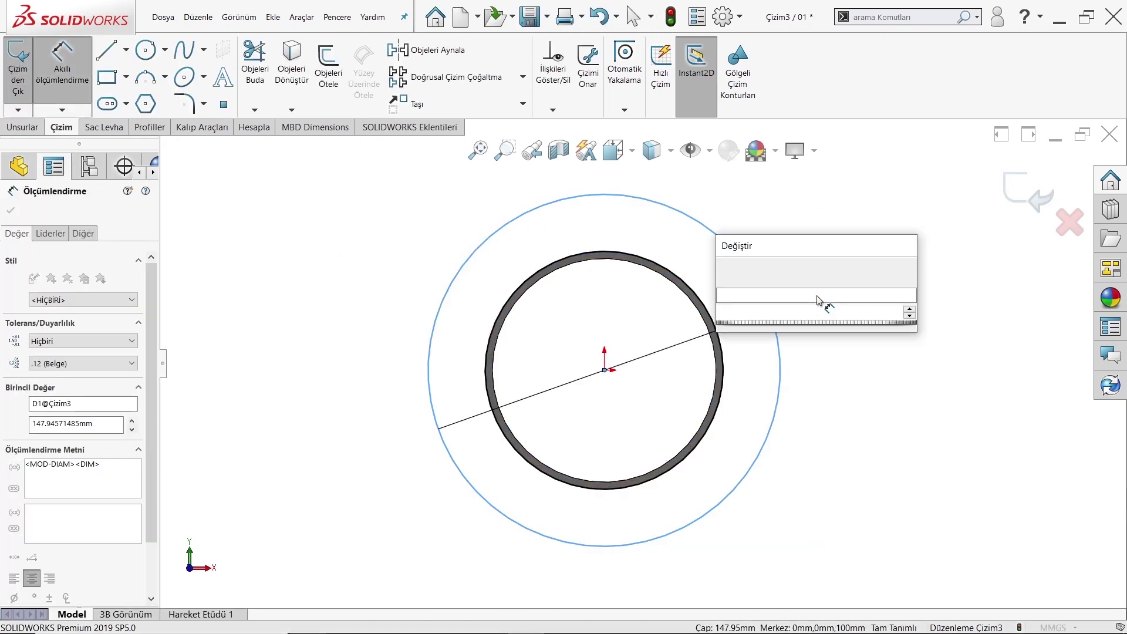
key("Return")
right_click(585, 296)
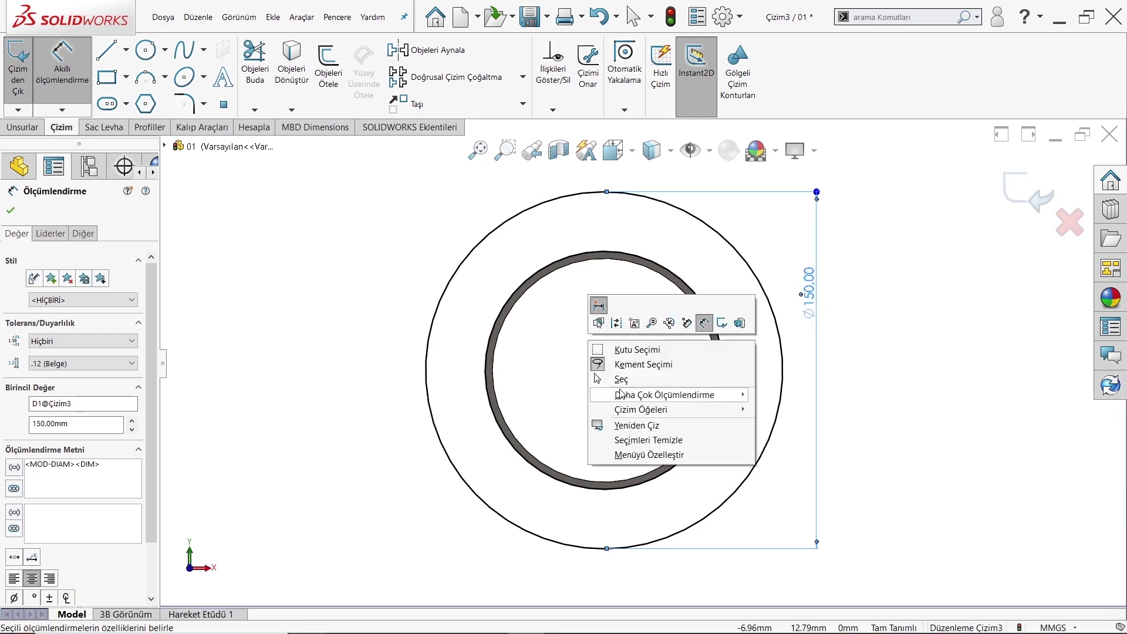
left_click(622, 381)
- Extrude the flange ring 10 mm in the reversed direction, then turn off merging
left_click(27, 130)
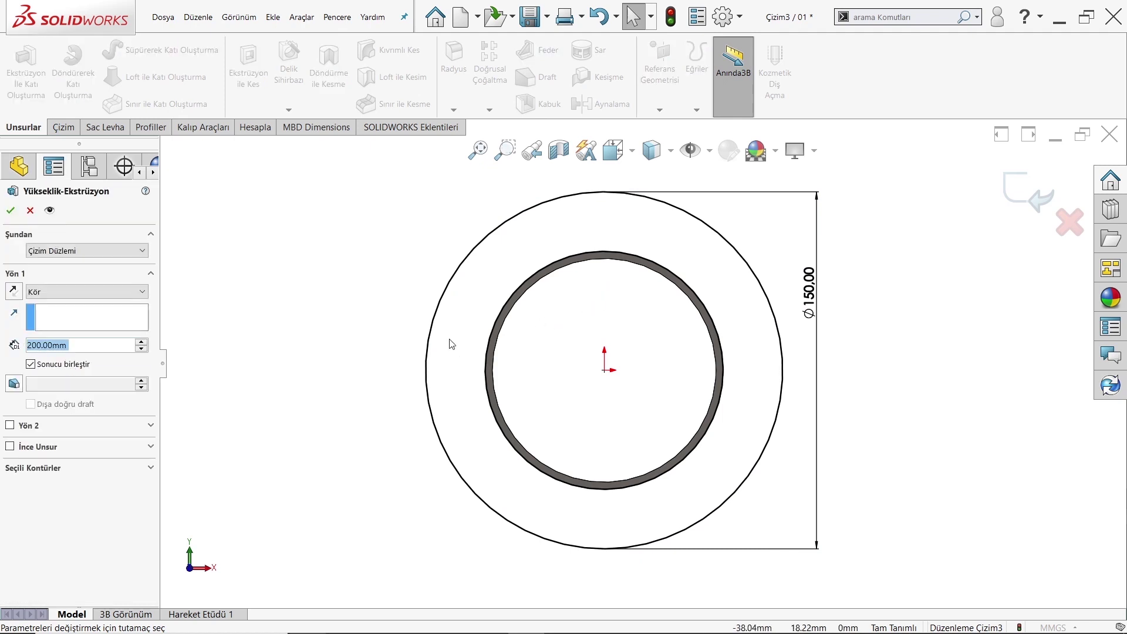
left_click(14, 291)
type("20")
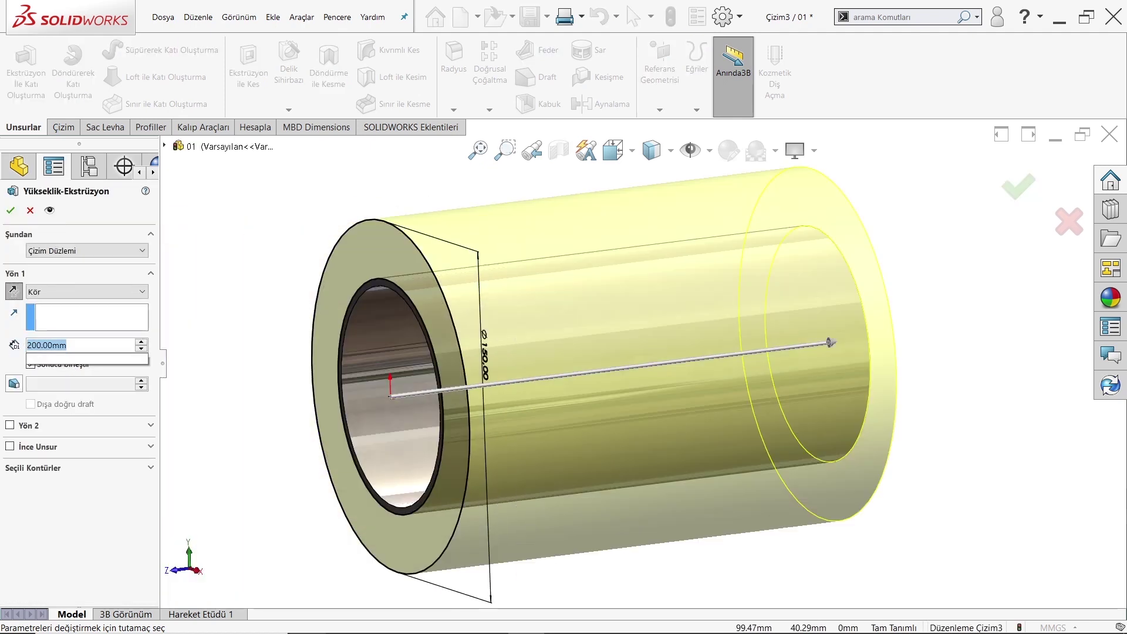
key("Return")
key("Return")
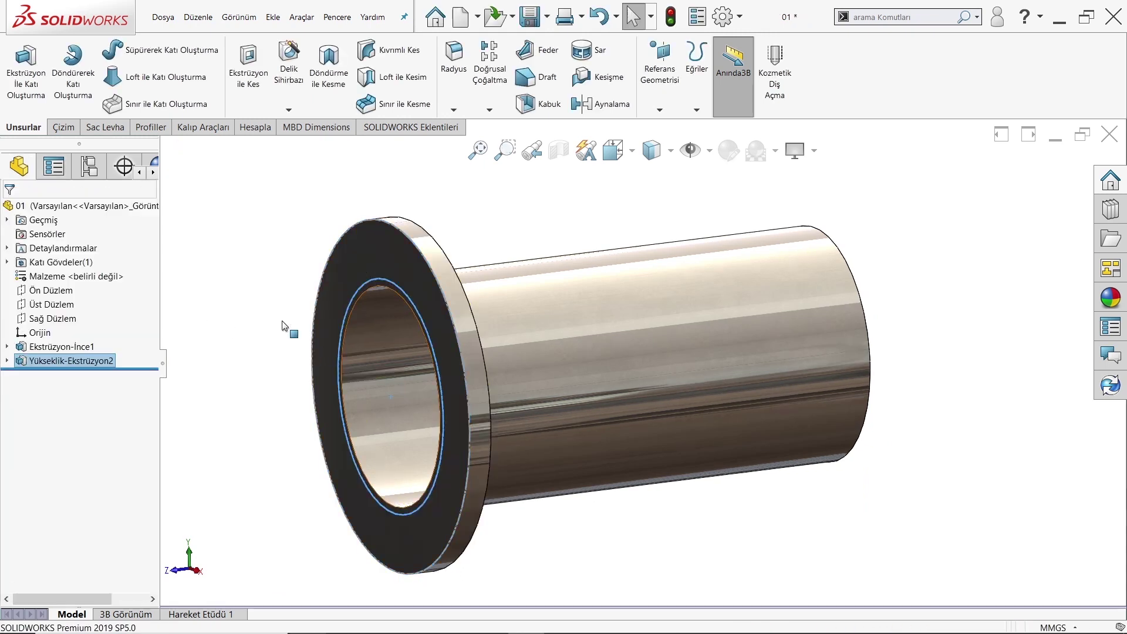
middle_click_drag(351, 316, 354, 296)
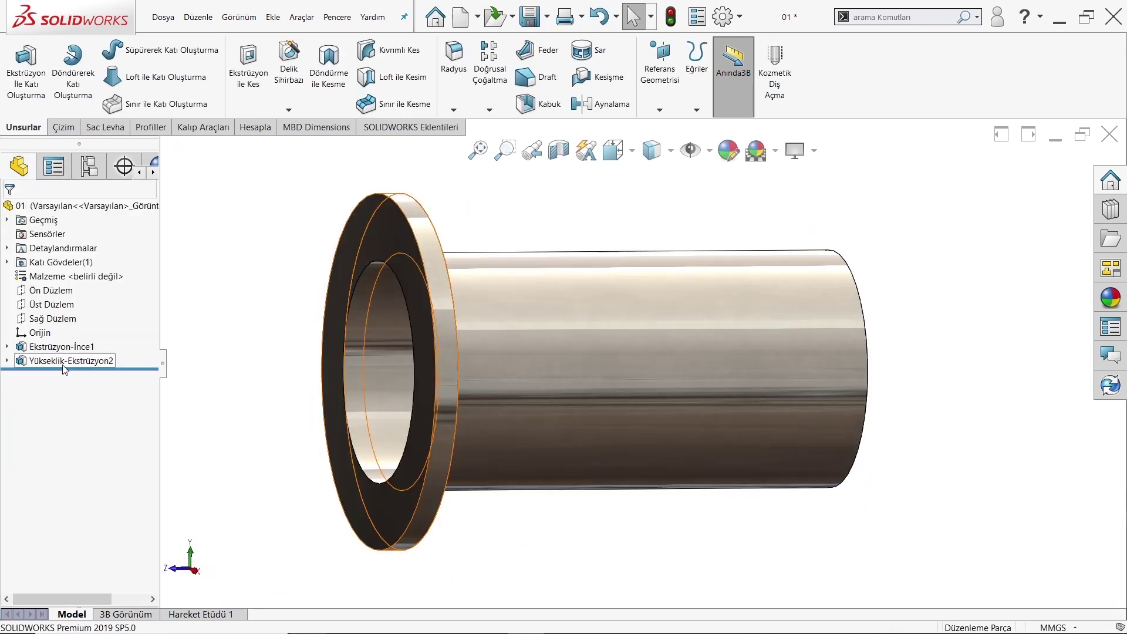
left_click(70, 361)
left_click(101, 330)
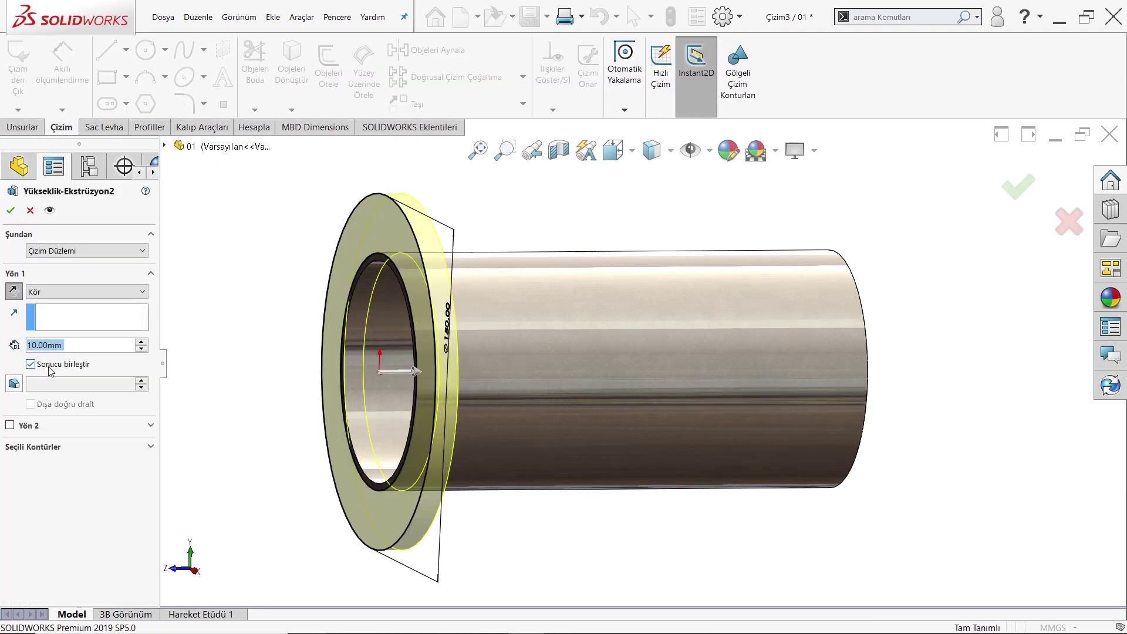
left_click(49, 369)
left_click(10, 210)
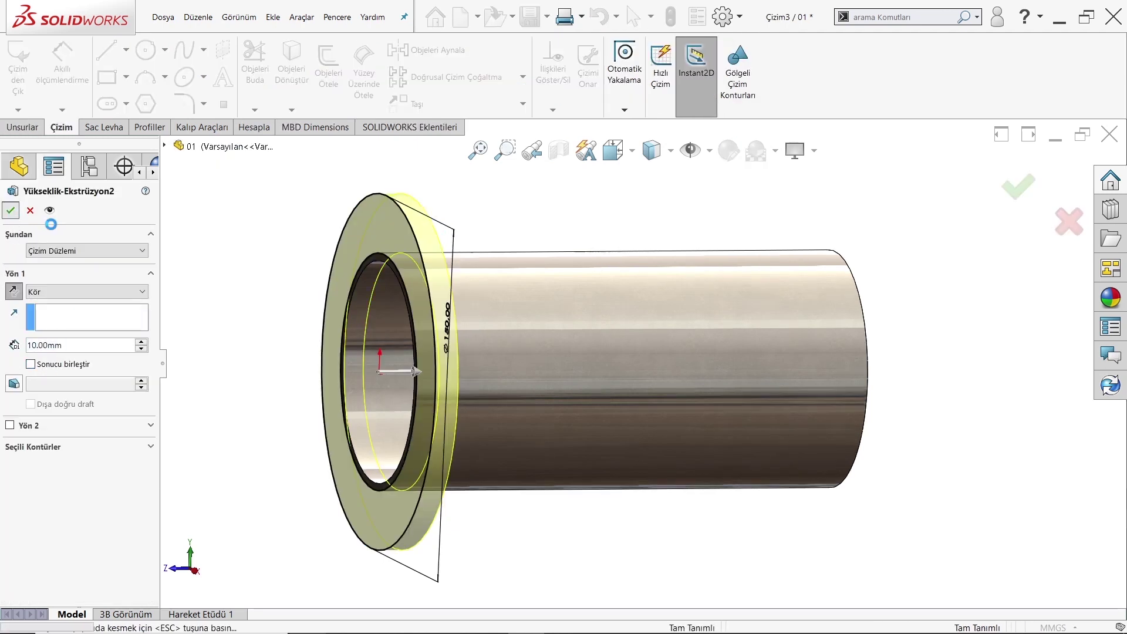
- Re-edit and confirm the flange extrusion, then zoom out to the whole part
mouse_move(357, 278)
middle_mouse_down()
mouse_move(417, 314)
mouse_move(432, 290)
middle_mouse_up()
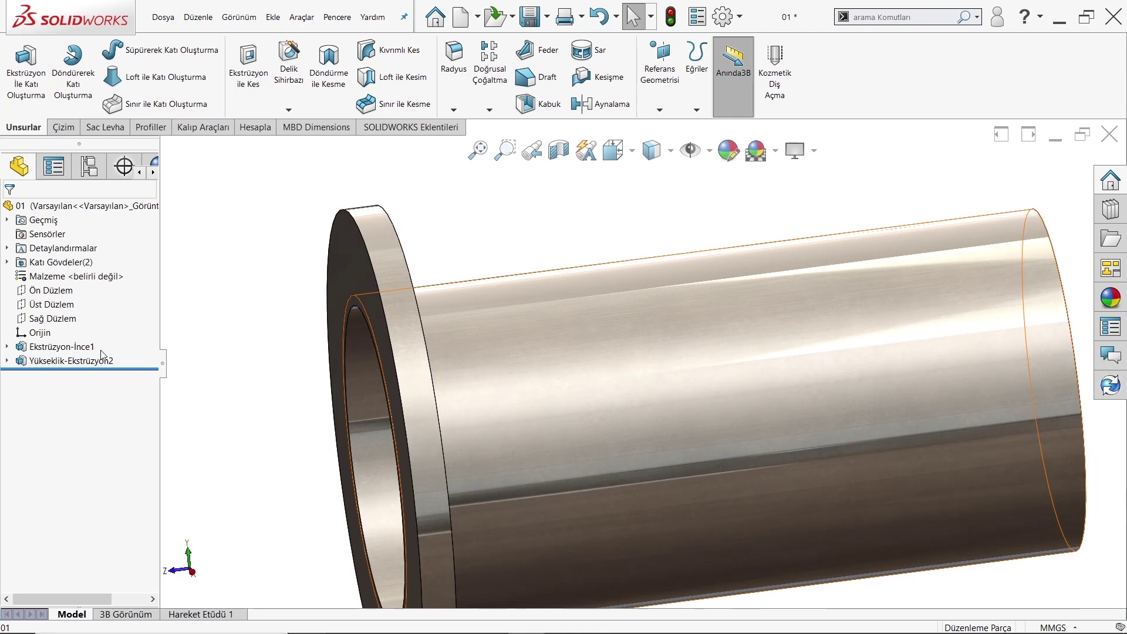
left_click(103, 358)
left_click(111, 319)
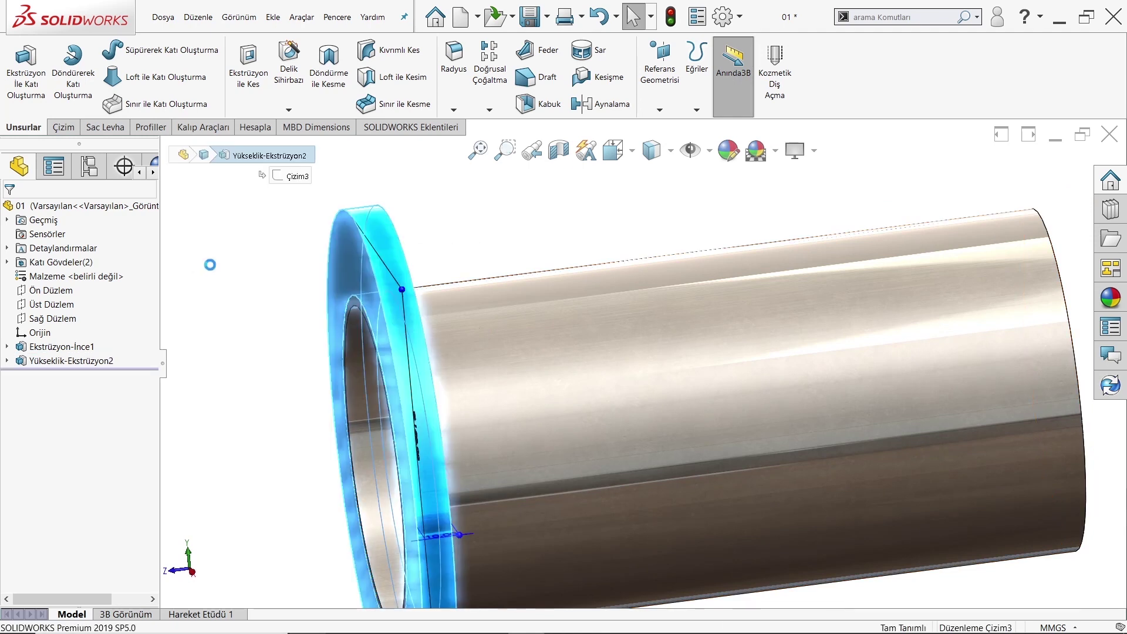
left_click(30, 365)
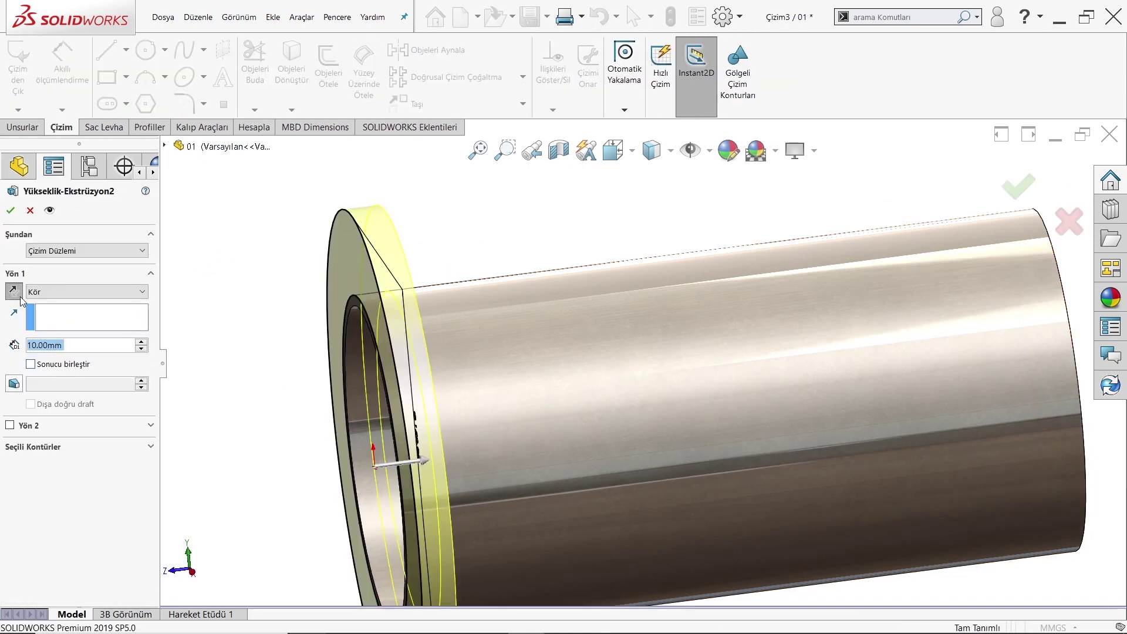
left_click(10, 210)
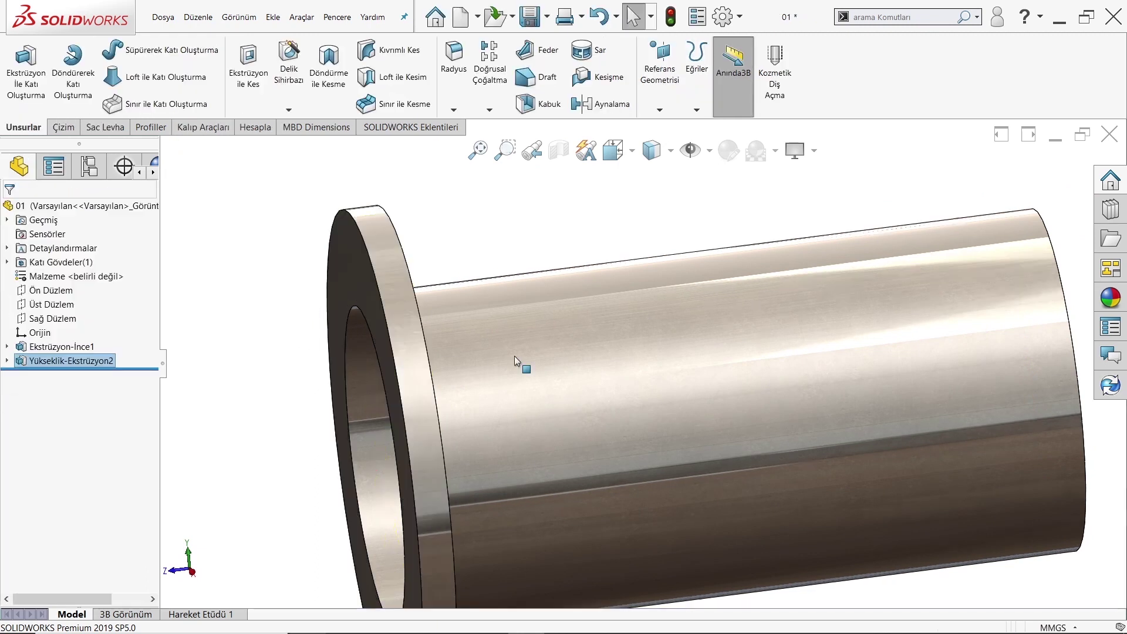
middle_click_drag(515, 356, 370, 343)
scroll(370, 343, "up", 2)
key("z")
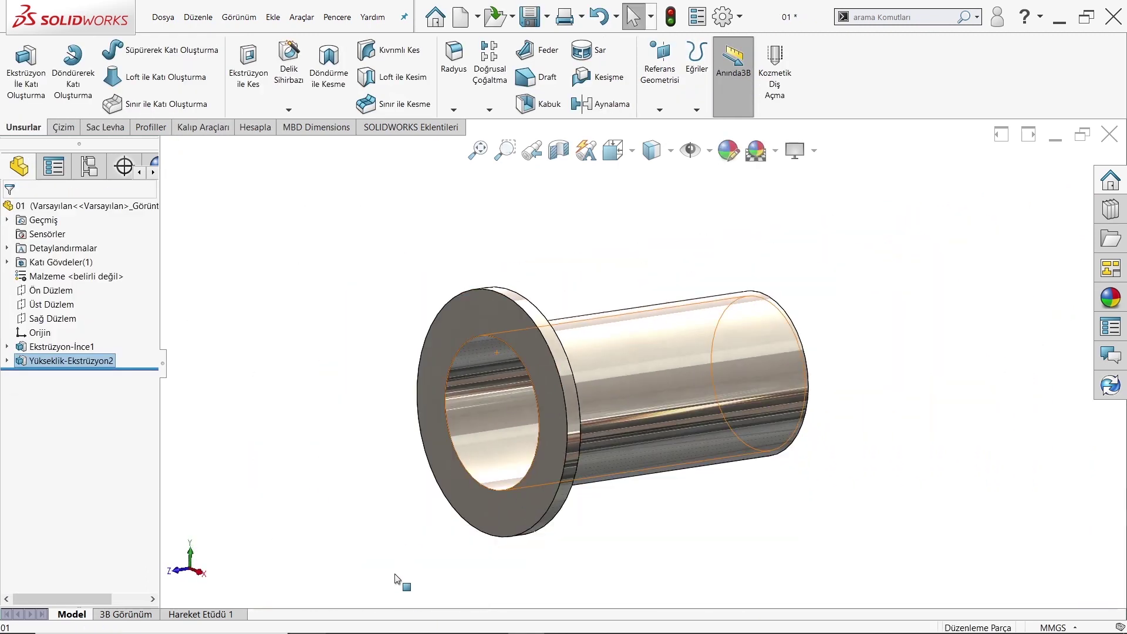
left_click(338, 623)
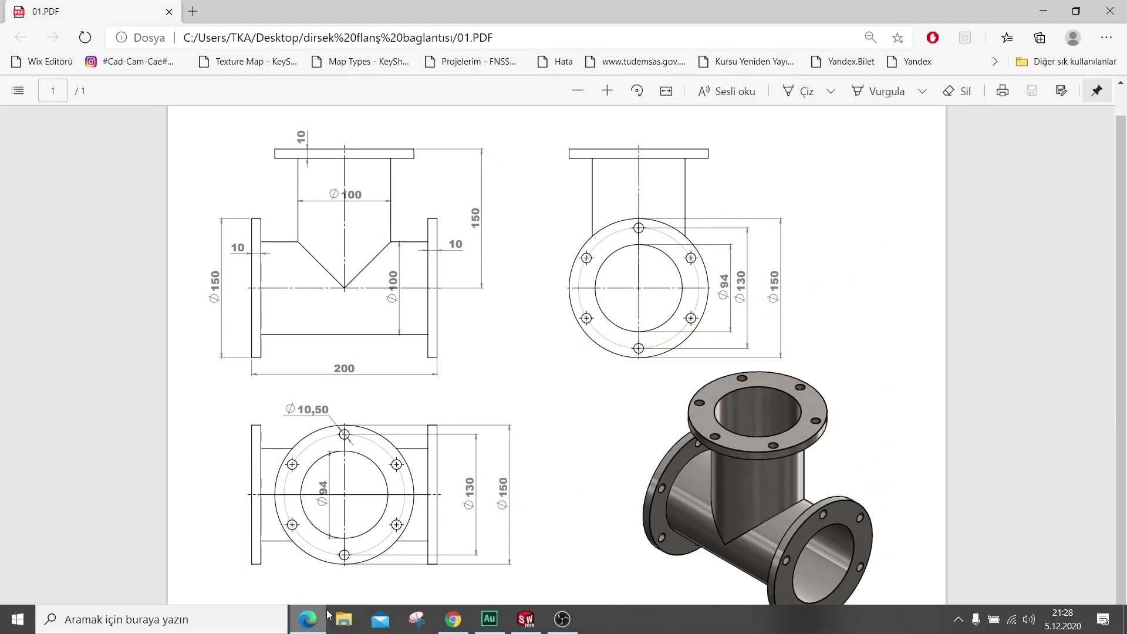
- Sketch a Ø130 circle centred on the origin on the flange face
left_click(326, 623)
left_click(548, 289)
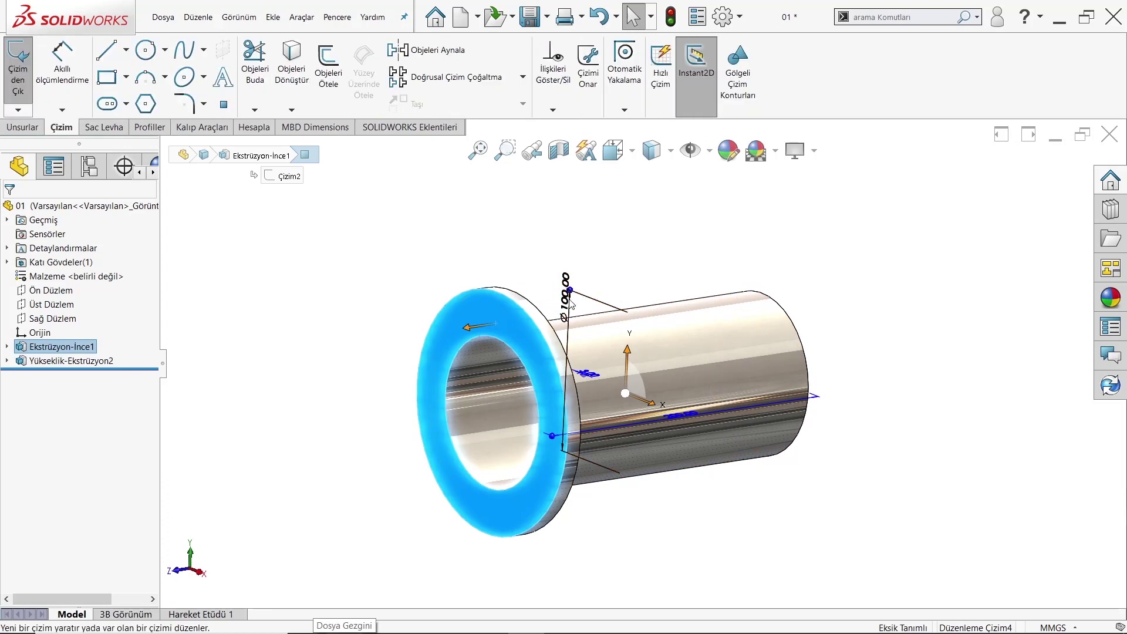
left_click(147, 58)
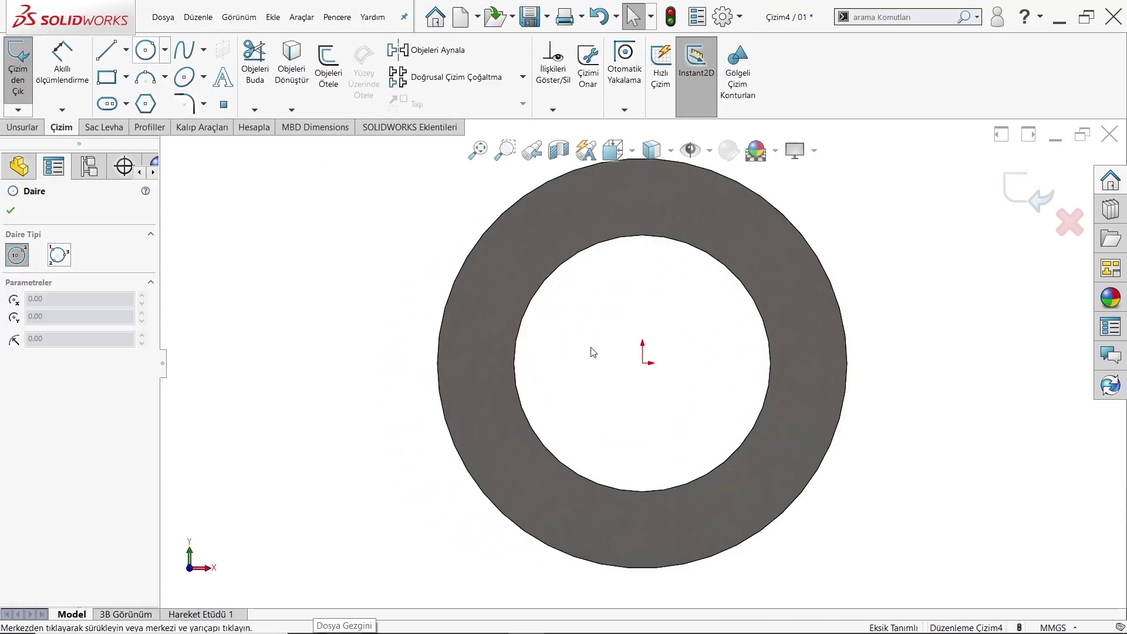
left_click(643, 362)
left_click(539, 224)
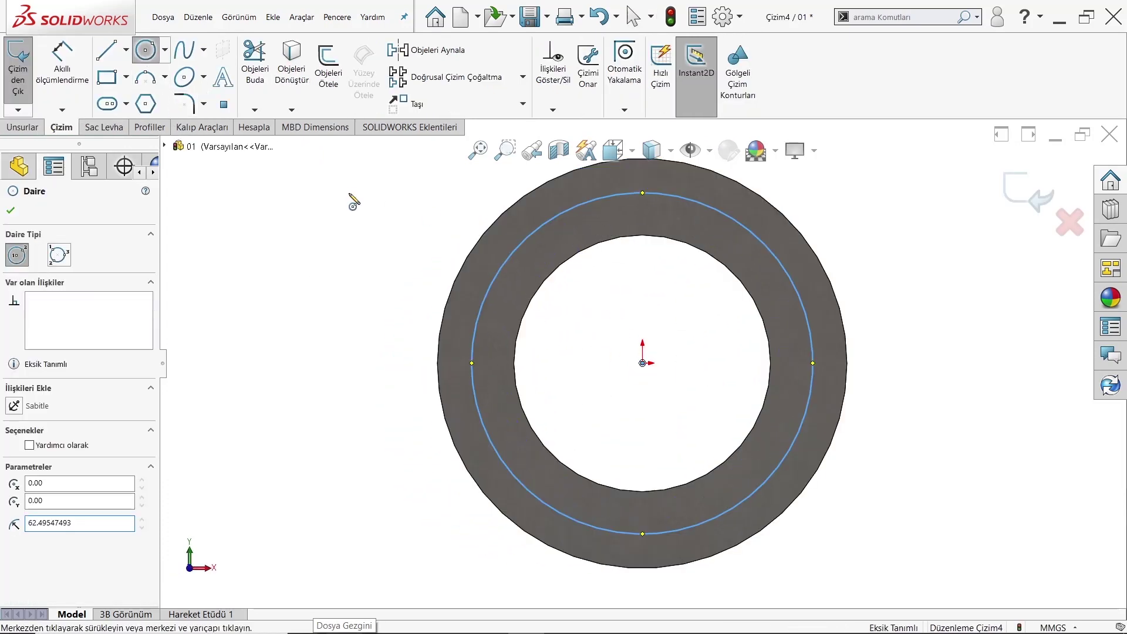
left_click(61, 65)
left_click(566, 211)
left_click(403, 207)
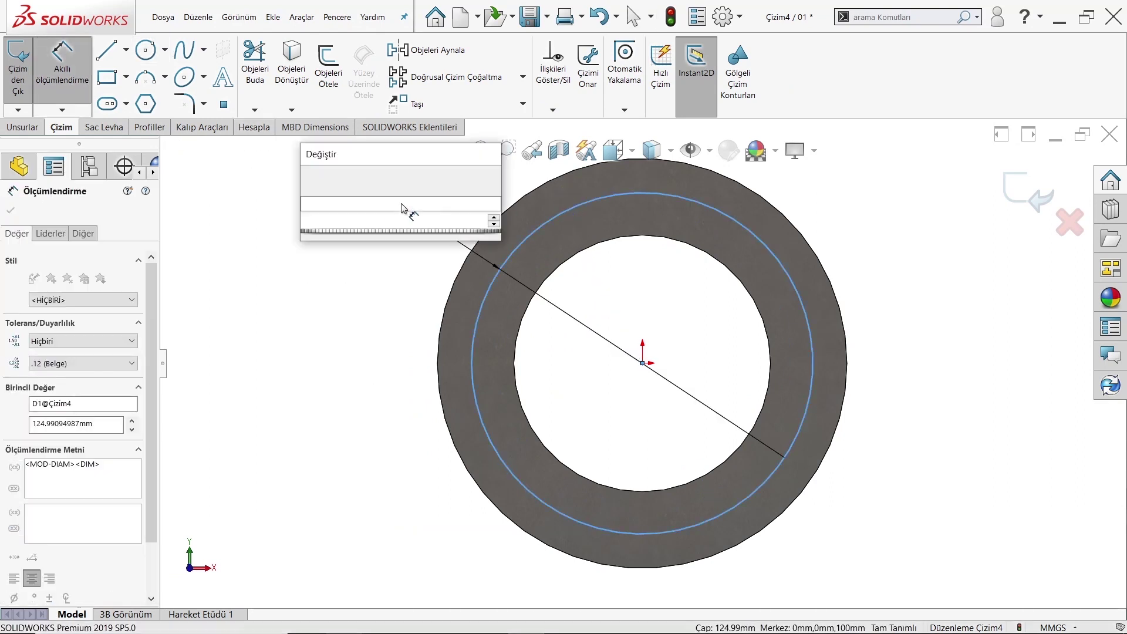
type("130")
key("Return")
- Make the Ø130 circle construction geometry and draw a small circle on its top
right_click(436, 271)
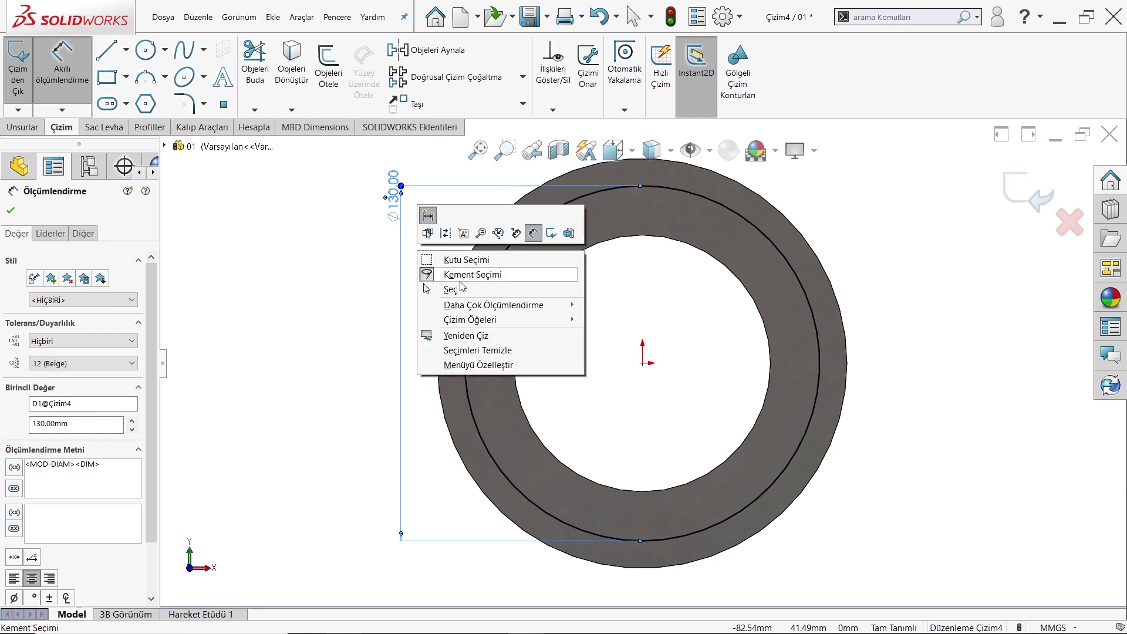
left_click(452, 287)
left_click(564, 201)
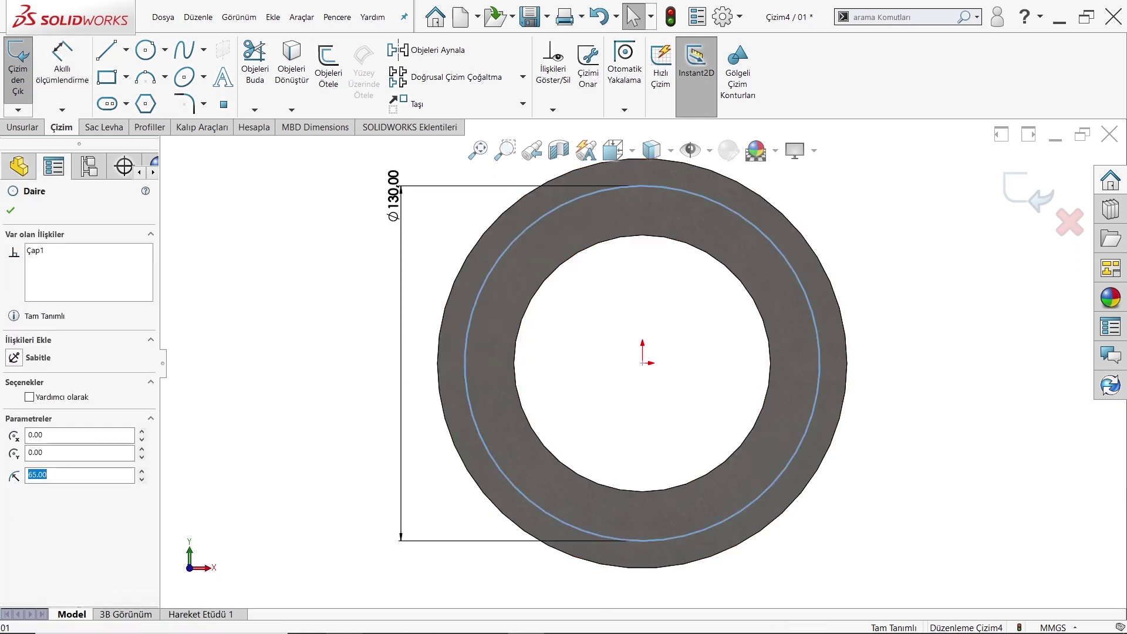
left_click(619, 171)
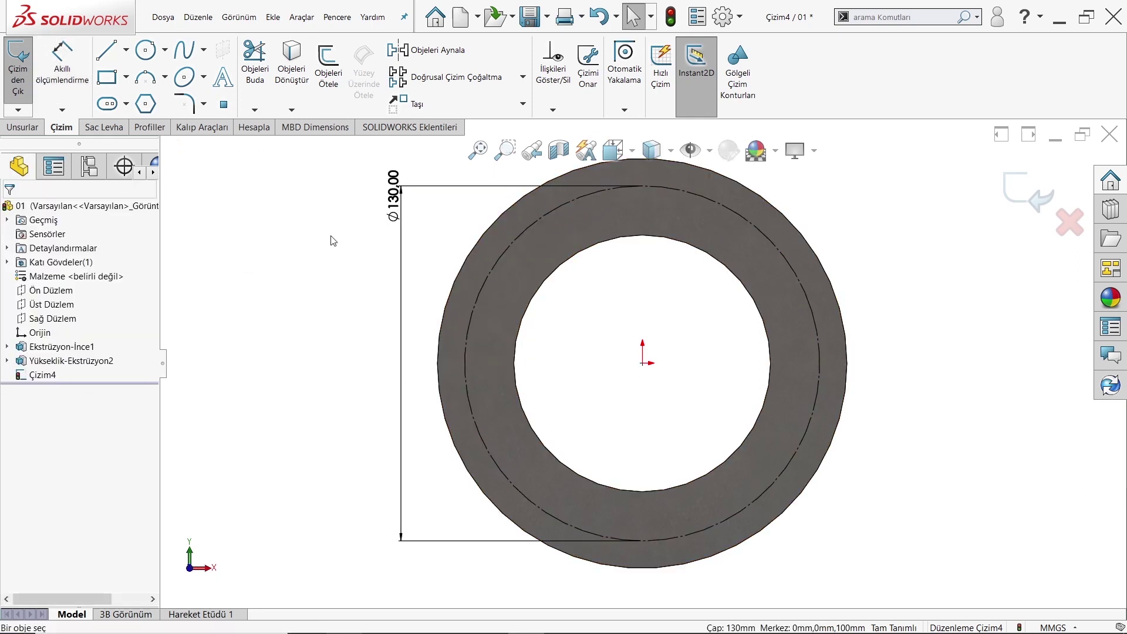
left_click(146, 50)
key("f")
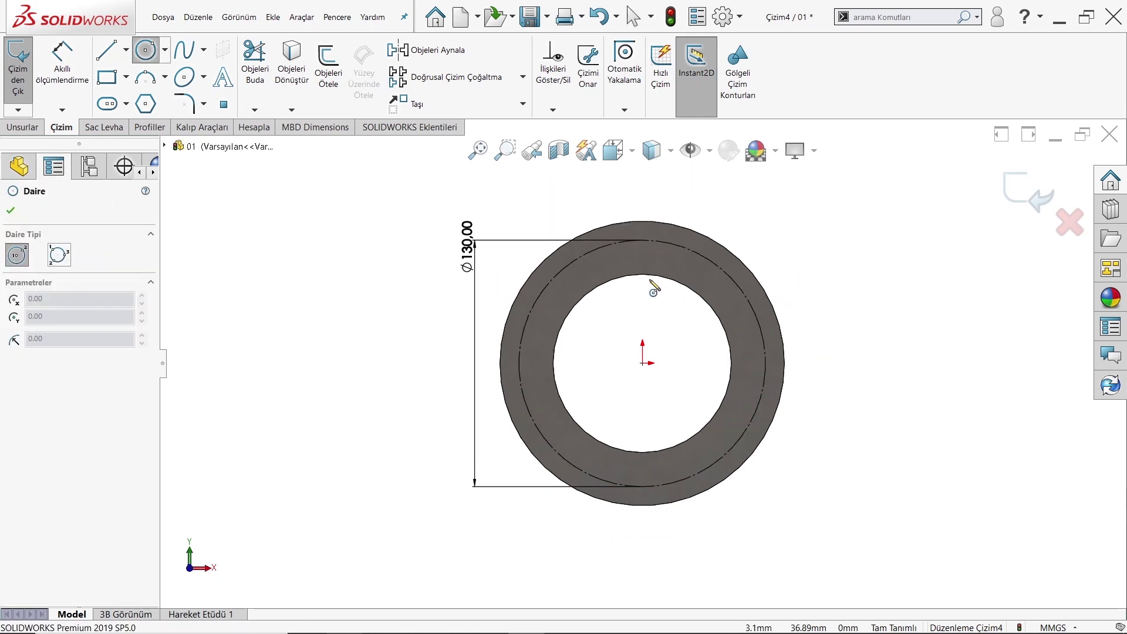
left_click(643, 241)
right_click(581, 204)
left_click(602, 213)
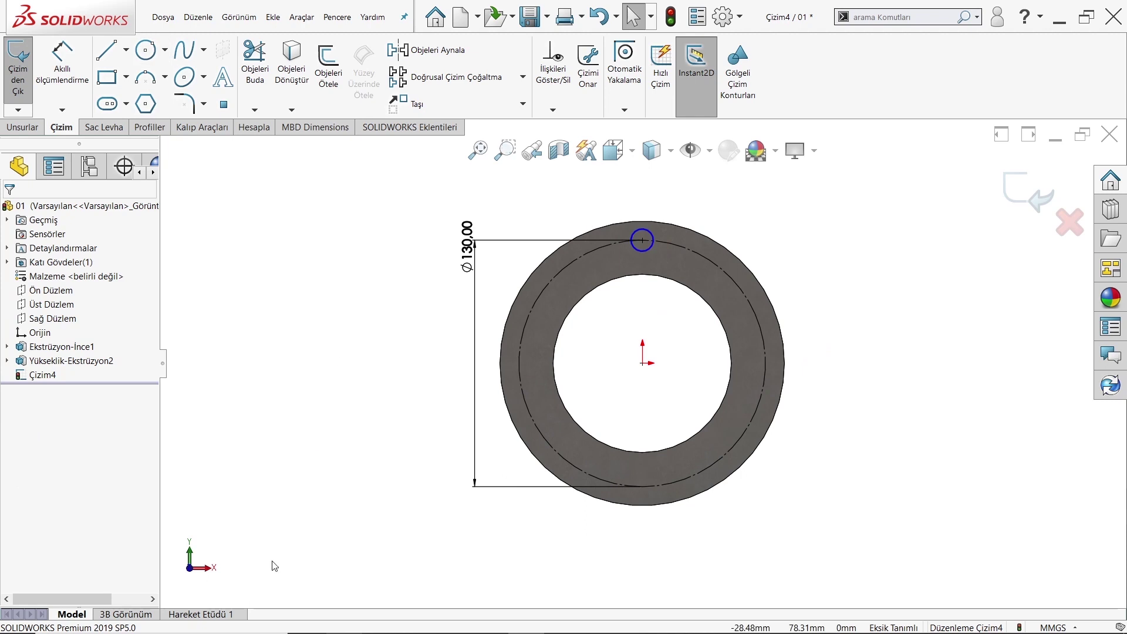
- Dimension the small bolt-hole circle to Ø10.50 mm
left_click(307, 620)
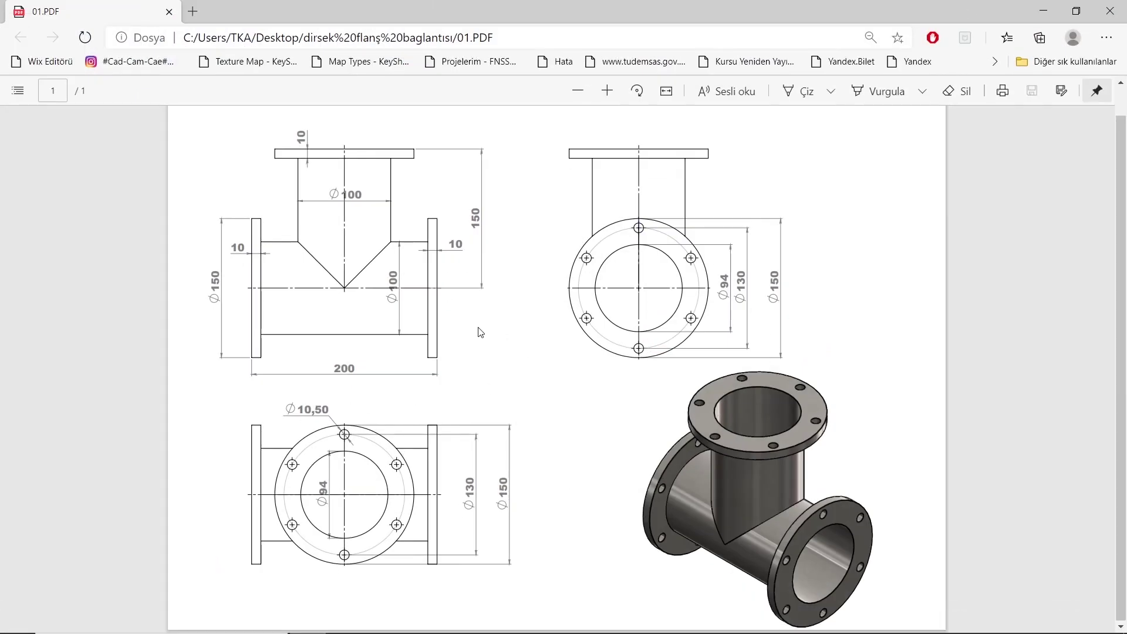
left_click(276, 620)
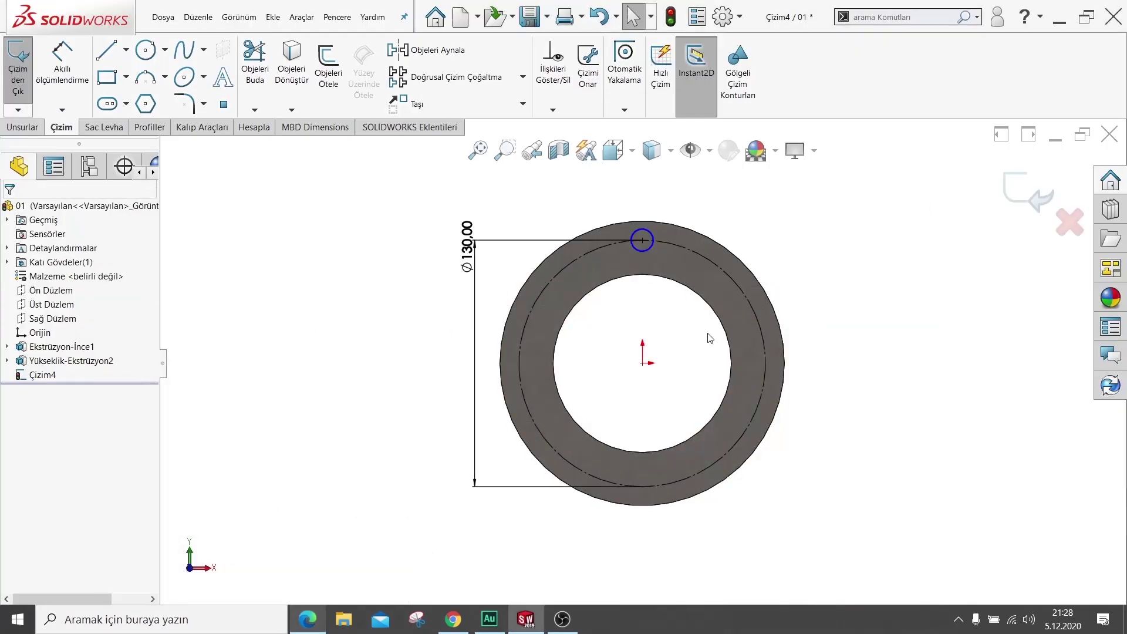
left_click(62, 65)
left_click(620, 236)
left_click(589, 259)
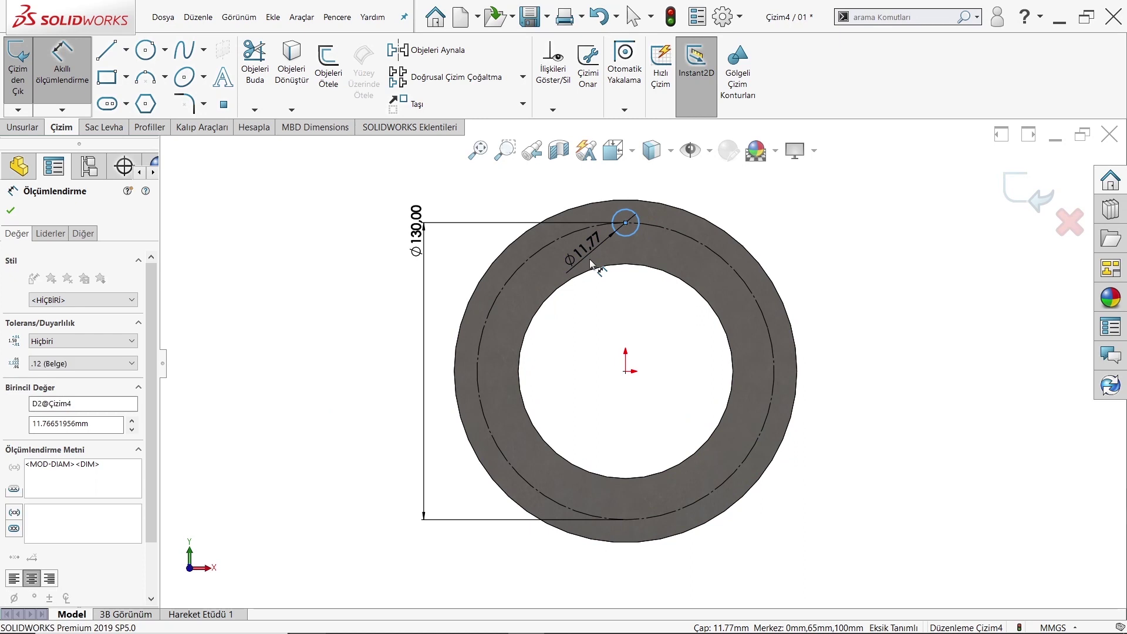
type("10.")
key("Return")
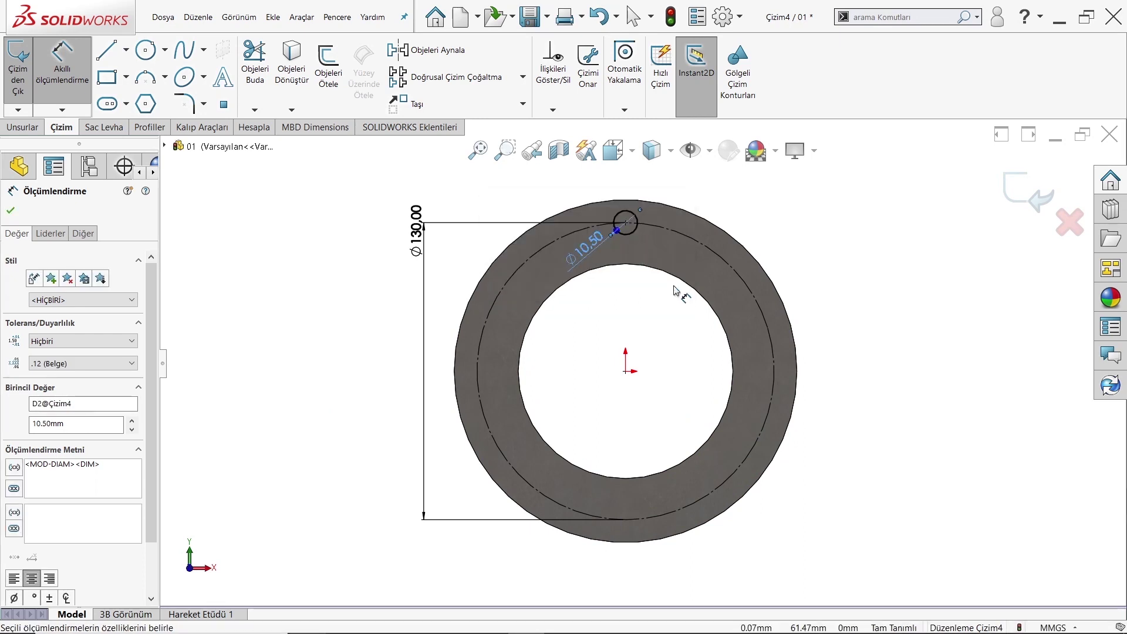
right_click(674, 240)
left_click(714, 324)
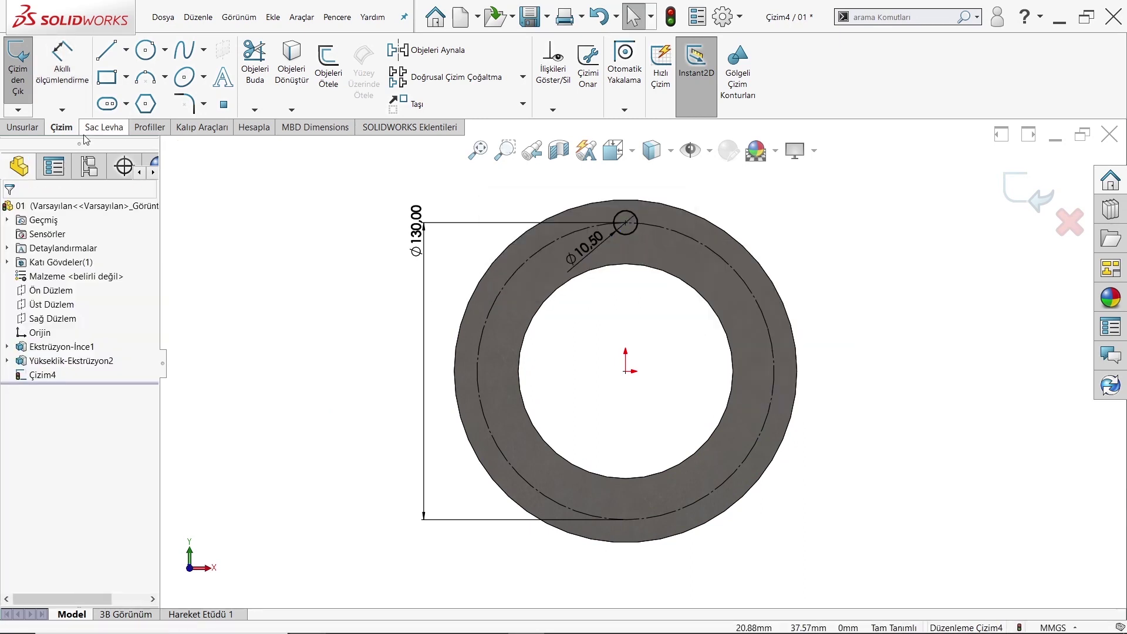
left_click(522, 77)
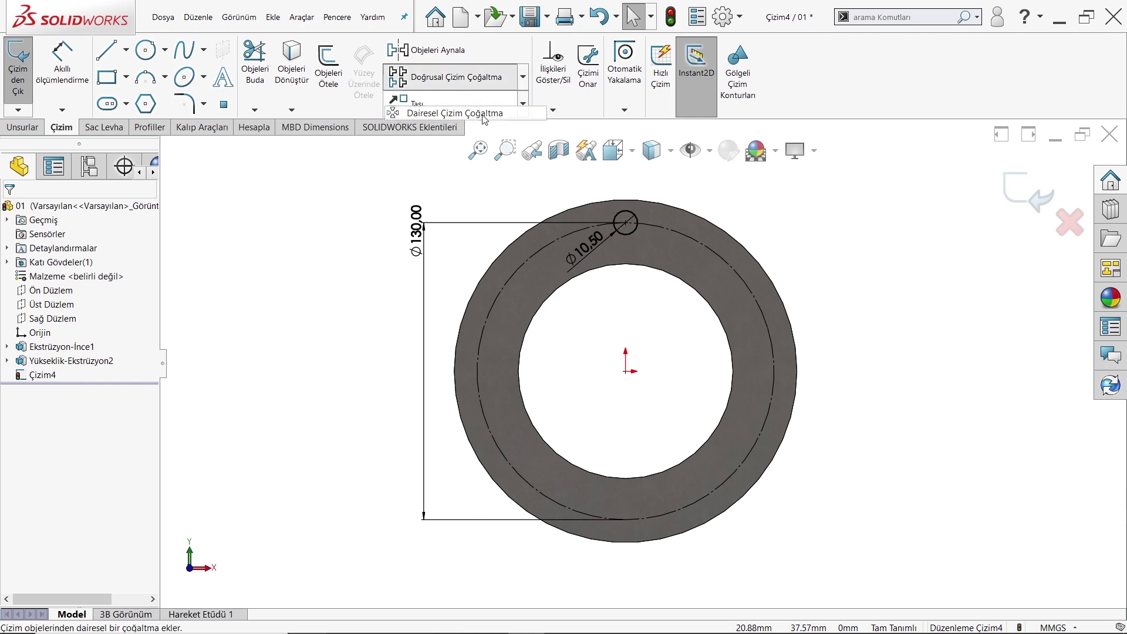
- Circular-pattern the small hole into 6 instances around the origin
left_click(485, 114)
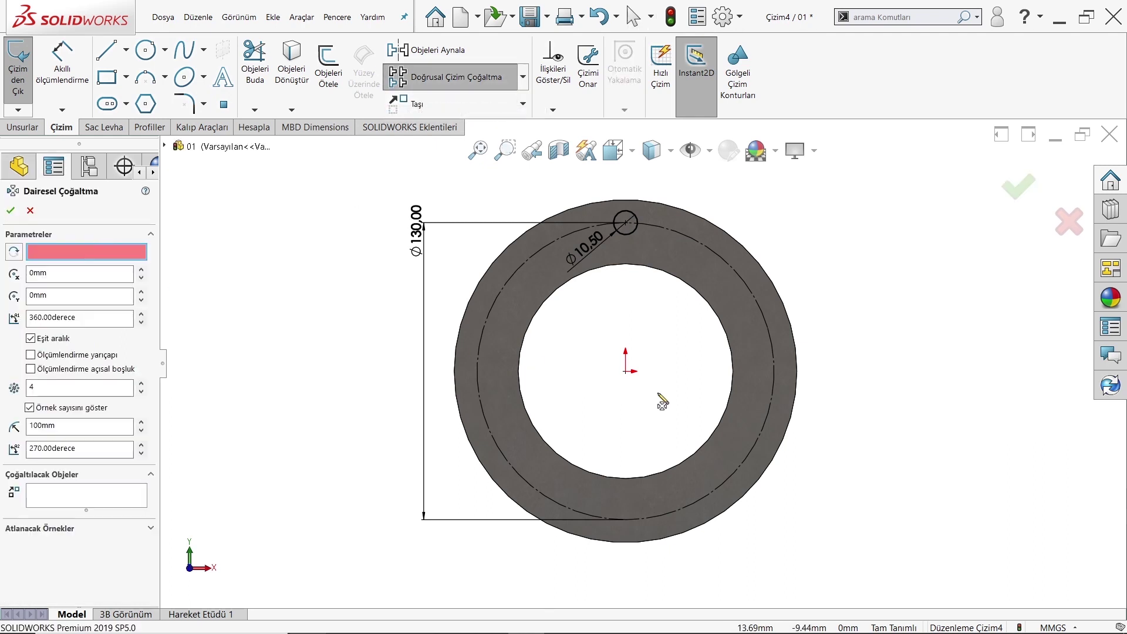
left_click(624, 375)
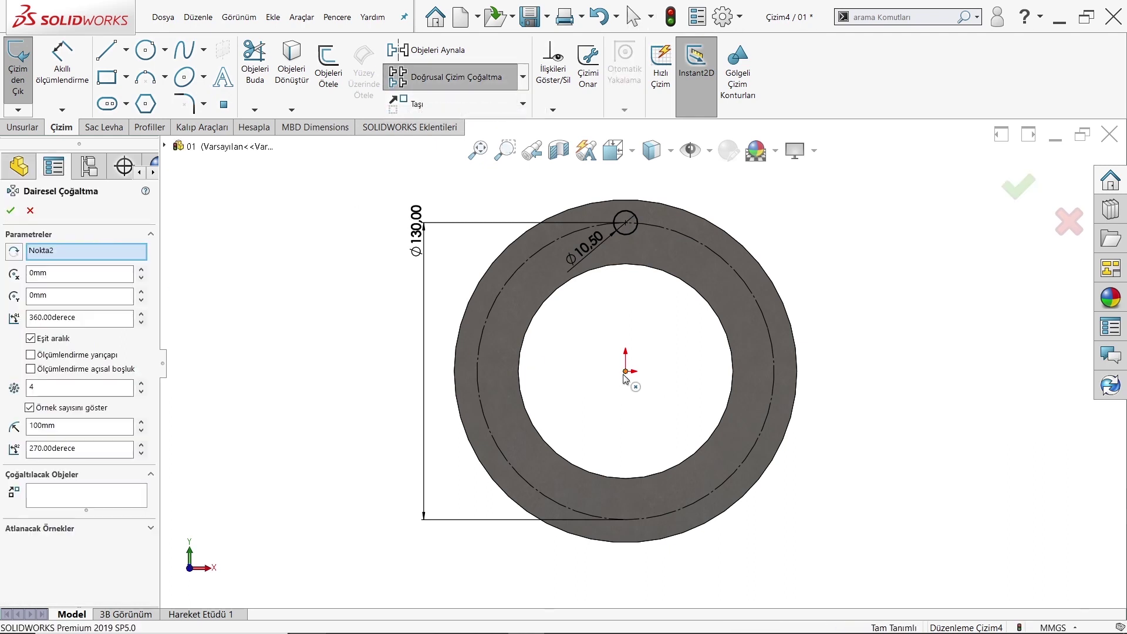
left_click(71, 485)
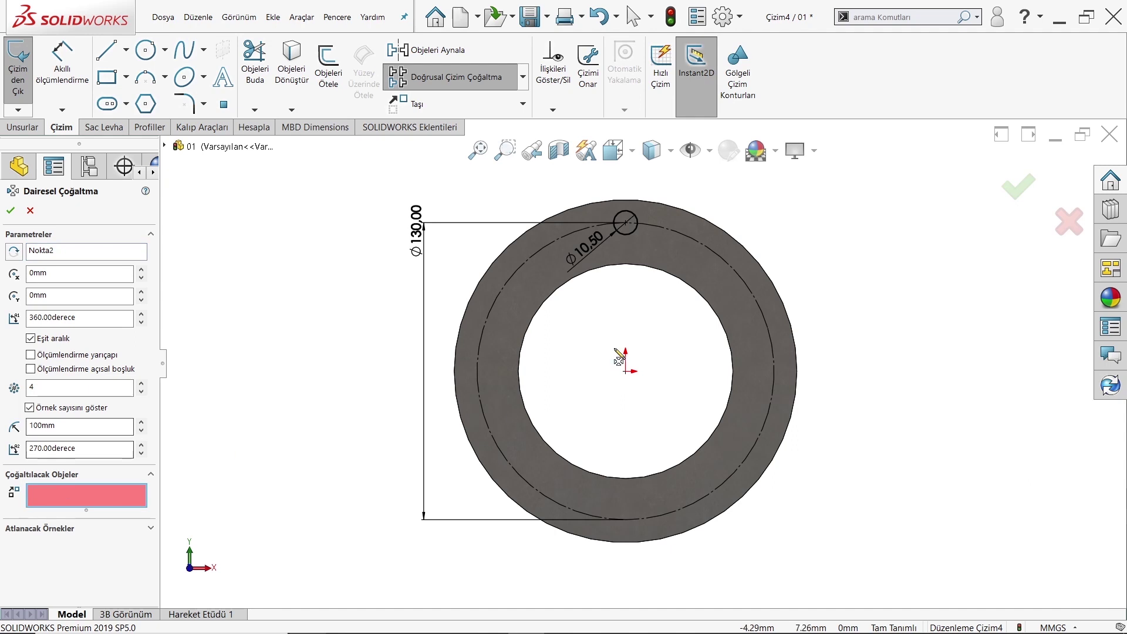
left_click(631, 235)
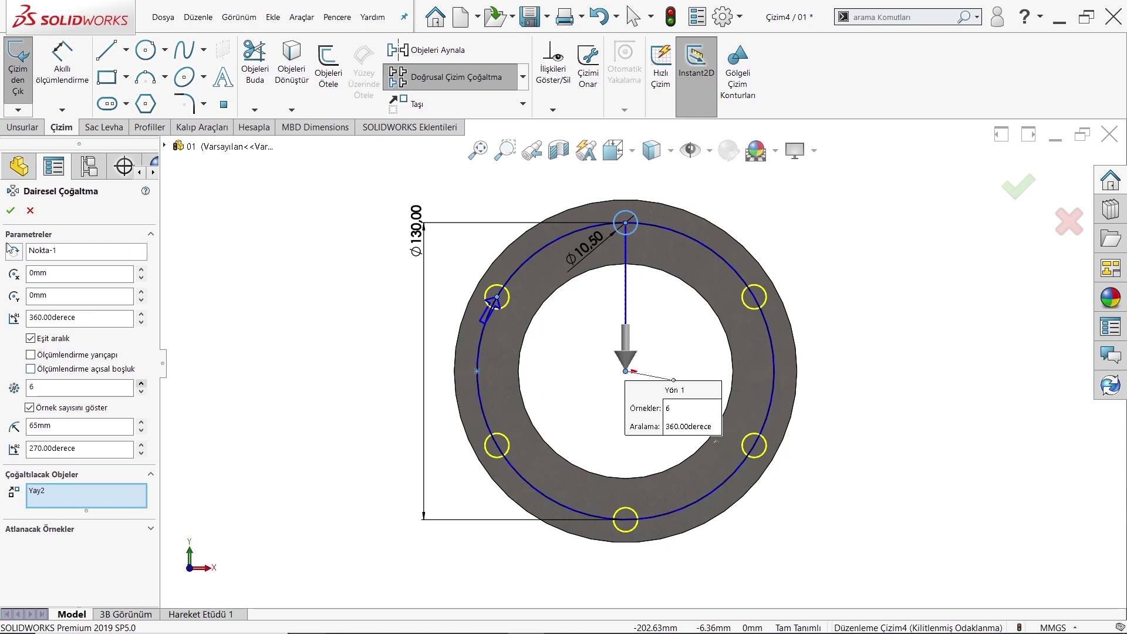
left_click(8, 214)
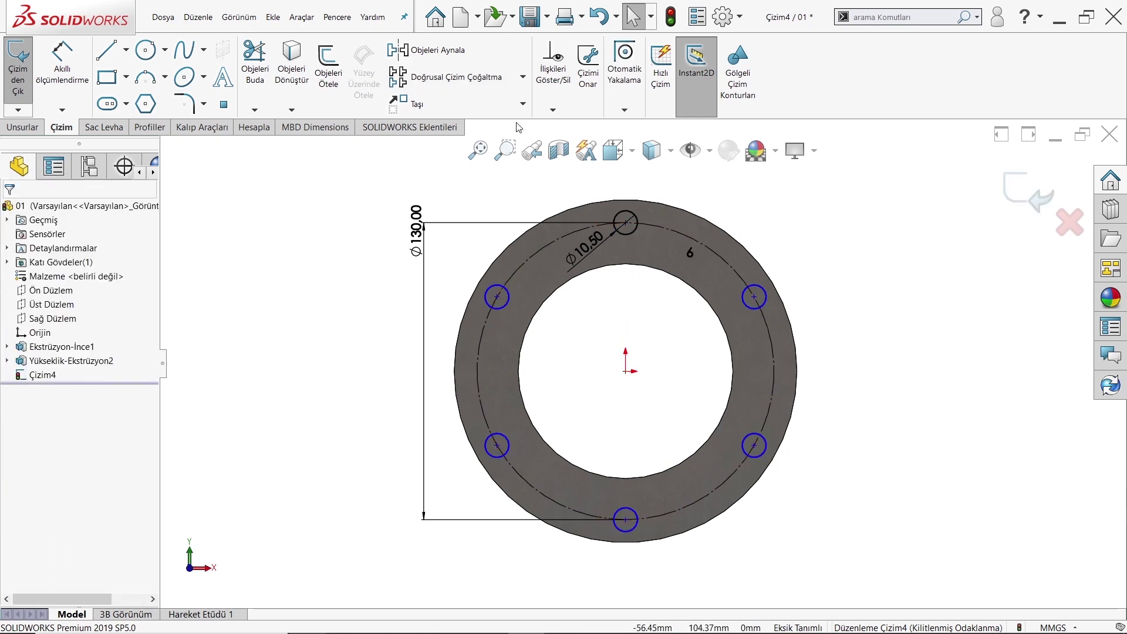
- Apply Fully Define Sketch to the bolt-hole sketch
left_click(553, 111)
left_click(588, 159)
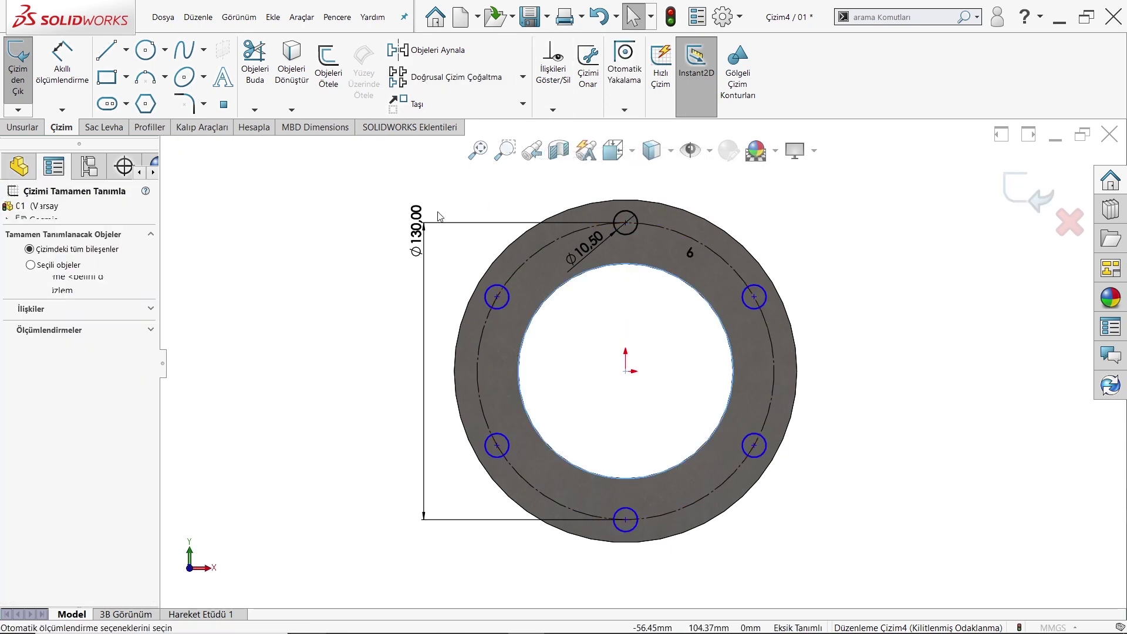
left_click(11, 209)
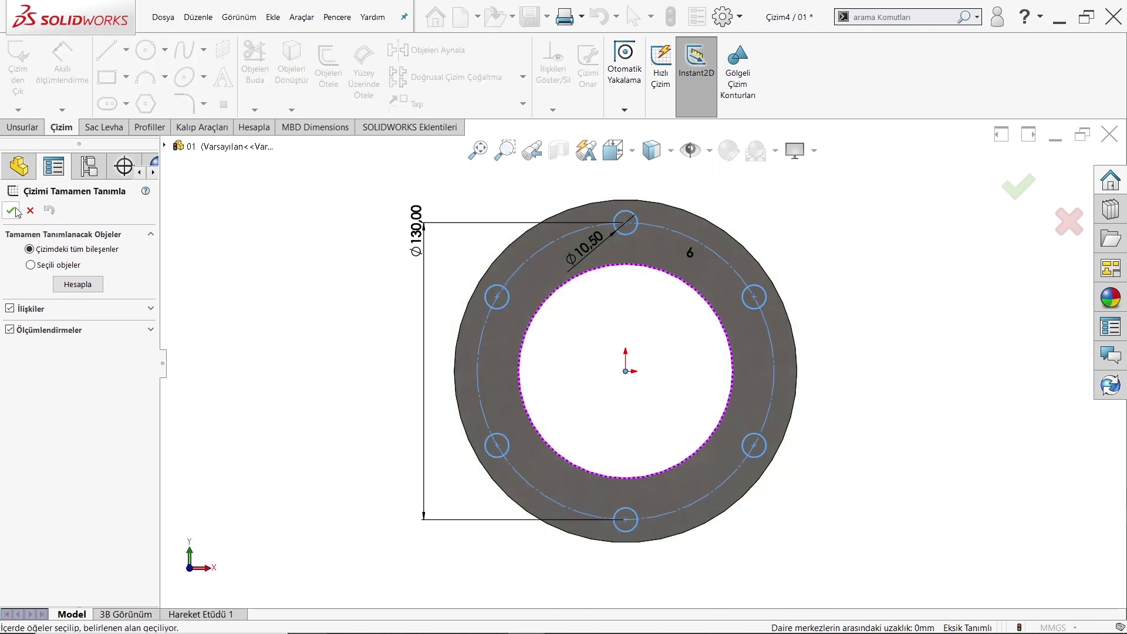
left_click(23, 128)
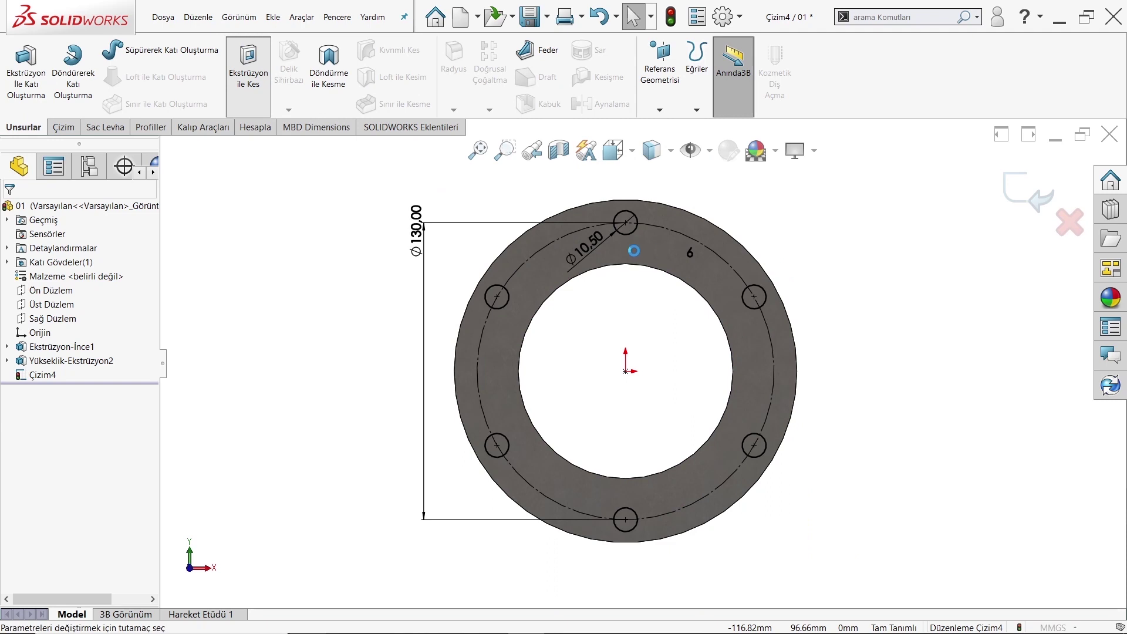
- Extruded-cut the six bolt holes 37 mm deep through the flange
left_click_drag(450, 355, 502, 355)
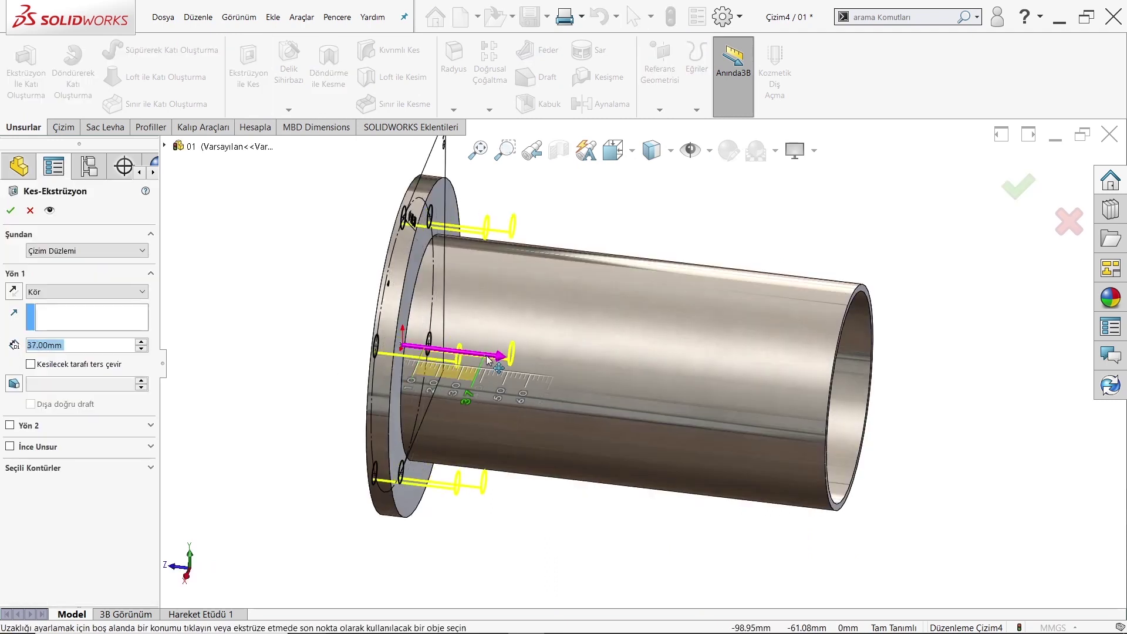
key("Return")
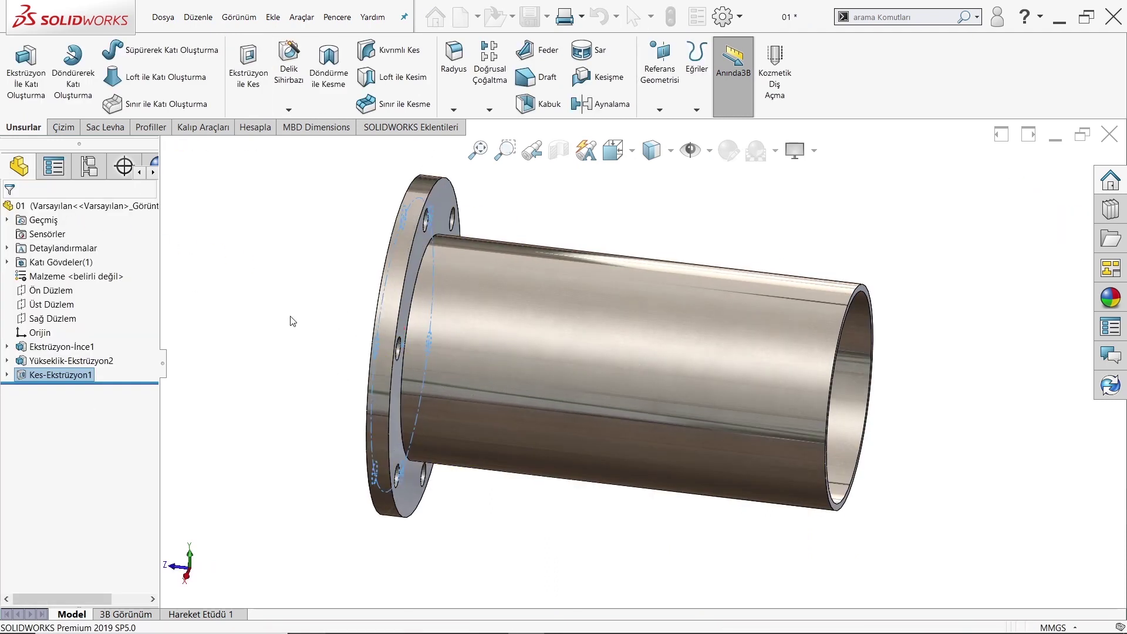
mouse_move(461, 410)
middle_mouse_down()
mouse_move(478, 336)
mouse_move(692, 366)
middle_mouse_up()
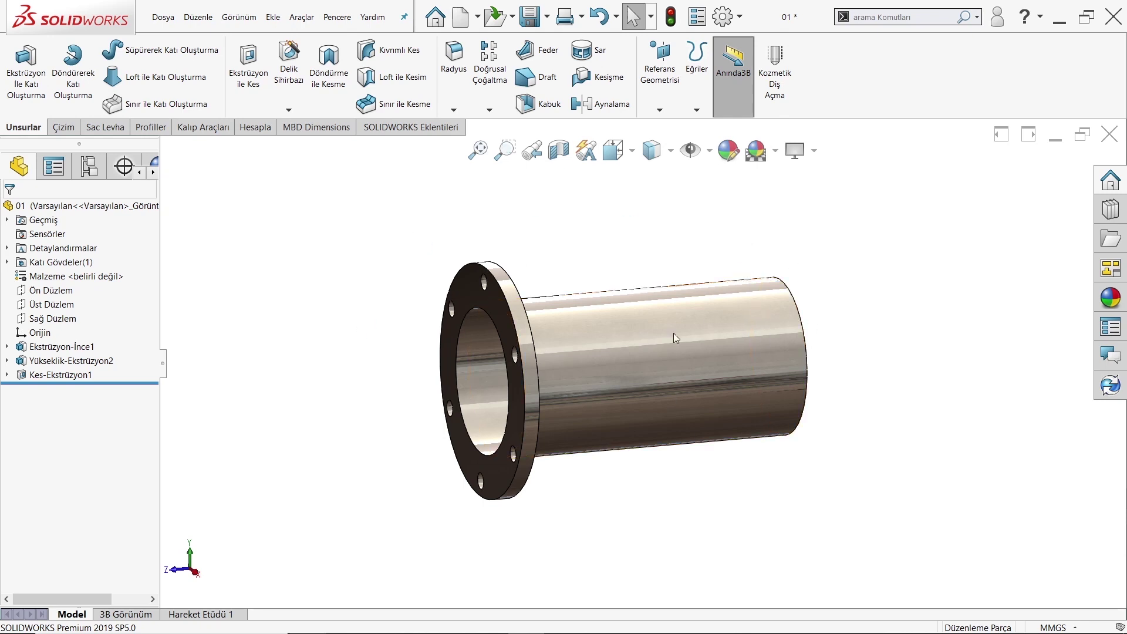
- Mirror Yükseklik-Ekstrüzyon2 and Kes-Ekstrüzyon1 across Ön Düzlem
left_click(48, 292)
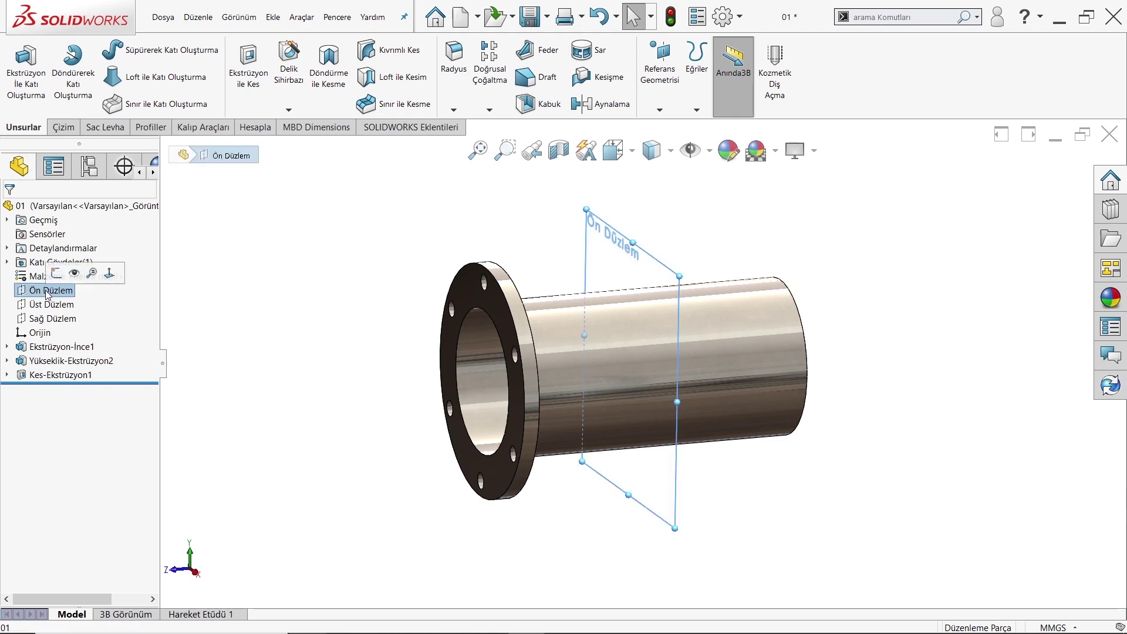
left_click(600, 104)
middle_click_drag(505, 305, 519, 269)
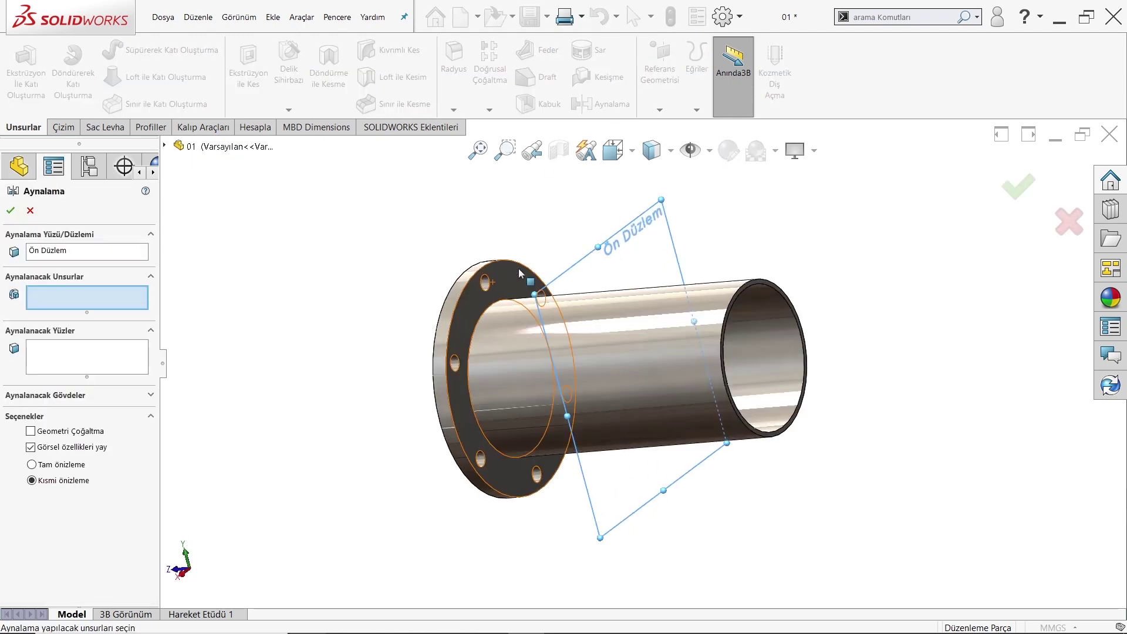
left_click(495, 306)
scroll(494, 305, "down", 2)
scroll(502, 300, "down", 2)
left_click(493, 285)
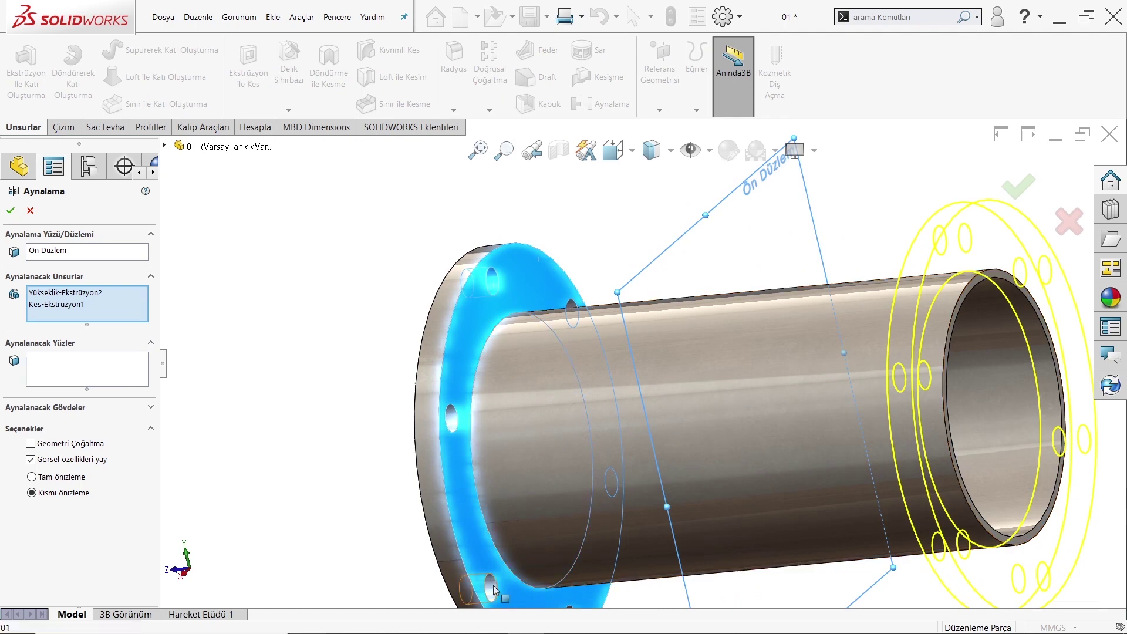
scroll(526, 391, "up", 5)
middle_click_drag(597, 395, 628, 393)
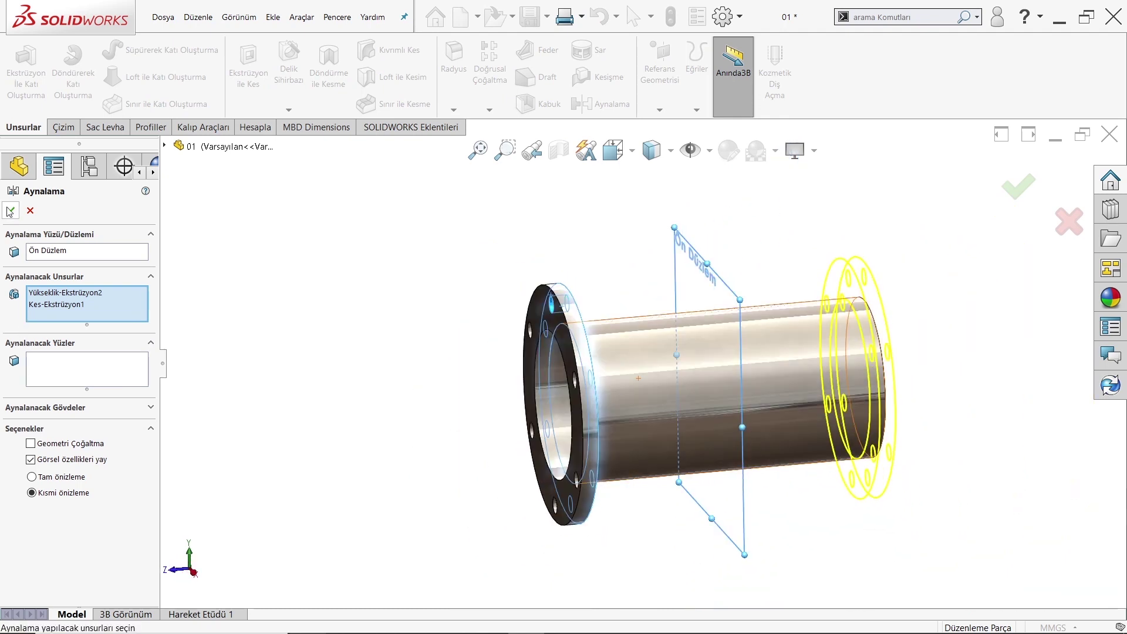
key("Return")
- Inspect the double-flanged pipe and compare it against the reference drawing
mouse_move(900, 321)
middle_mouse_down()
mouse_move(929, 298)
mouse_move(901, 315)
mouse_move(966, 323)
middle_mouse_up()
key("ctrl+8")
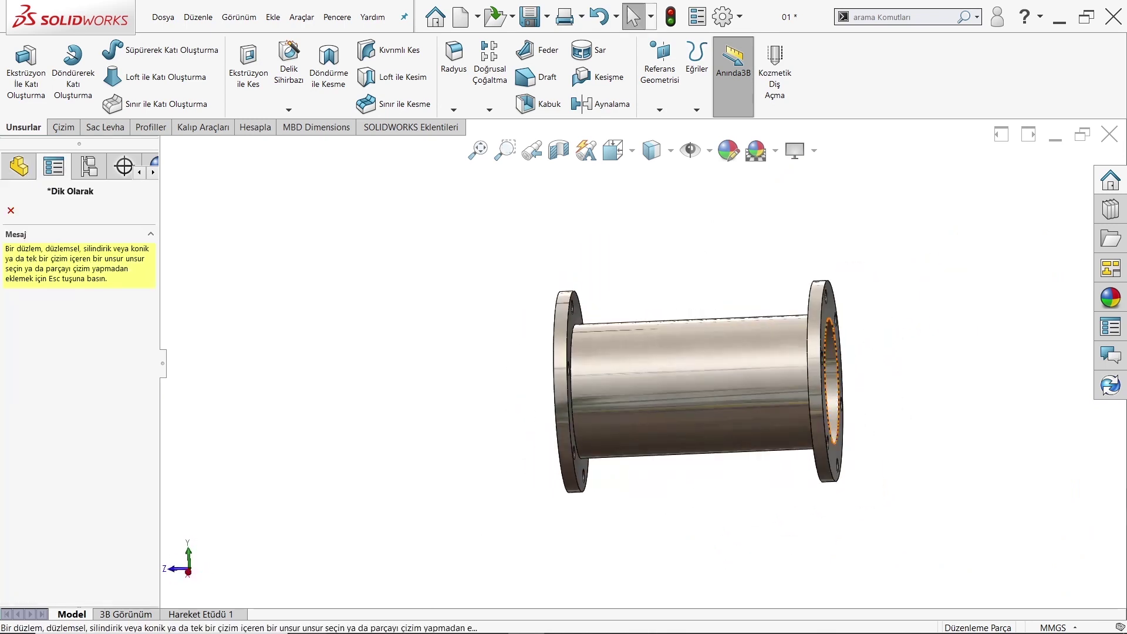
key("Escape")
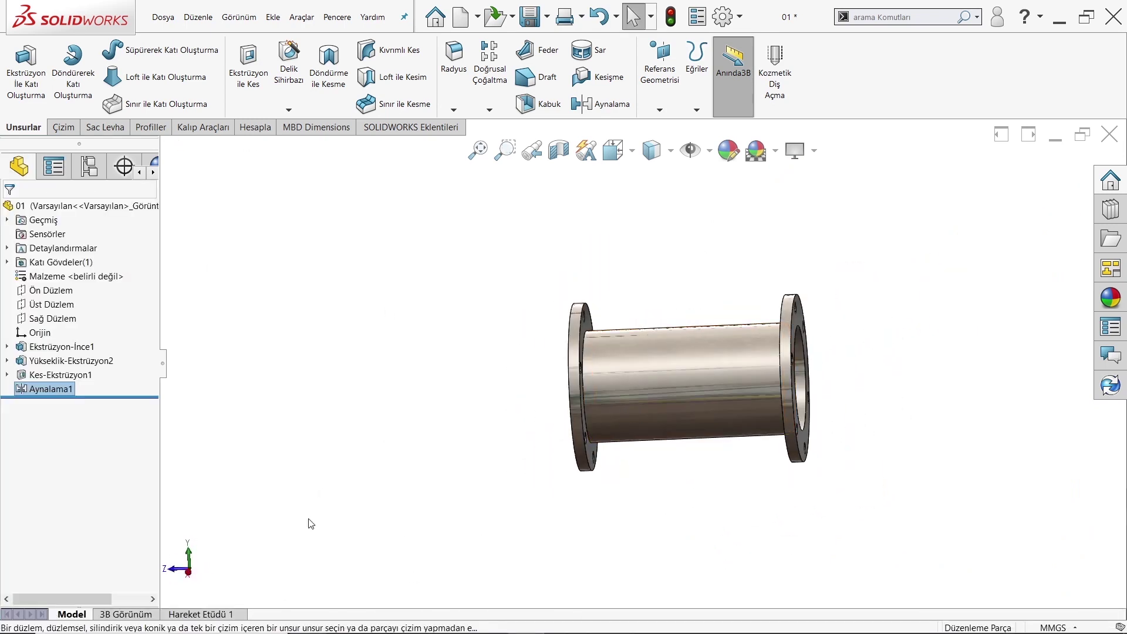
mouse_move(308, 631)
left_click(308, 621)
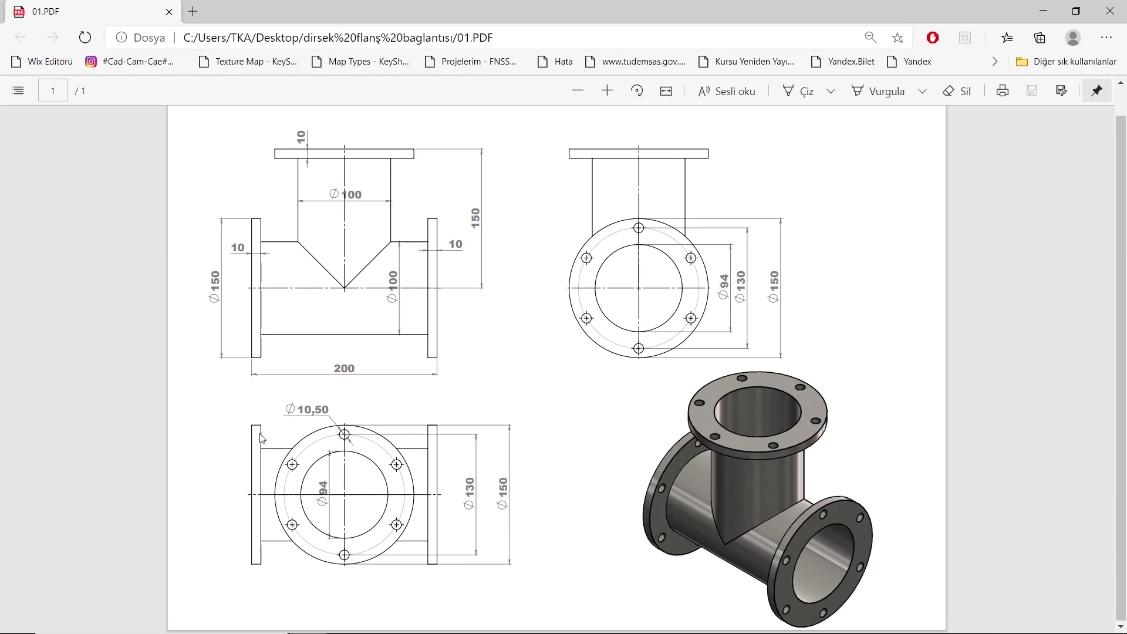
left_click(262, 621)
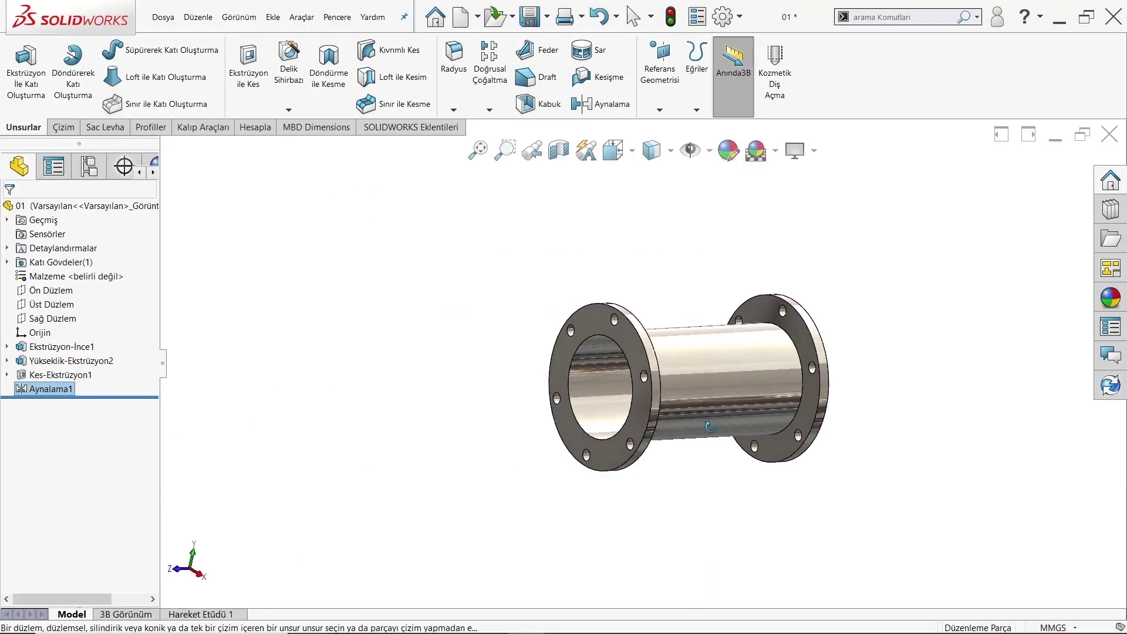
middle_click_drag(711, 427, 776, 374)
- Create reference plane Düzlem1 offset 150 mm from Üst Düzlem
left_click(53, 304)
middle_click_drag(481, 381, 593, 352)
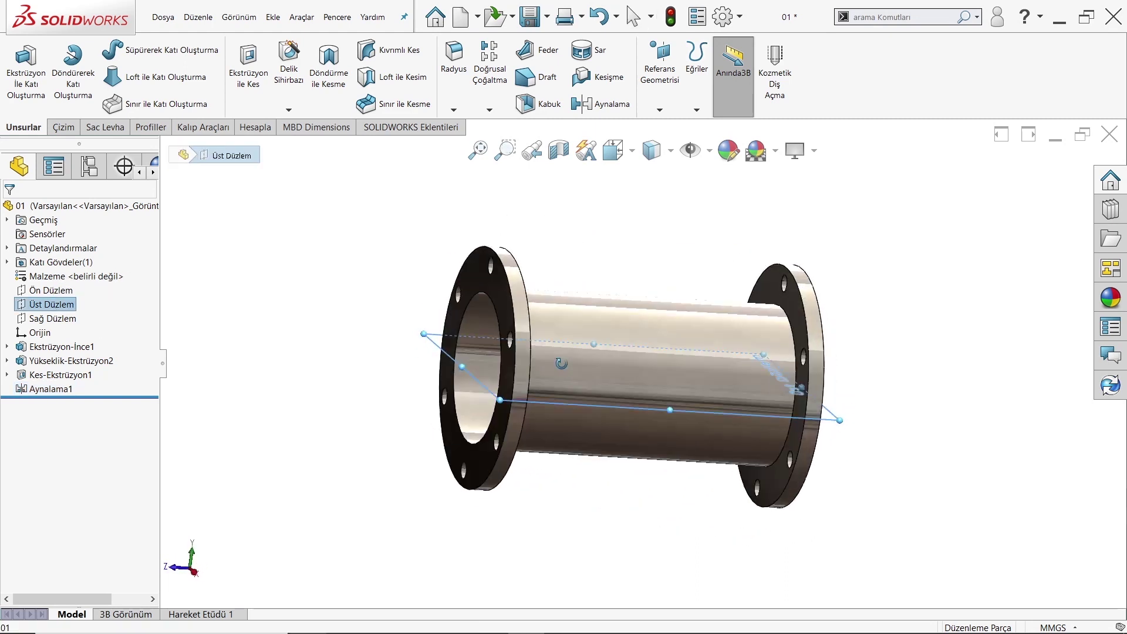
left_click(660, 111)
left_click(658, 123)
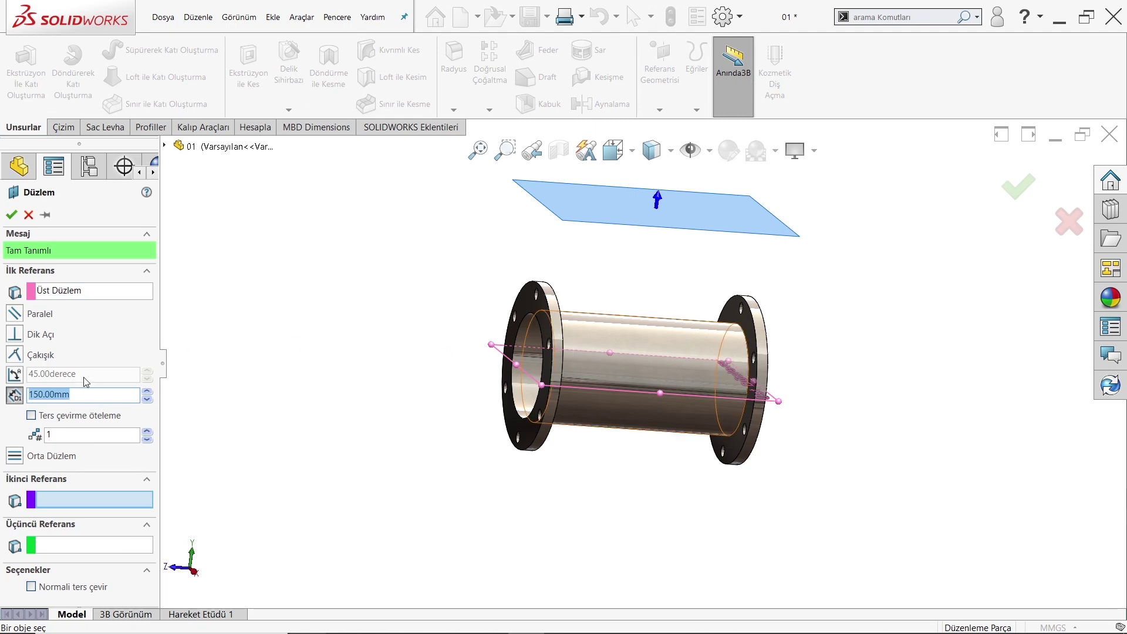
left_click(10, 214)
middle_click_drag(478, 297, 600, 259)
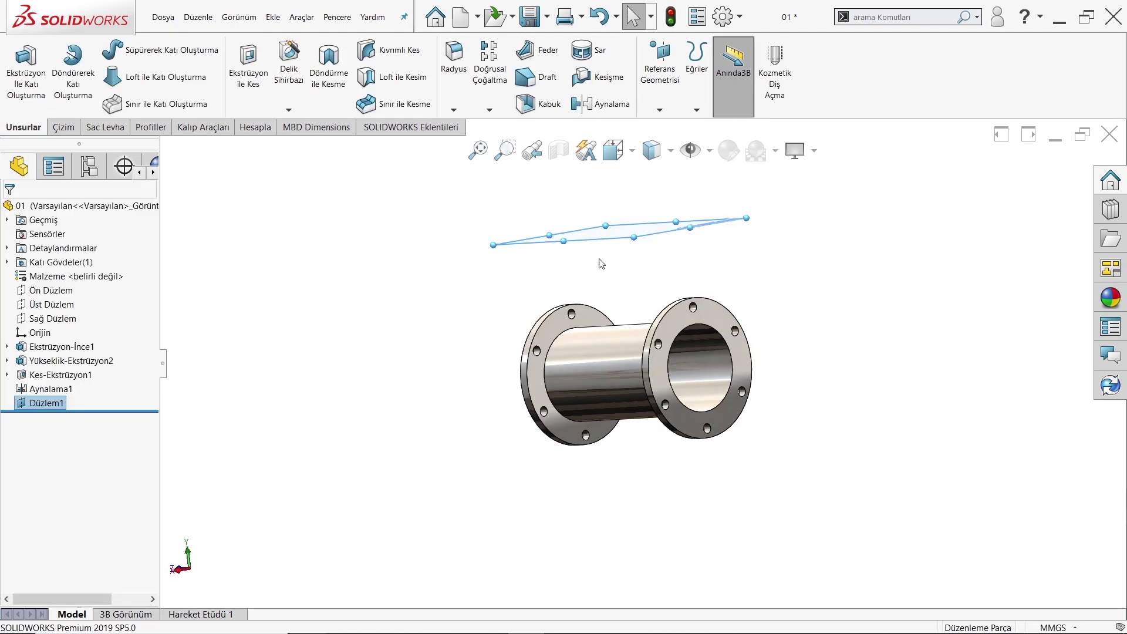
- Sketch a circle centred on the origin on Düzlem1
left_click(681, 228)
left_click(733, 187)
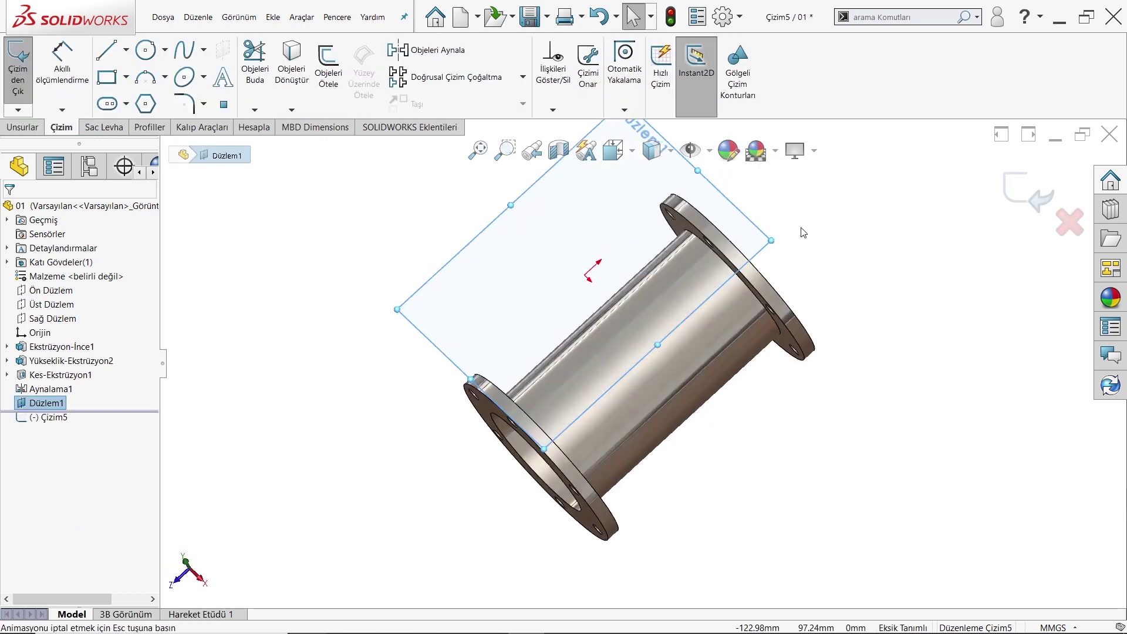
left_click(146, 50)
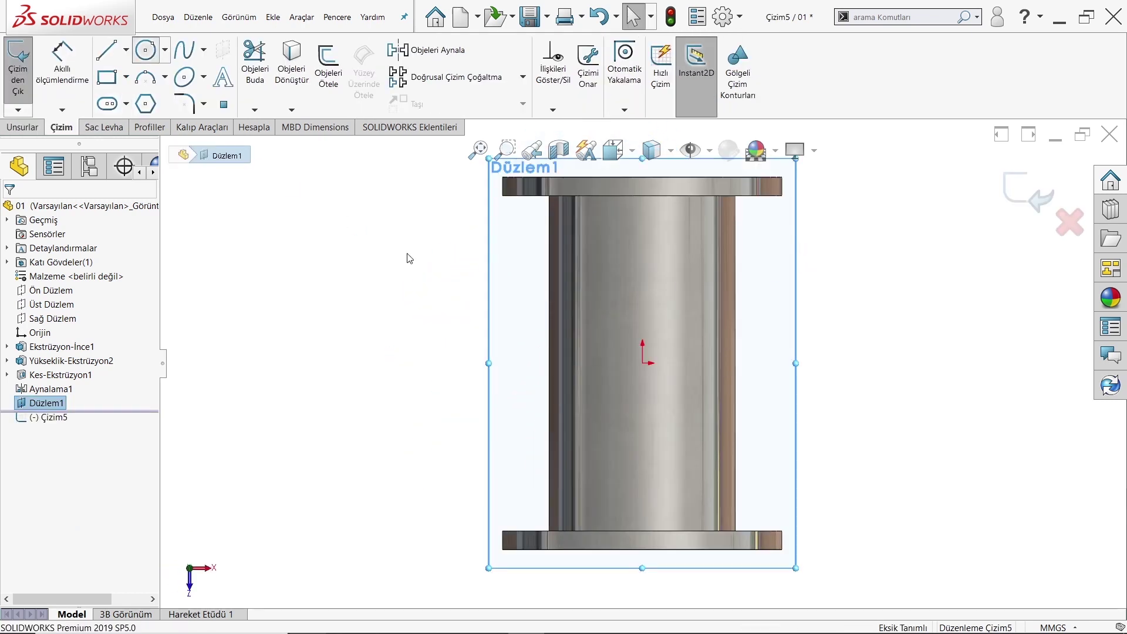
left_click(647, 363)
left_click(656, 291)
right_click(515, 197)
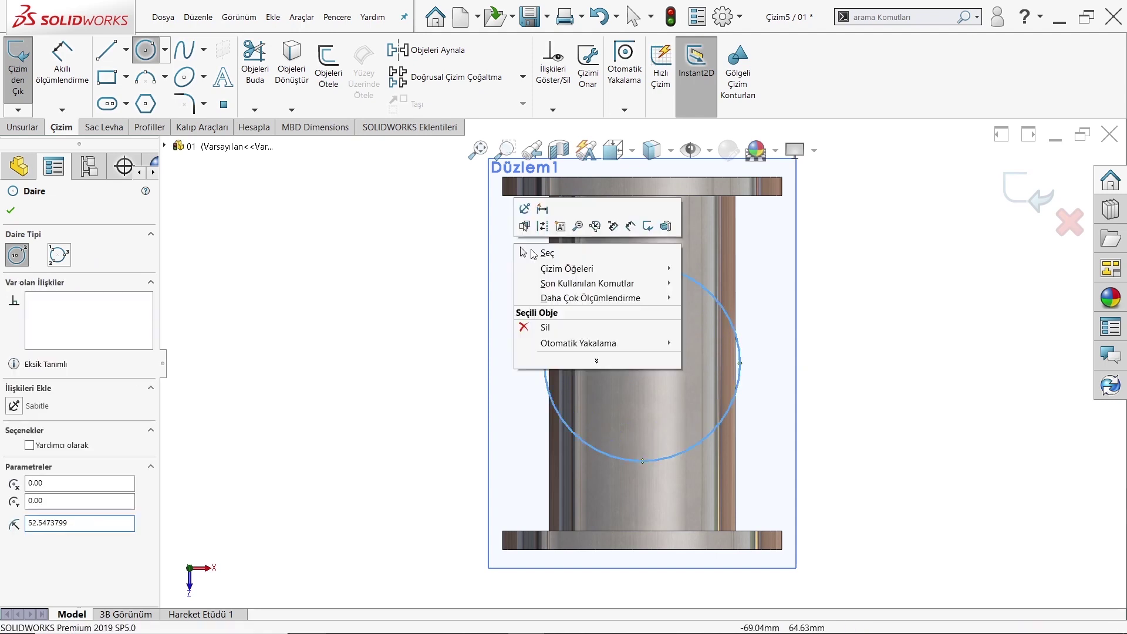
left_click(532, 206)
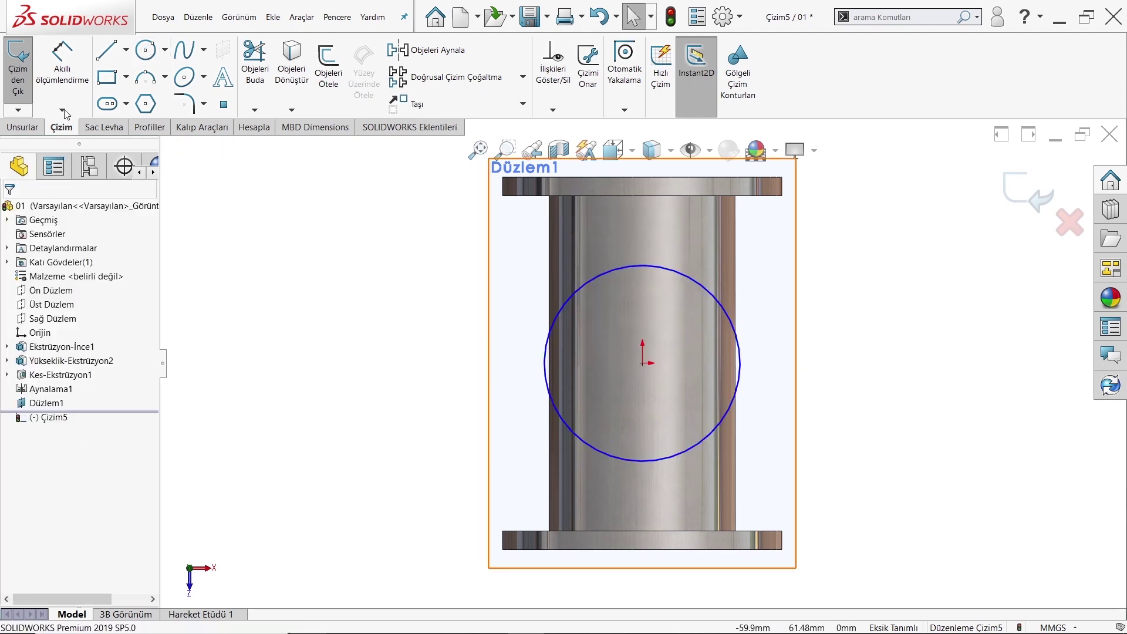
- Dimension the circle to a 100 mm diameter
left_click(642, 267)
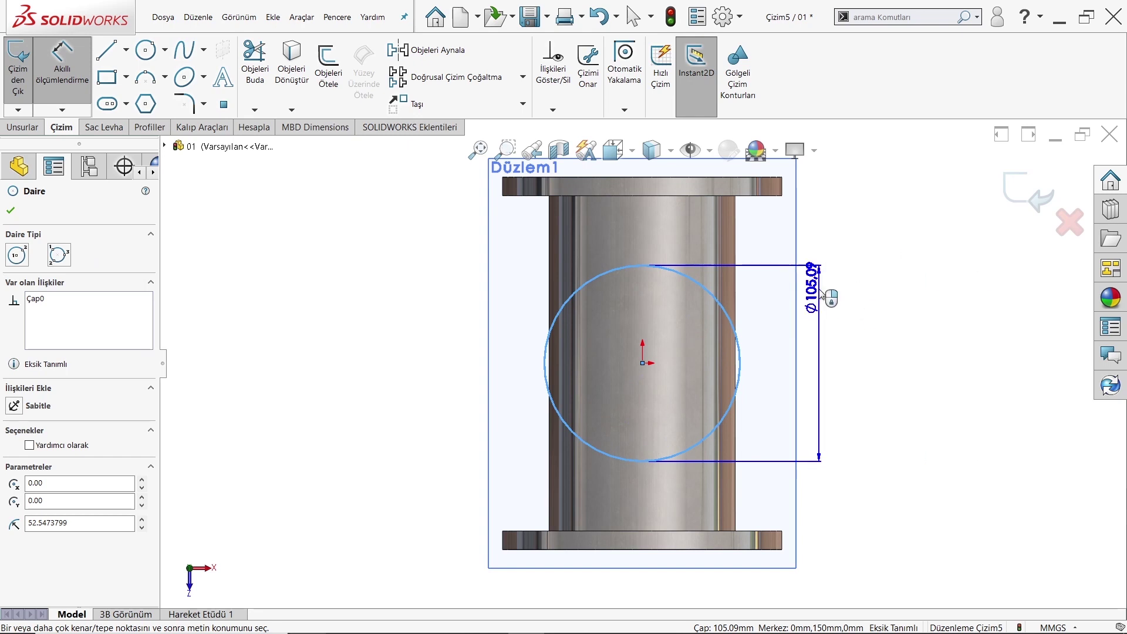
left_click(814, 309)
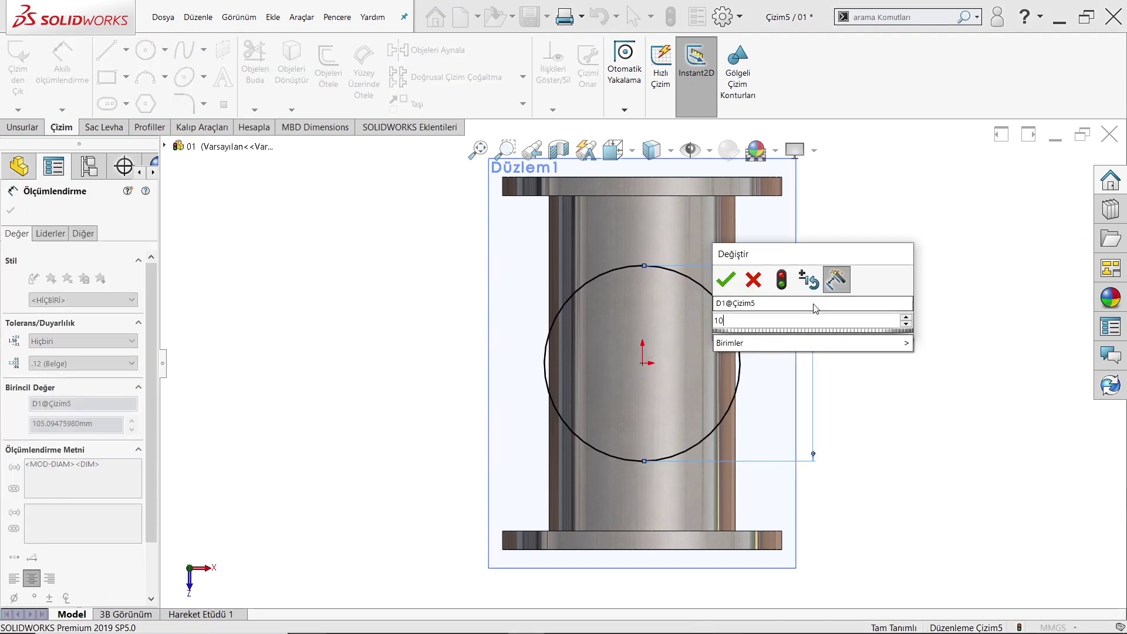
type("100")
key("Return")
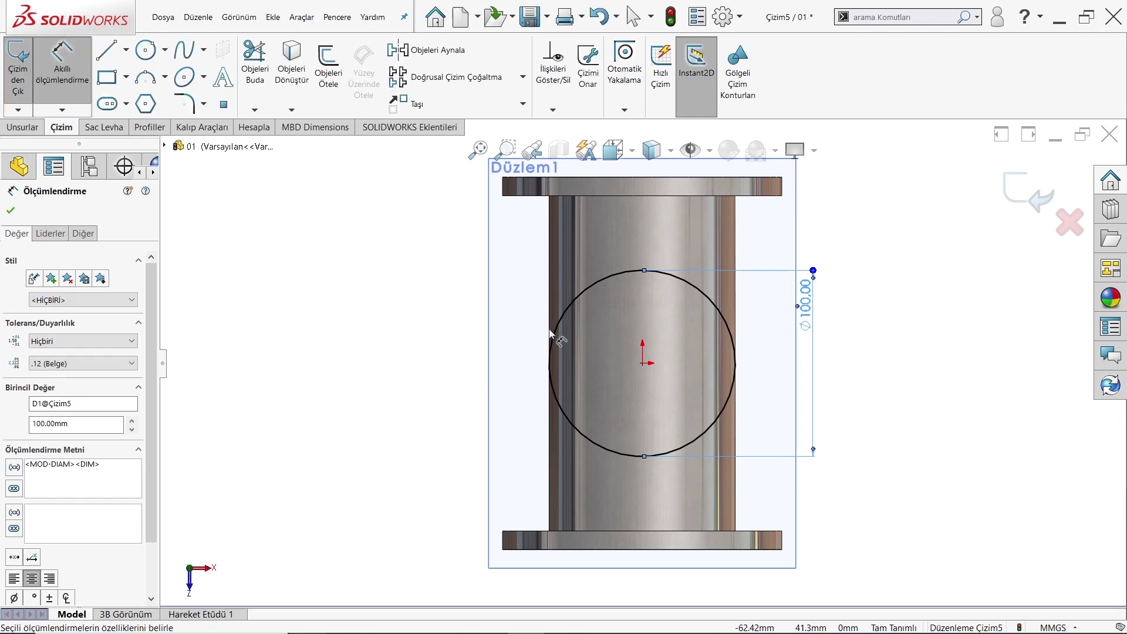
right_click(556, 335)
left_click(559, 326)
key("ctrl+7")
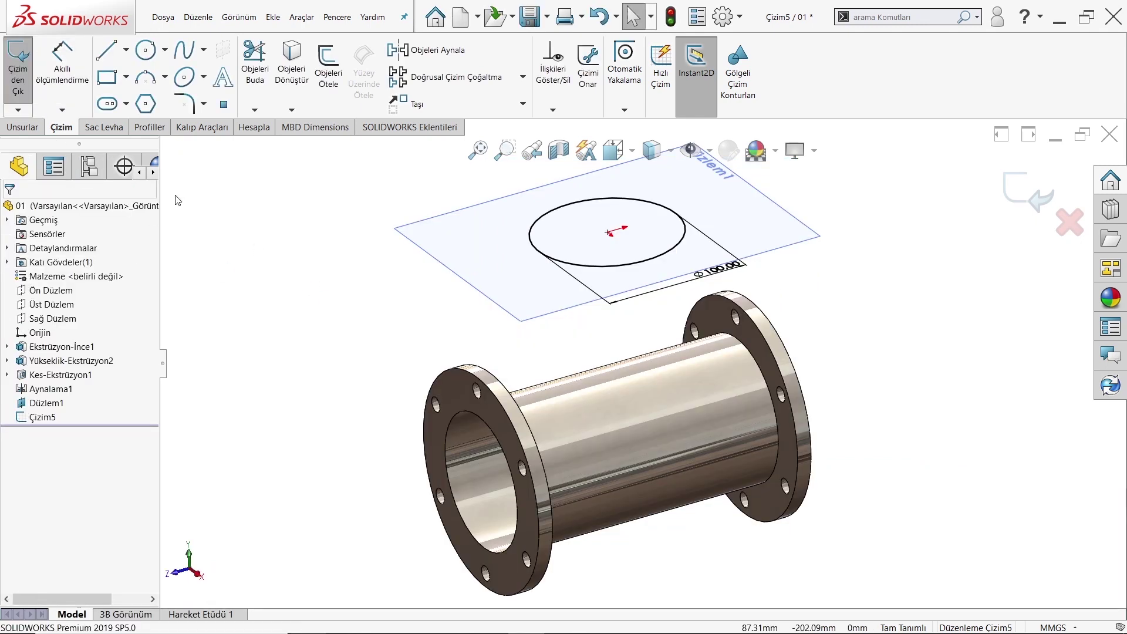
- Extrude the Ø100 circle up to the pipe body as a flipped 3 mm thin-walled tube
left_click(24, 128)
left_click(35, 101)
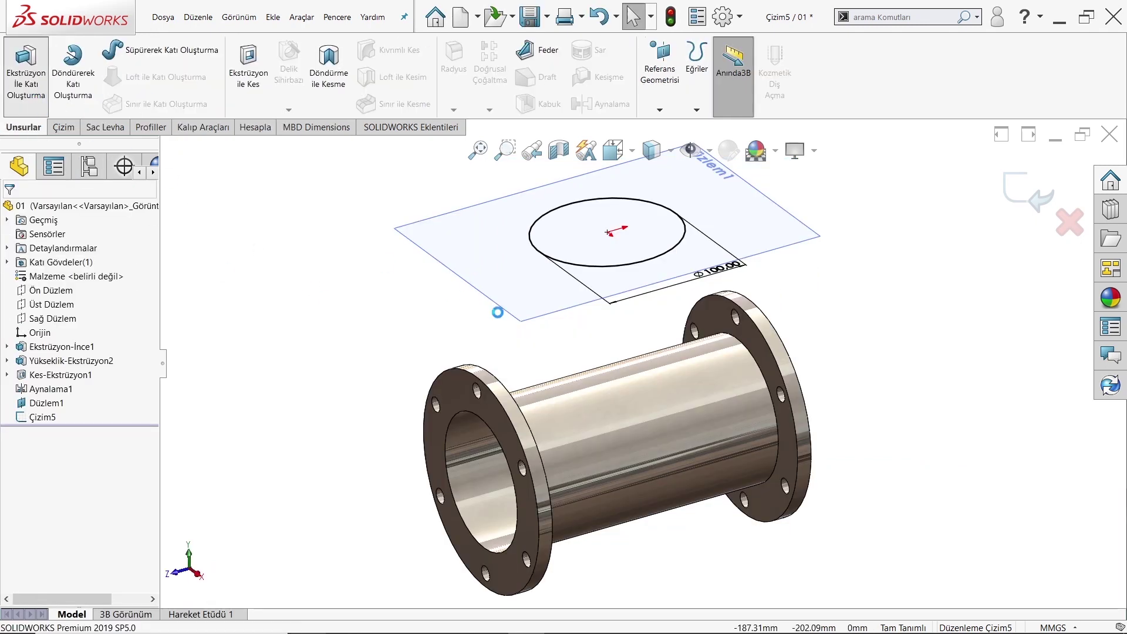
left_click(52, 292)
left_click(54, 354)
left_click(633, 429)
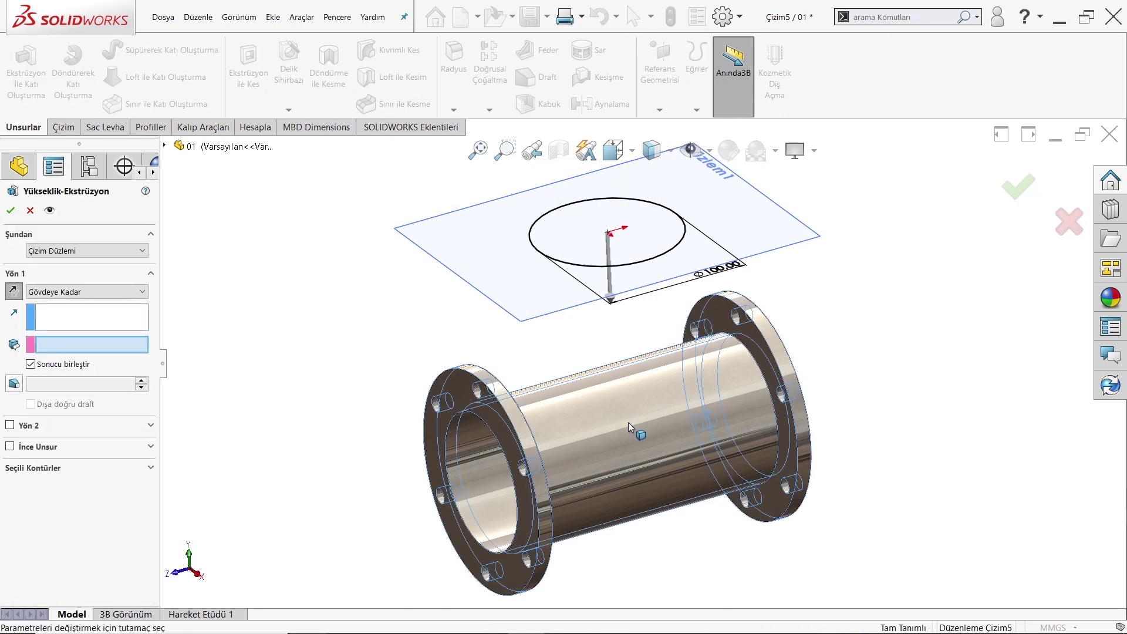
left_click(12, 448)
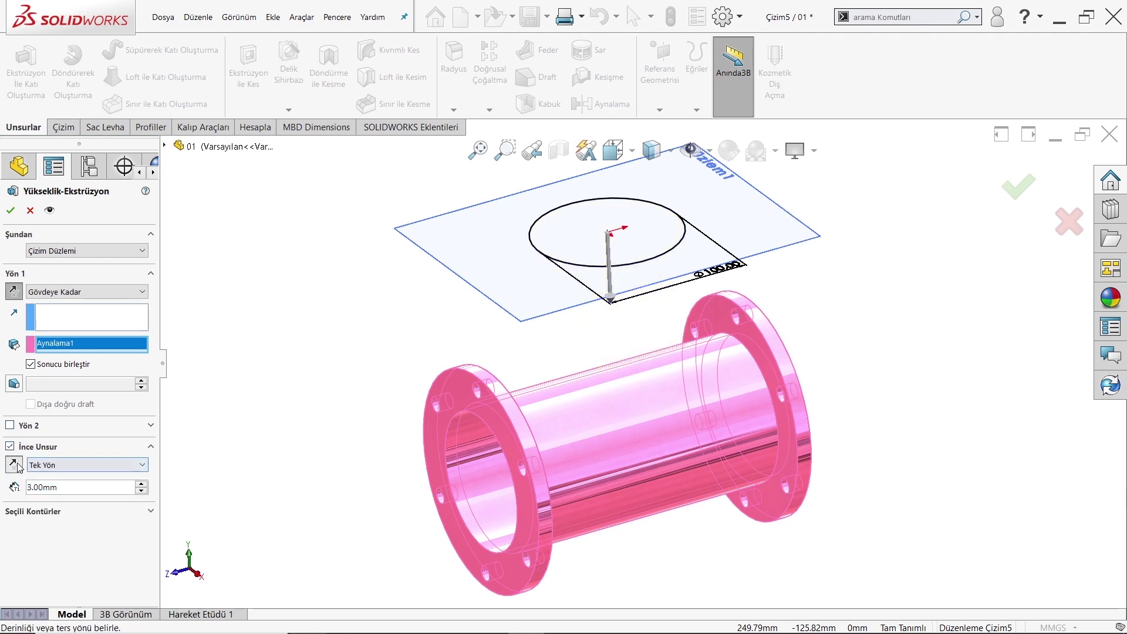
left_click(15, 465)
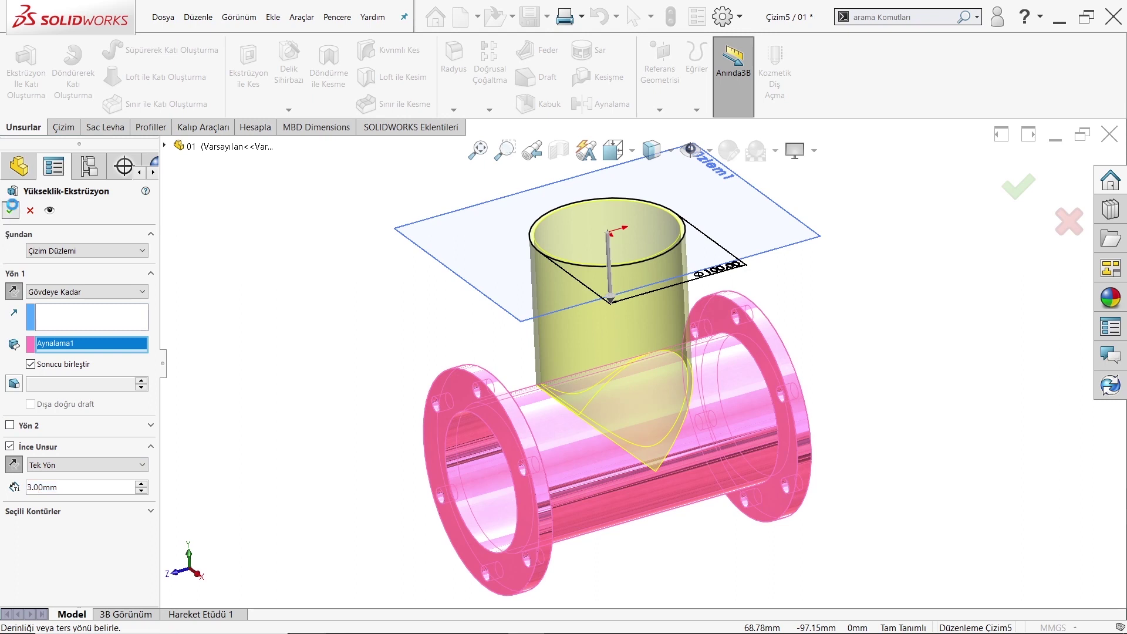
key("Return")
middle_click_drag(555, 260, 537, 184)
key("ctrl+4")
mouse_move(654, 383)
middle_mouse_down()
mouse_move(647, 438)
mouse_move(622, 399)
mouse_move(589, 432)
mouse_move(605, 403)
mouse_move(584, 317)
mouse_move(670, 243)
mouse_move(649, 361)
mouse_move(608, 267)
middle_mouse_up()
scroll(588, 241, "down", 5)
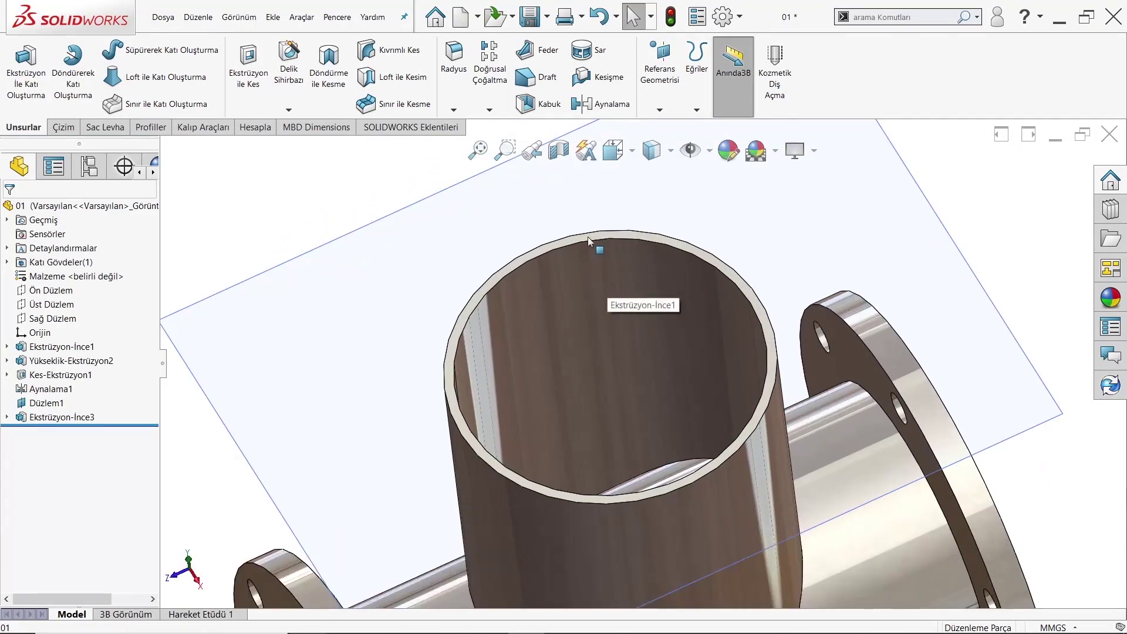
- Convert the branch's inner rim edge into a new sketch on Düzlem1
left_click(589, 241)
left_click(621, 206)
left_click(299, 85)
left_click(587, 283)
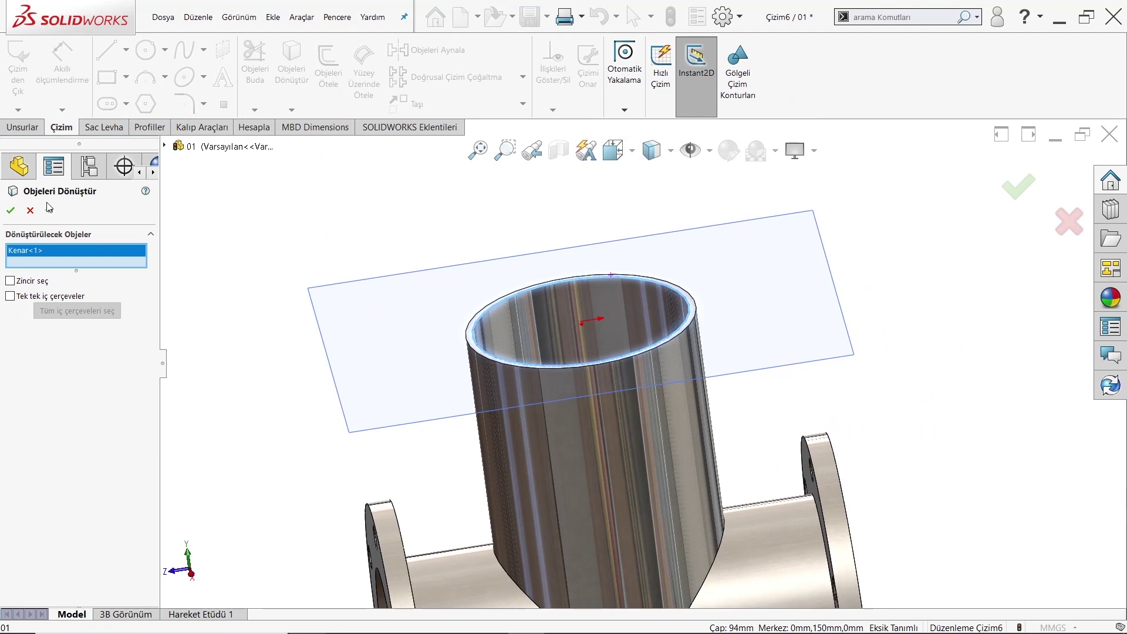
left_click(10, 210)
- Extrude-cut the rim circle up to the main pipe's inner face
left_click(24, 127)
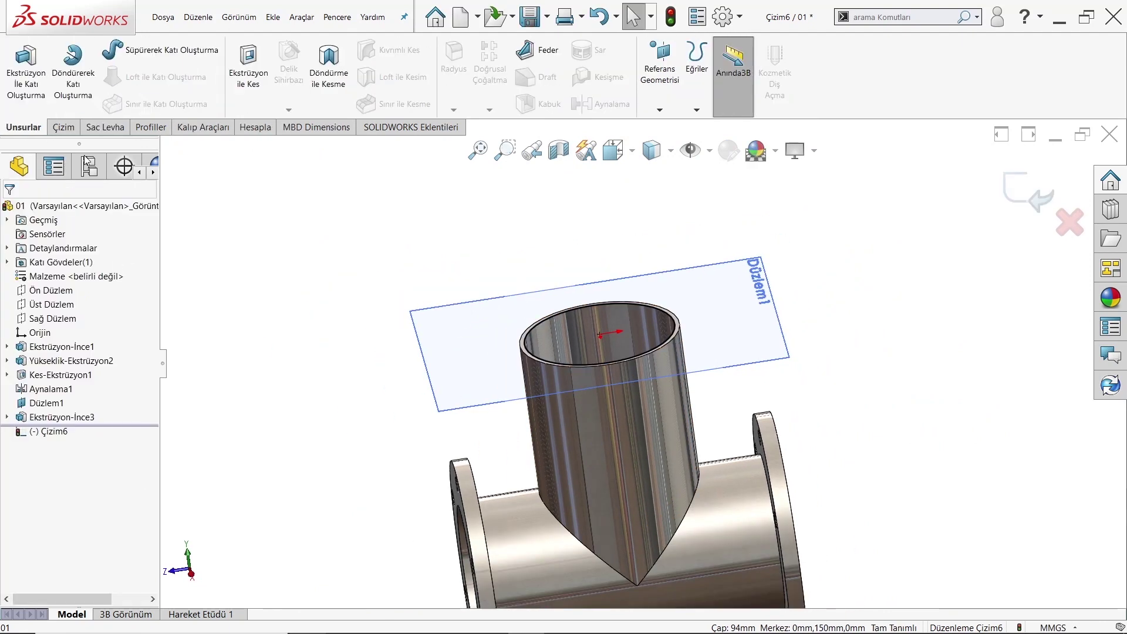
left_click(248, 71)
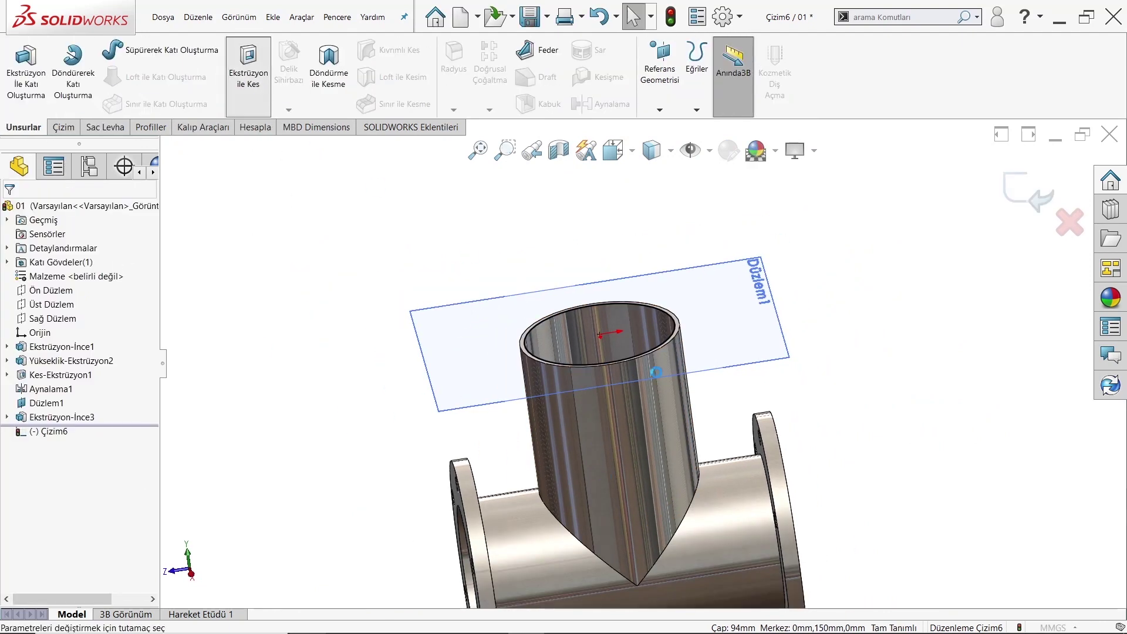
left_click(80, 292)
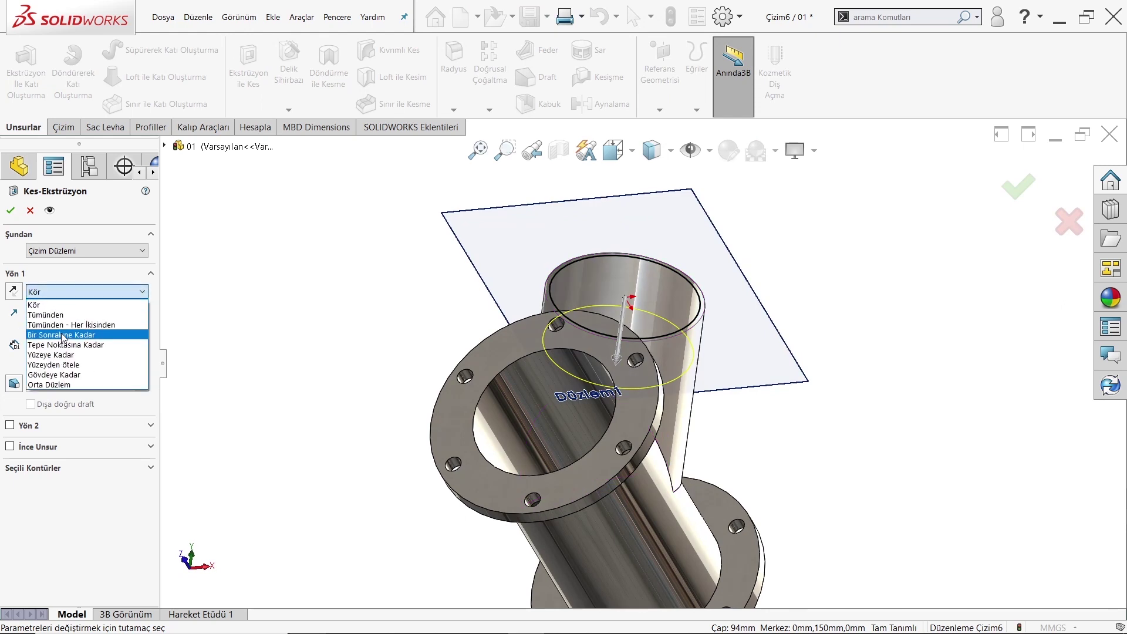
left_click(61, 375)
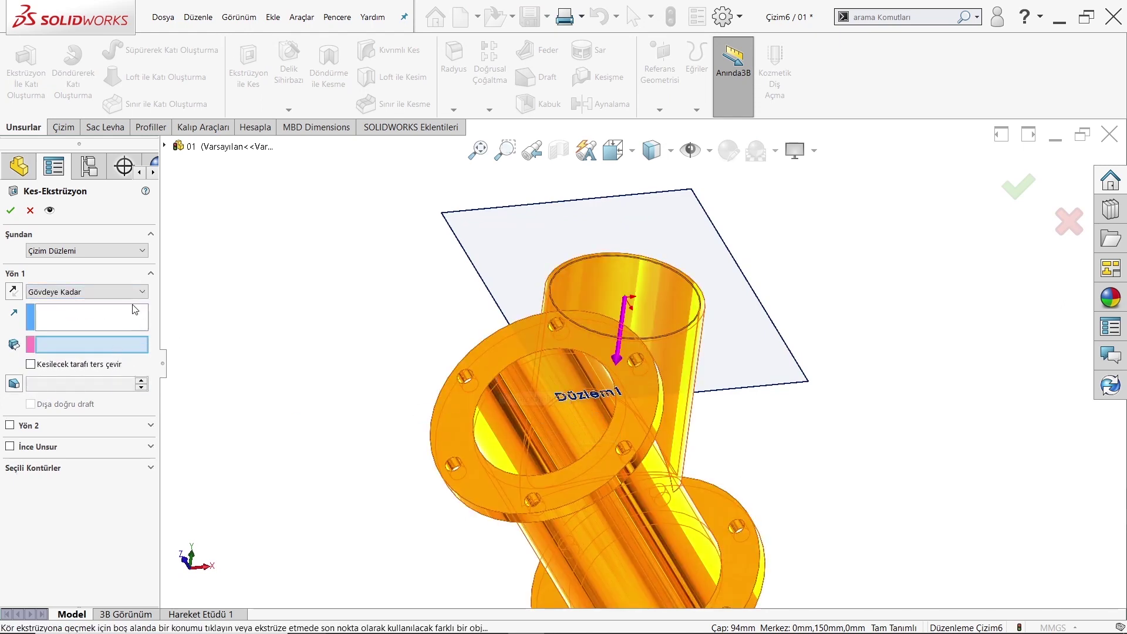
left_click(118, 292)
left_click(63, 358)
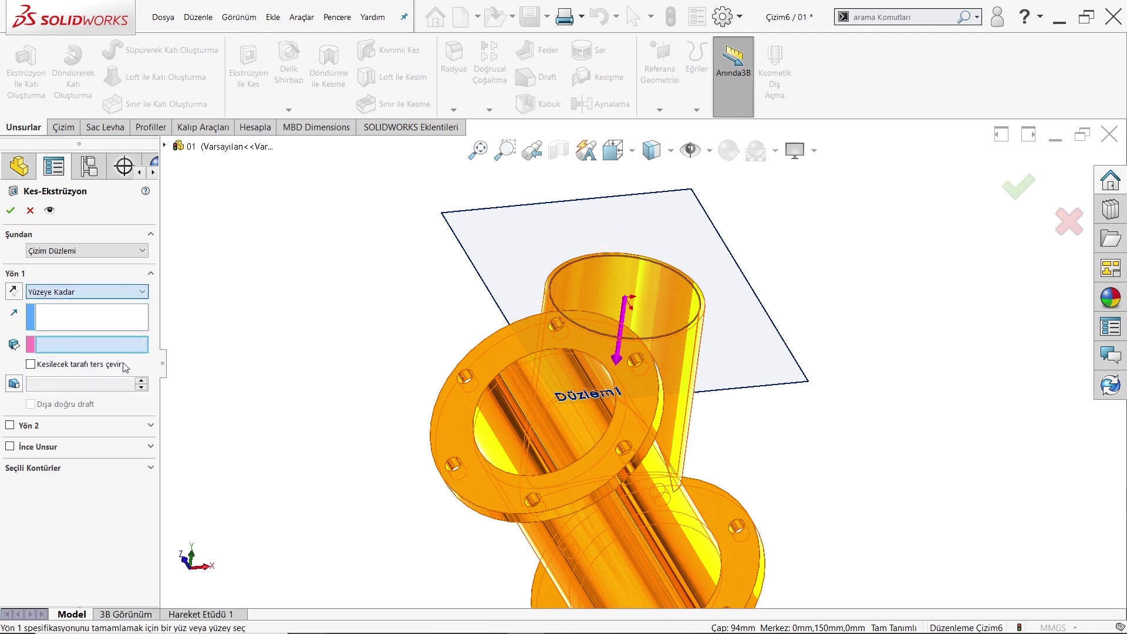
left_click(570, 425)
mouse_move(567, 411)
middle_mouse_down()
mouse_move(390, 469)
mouse_move(508, 442)
middle_mouse_up()
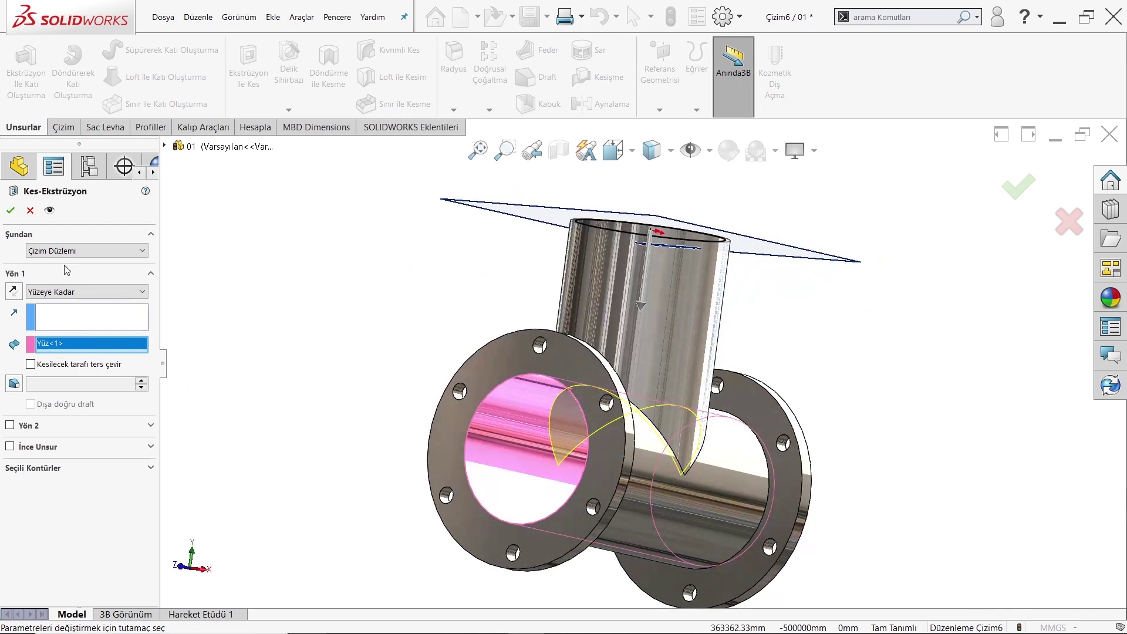
left_click(9, 212)
mouse_move(491, 389)
middle_mouse_down()
mouse_move(524, 297)
mouse_move(566, 333)
mouse_move(594, 337)
mouse_move(555, 247)
middle_mouse_up()
- Sketch a Ø150 circle at the origin on Düzlem1
left_click(552, 205)
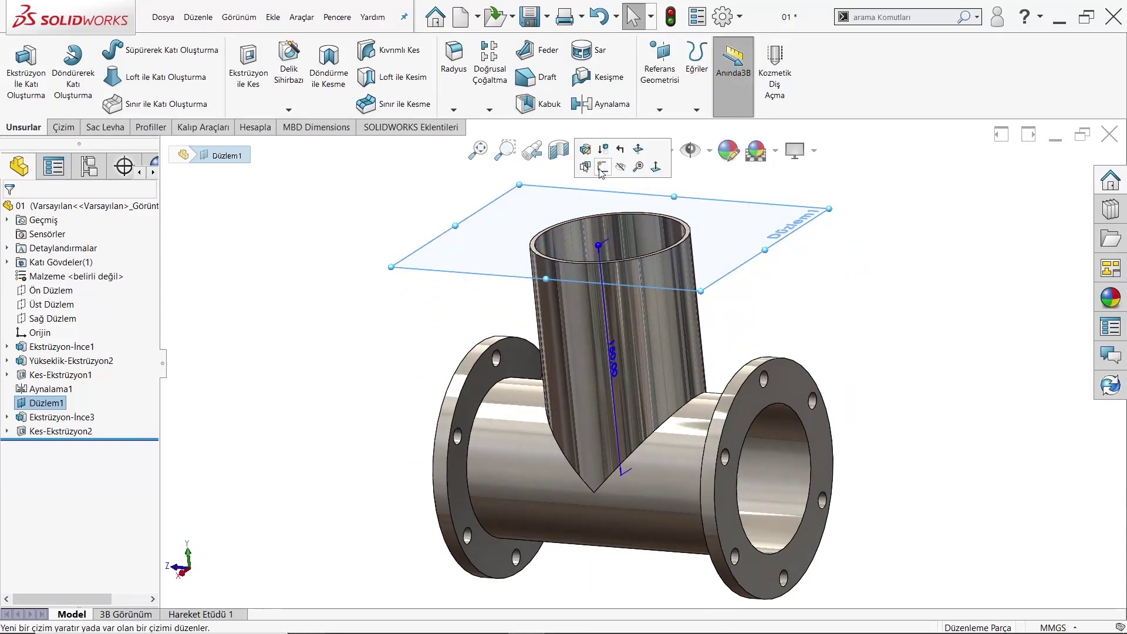
left_click(611, 151)
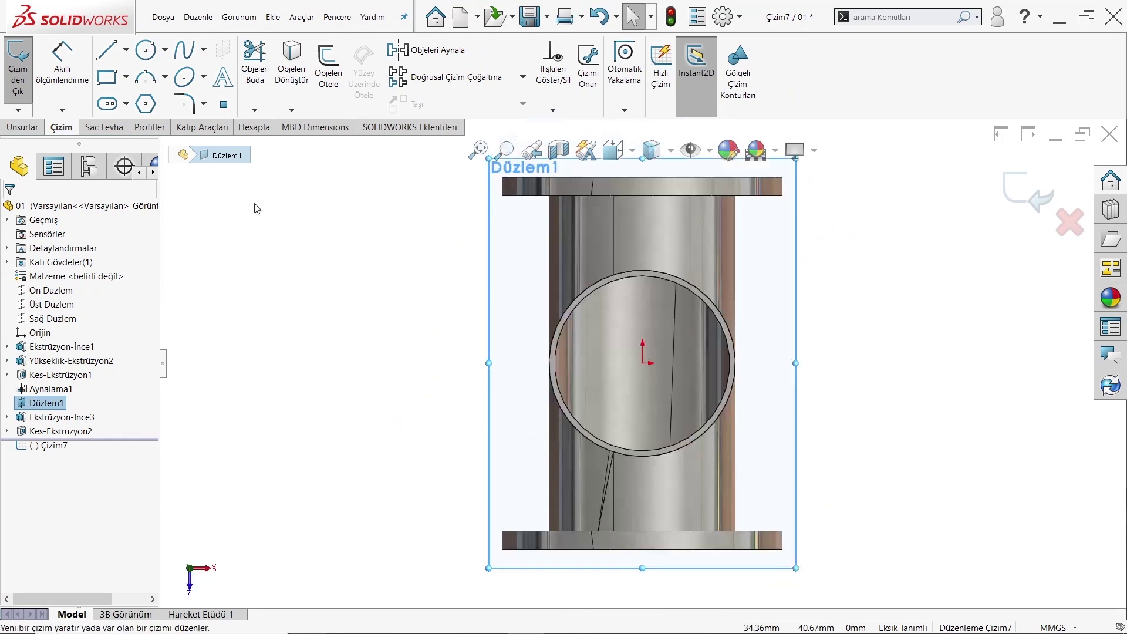
left_click(149, 53)
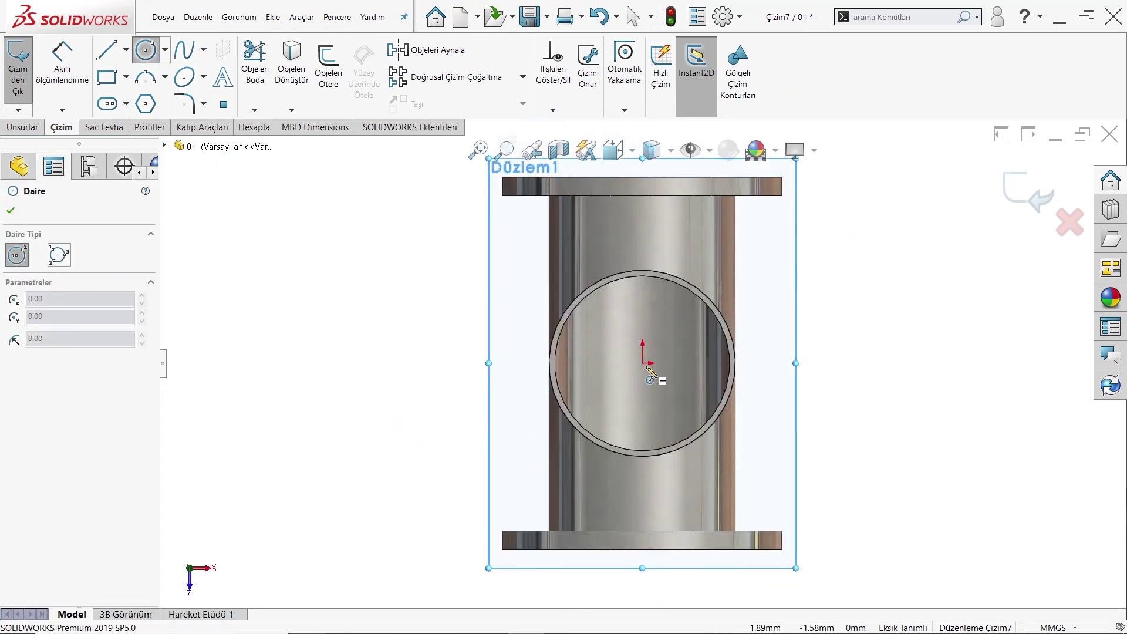
left_click(643, 364)
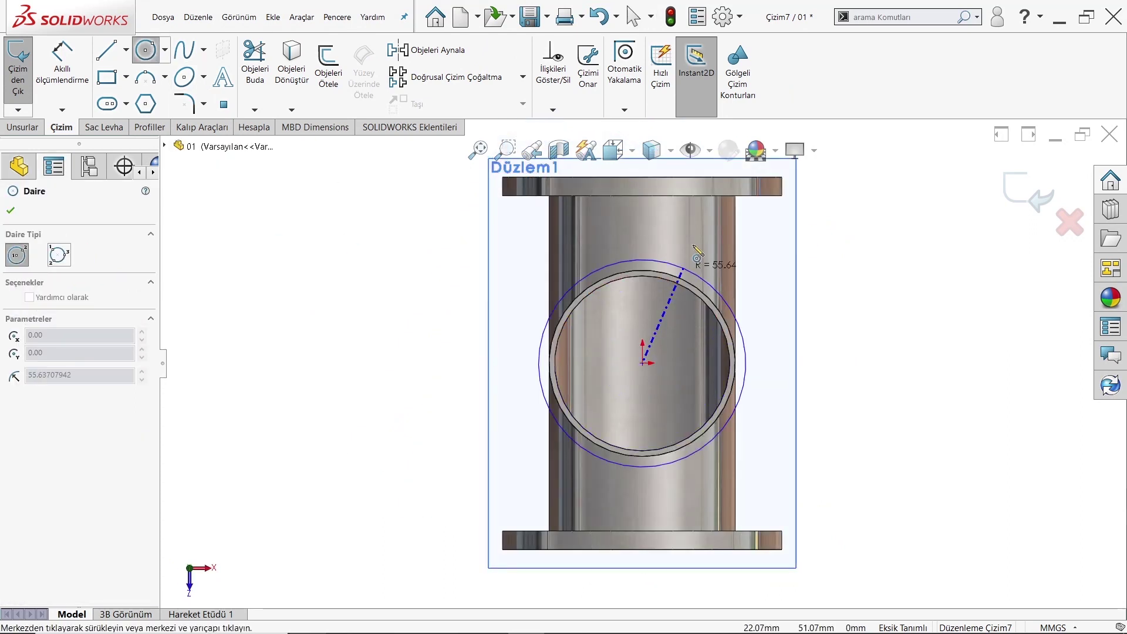
left_click(710, 245)
right_click(633, 260)
left_click(633, 260)
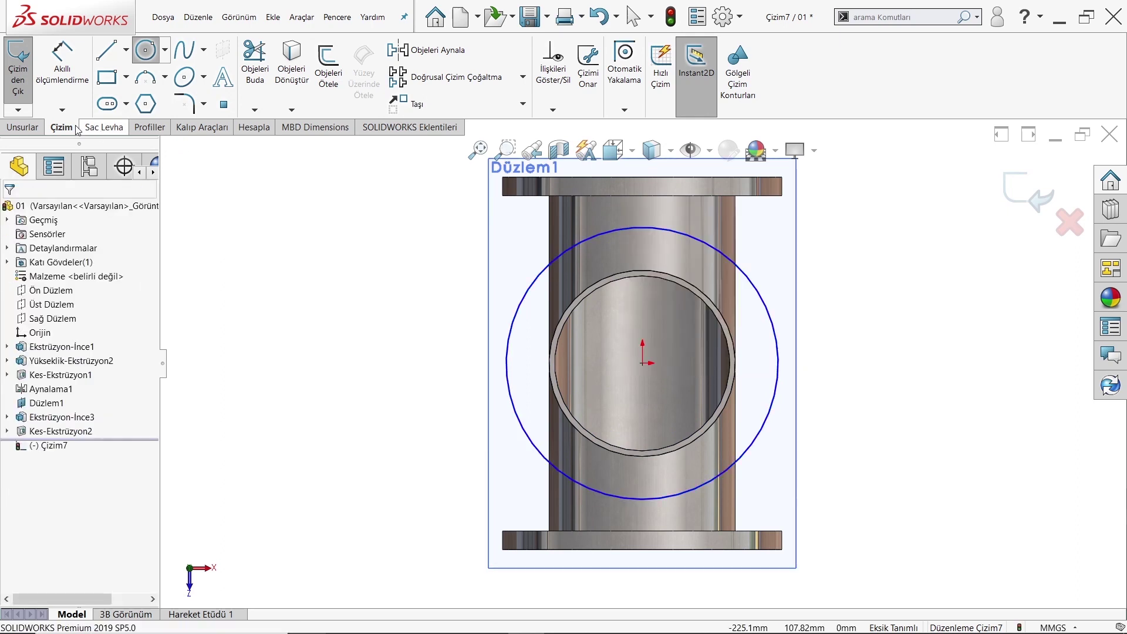
key("d")
left_click(703, 259)
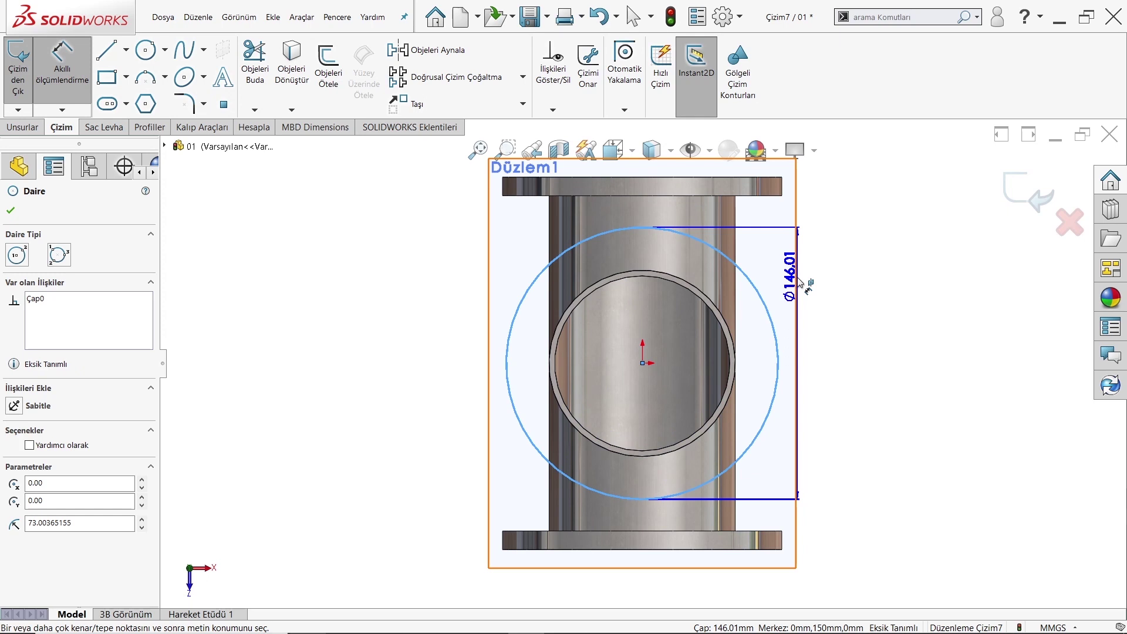
left_click(863, 317)
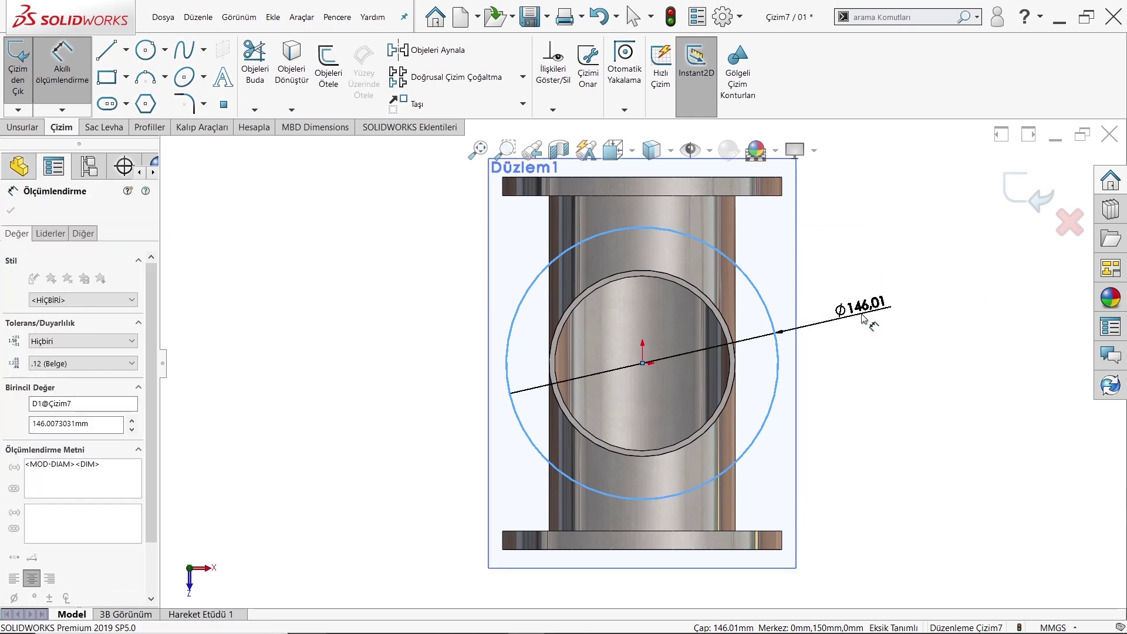
type("150")
key("Return")
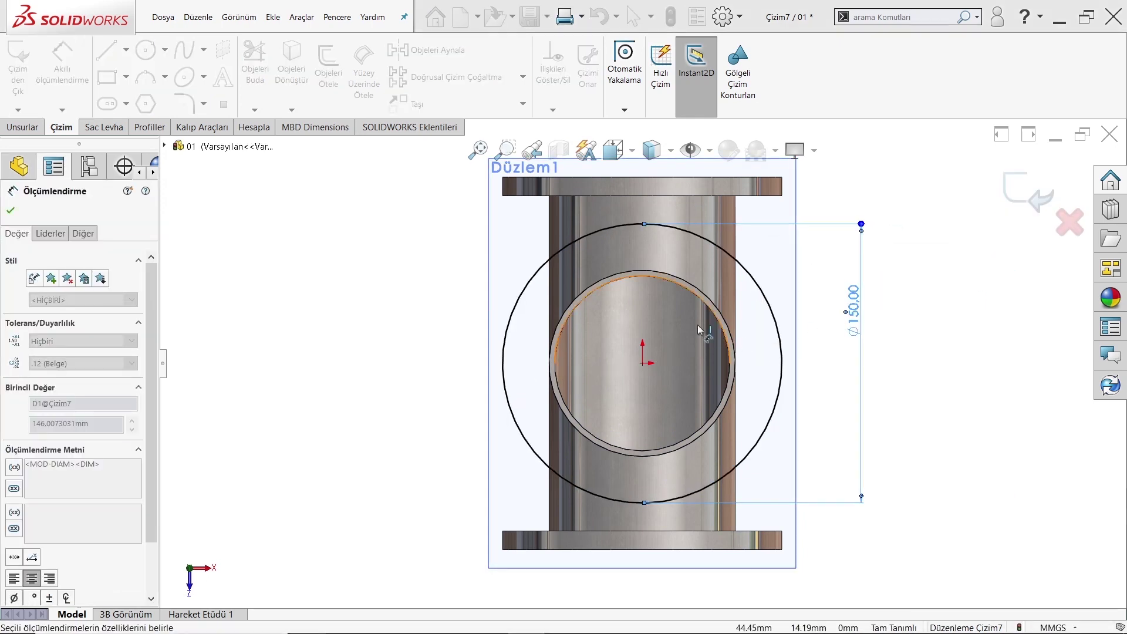
- Convert the pipe's inner circular edge into the sketch
right_click(663, 326)
left_click(277, 74)
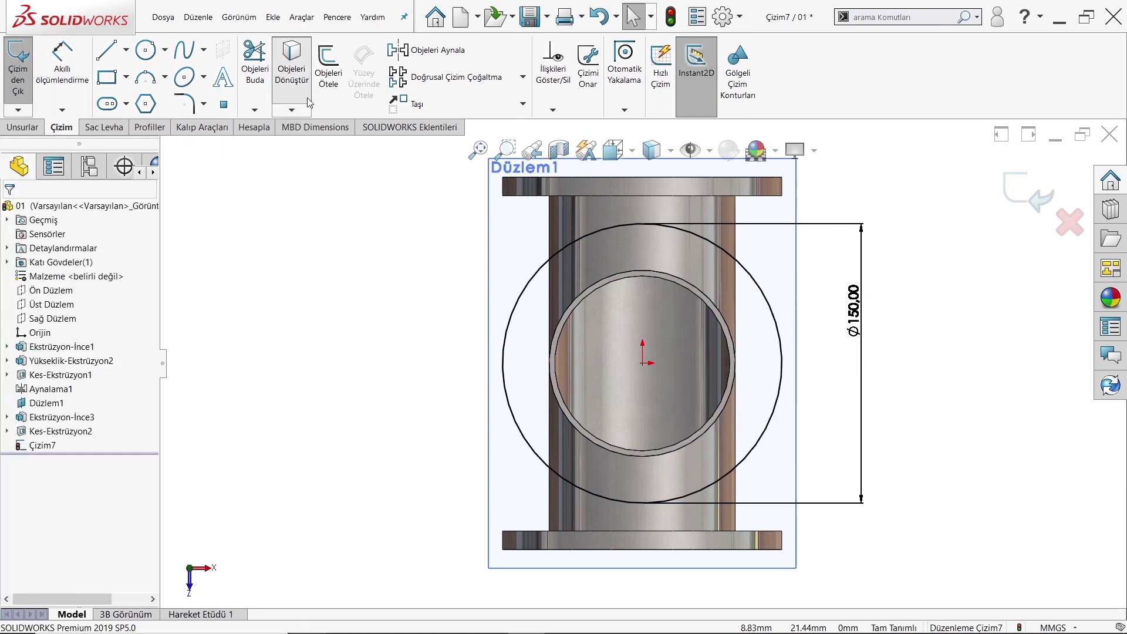
left_click(600, 287)
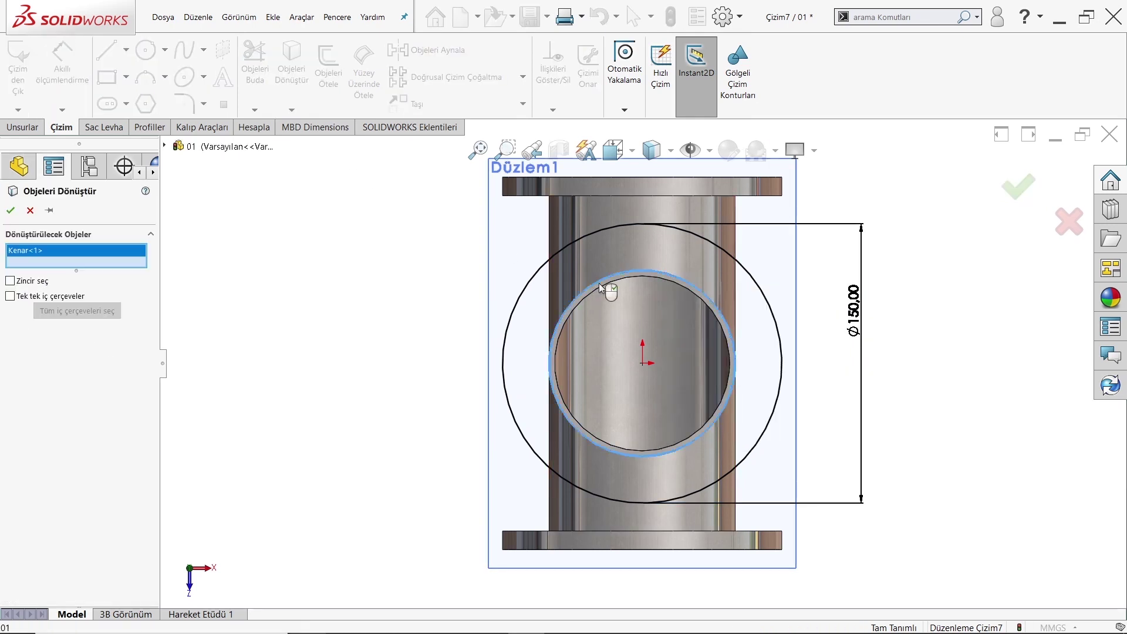
left_click(10, 210)
left_click(146, 50)
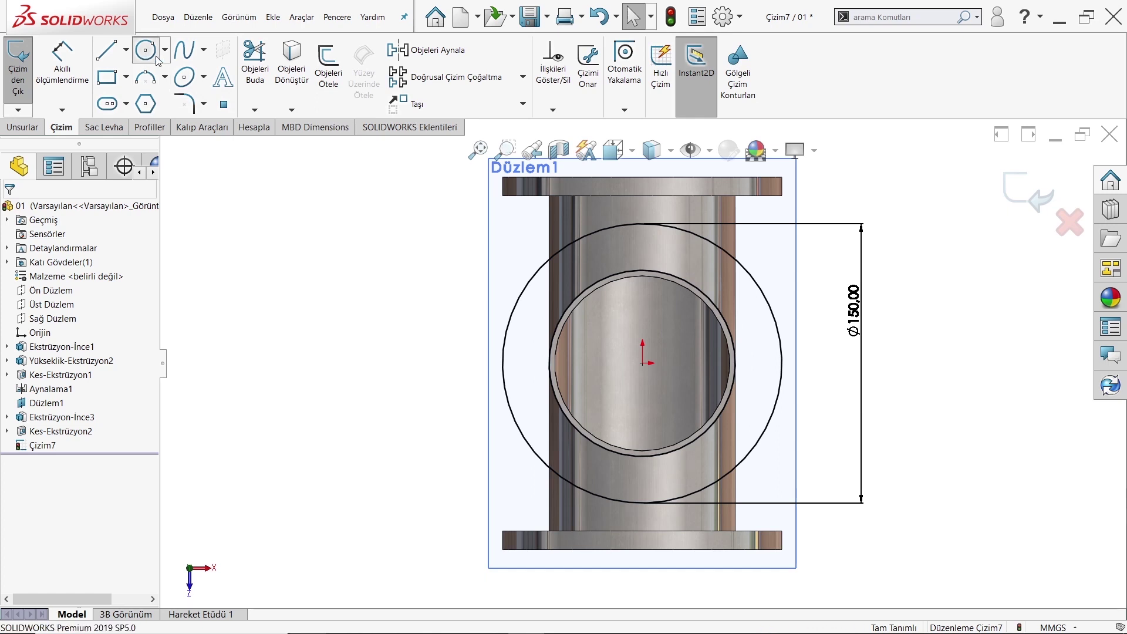
- Add a Ø130 circle at the origin and make it construction geometry
left_click(643, 363)
left_click(644, 251)
right_click(450, 237)
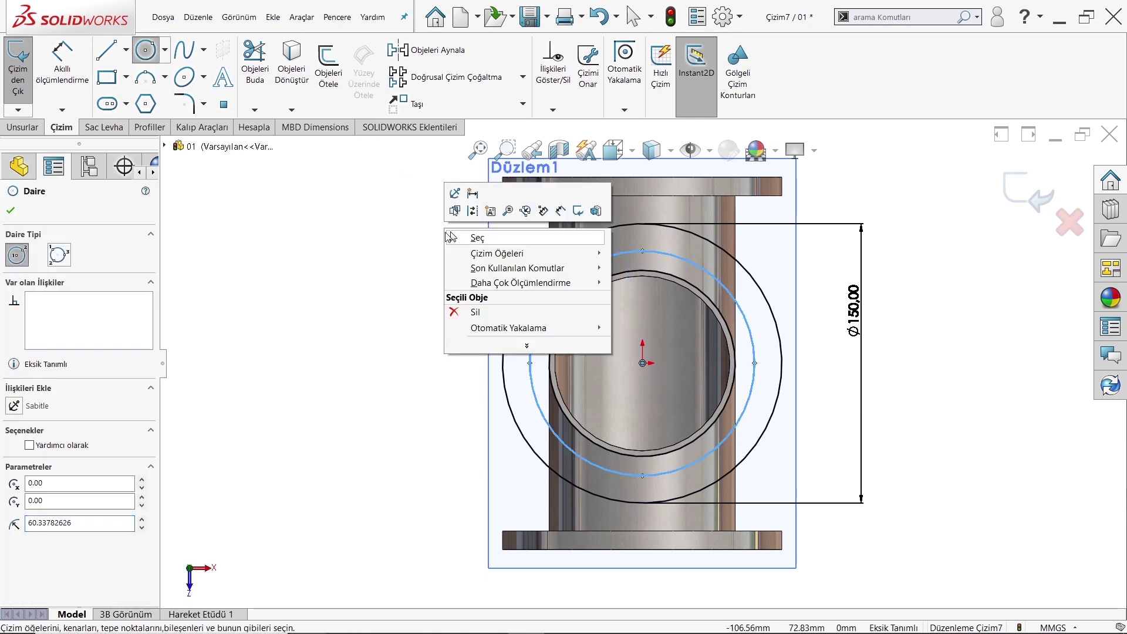
left_click(451, 237)
left_click(61, 67)
left_click(578, 270)
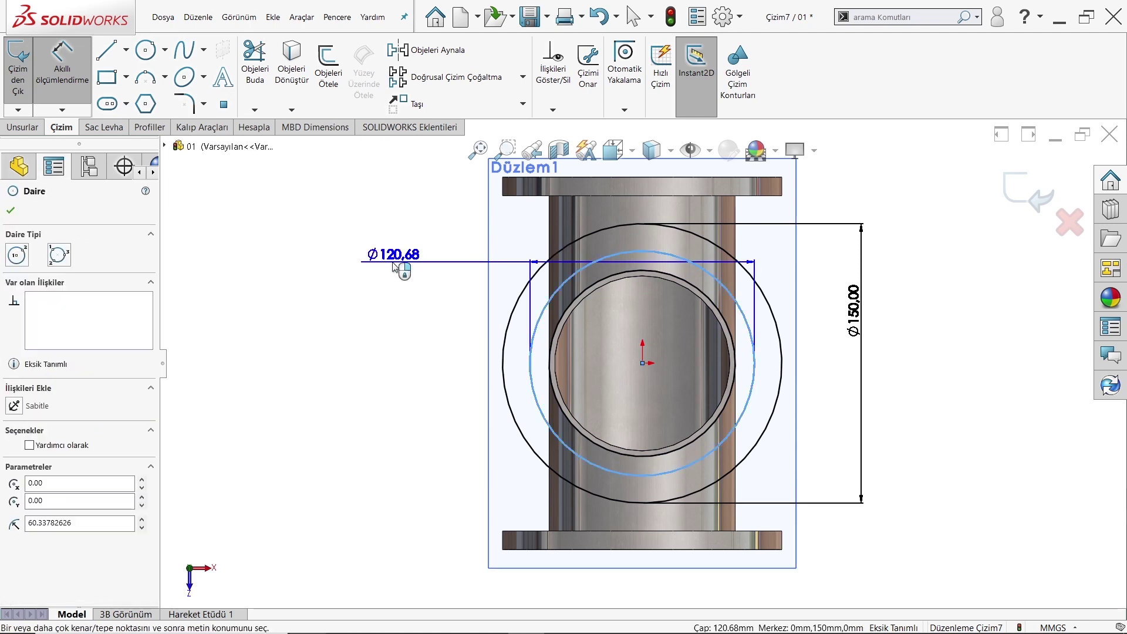
left_click(381, 271)
type("130")
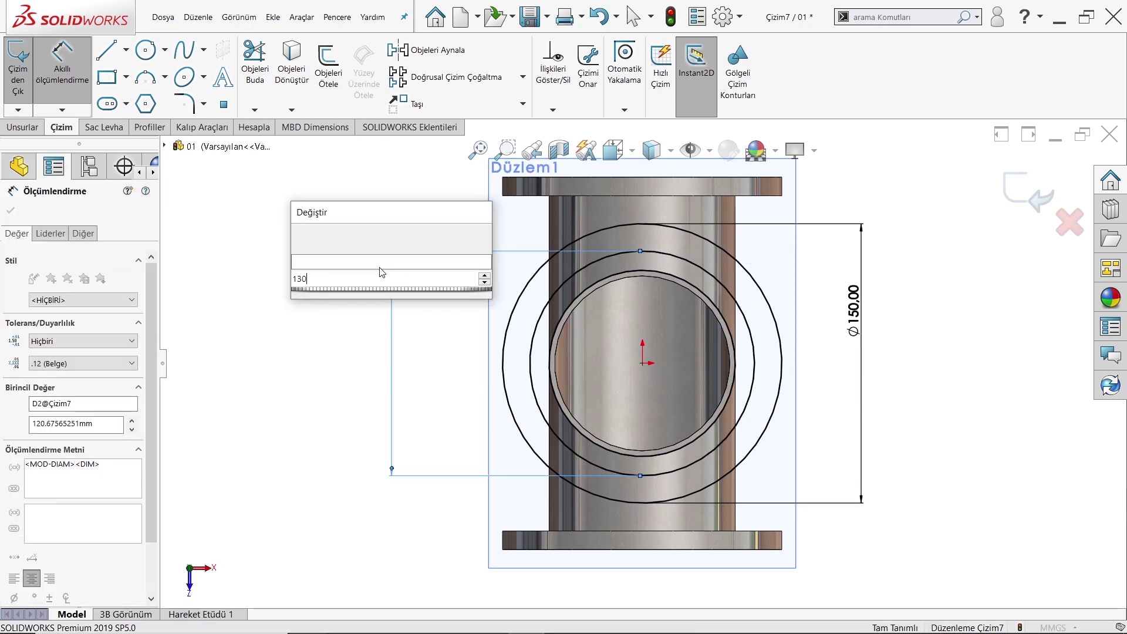
key("Return")
right_click(411, 287)
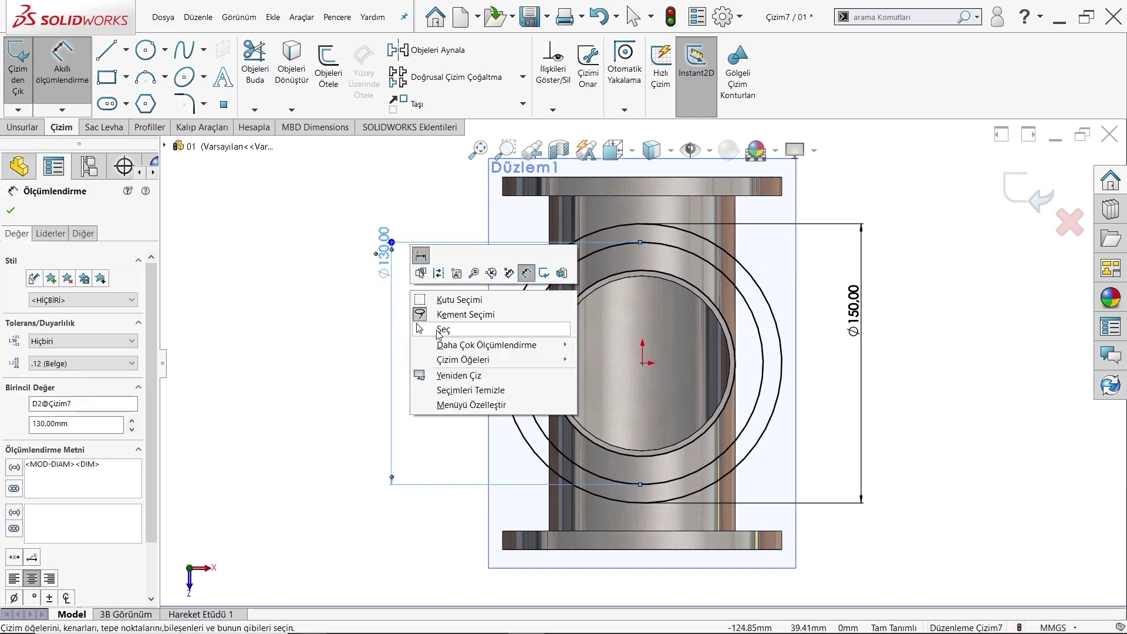
left_click(442, 329)
left_click(590, 256)
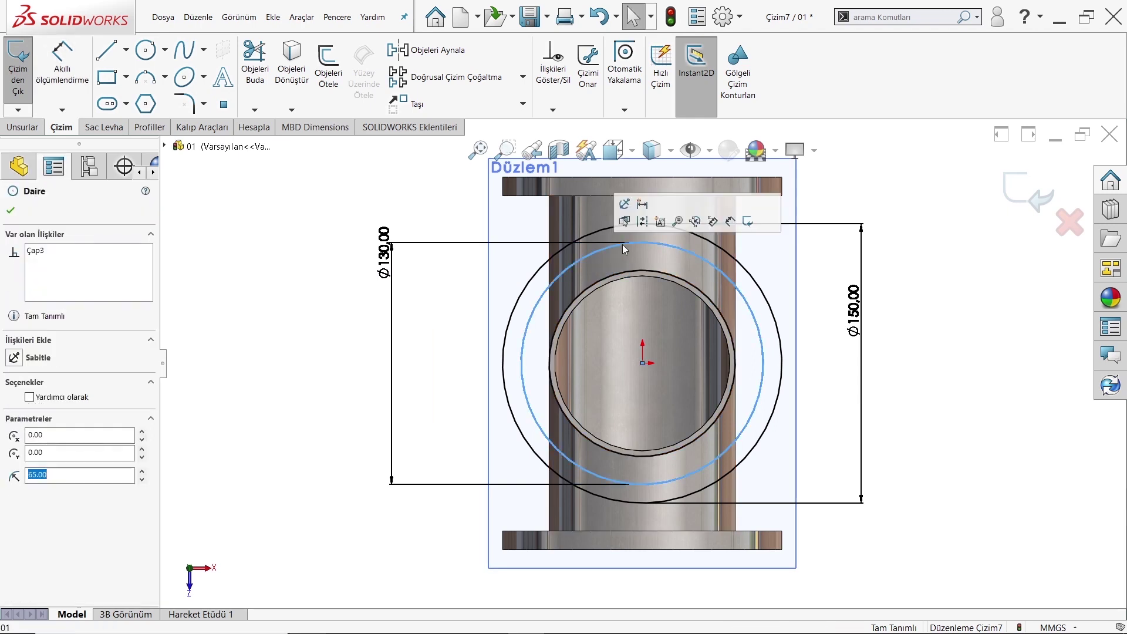
left_click(651, 222)
- Draw a Ø10.5 hole circle on top of the Ø130 bolt circle
left_click(143, 58)
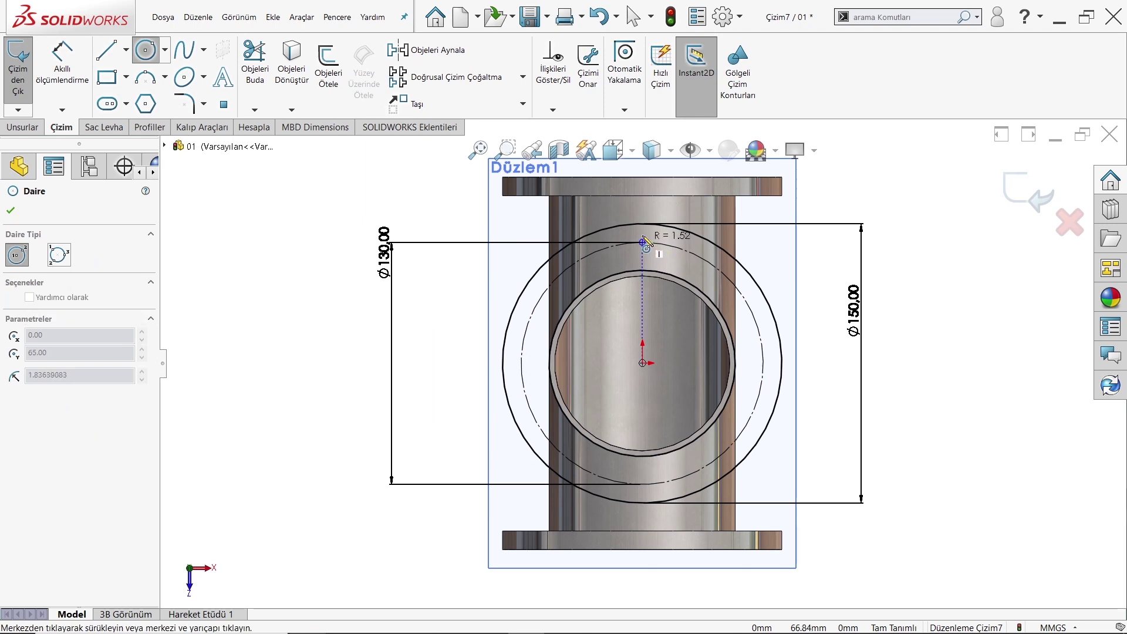
left_click_drag(642, 243, 652, 243)
key("Escape")
left_click(61, 67)
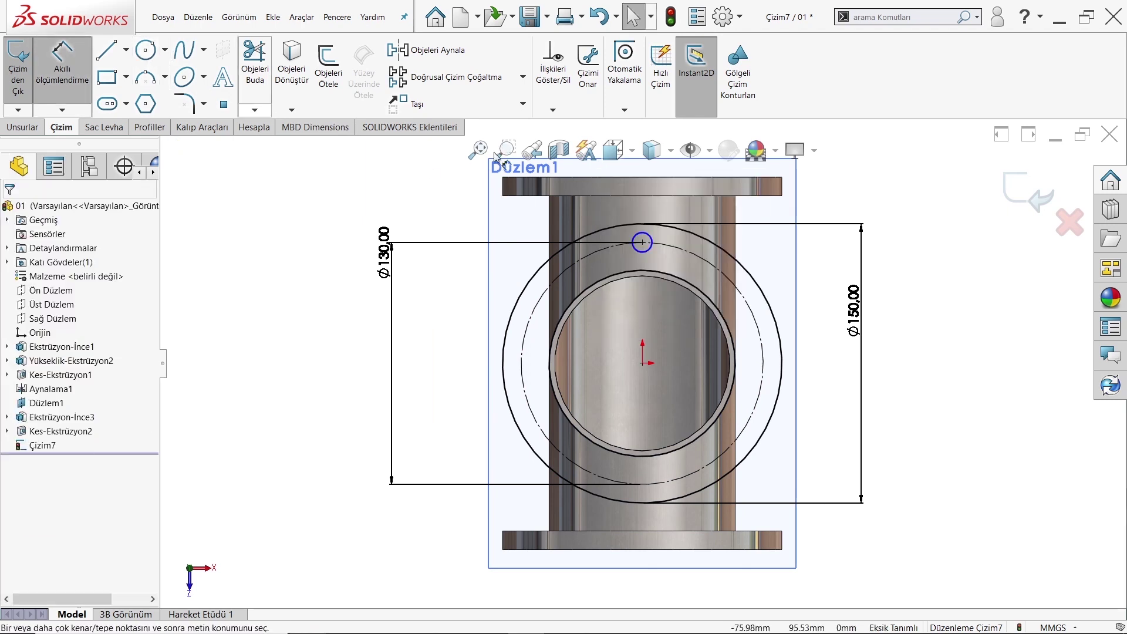
left_click(620, 242)
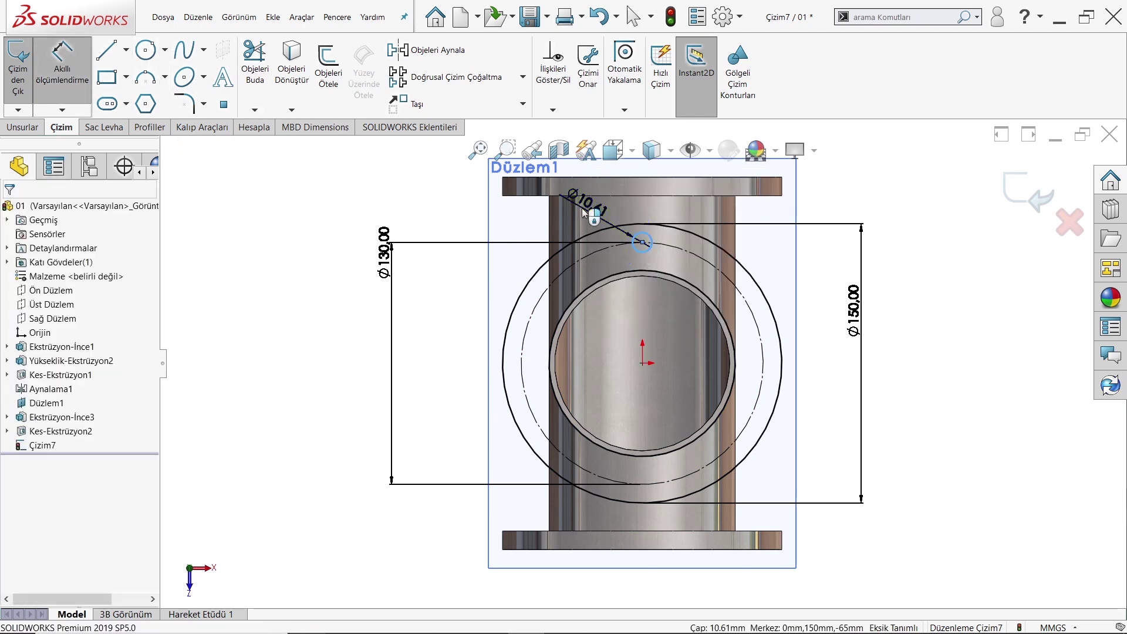
left_click(585, 212)
type("10.5")
key("Return")
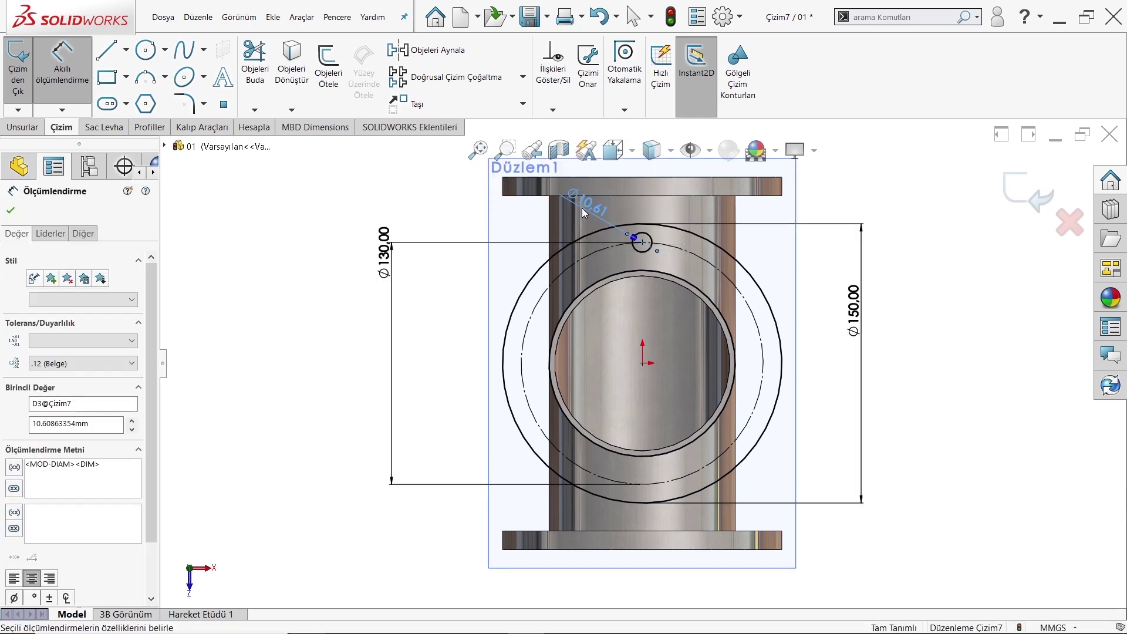
right_click(384, 231)
left_click(383, 256)
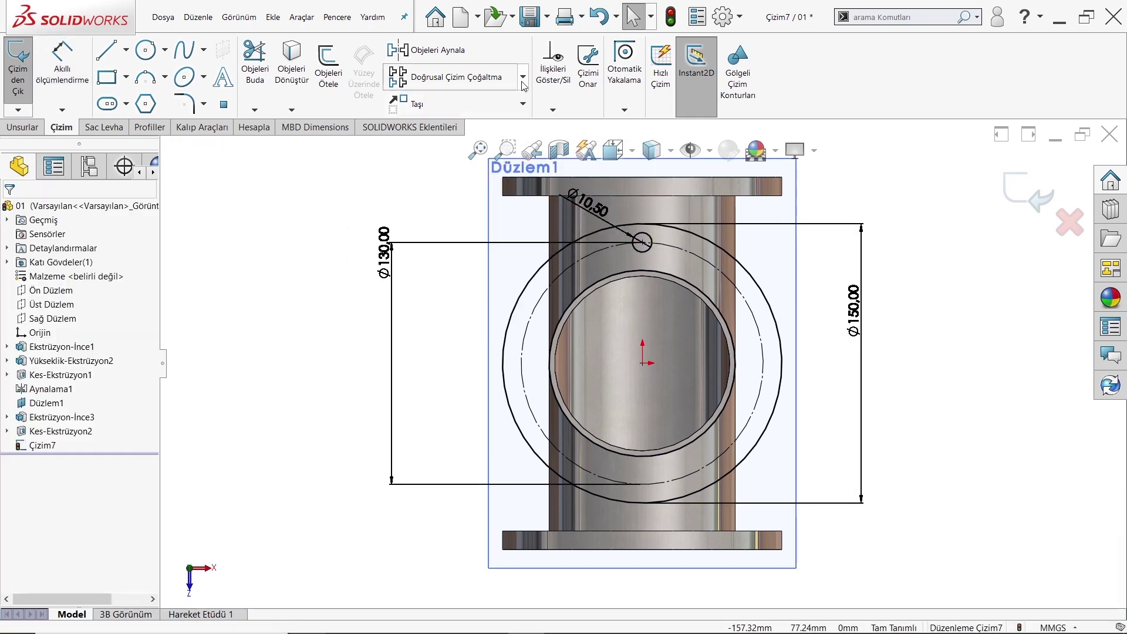
left_click(522, 77)
left_click(435, 113)
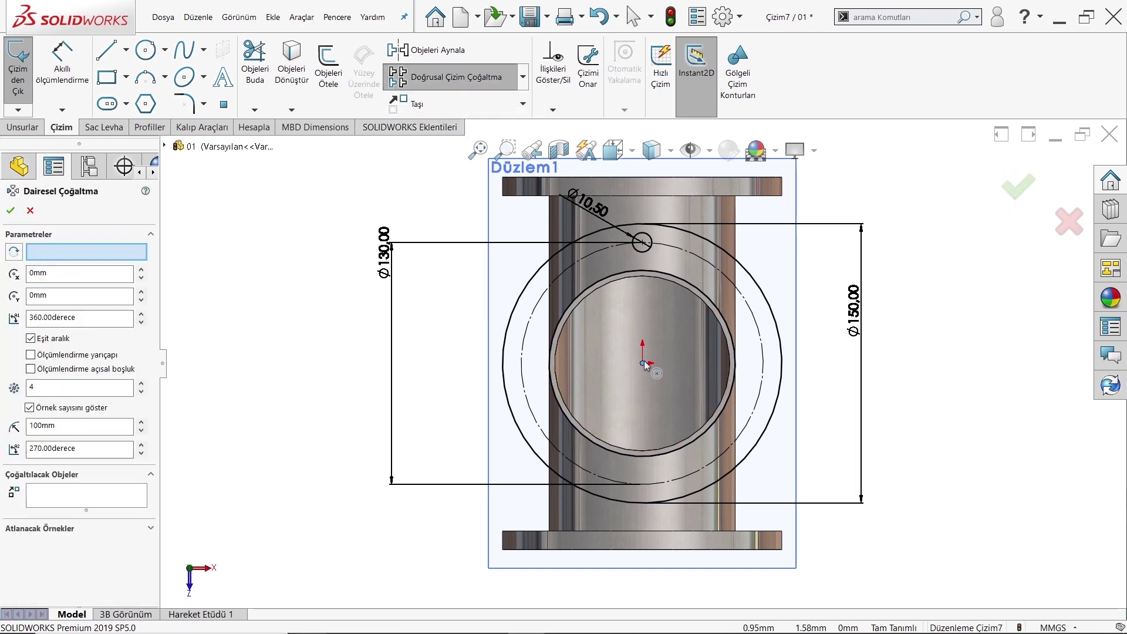
- Pattern the hole six times around the origin
left_click(140, 256)
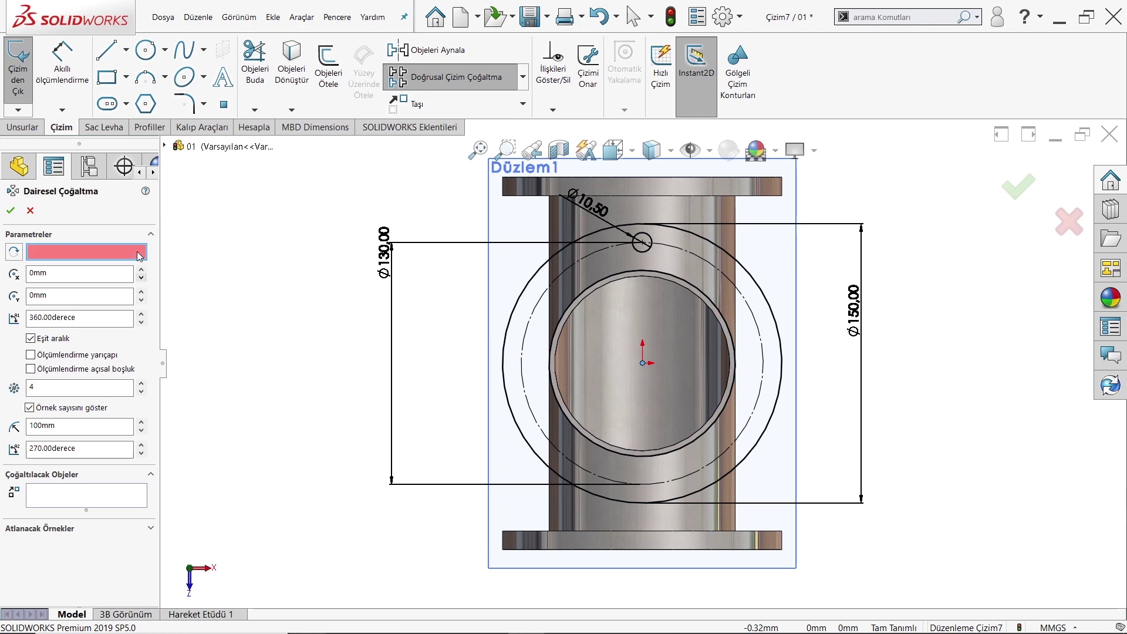
left_click(643, 363)
left_click(117, 496)
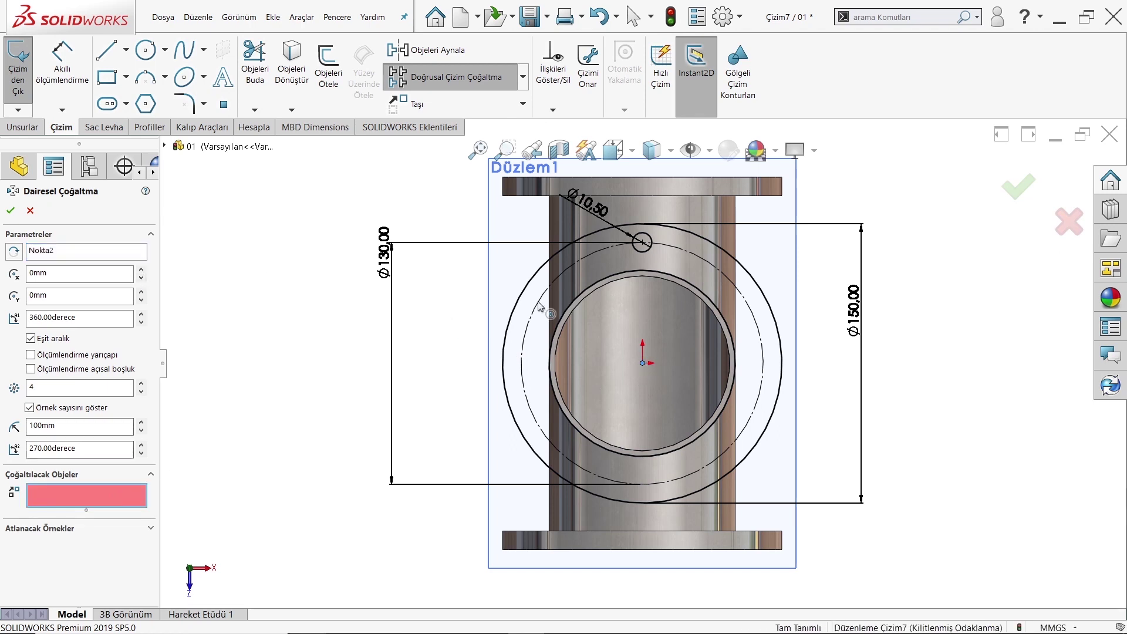
left_click(646, 255)
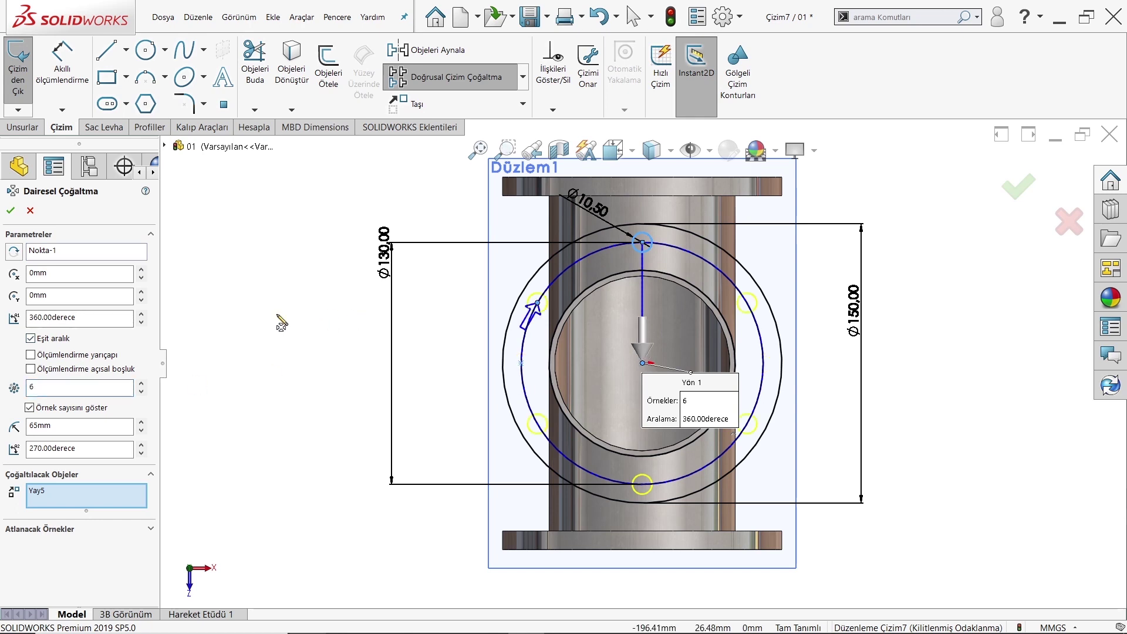
left_click(11, 210)
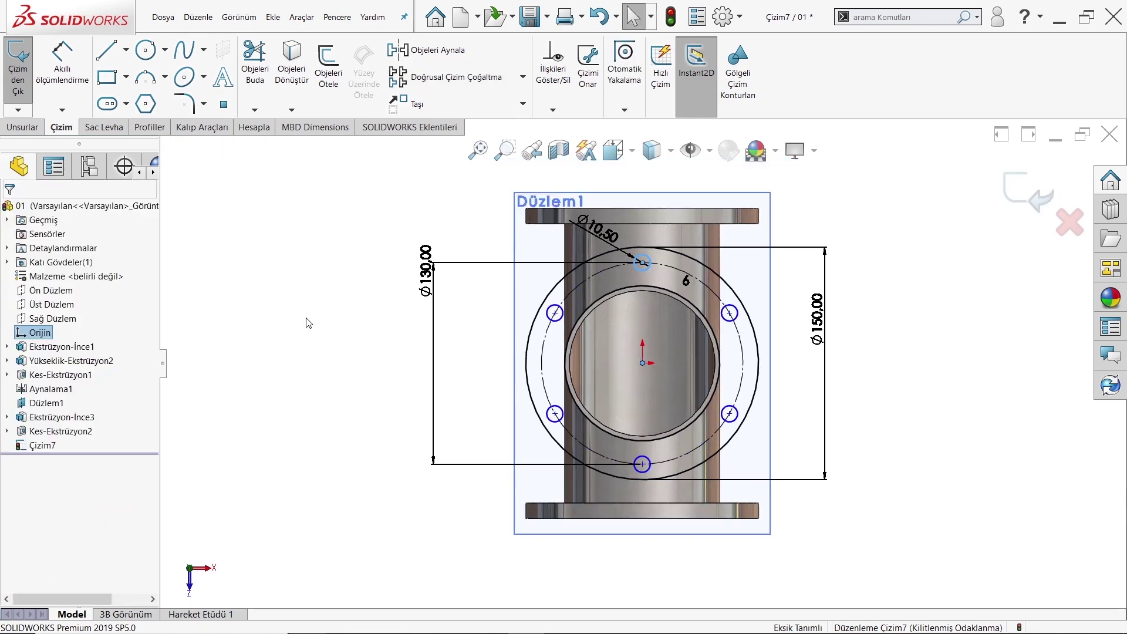
- Fully define the flange sketch automatically
left_click(552, 110)
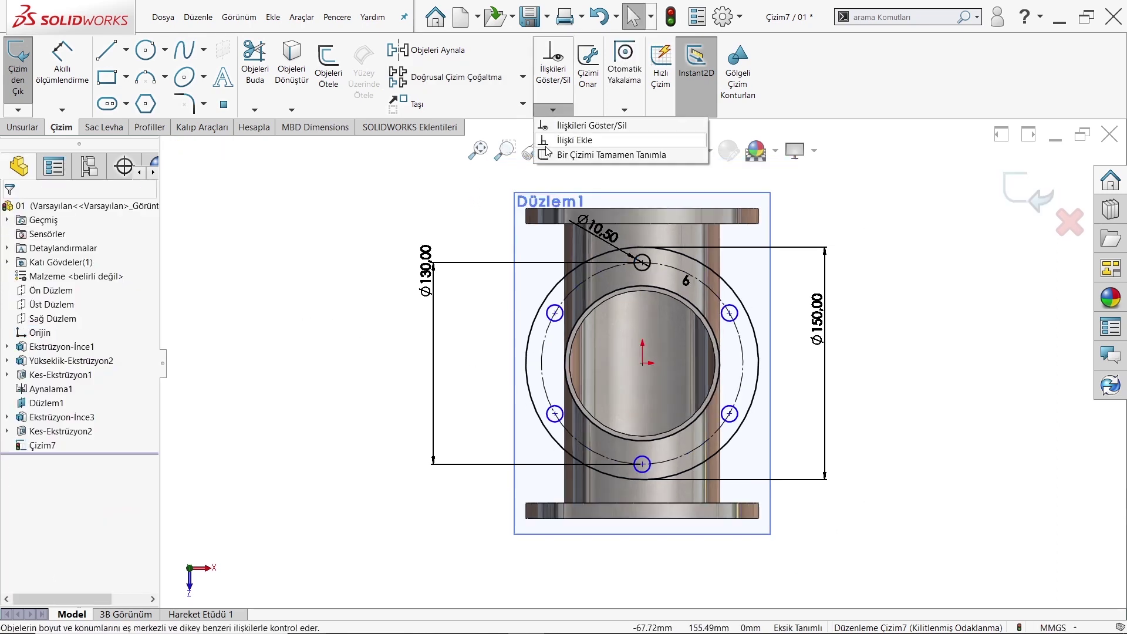
left_click(587, 154)
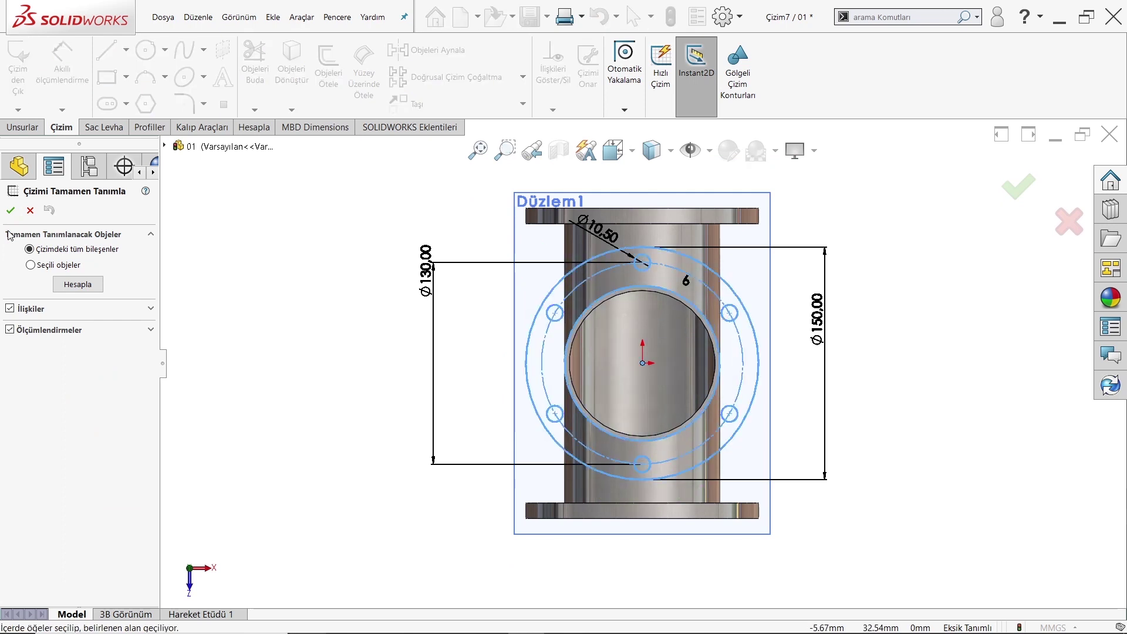
left_click(10, 210)
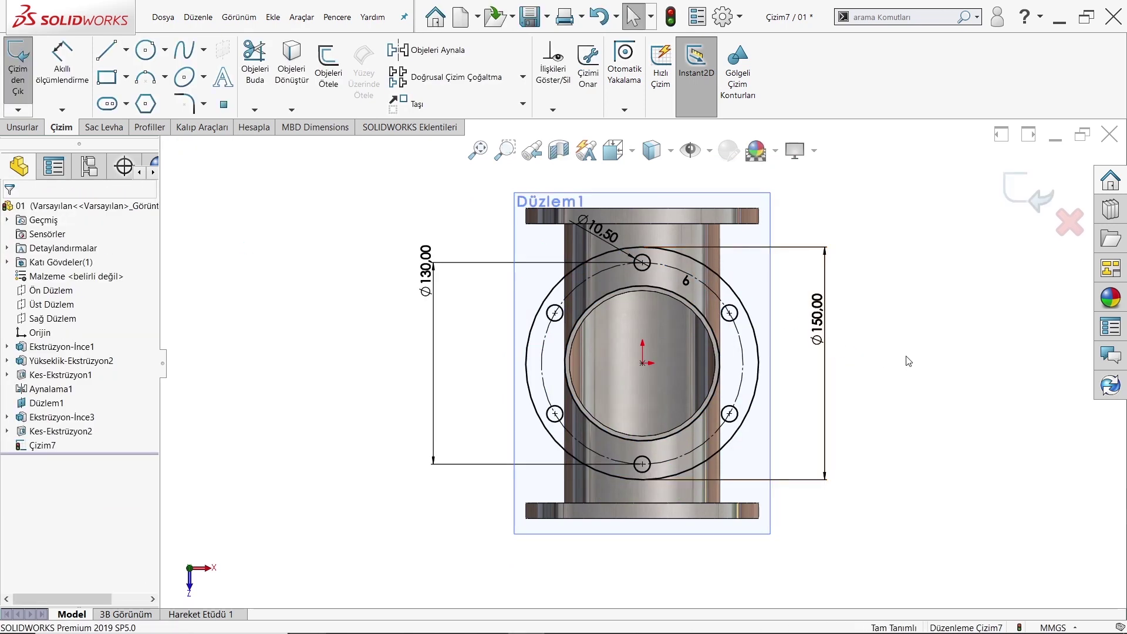
- Extrude the flange sketch 10 mm, reversed toward the pipe
left_click(24, 127)
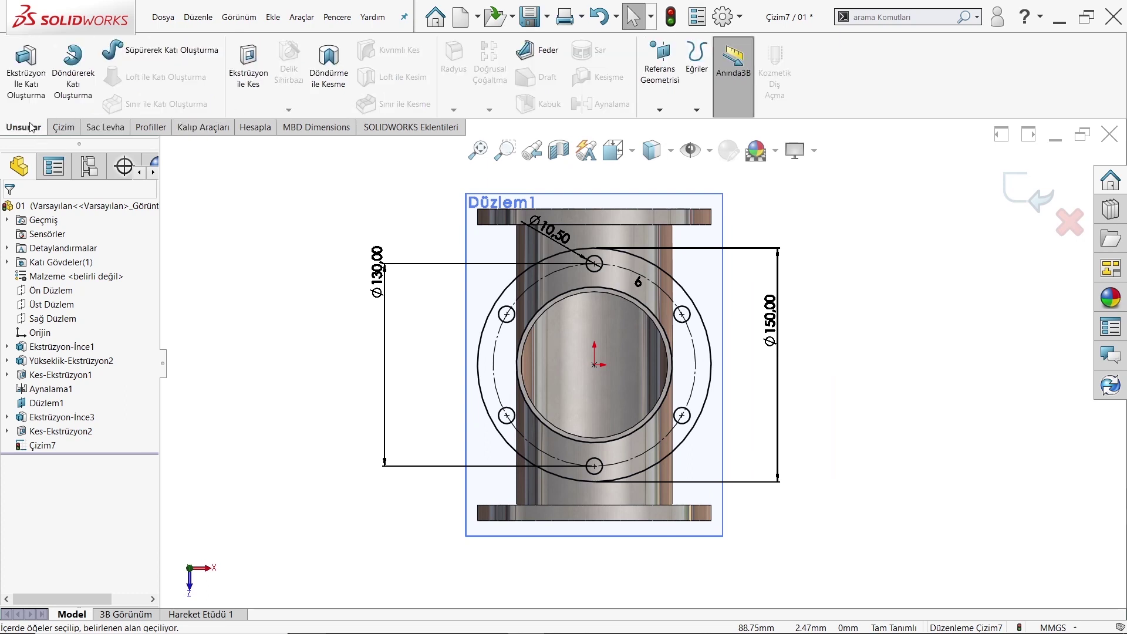
left_click(26, 67)
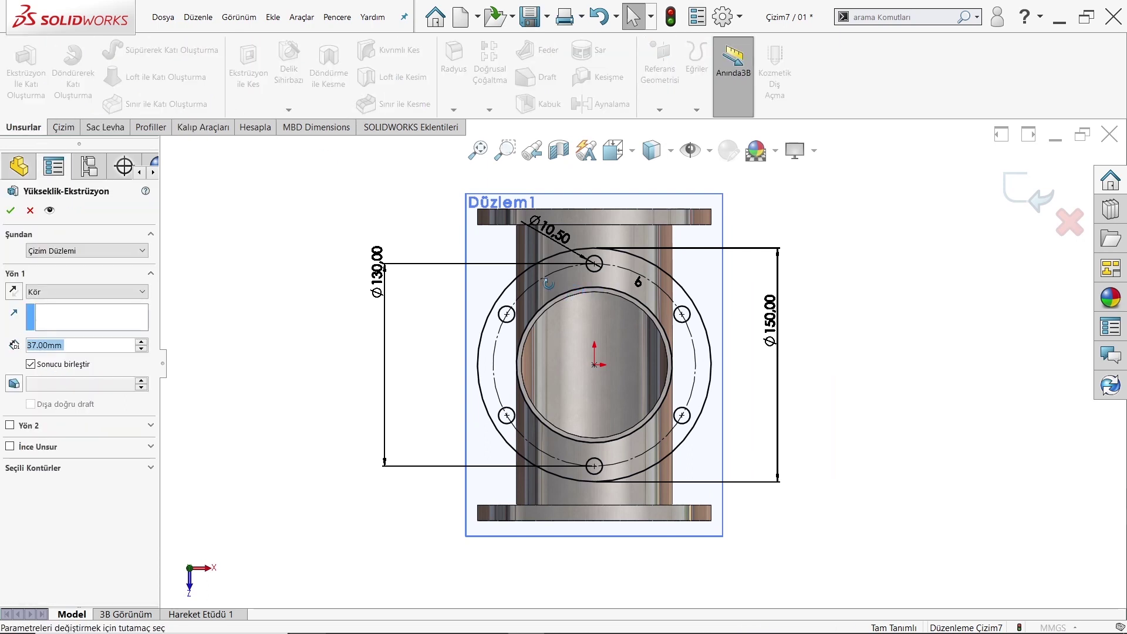
left_click(21, 292)
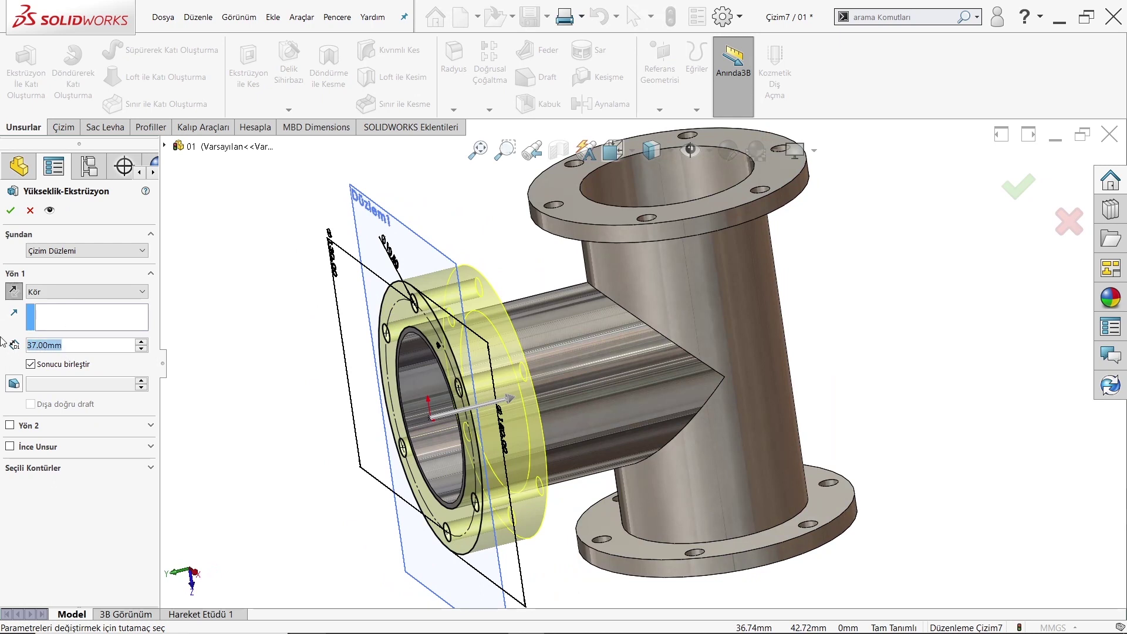
type("10")
key("Return")
key("Return")
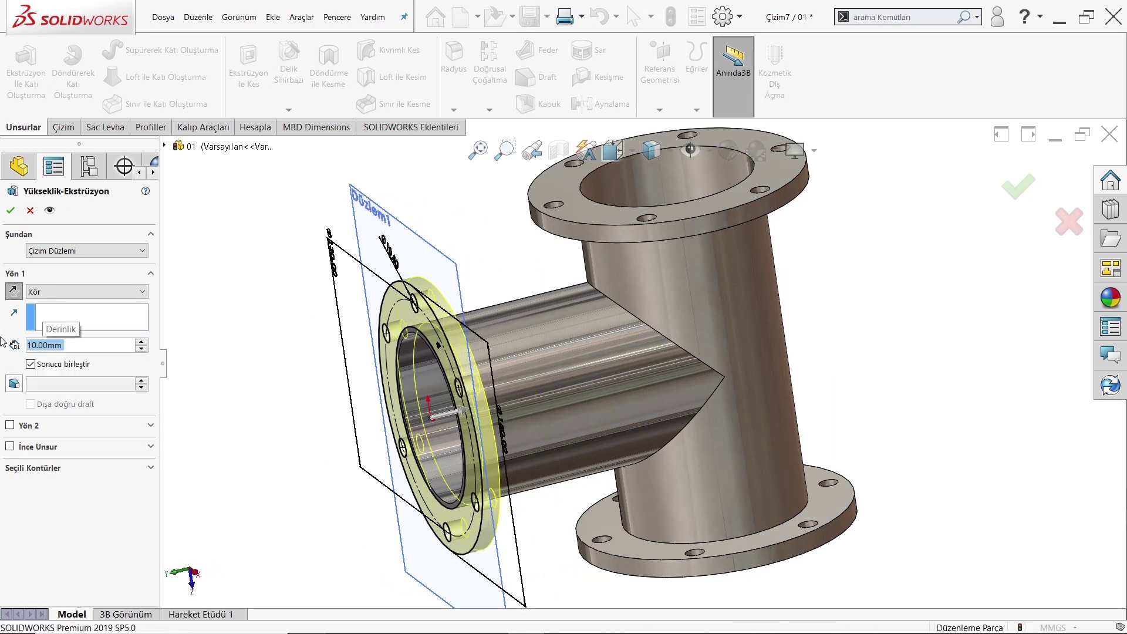
- Hide the Düzlem1 plane and orbit the tee to a side view
middle_click_drag(301, 311, 650, 198)
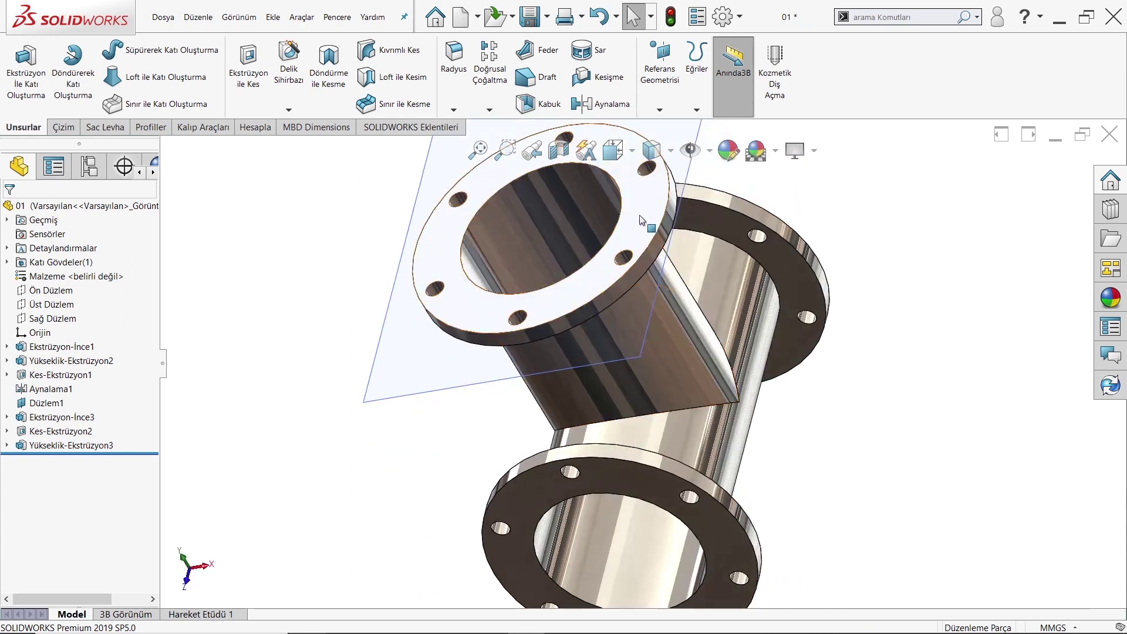
left_click(650, 198)
left_click(728, 154)
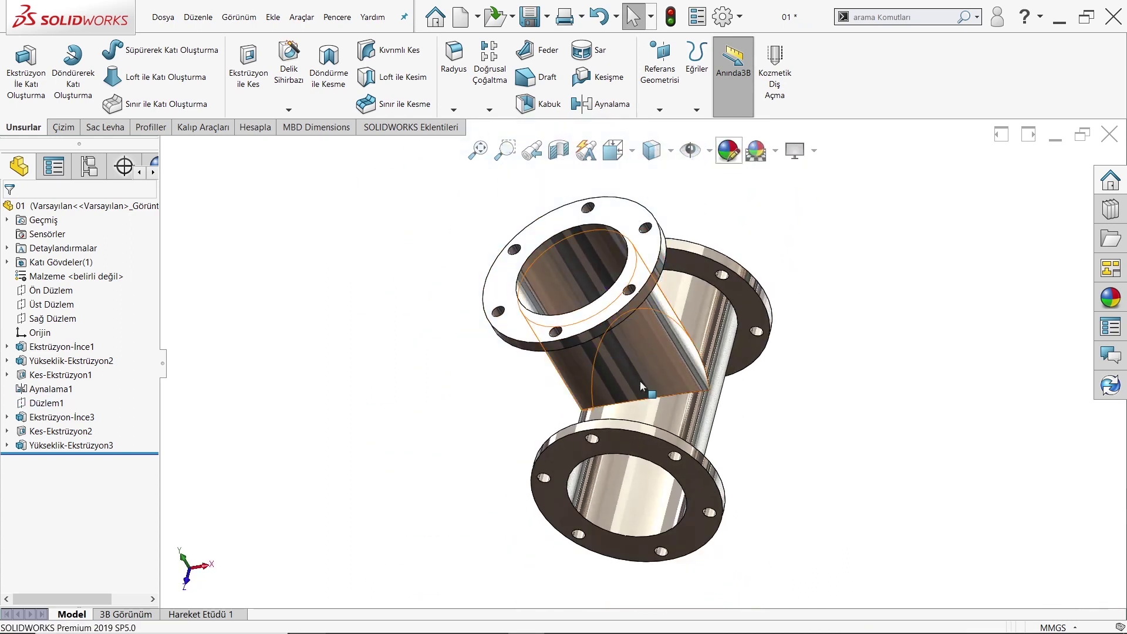
middle_click_drag(728, 154, 289, 574)
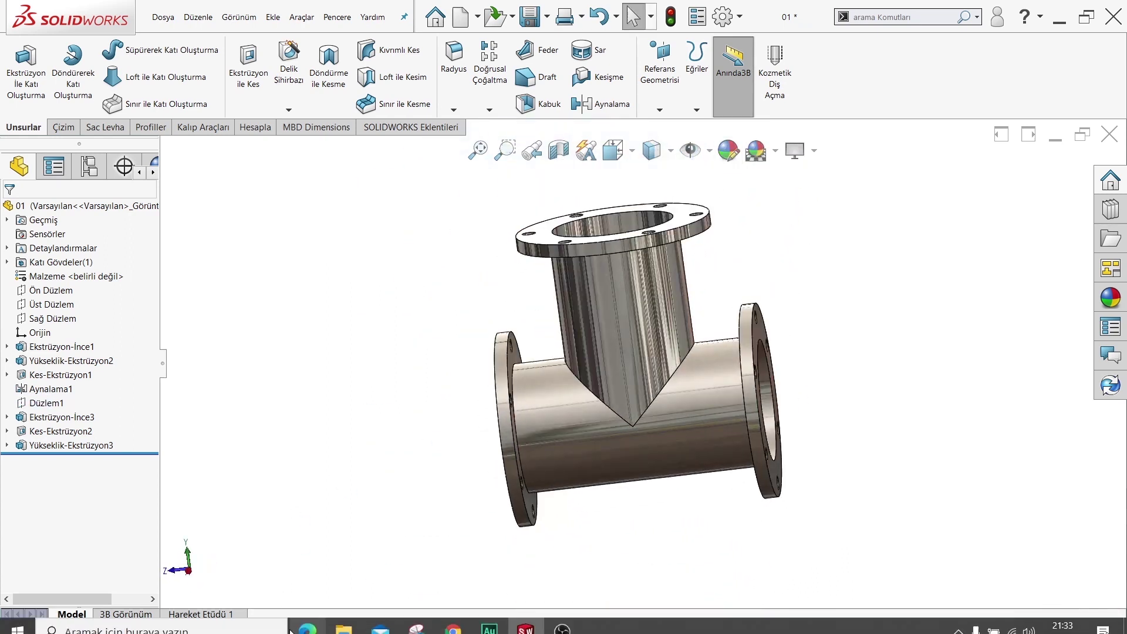
left_click(375, 622)
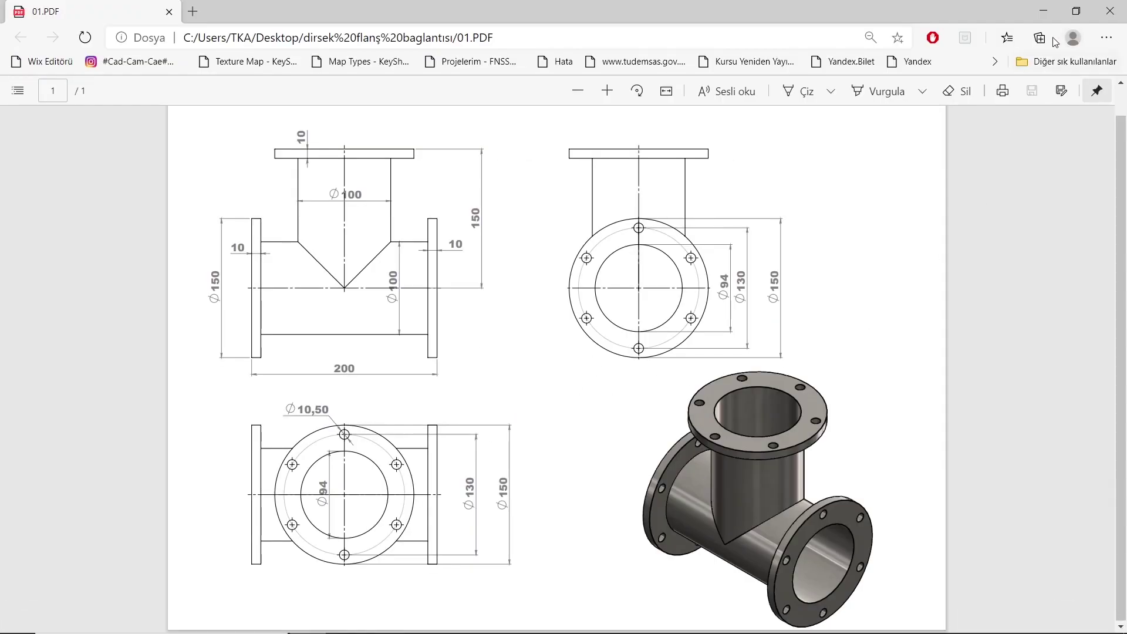
- Return to the tee model and select the Ekstrüzyon-İnce3 thin extrusion
left_click(1044, 12)
mouse_move(611, 323)
middle_mouse_down()
mouse_move(577, 424)
mouse_move(719, 267)
middle_mouse_up()
left_click(537, 224)
mouse_move(536, 223)
middle_mouse_down()
mouse_move(627, 274)
mouse_move(658, 330)
middle_mouse_up()
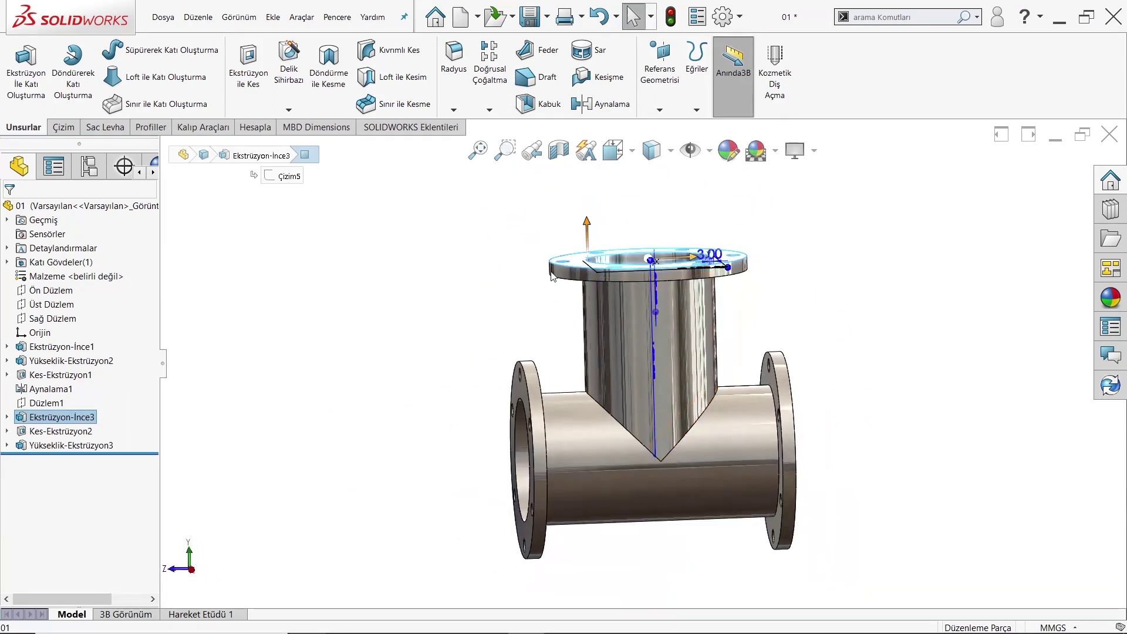
mouse_move(552, 276)
middle_mouse_down()
mouse_move(668, 343)
mouse_move(632, 424)
mouse_move(563, 450)
middle_mouse_up()
left_click(869, 360)
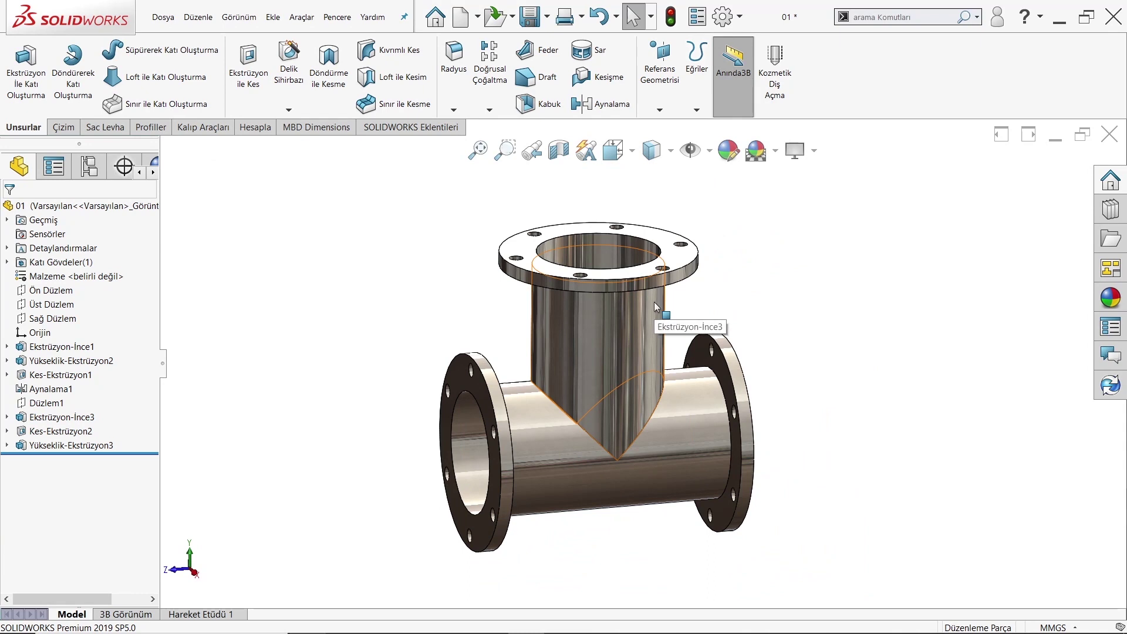
left_click(652, 276)
middle_click_drag(651, 276, 749, 443)
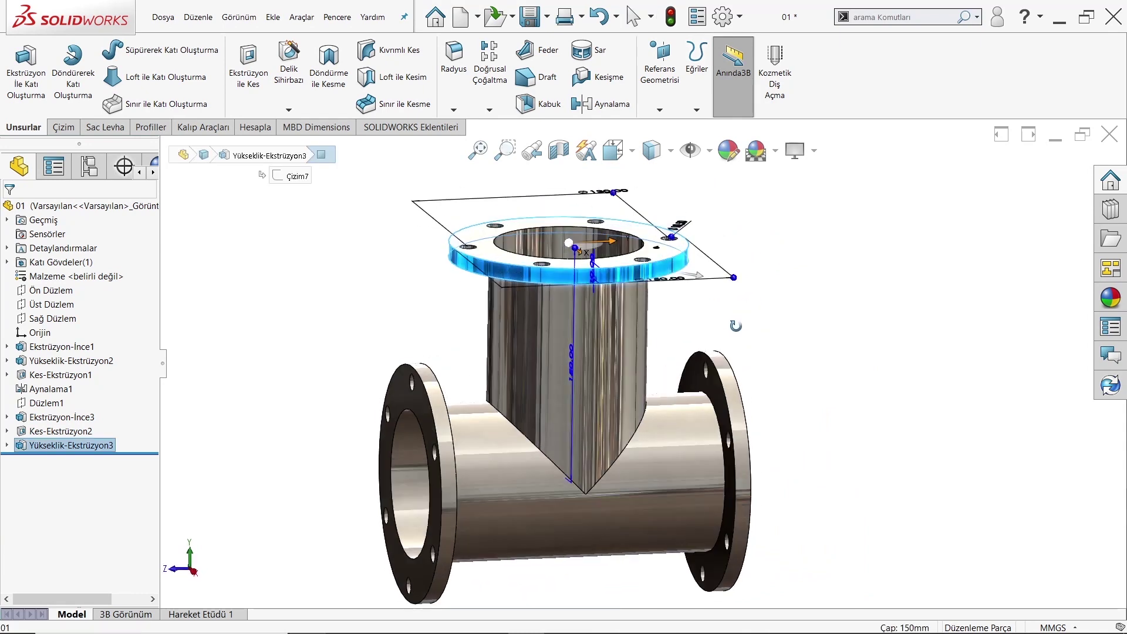
key("Escape")
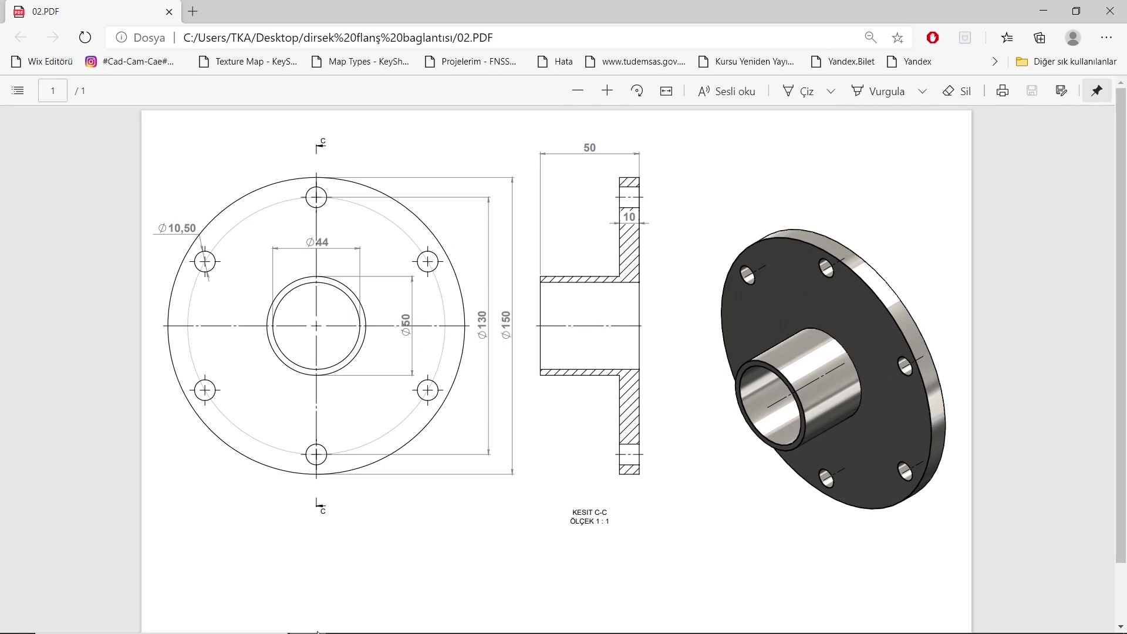
- Switch back to SOLIDWORKS from the 02.PDF drawing
left_click(525, 627)
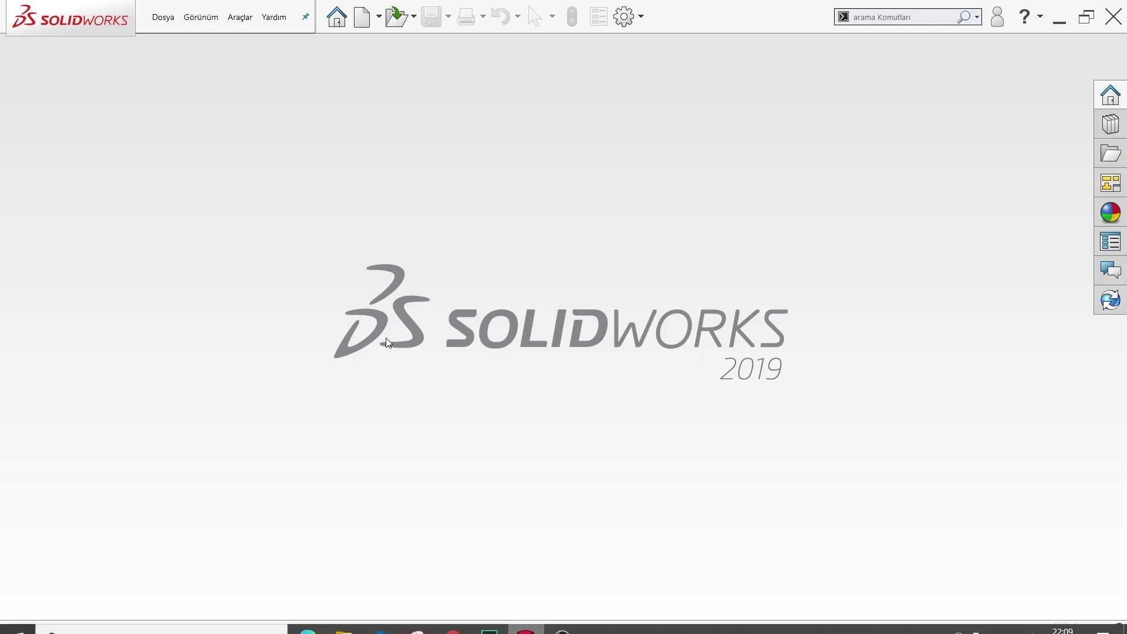
- Create a new part and apply the plain white background scene
left_click(171, 16)
left_click(179, 45)
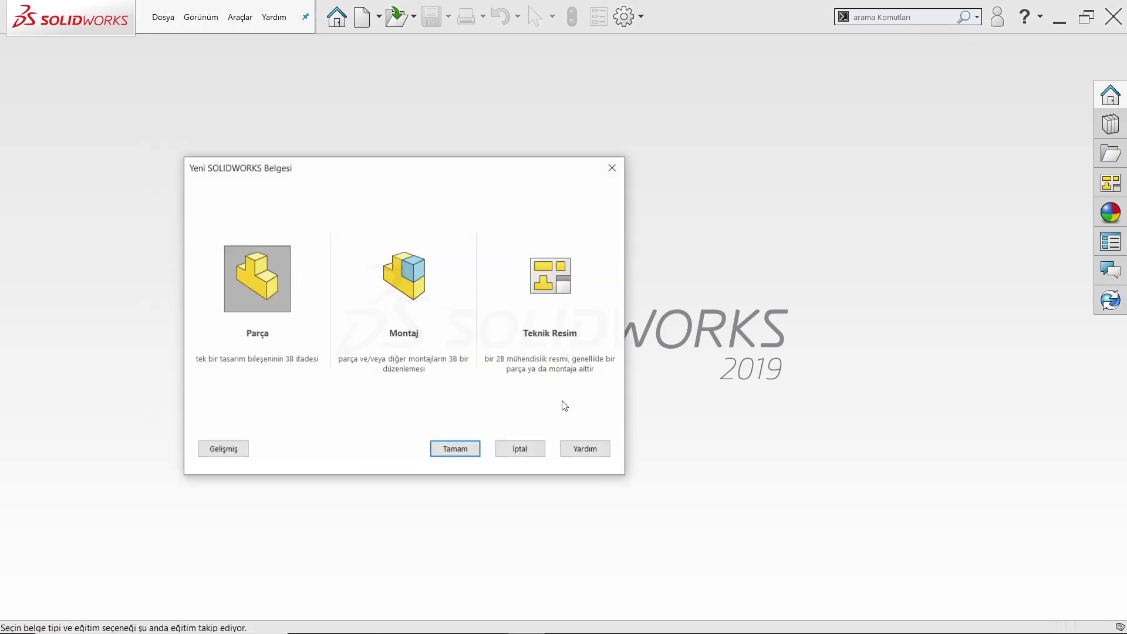
left_click(449, 449)
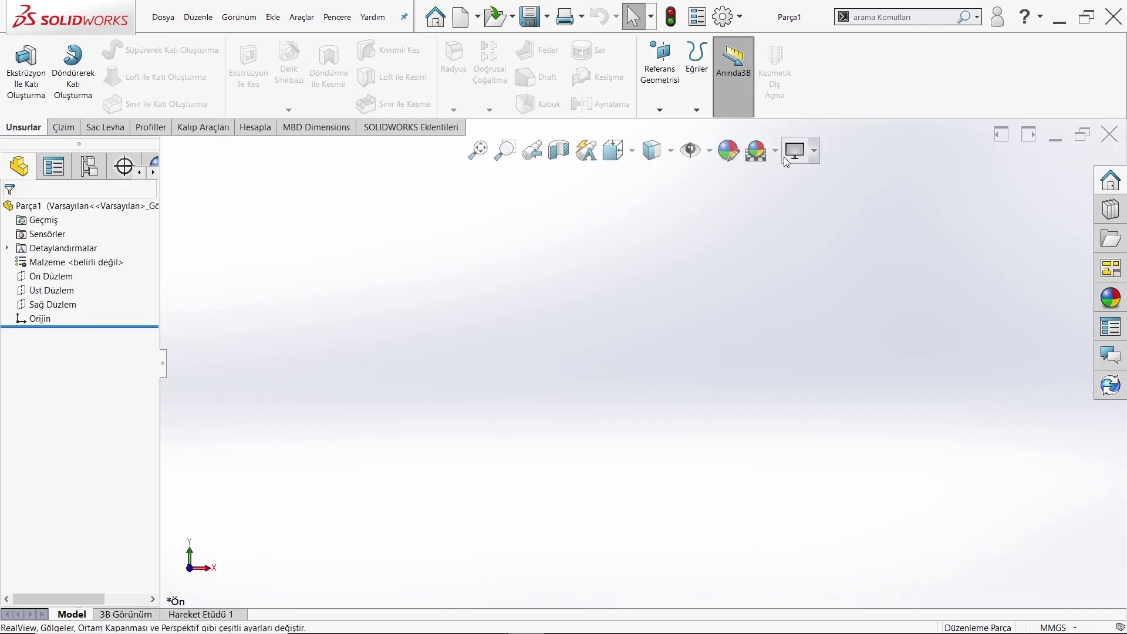
left_click(776, 151)
left_click(782, 188)
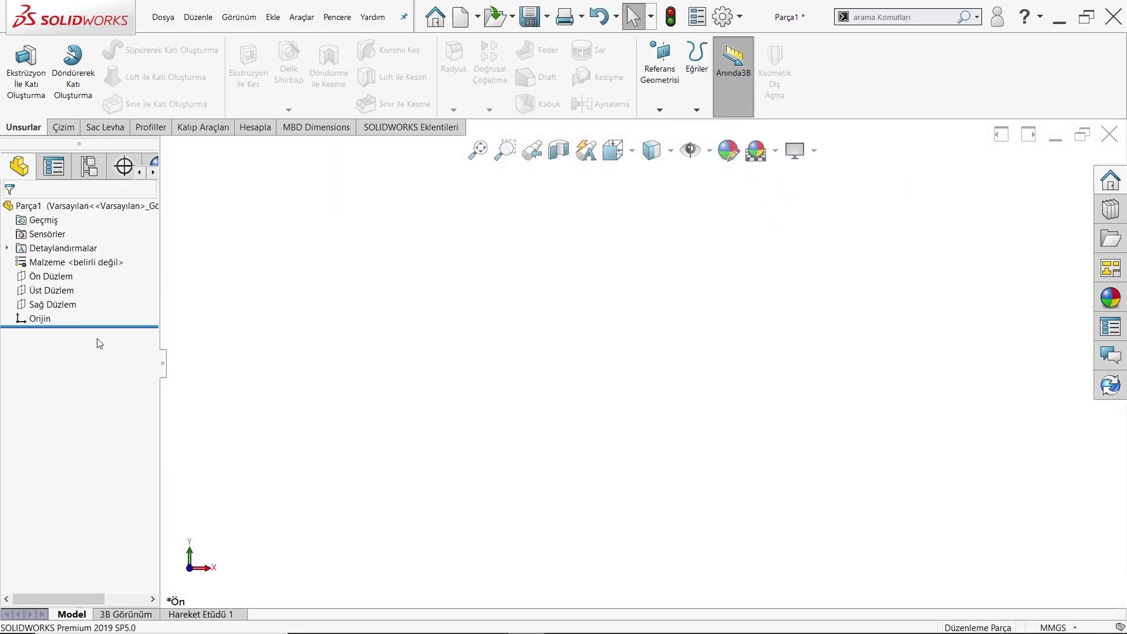
- Sketch two concentric circles at the origin on the front plane
left_click(36, 276)
left_click(48, 256)
left_click(146, 50)
left_click(634, 363)
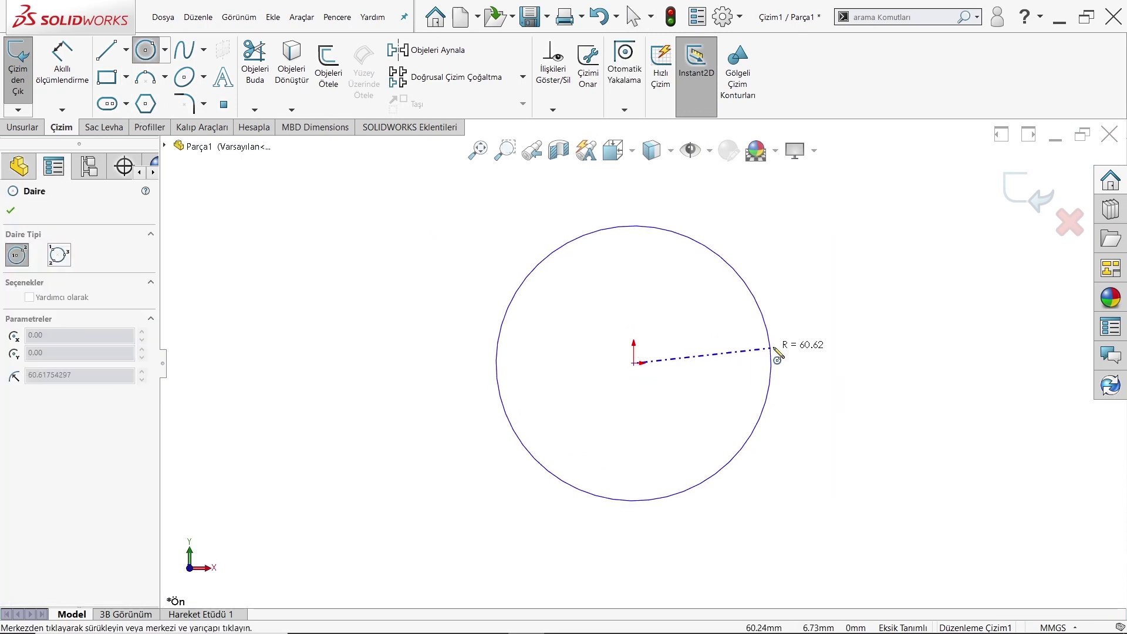
left_click(814, 326)
right_click(692, 241)
left_click(722, 295)
key("Escape")
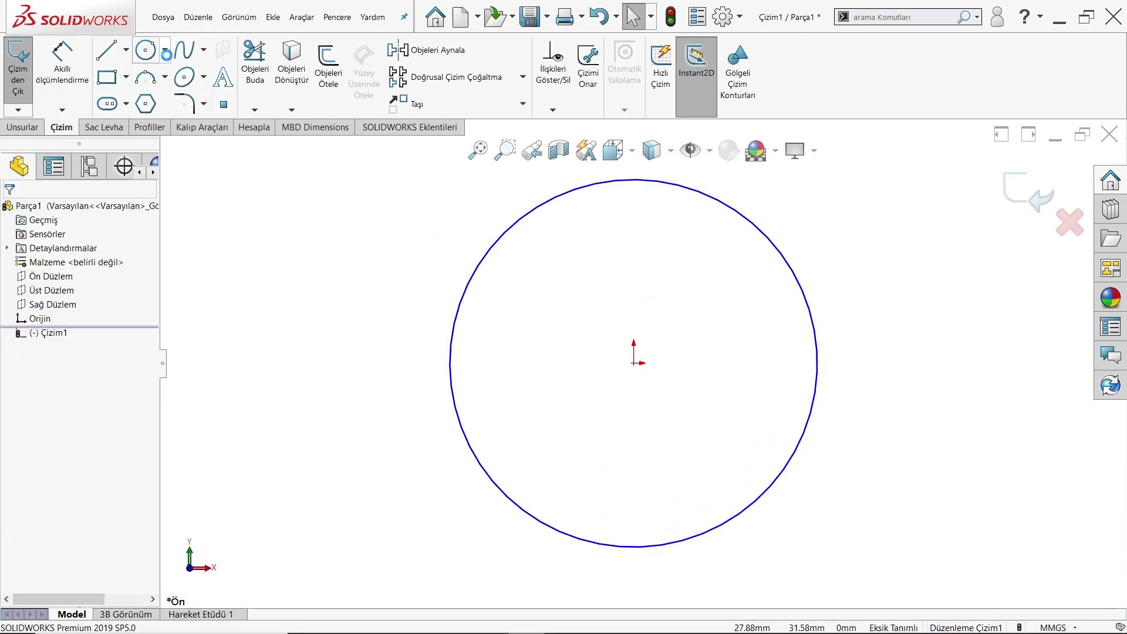
key("Return")
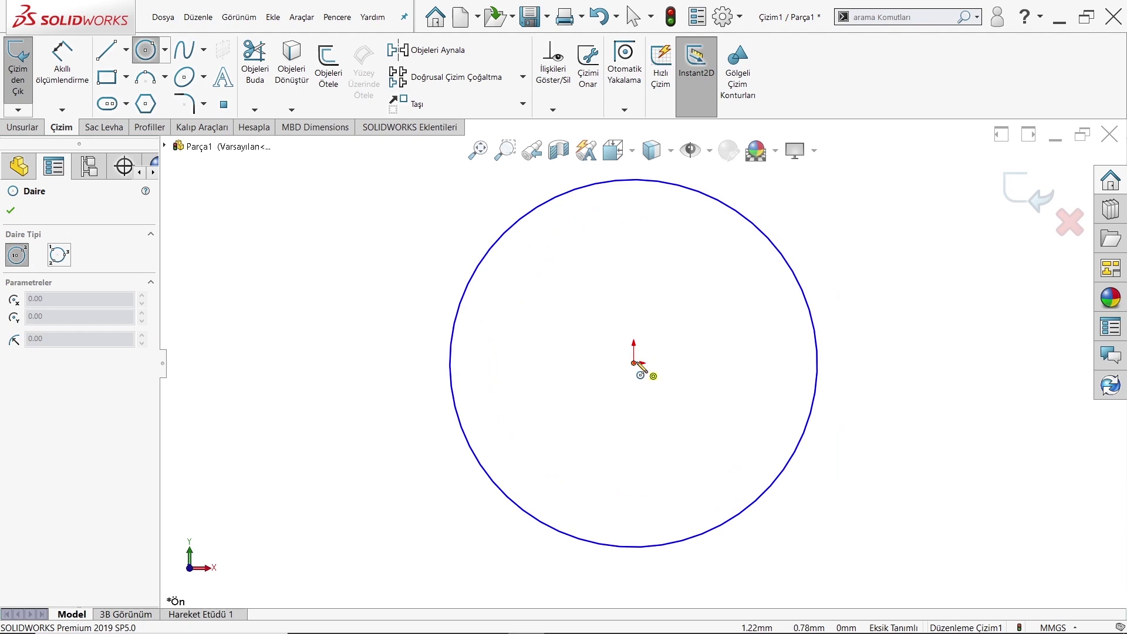
left_click(634, 363)
left_click(651, 291)
right_click(625, 217)
left_click(659, 264)
- Dimension the outer circle to a 150 mm diameter
key("d")
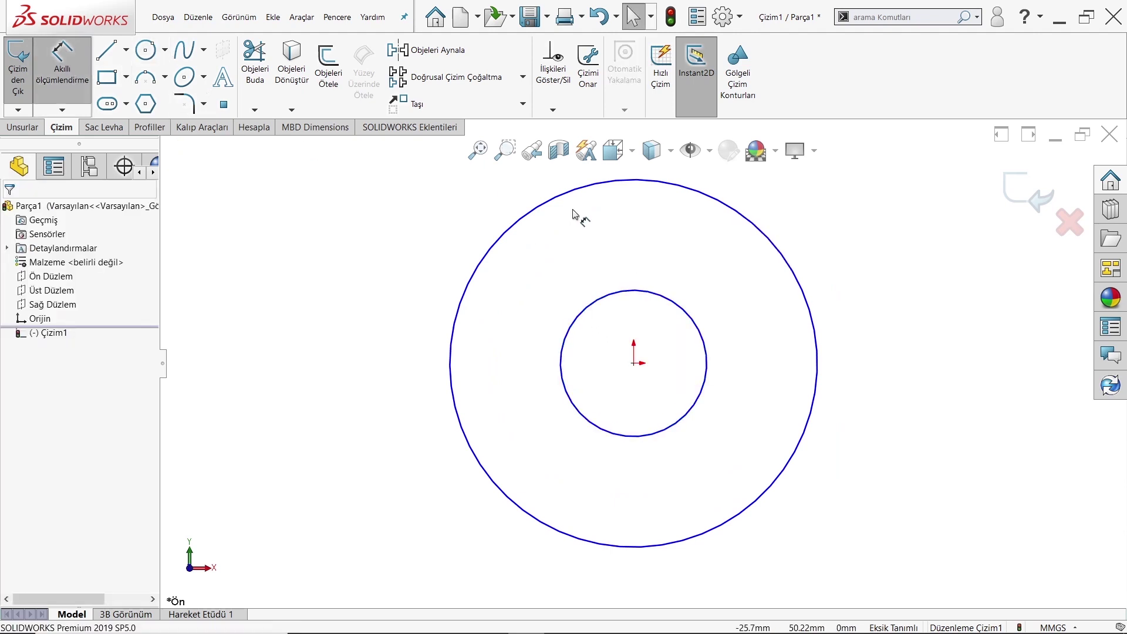
left_click(753, 207)
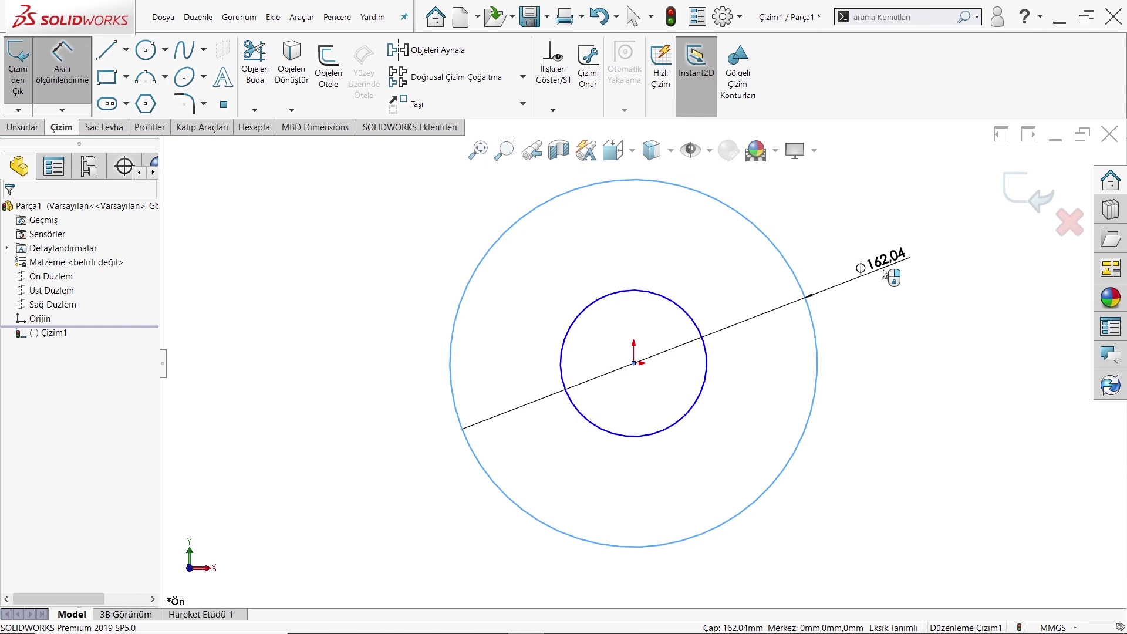
left_click(885, 274)
type("150")
key("Return")
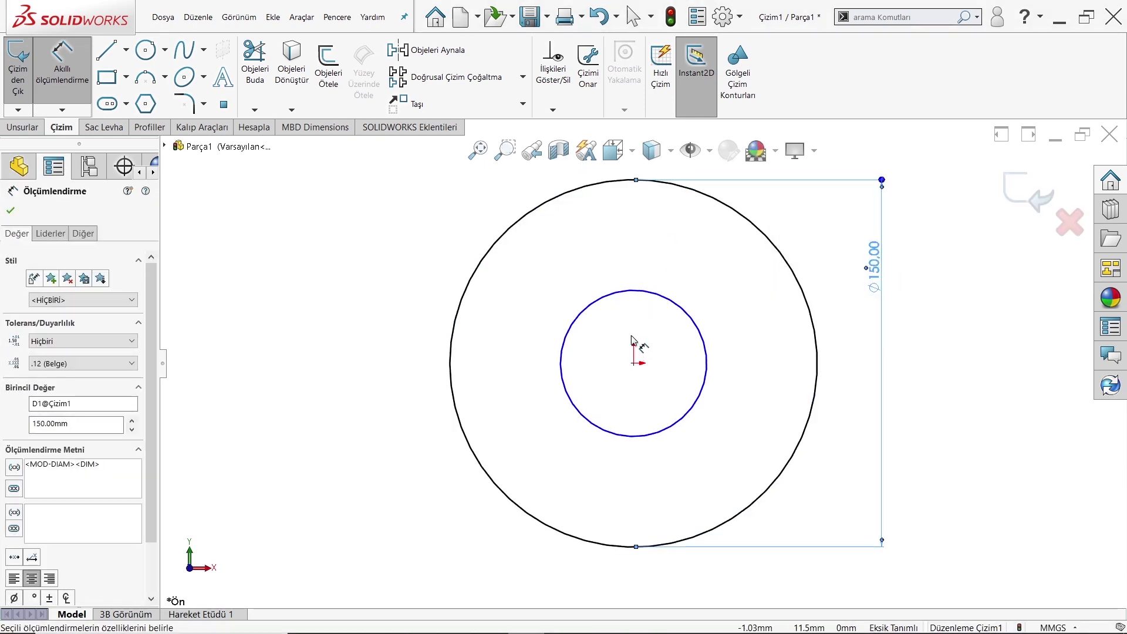
right_click(634, 339)
left_click(668, 375)
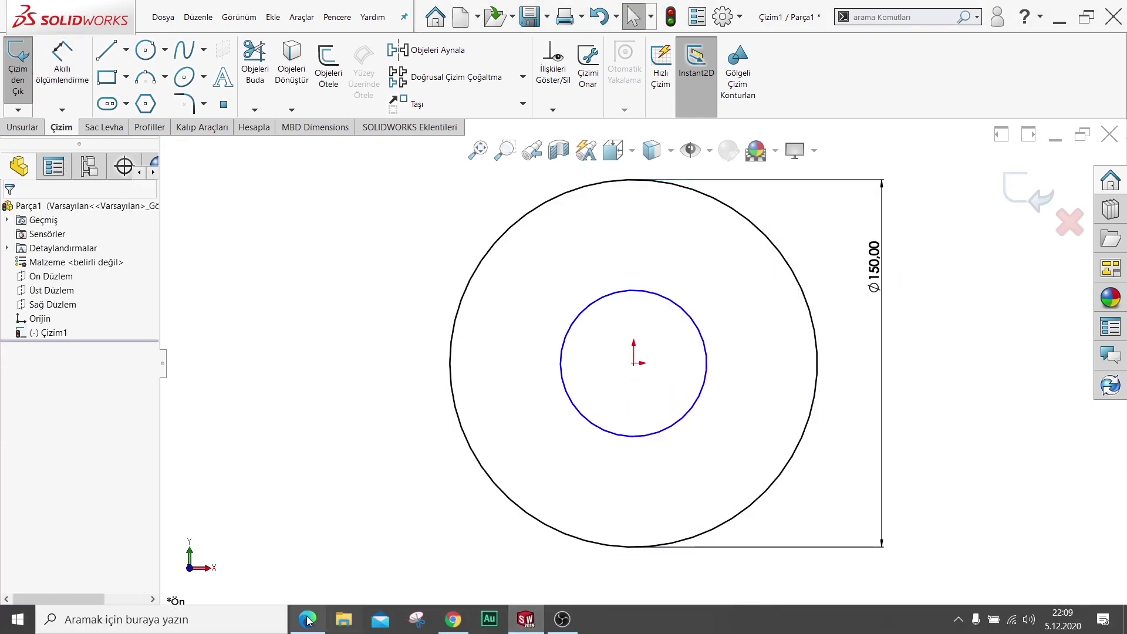
left_click(308, 620)
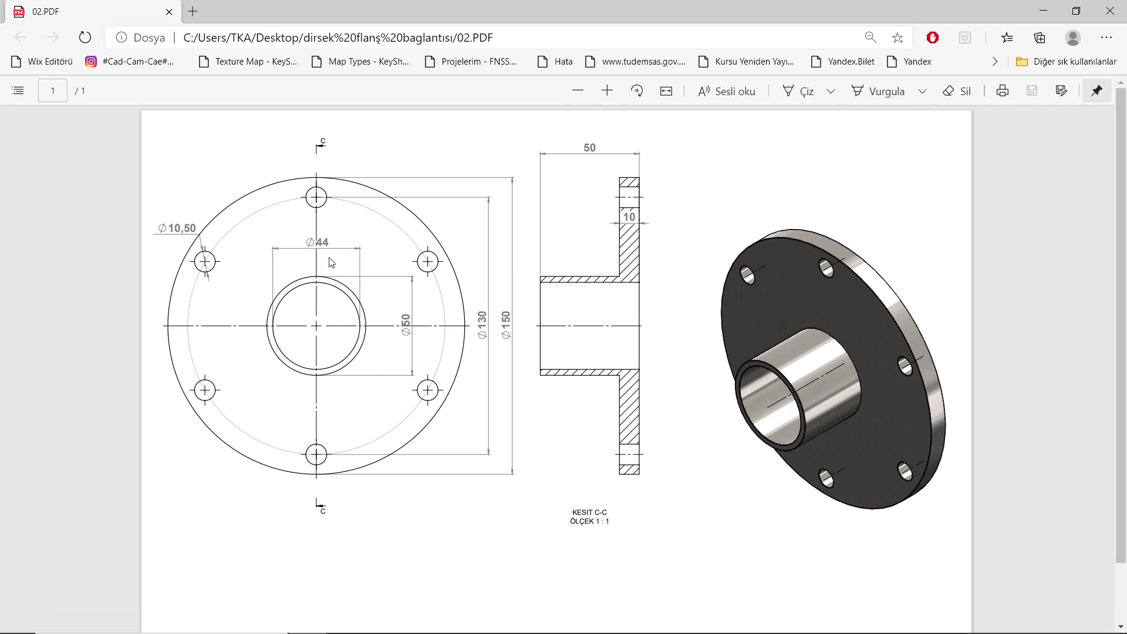
- Return from the 02 flange PDF in Edge to the SOLIDWORKS flange sketch
left_click(382, 624)
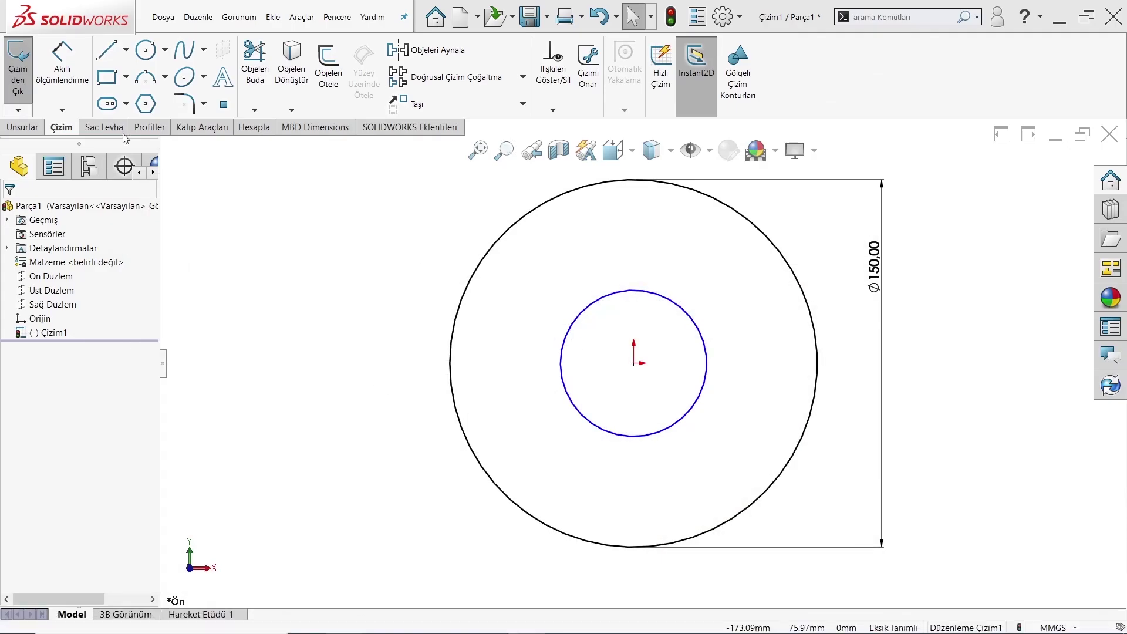
- Dimension the inner circle's diameter to Ø50
left_click(594, 305)
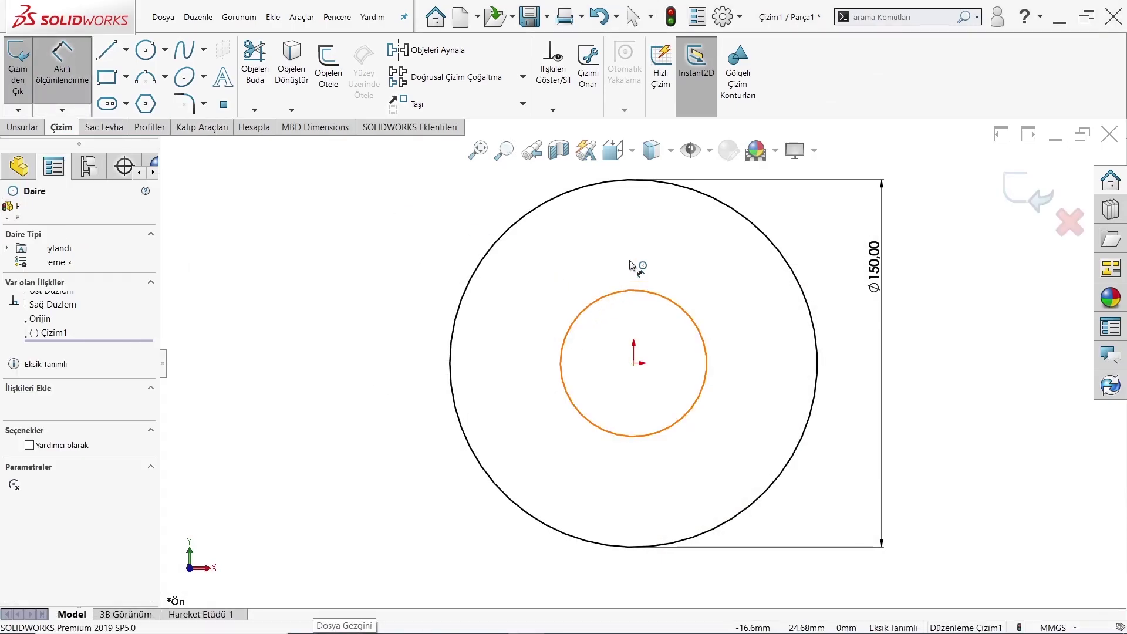
left_click(621, 260)
type("60")
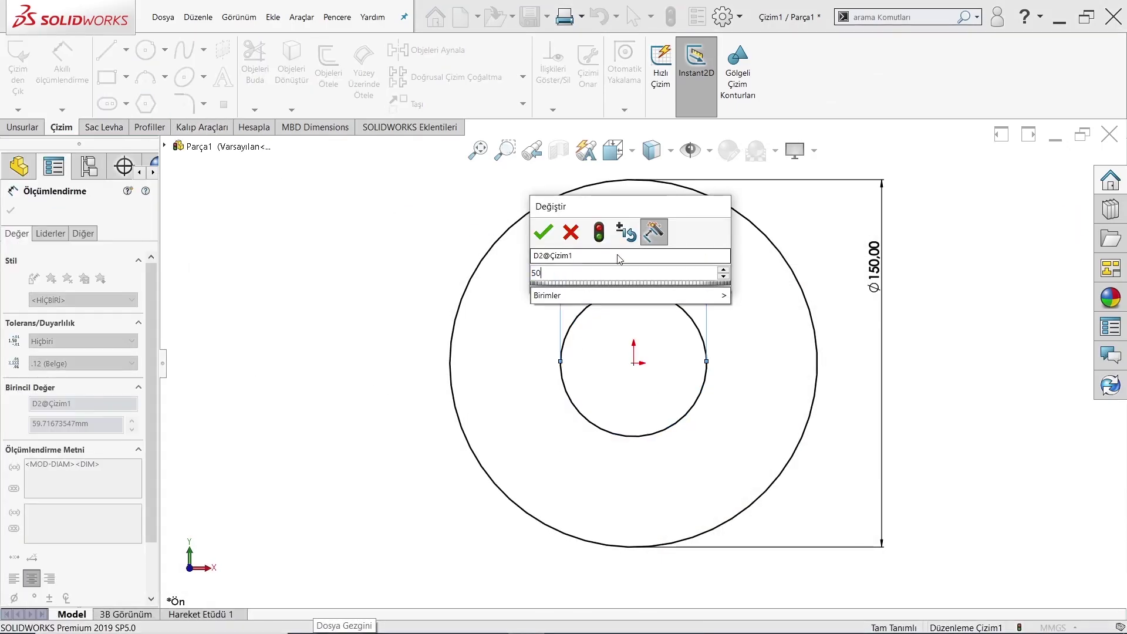
key("Return")
right_click(650, 293)
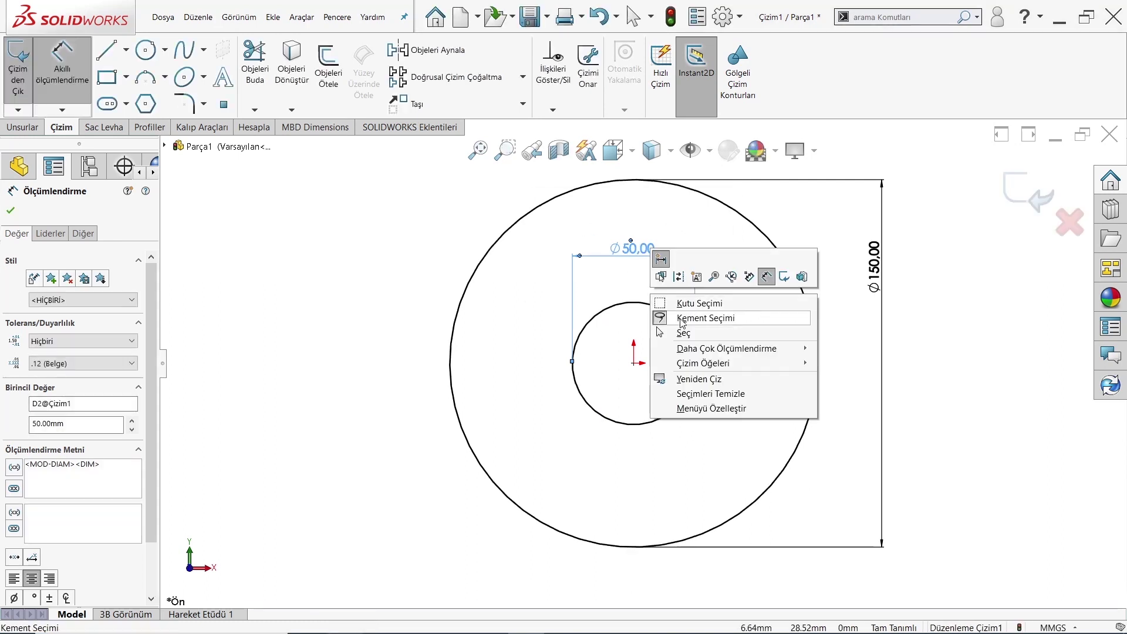
key("Escape")
key("Escape")
- Draw a third circle centred on the origin between the two existing circles
key("c")
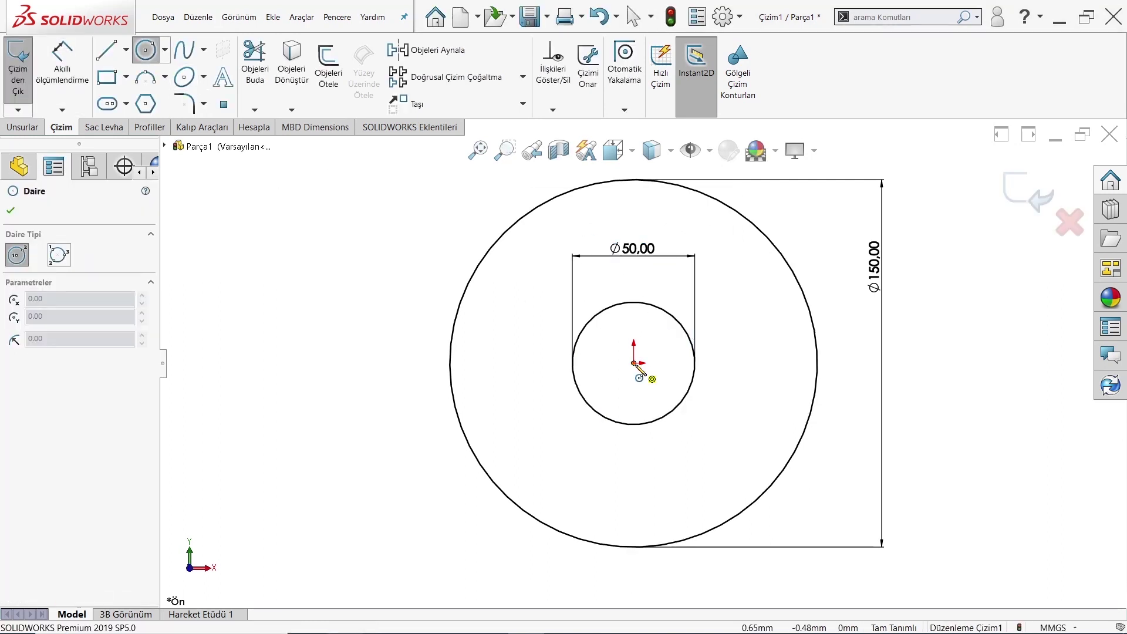
left_click(634, 363)
left_click(580, 229)
right_click(580, 226)
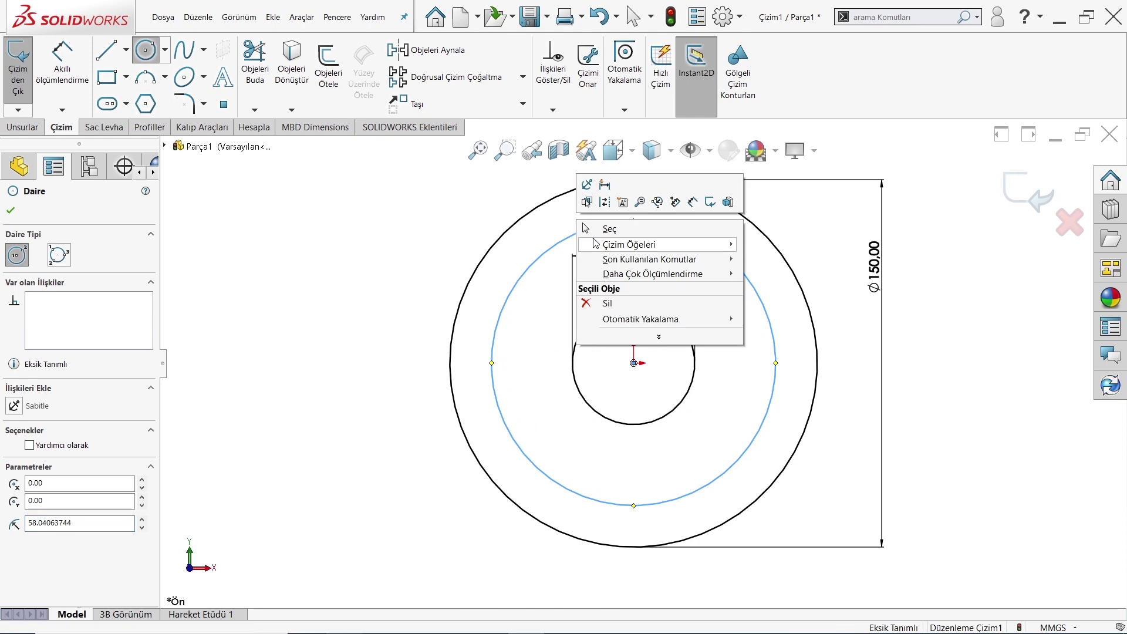
left_click(596, 231)
- Dimension the middle circle to Ø130 and select it
left_click(61, 65)
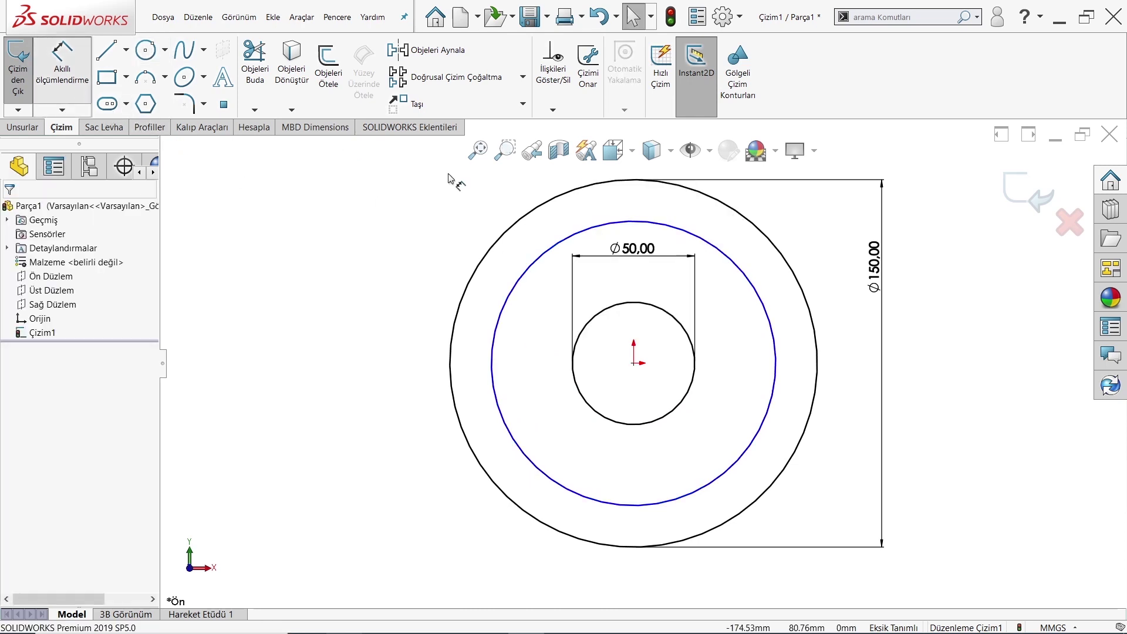
left_click(560, 252)
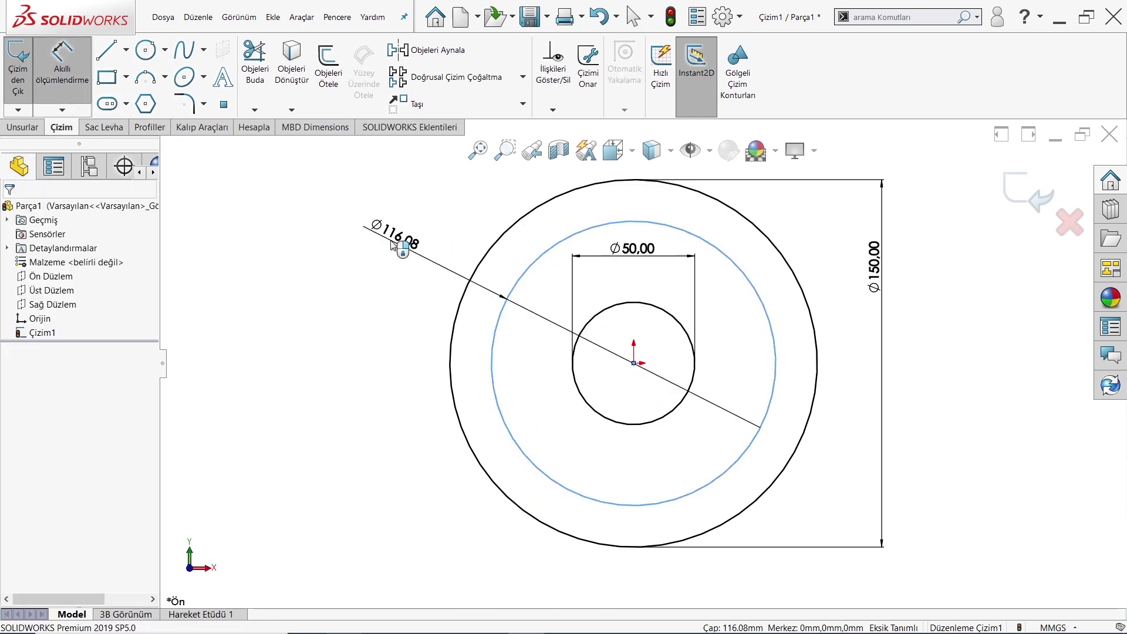
left_click(391, 243)
type("130")
key("Return")
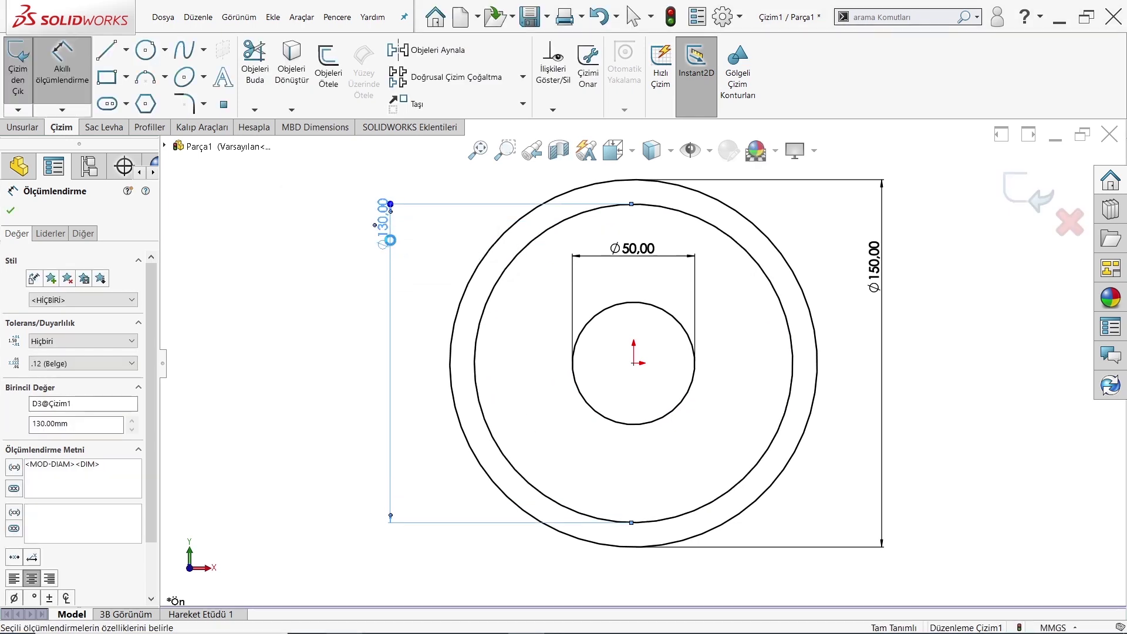
right_click(405, 241)
left_click(426, 276)
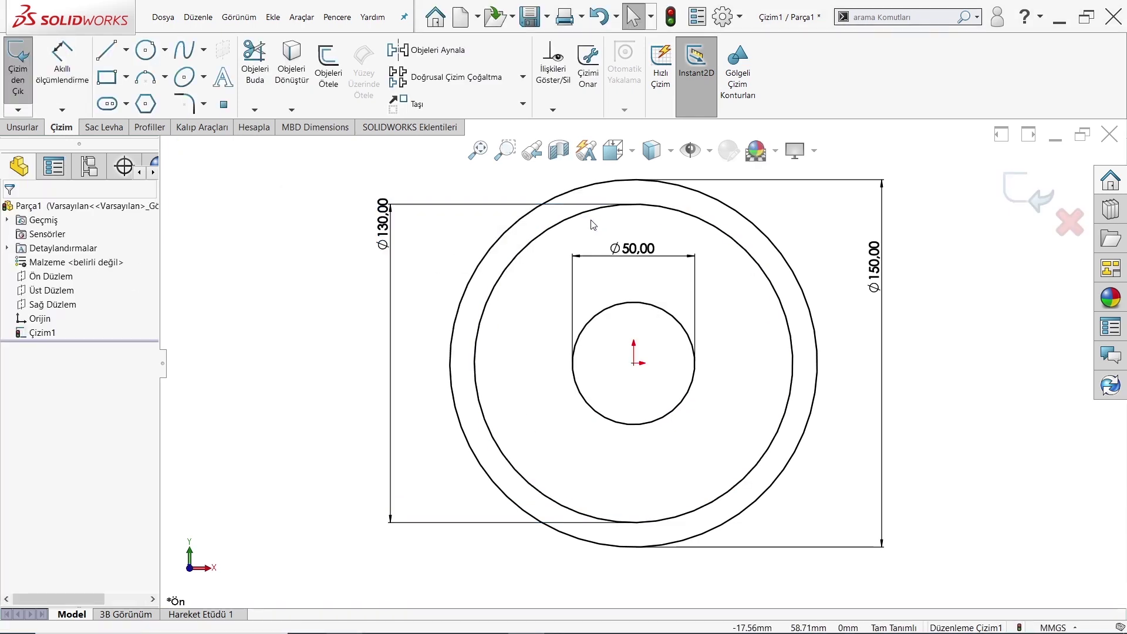
left_click(576, 226)
- Make the Ø130 circle construction geometry and draw a small bolt-hole circle at its top
left_click(610, 182)
left_click(398, 166)
left_click(146, 50)
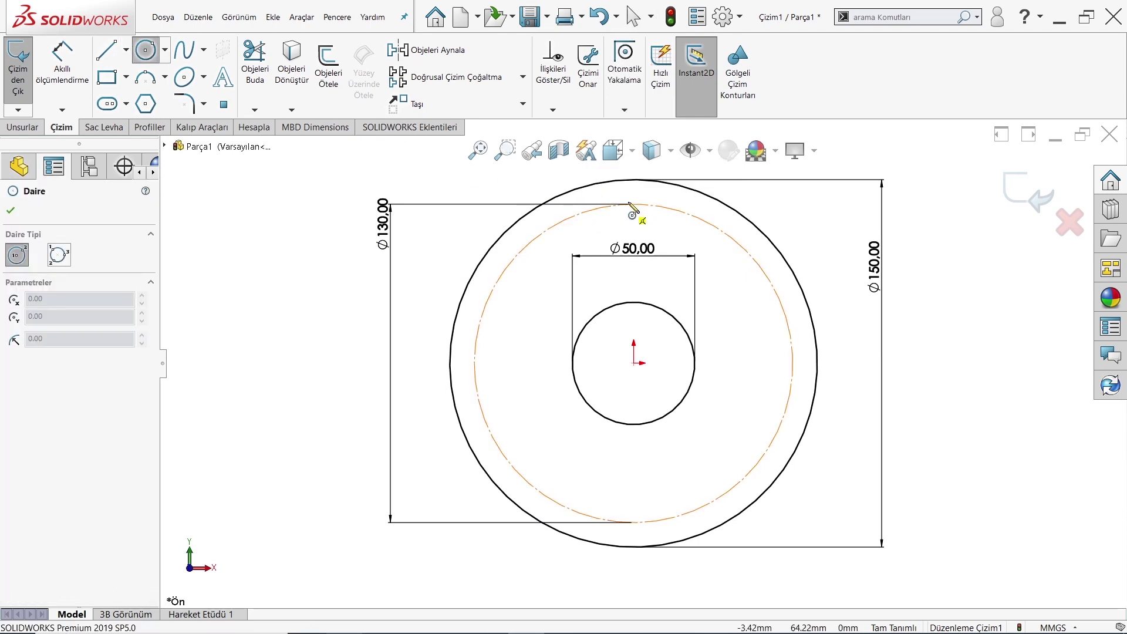
left_click(634, 204)
right_click(491, 165)
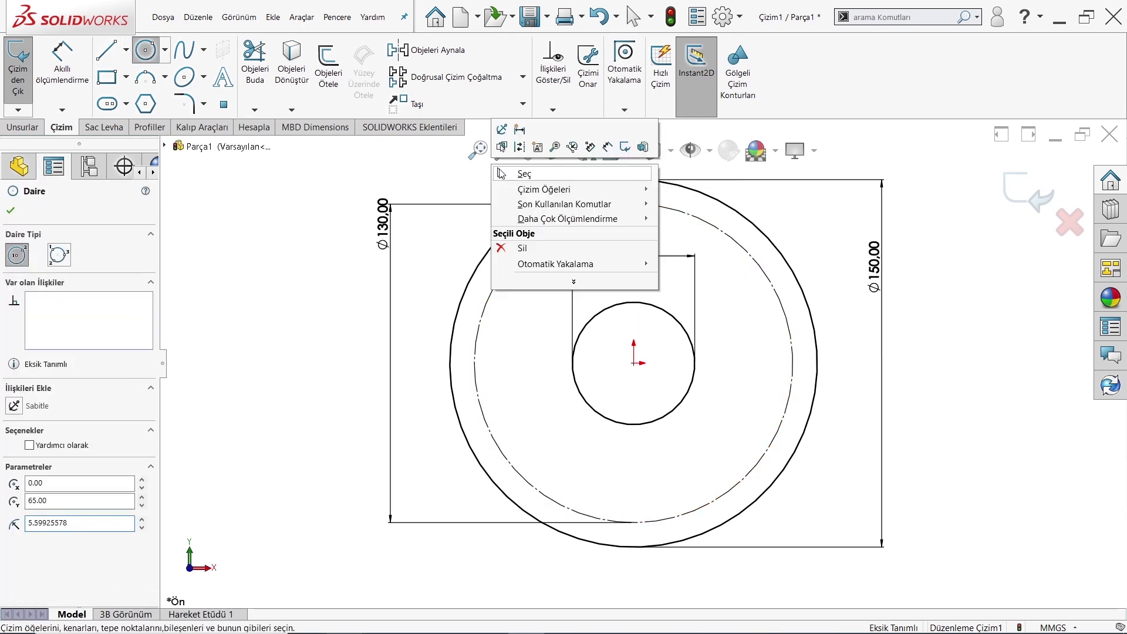
left_click(504, 174)
- Dimension the bolt-hole circle to Ø10.50
left_click(62, 61)
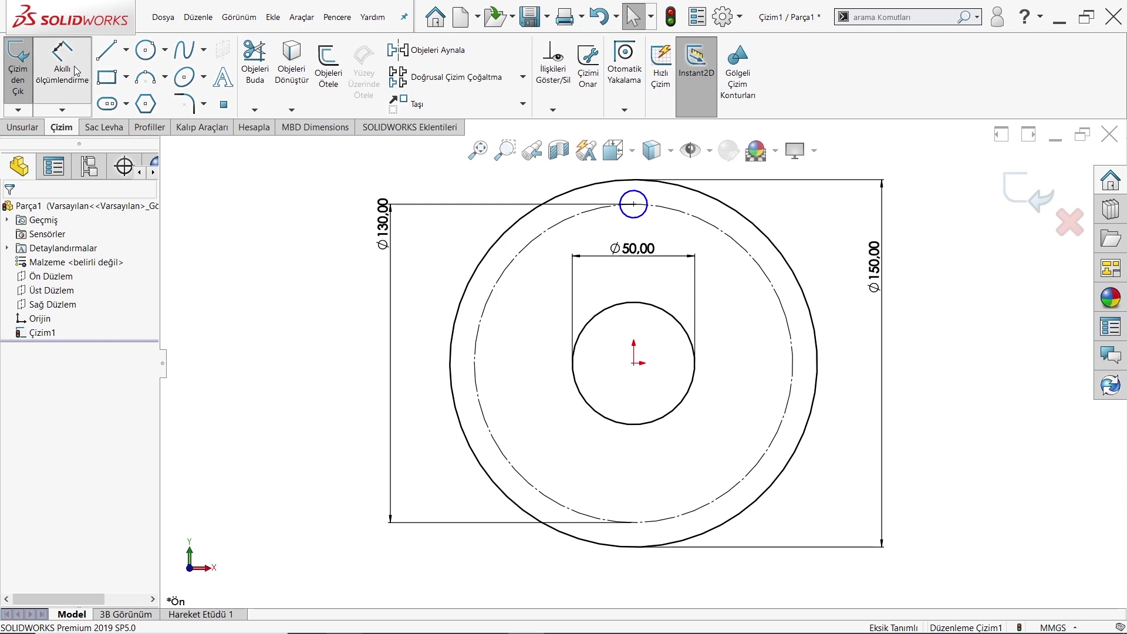
left_click(624, 218)
left_click(590, 242)
type("10,5")
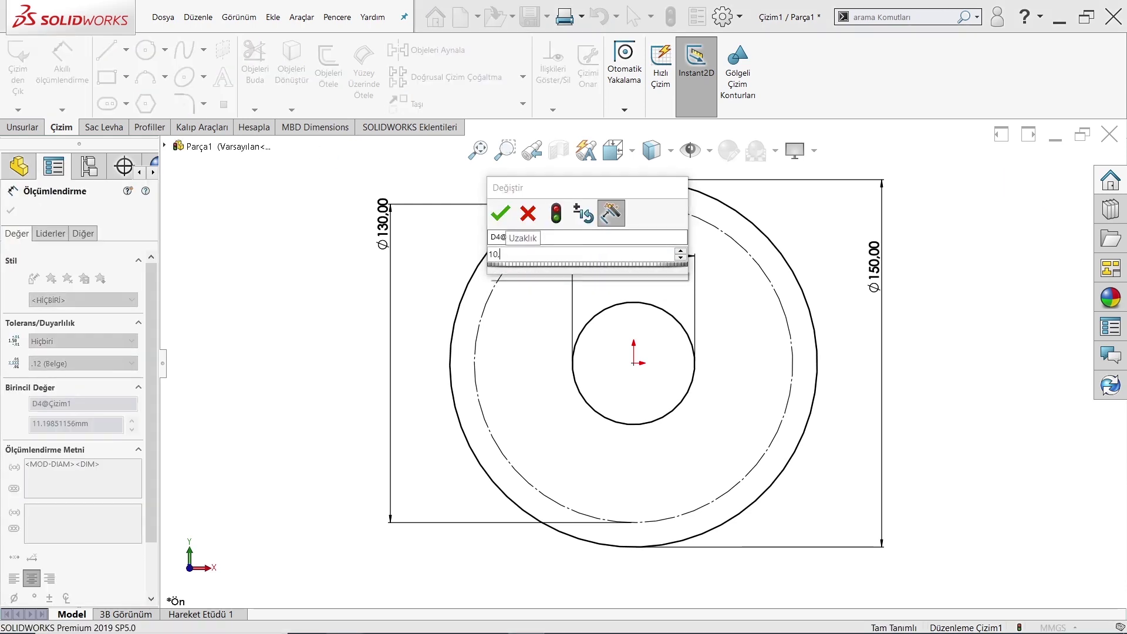
key("Return")
right_click(650, 223)
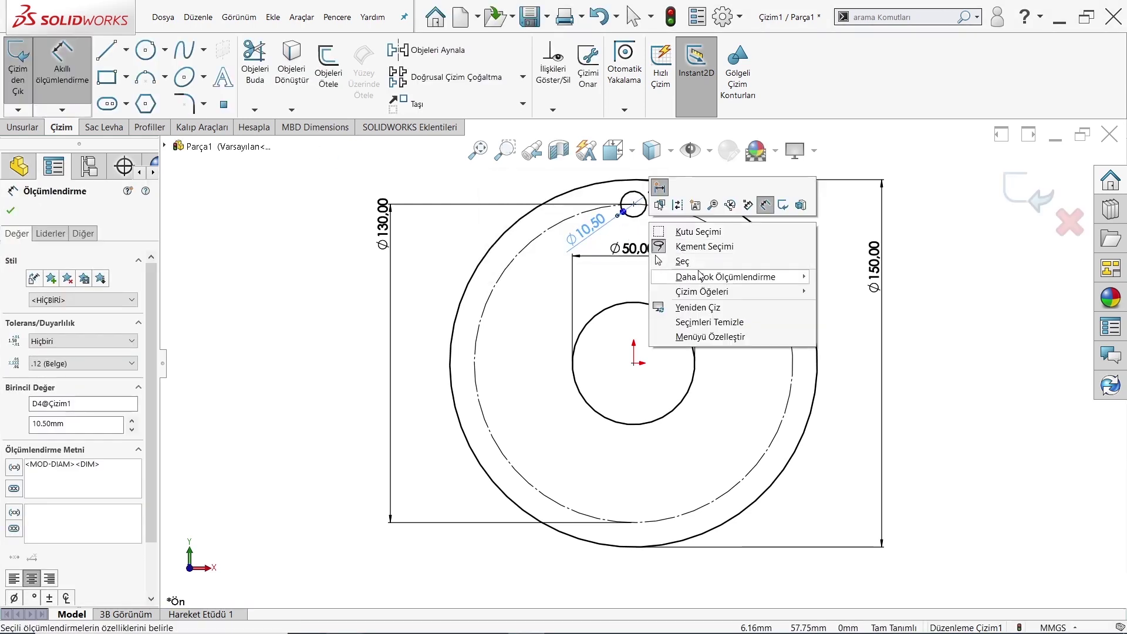
left_click(686, 262)
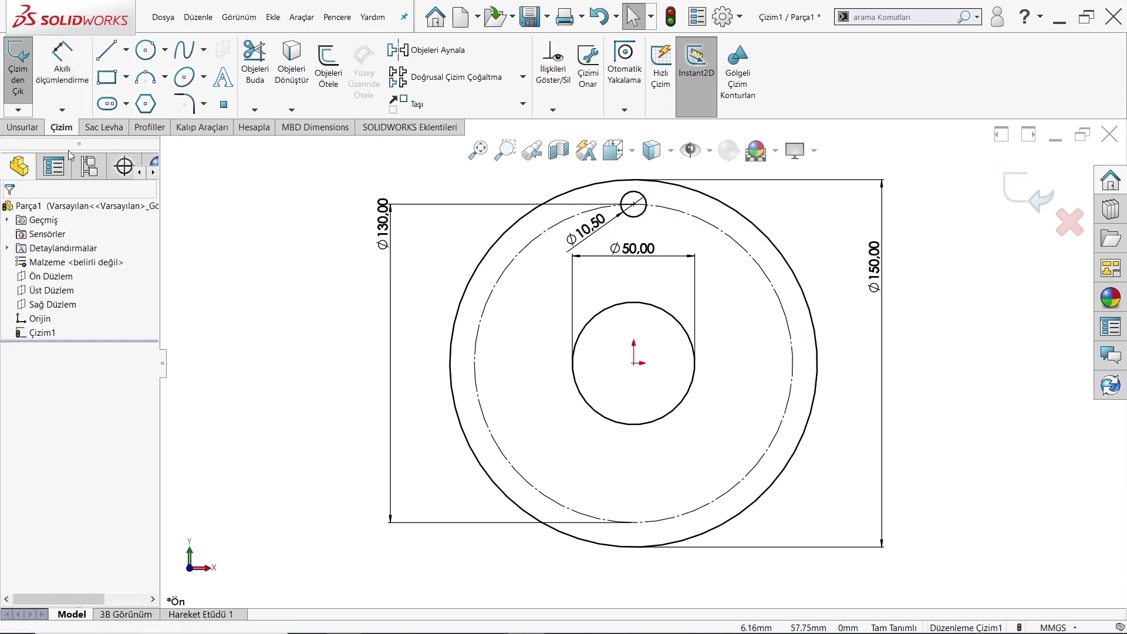
- Circularly pattern the bolt-hole circle six times around the origin
left_click(523, 77)
left_click(455, 112)
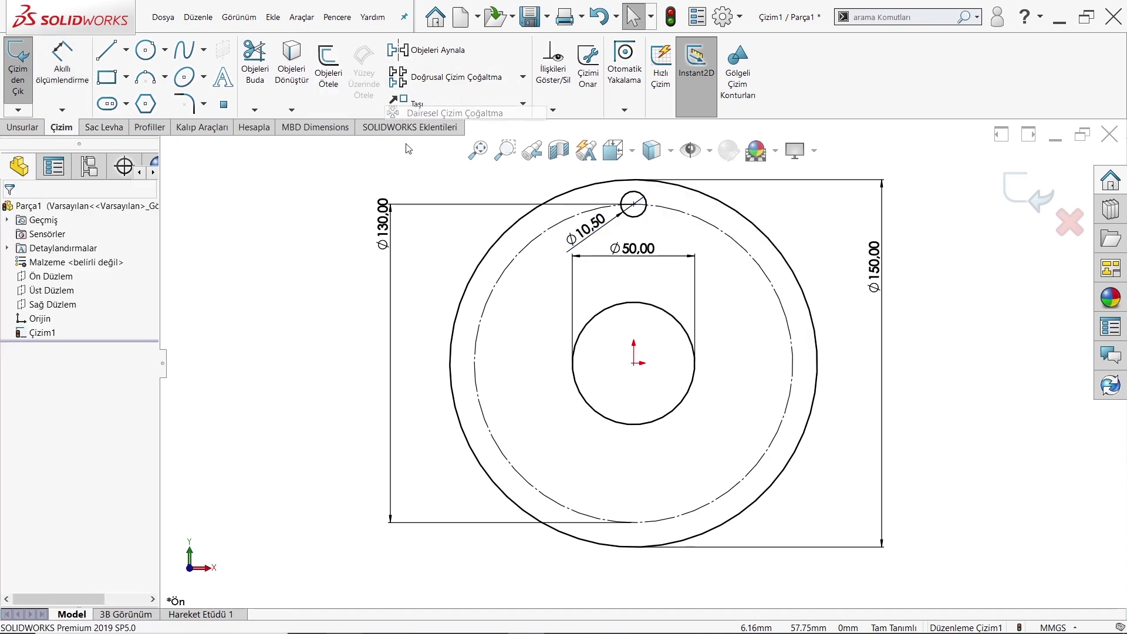
left_click(634, 365)
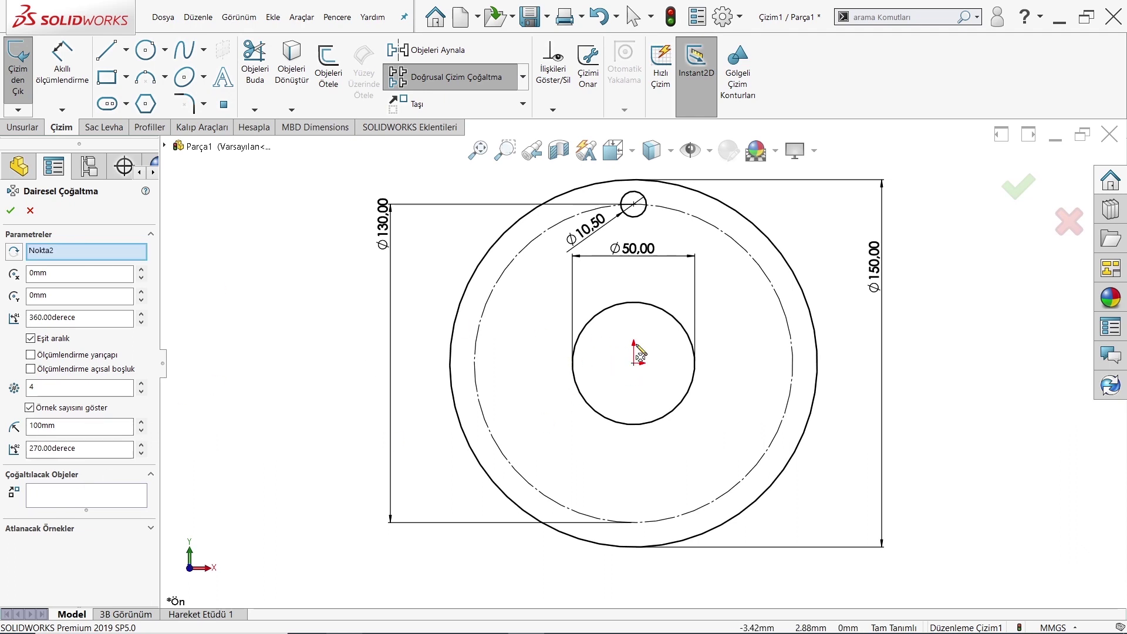
left_click(86, 495)
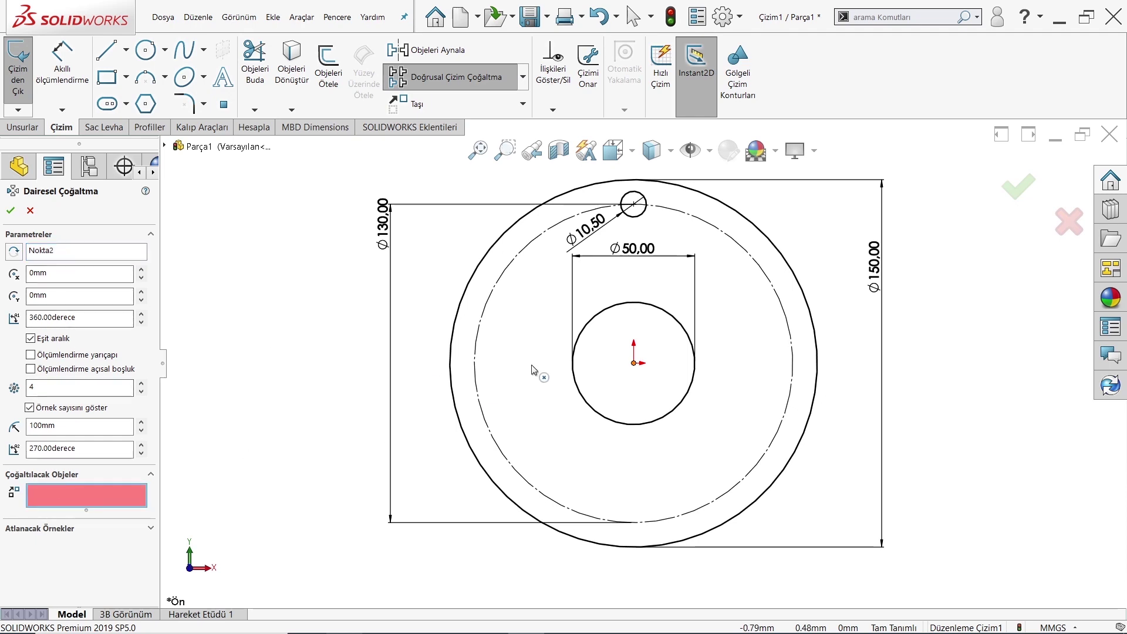
left_click(636, 217)
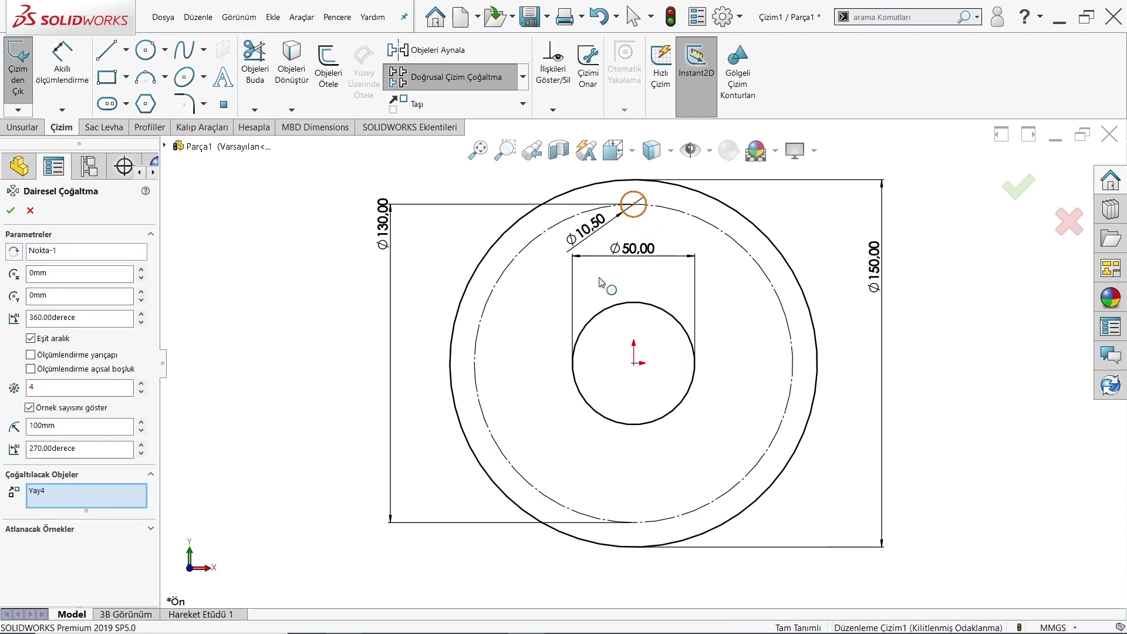
left_click(141, 385)
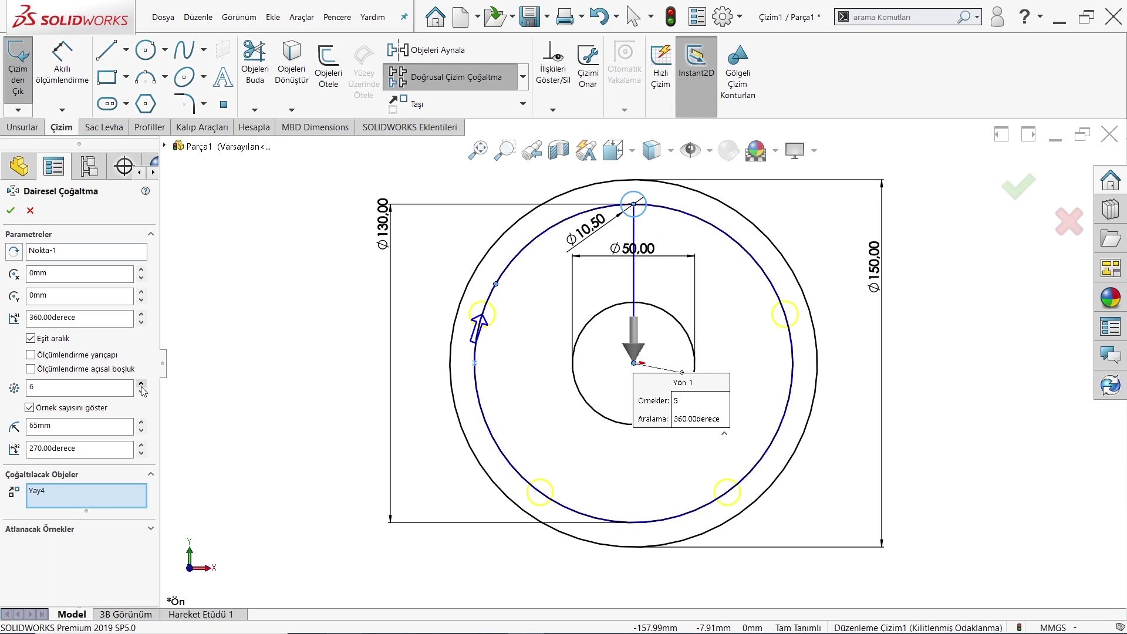
left_click(10, 211)
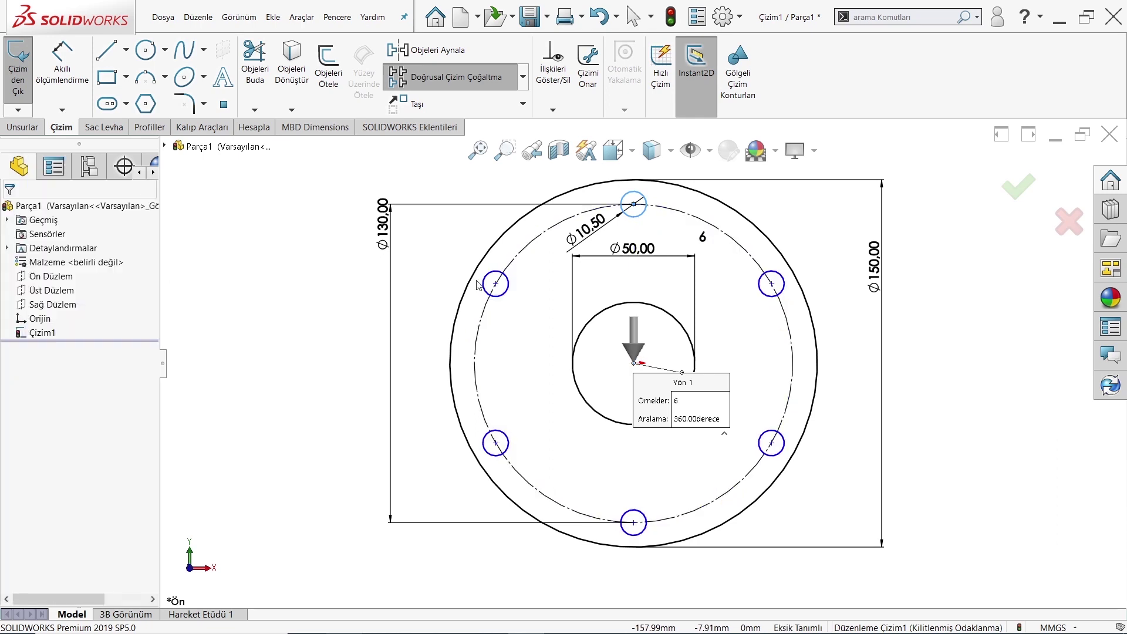
- Fully define the sketch with all entities selected
left_click(553, 112)
left_click(536, 151)
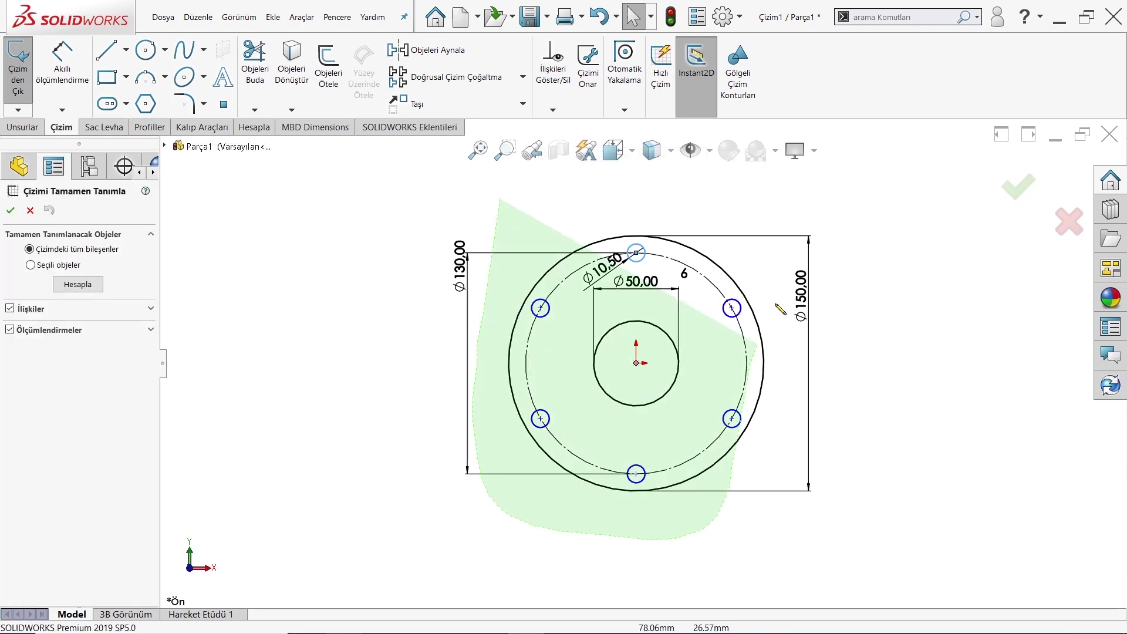
left_click_drag(480, 438, 372, 253)
left_click(29, 211)
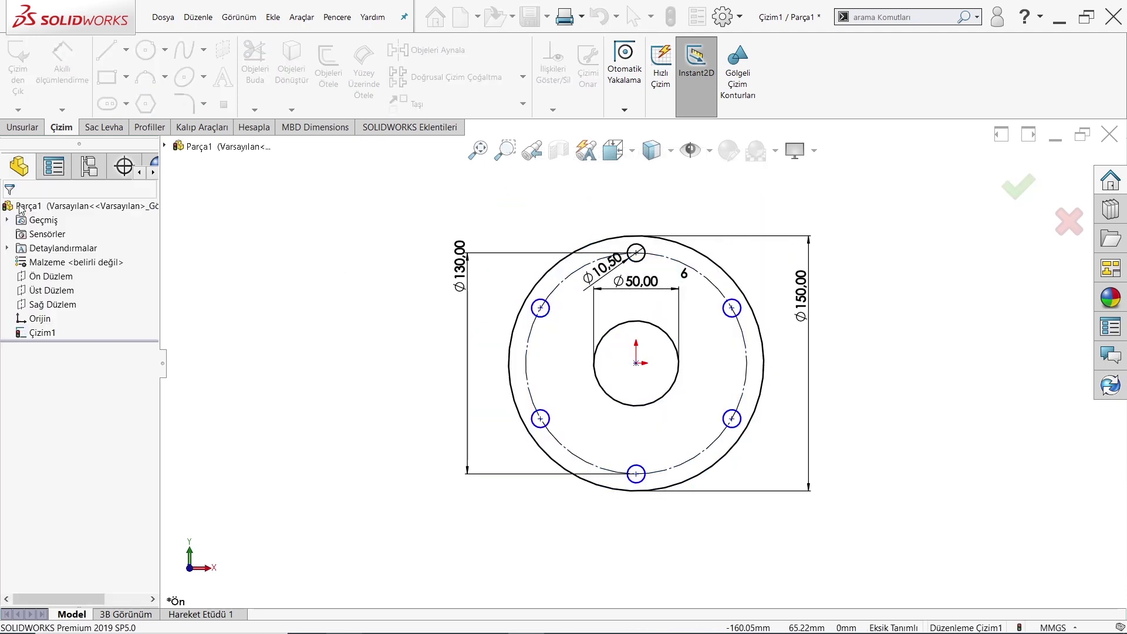
left_click(552, 109)
left_click(563, 154)
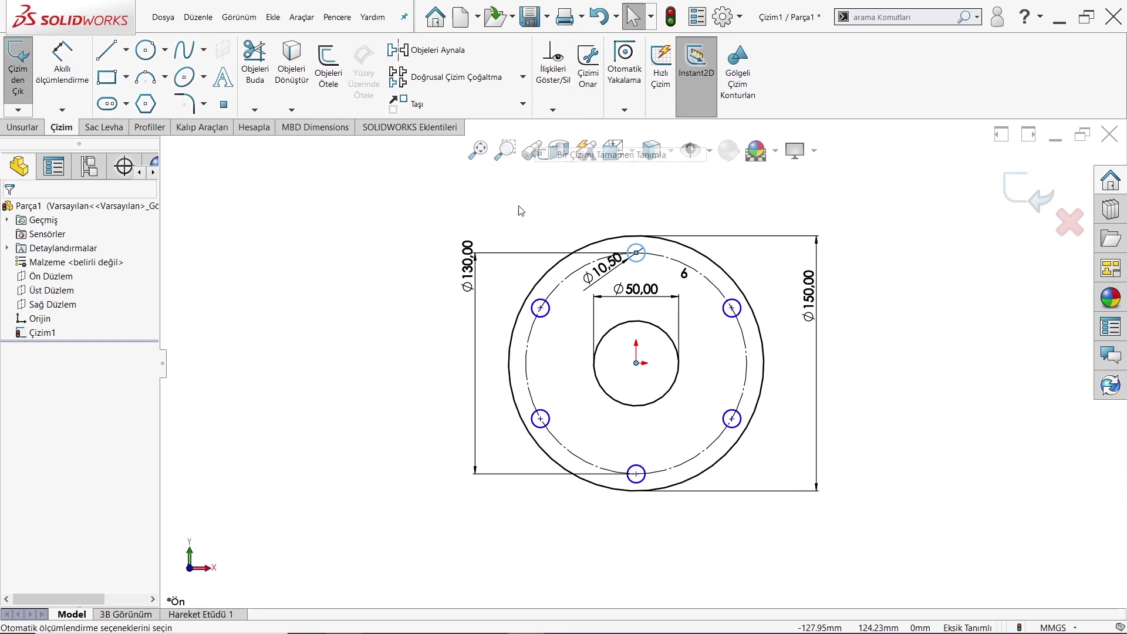
mouse_move(486, 423)
left_mouse_down()
mouse_move(793, 428)
mouse_move(349, 203)
left_mouse_up()
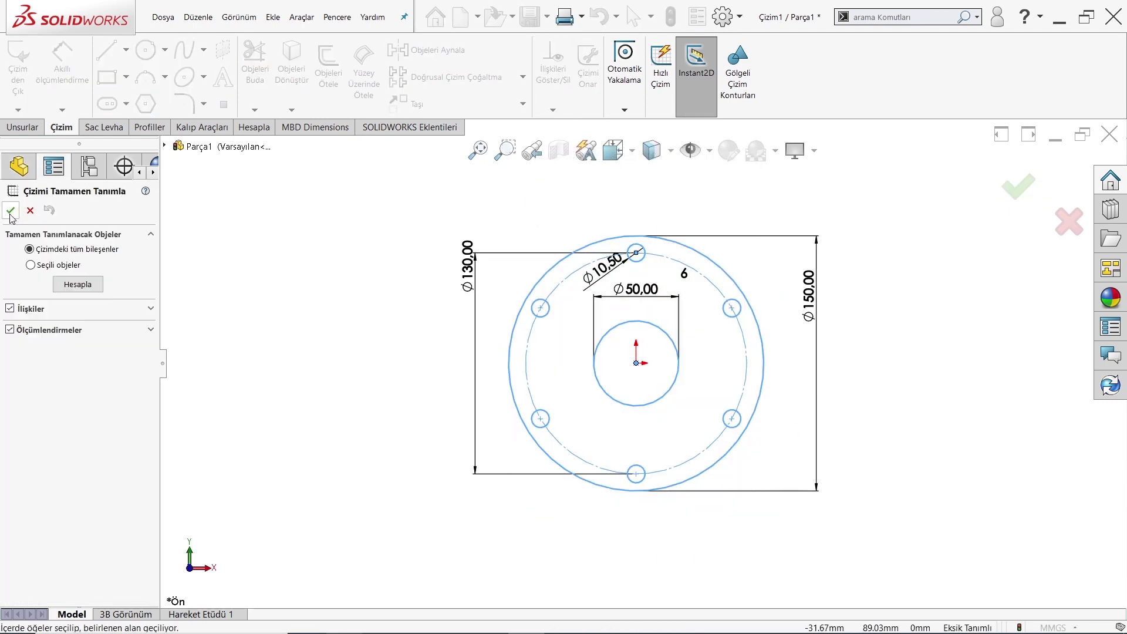
key("Return")
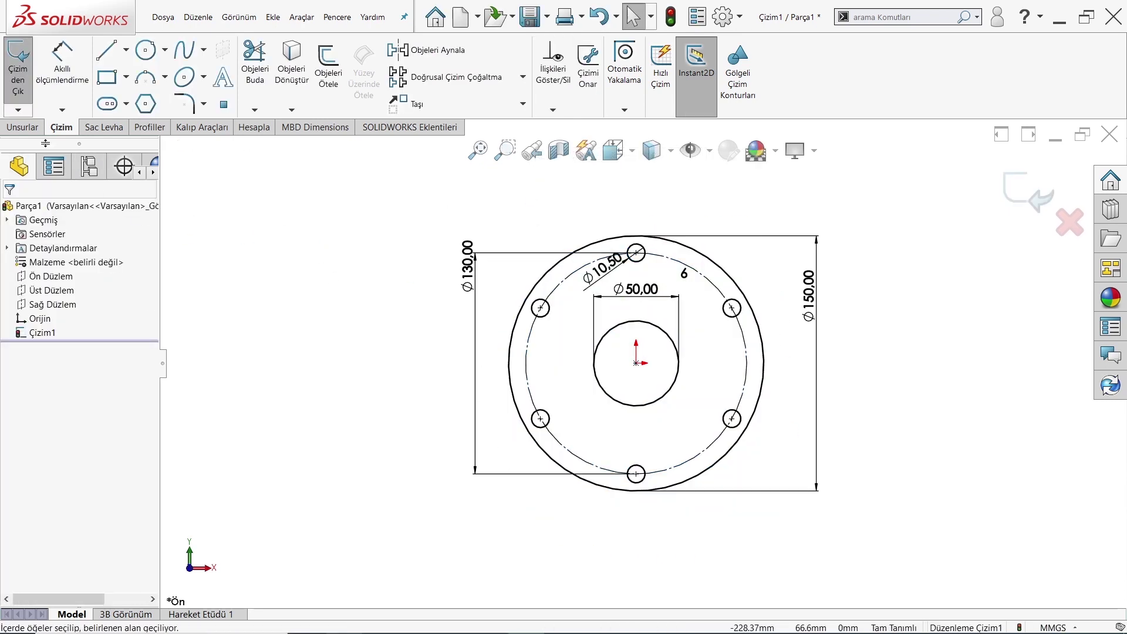
- Extrude the flange sketch 10 mm into a solid plate
left_click(7, 130)
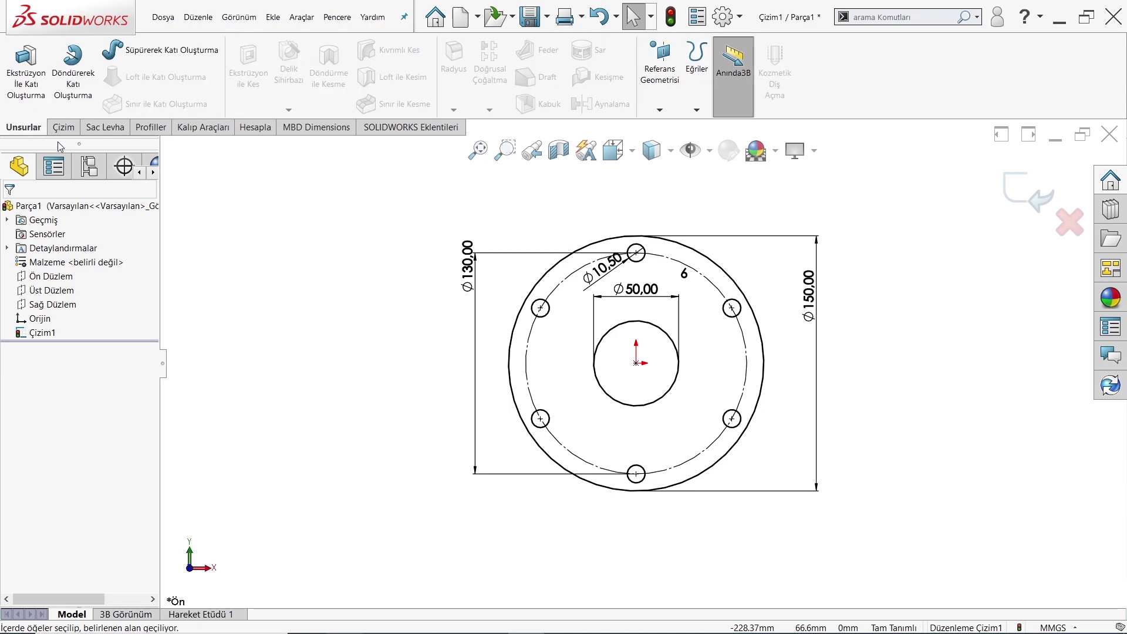
left_click(37, 88)
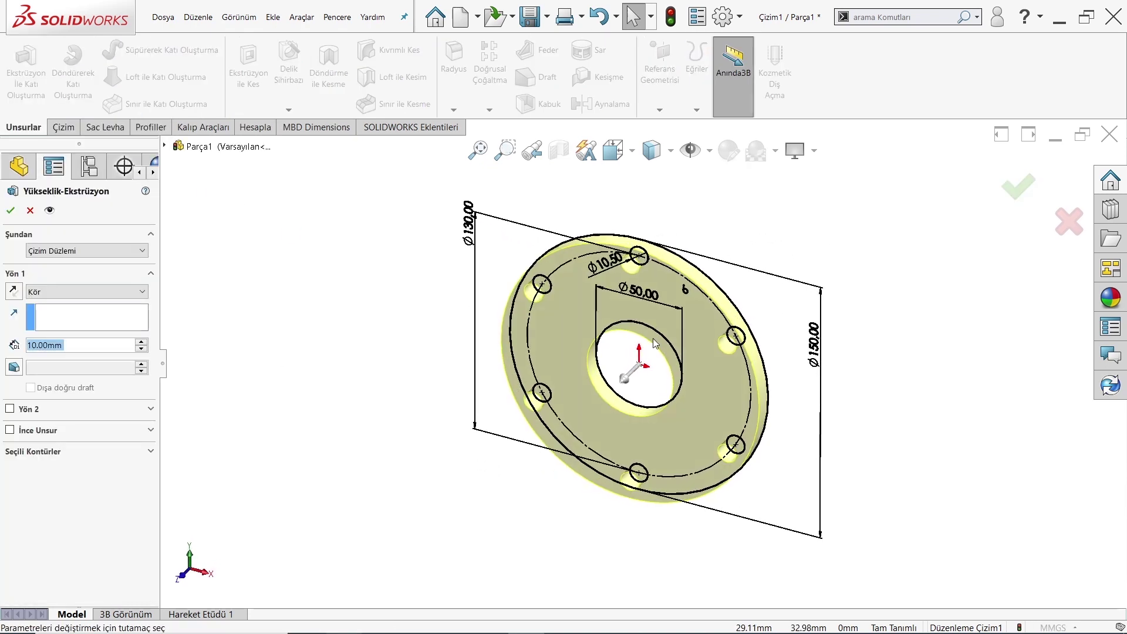
key("Return")
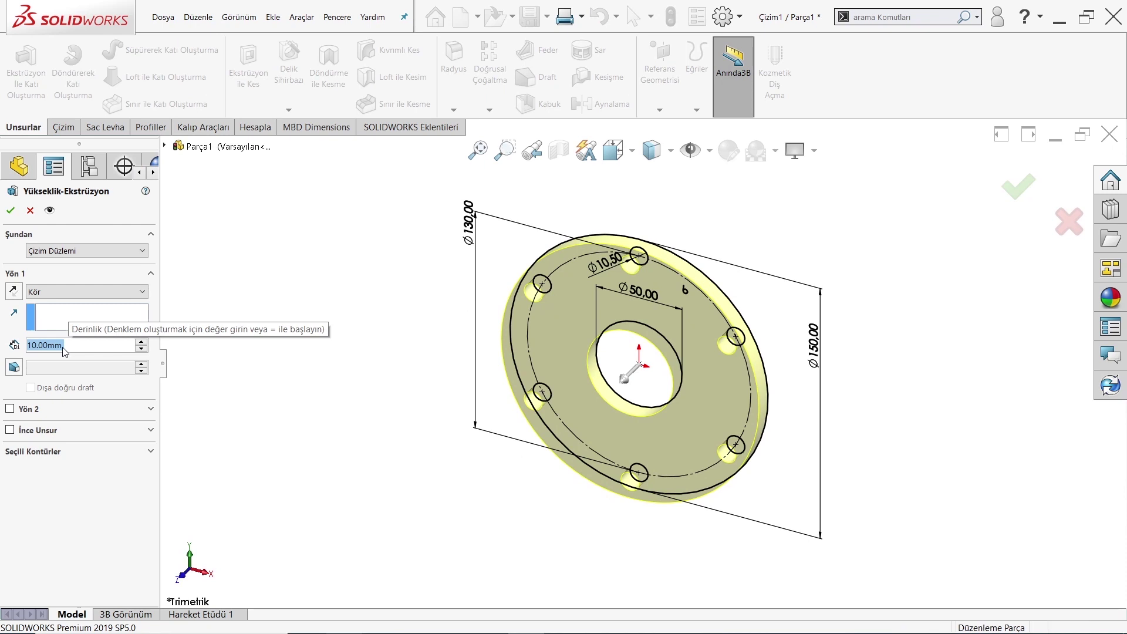
- Start a new sketch on the flange's front face
middle_click_drag(365, 418, 715, 302)
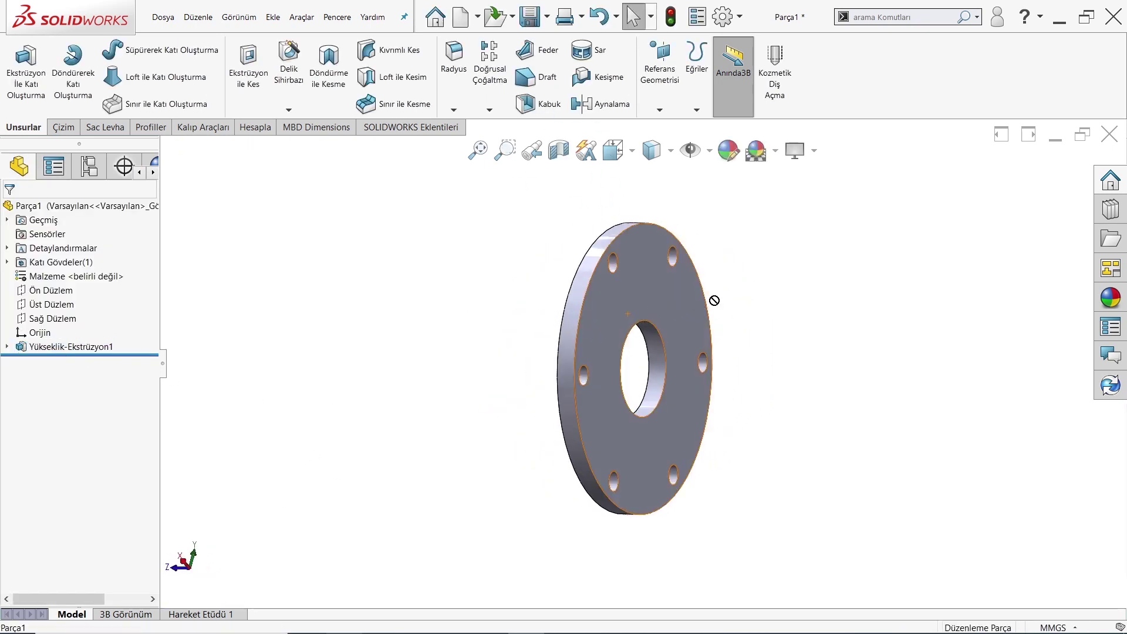
left_click(714, 302)
left_click(750, 274)
- Convert the central hole edge and extrude it 50 mm outward as a 3 mm thin wall
left_click(292, 63)
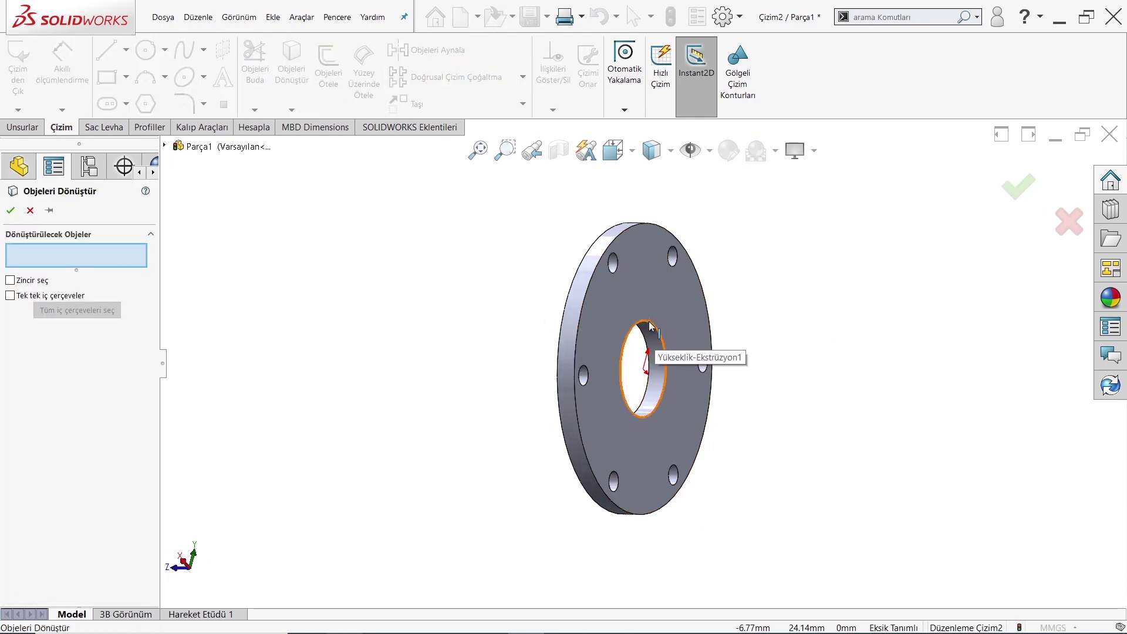
left_click(656, 338)
left_click(11, 213)
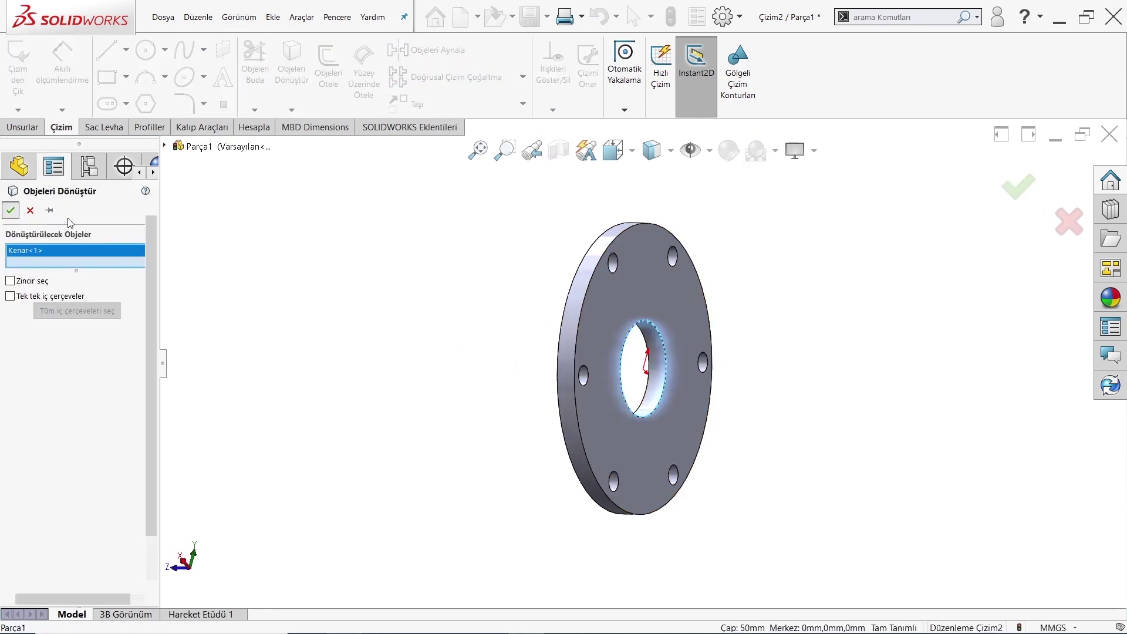
left_click(30, 128)
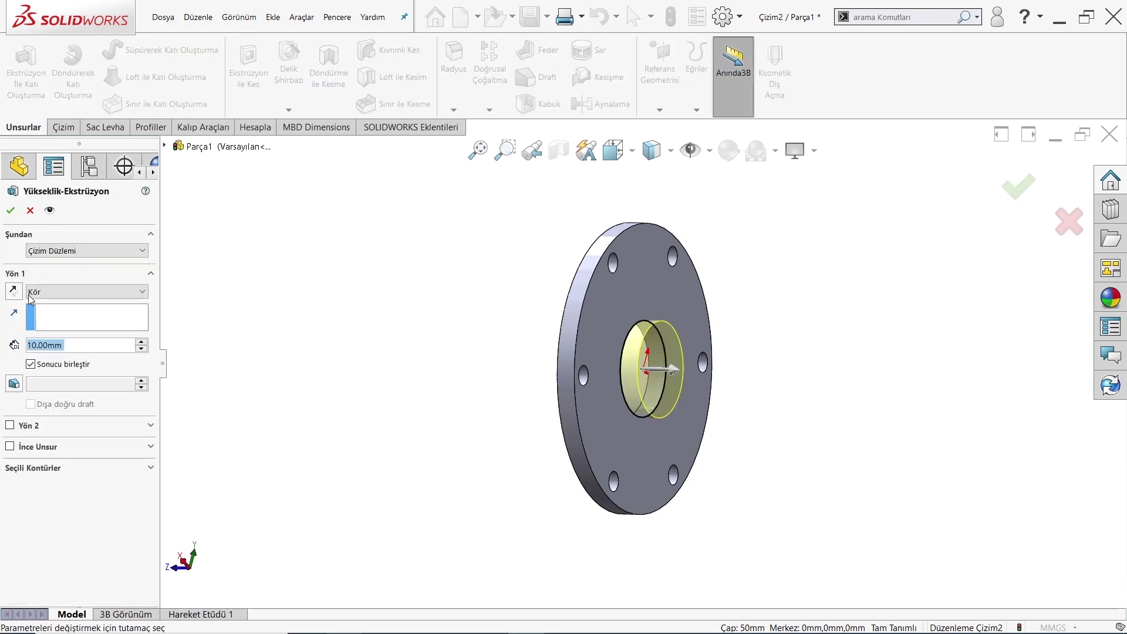
left_click(14, 290)
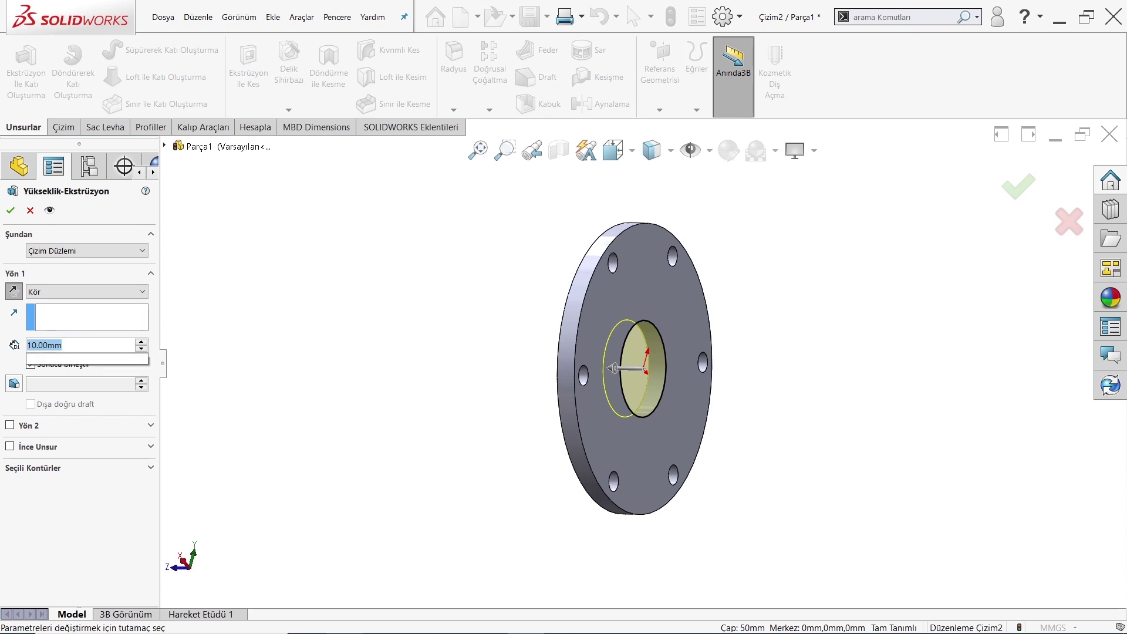
type("50")
key("Return")
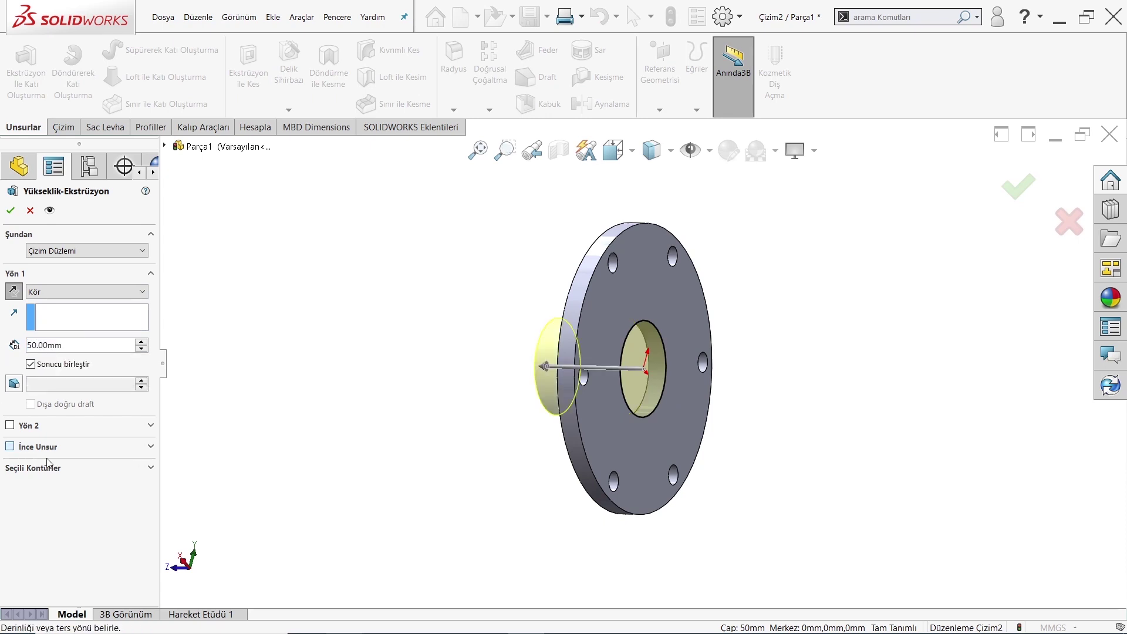
left_click(47, 459)
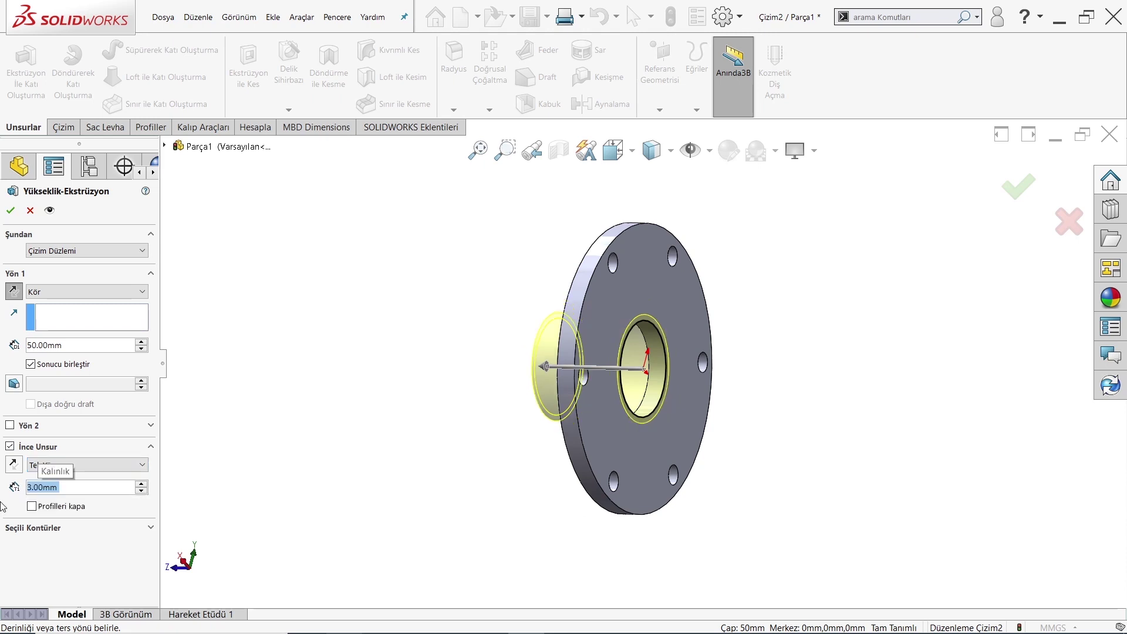
key("Return")
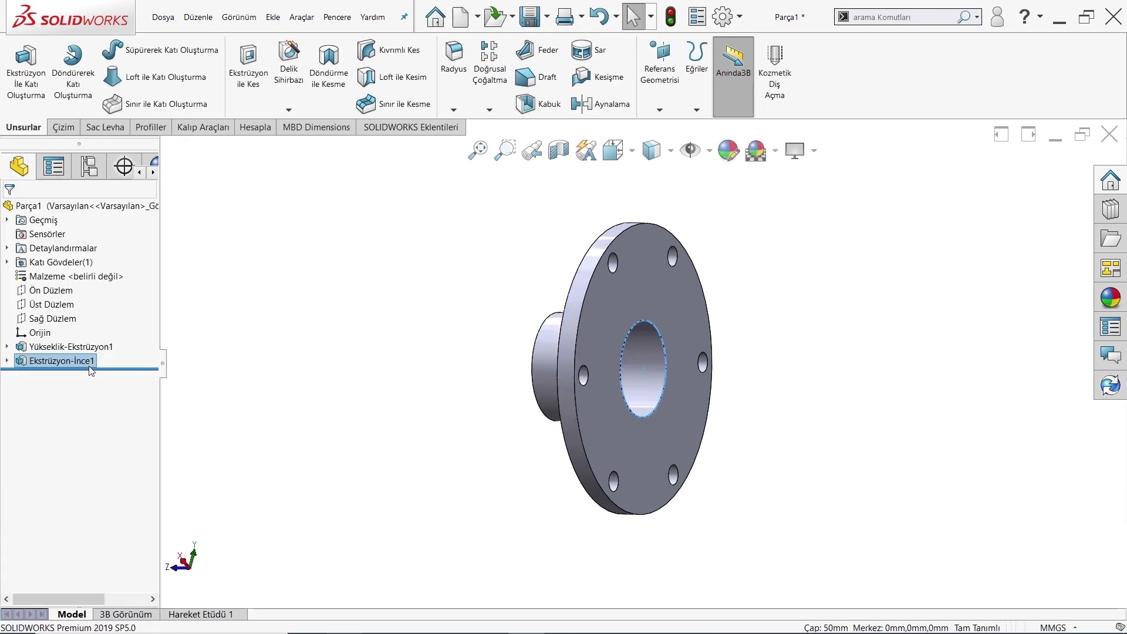
- Edit the pipe neck so the 3 mm wall lies inside the hole
left_click(89, 360)
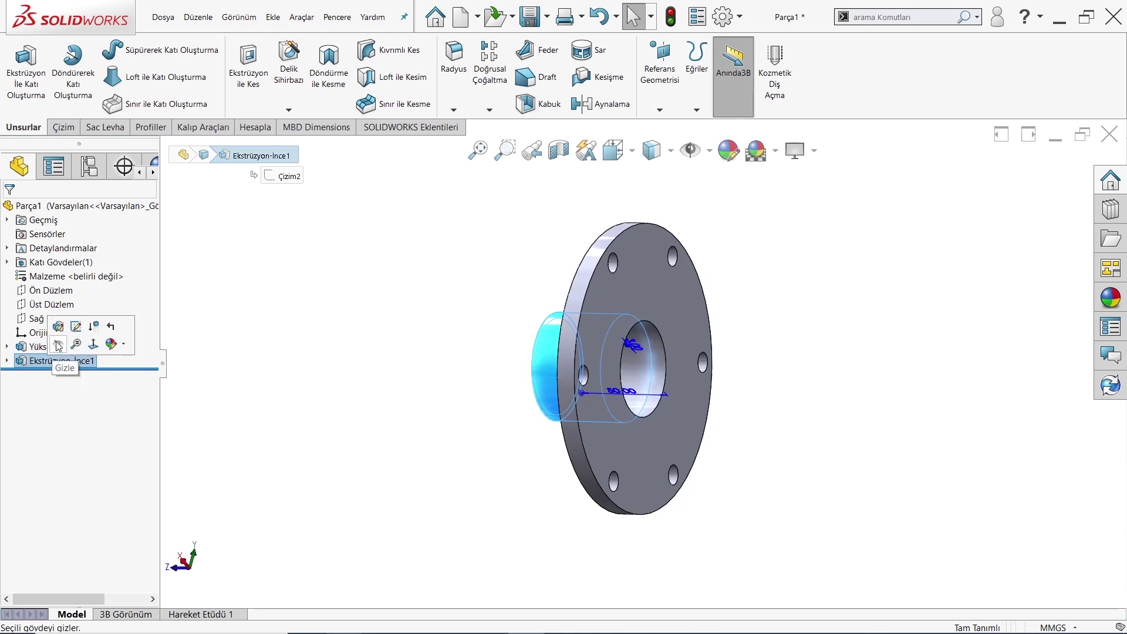
left_click(58, 333)
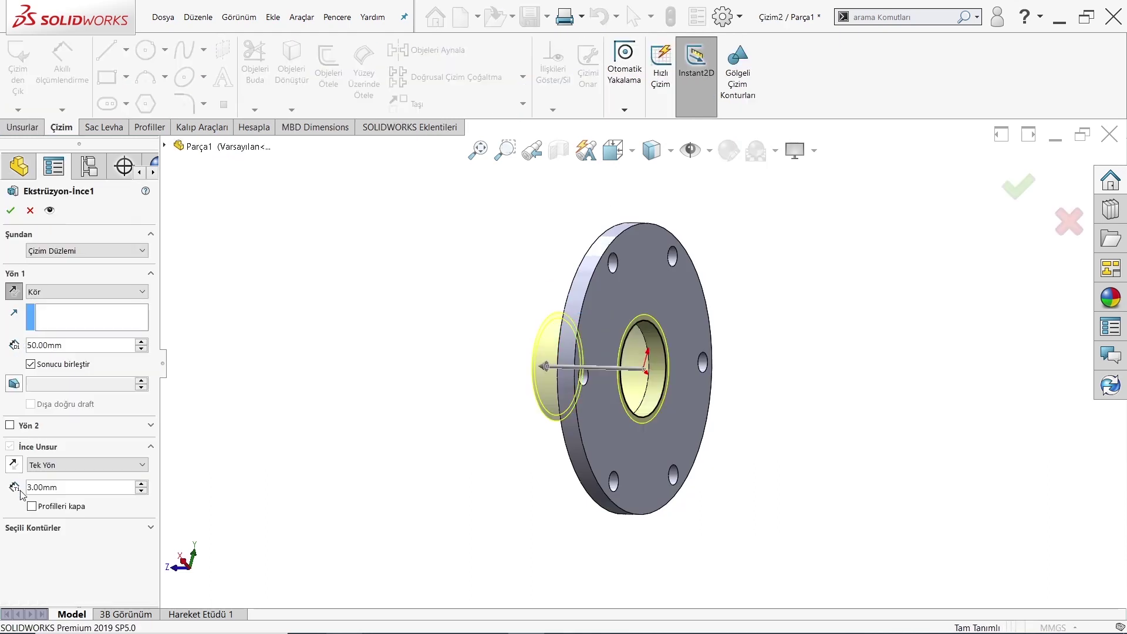
left_click(20, 469)
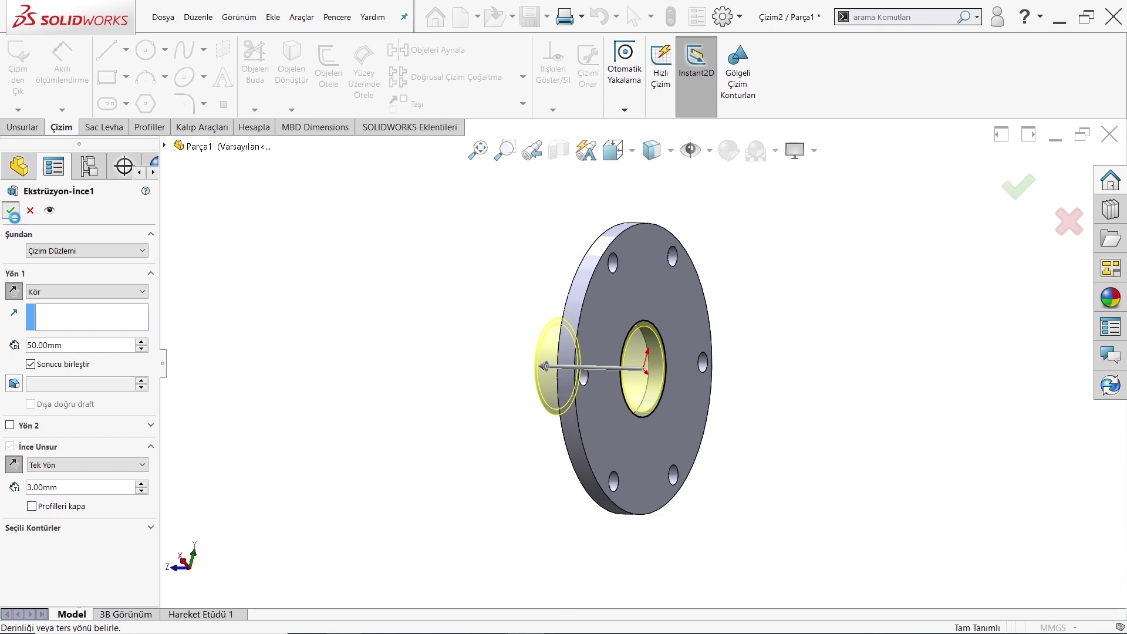
left_click(11, 210)
middle_click_drag(517, 310, 611, 335)
scroll(520, 333, "down", 3)
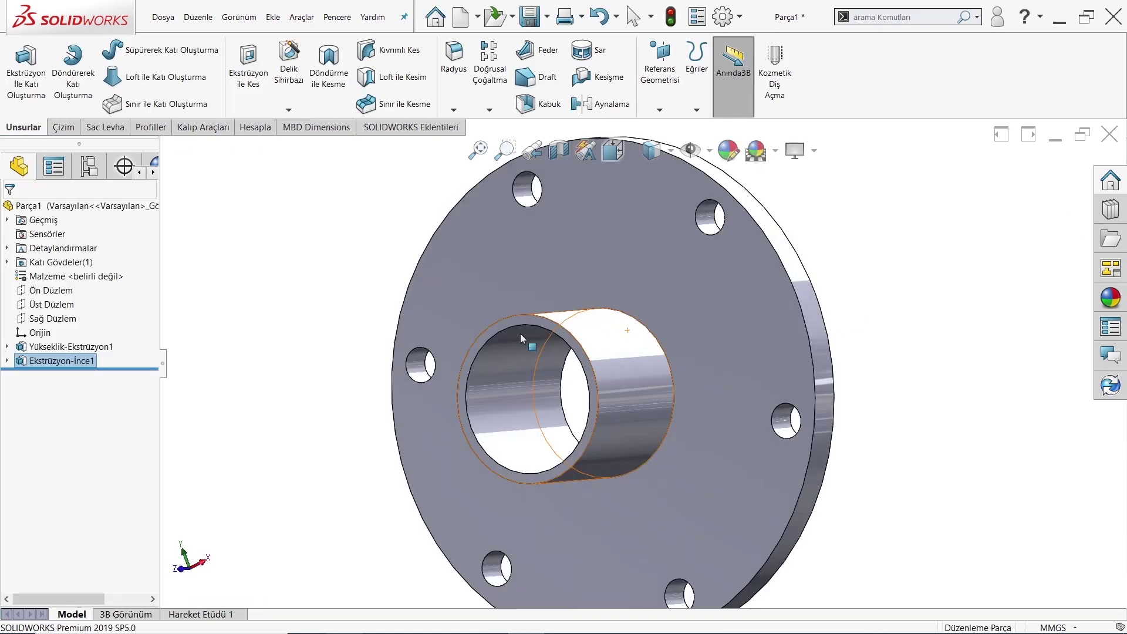
left_click(517, 326)
mouse_move(518, 327)
middle_mouse_down()
mouse_move(408, 355)
mouse_move(539, 252)
mouse_move(549, 385)
middle_mouse_up()
left_click(449, 463)
left_click(577, 251)
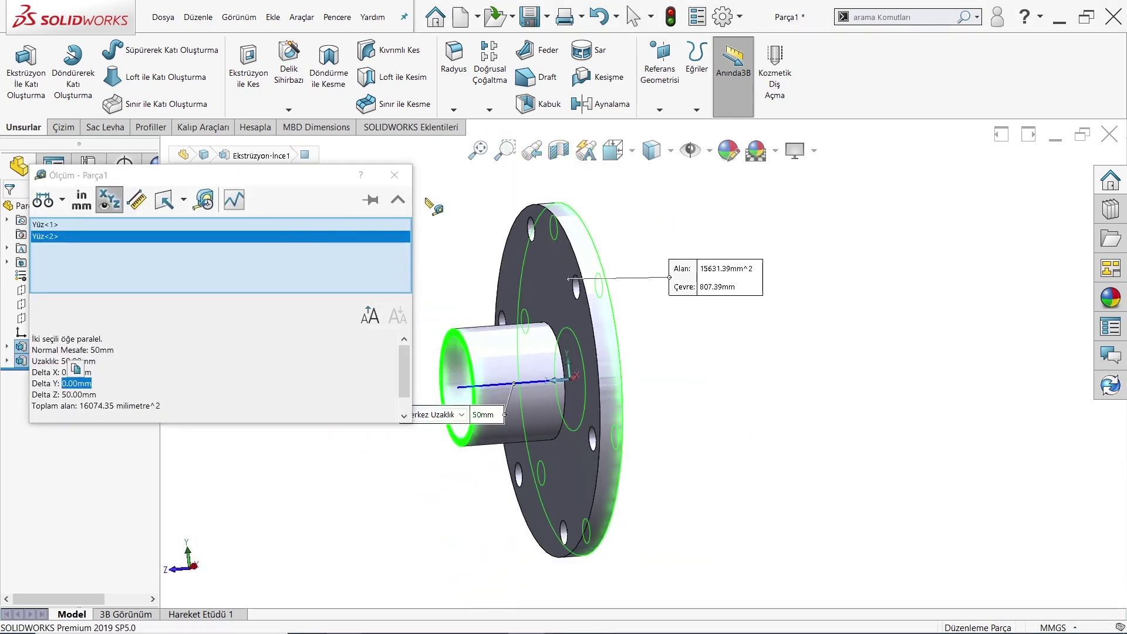
left_click(395, 175)
left_click(307, 619)
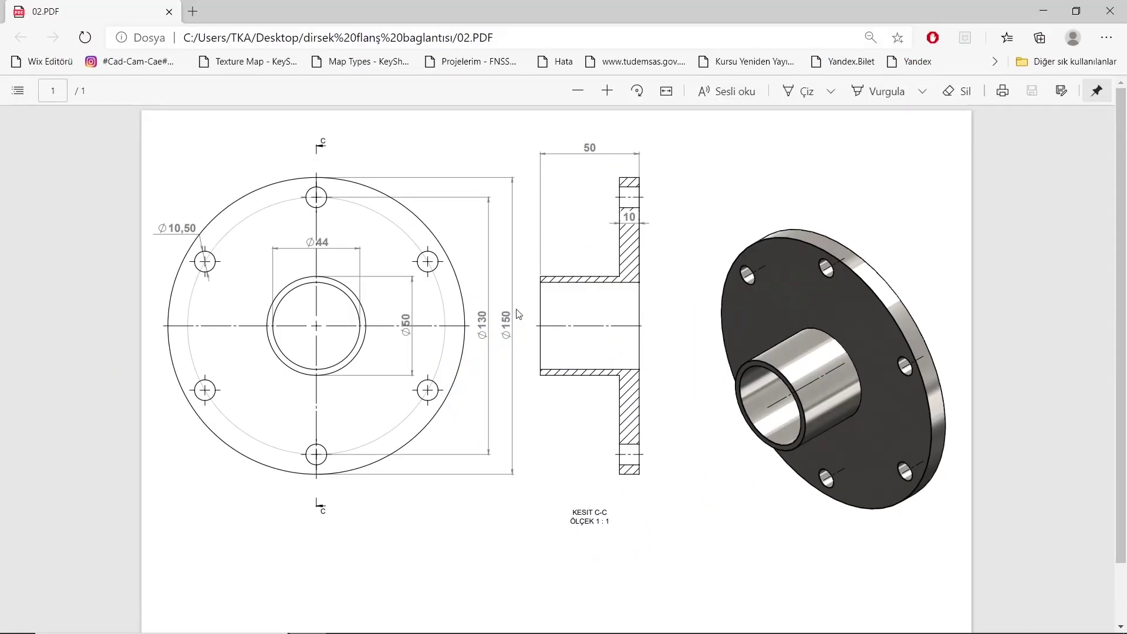
left_click(335, 619)
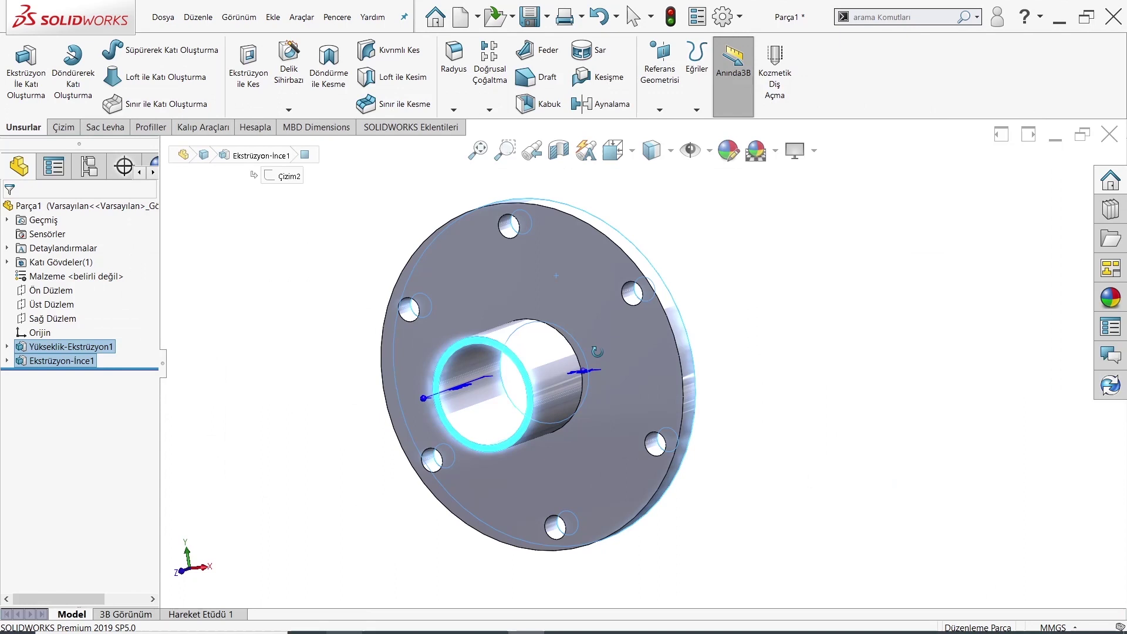
- Apply the Metal > Steel polished steel appearance to the flange and inspect it
left_click(843, 389)
key("ctrl+2")
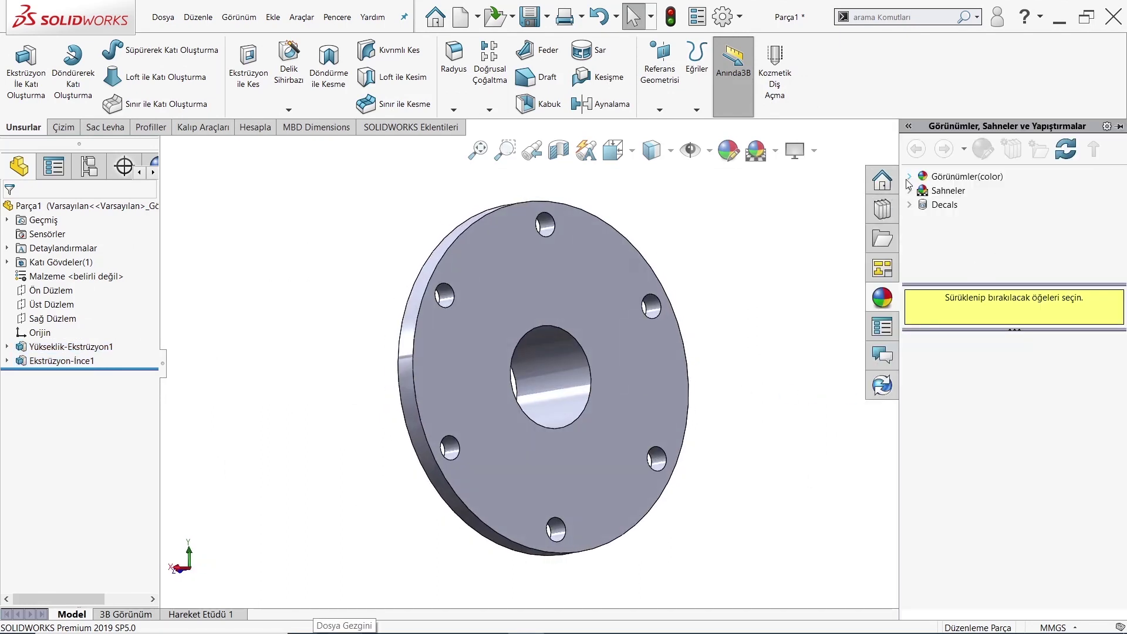
left_click(909, 177)
double_click(936, 206)
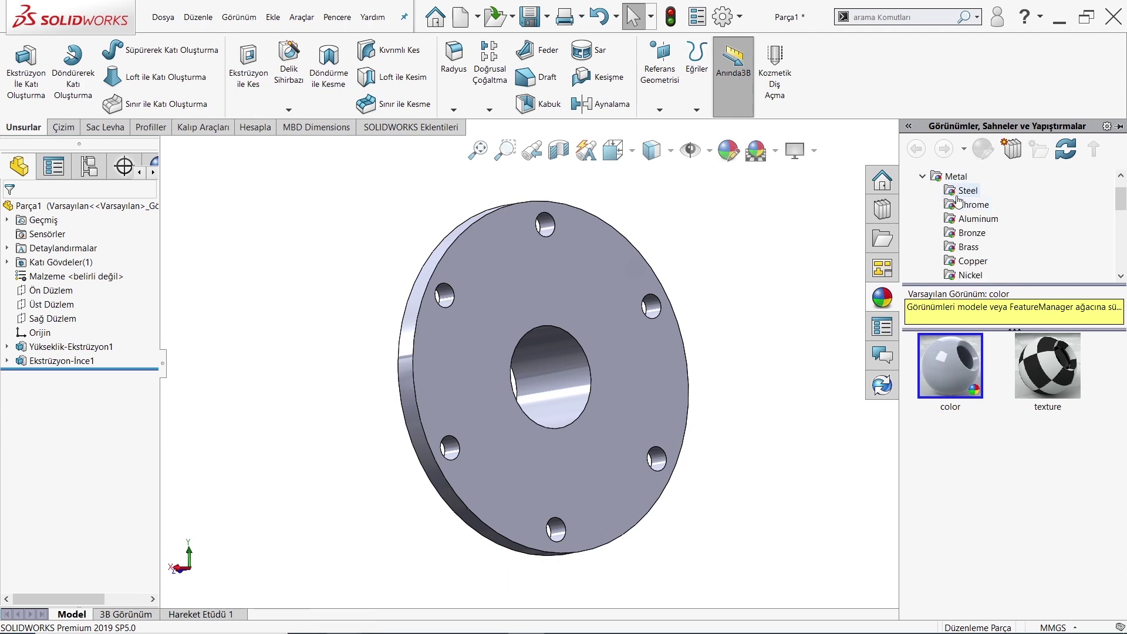
left_click(959, 199)
double_click(956, 368)
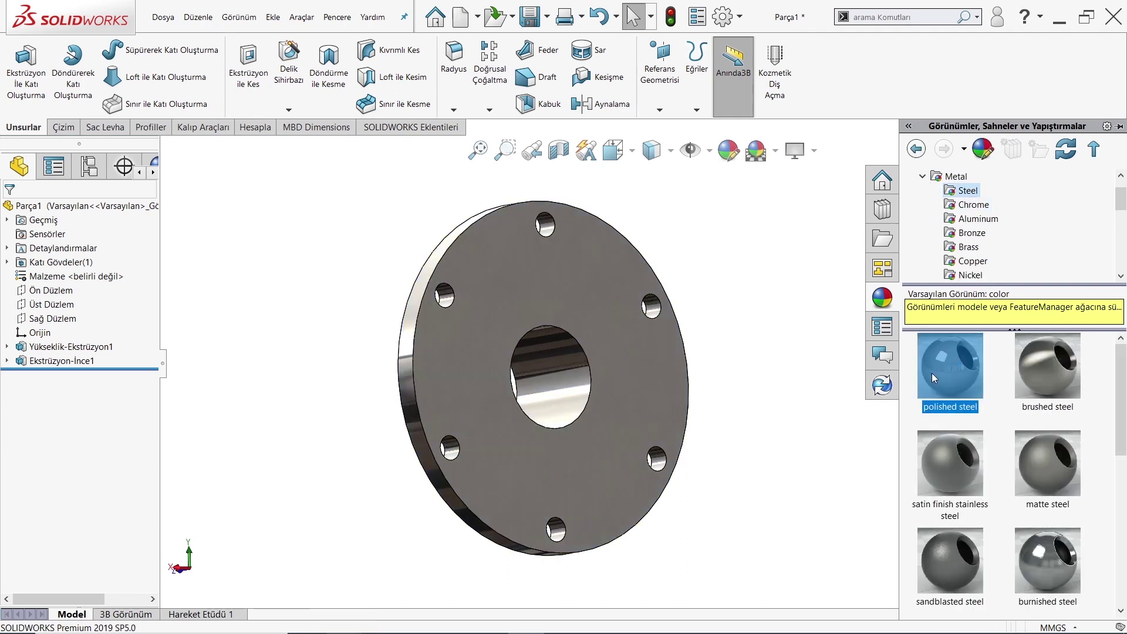
mouse_move(790, 399)
middle_mouse_down()
mouse_move(584, 375)
mouse_move(749, 383)
mouse_move(479, 408)
middle_mouse_up()
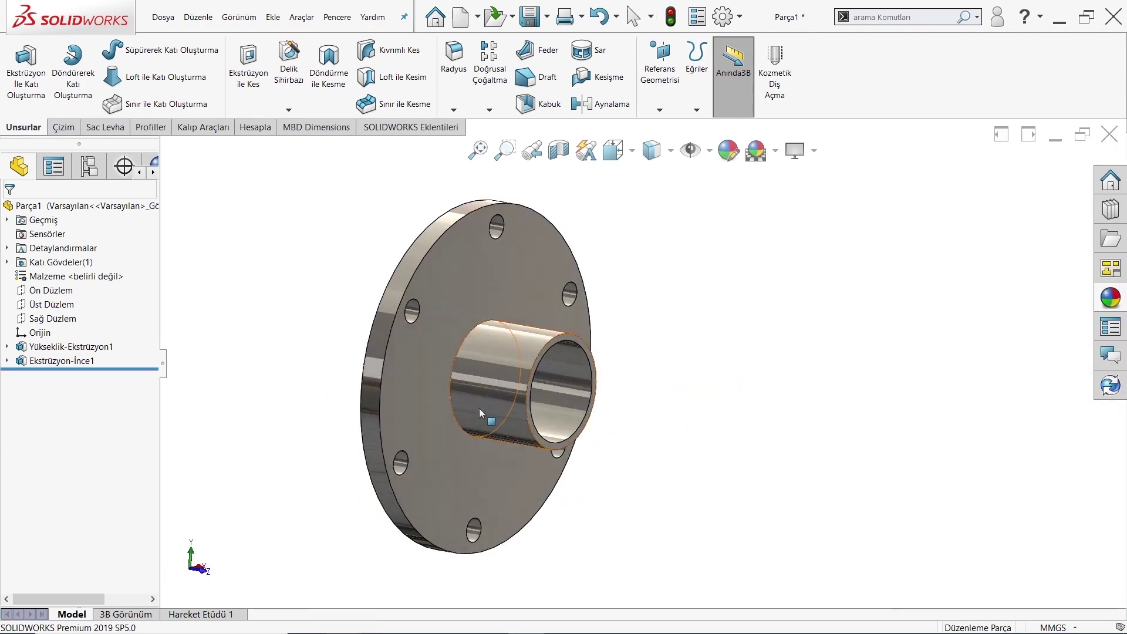
mouse_move(461, 469)
middle_mouse_down()
mouse_move(282, 314)
mouse_move(463, 453)
mouse_move(619, 424)
middle_mouse_up()
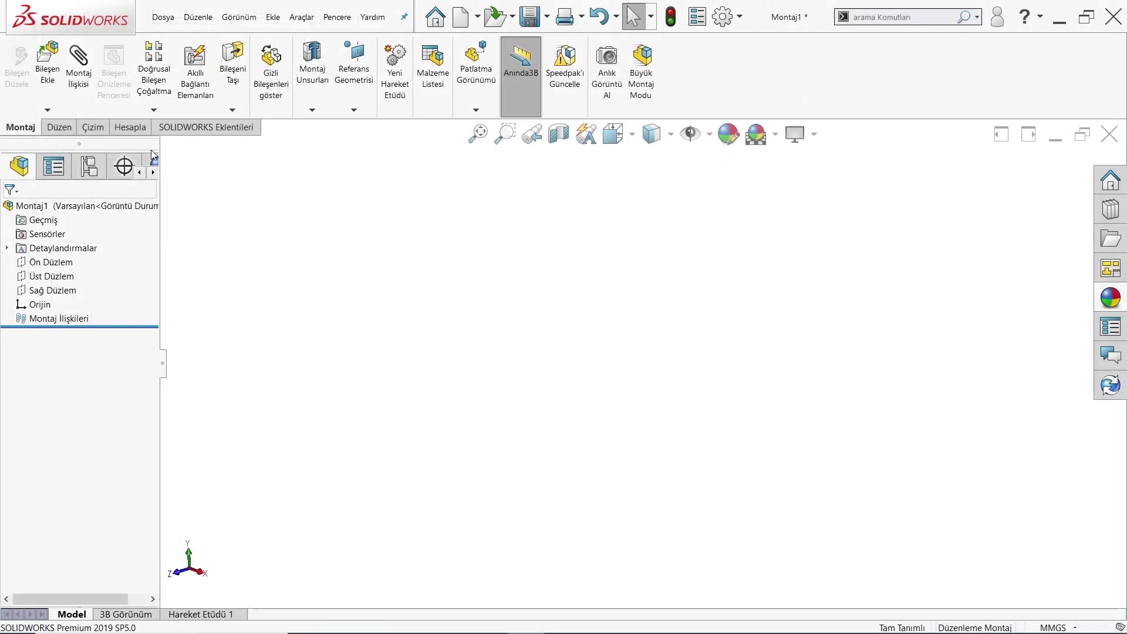
- Insert tee pipe part 01 as the first assembly component at the origin
left_click(62, 87)
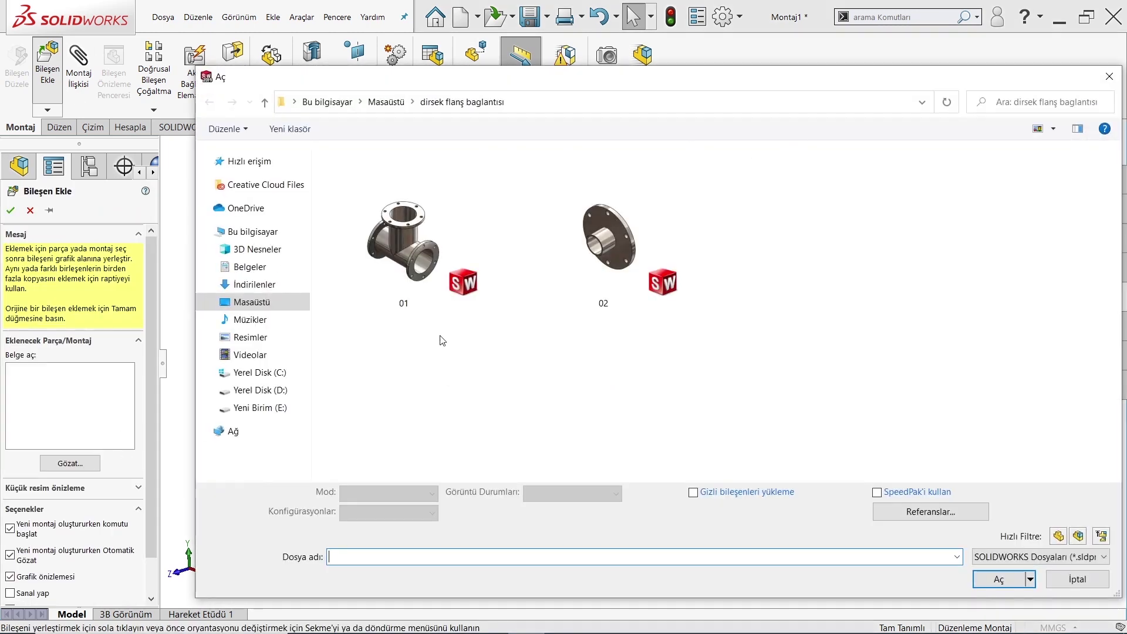
left_click(1007, 565)
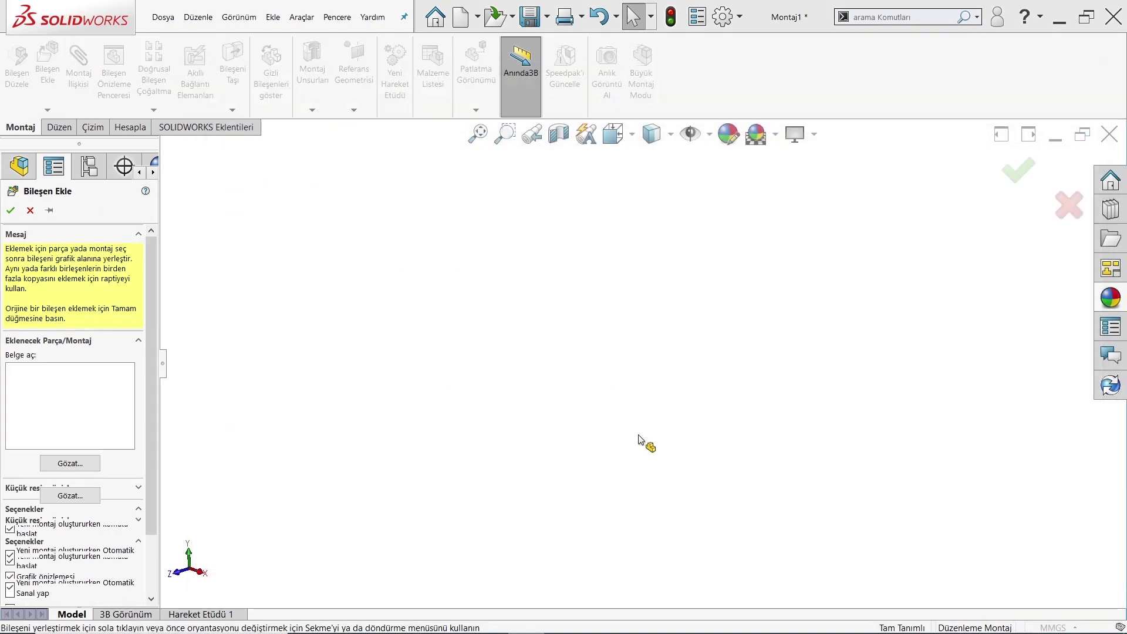
middle_click_drag(632, 356, 608, 331)
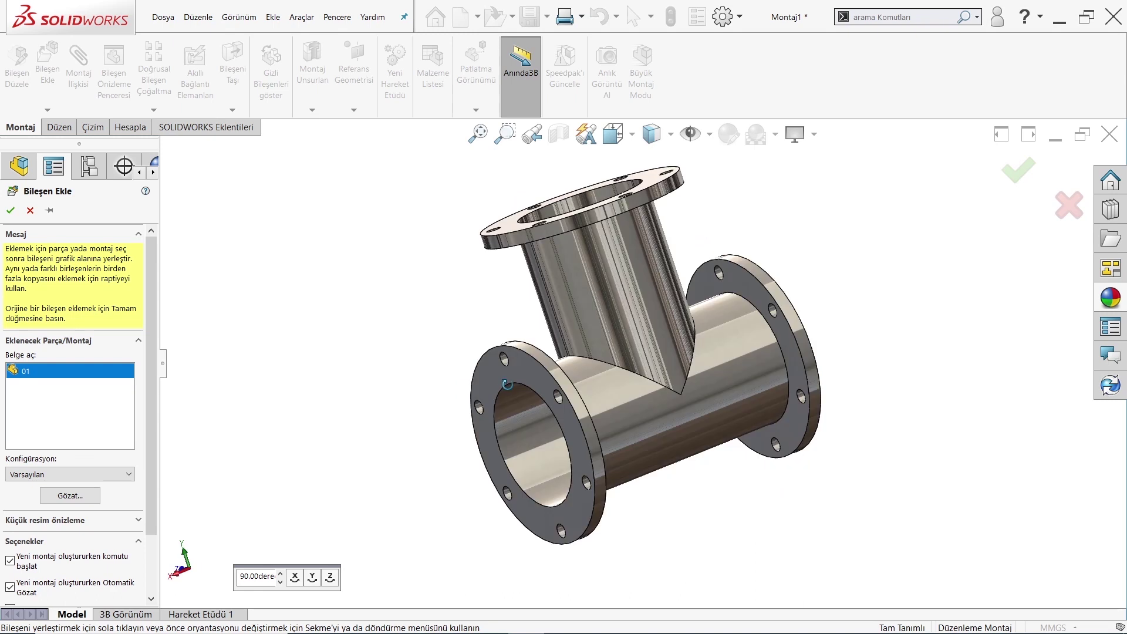
left_click(608, 332)
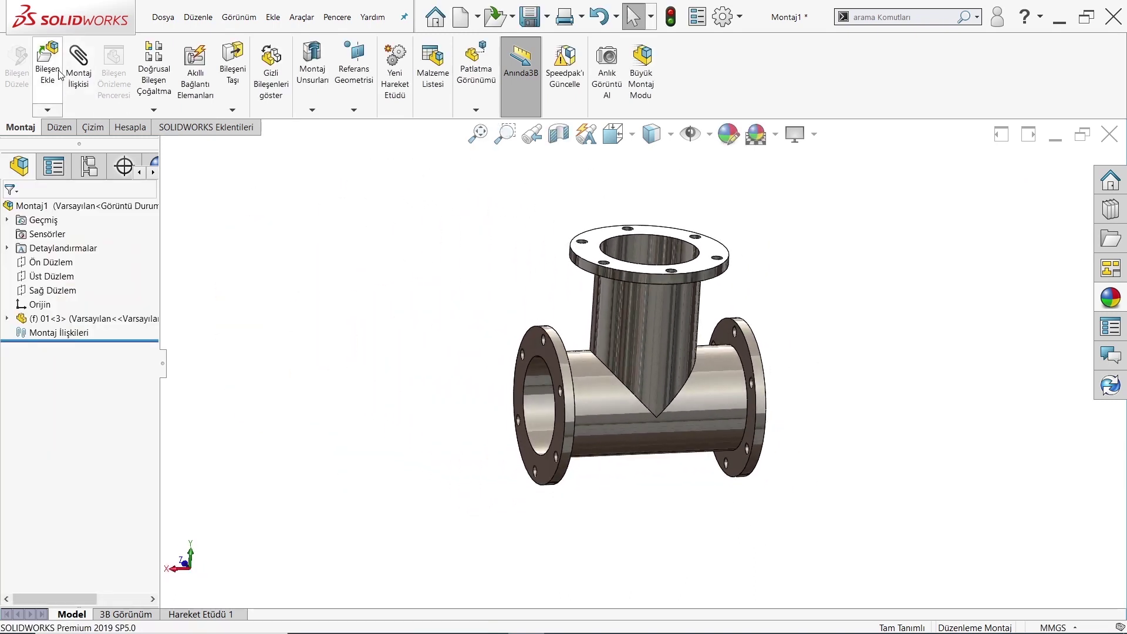
- Insert flange part 02 and drop it to the upper left of the tee
left_click(59, 73)
left_click(584, 283)
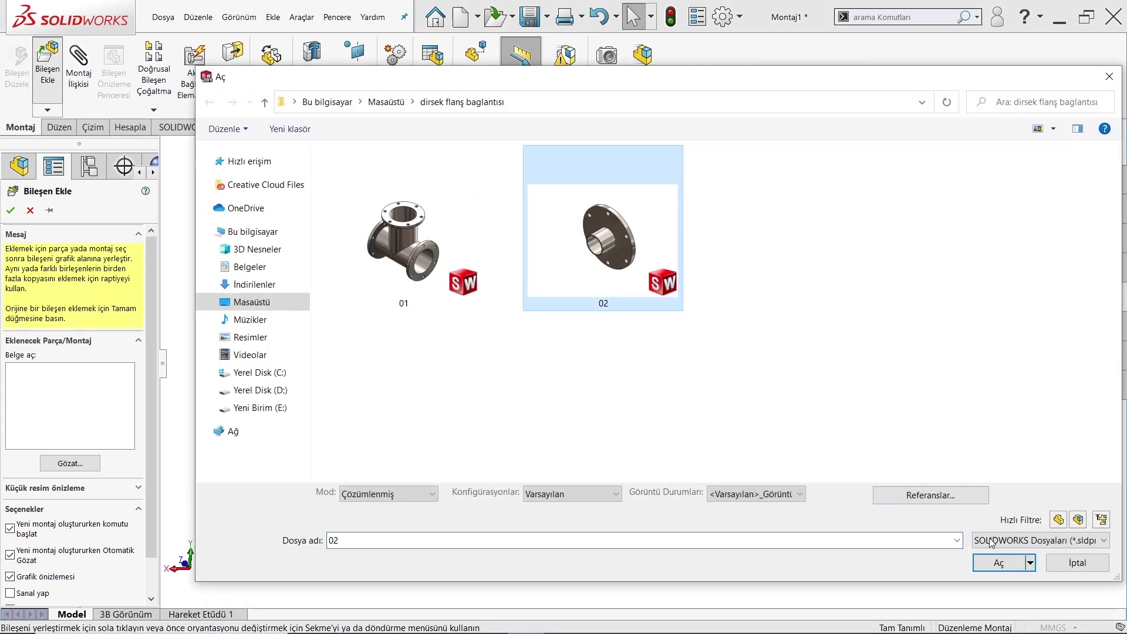
left_click(1002, 562)
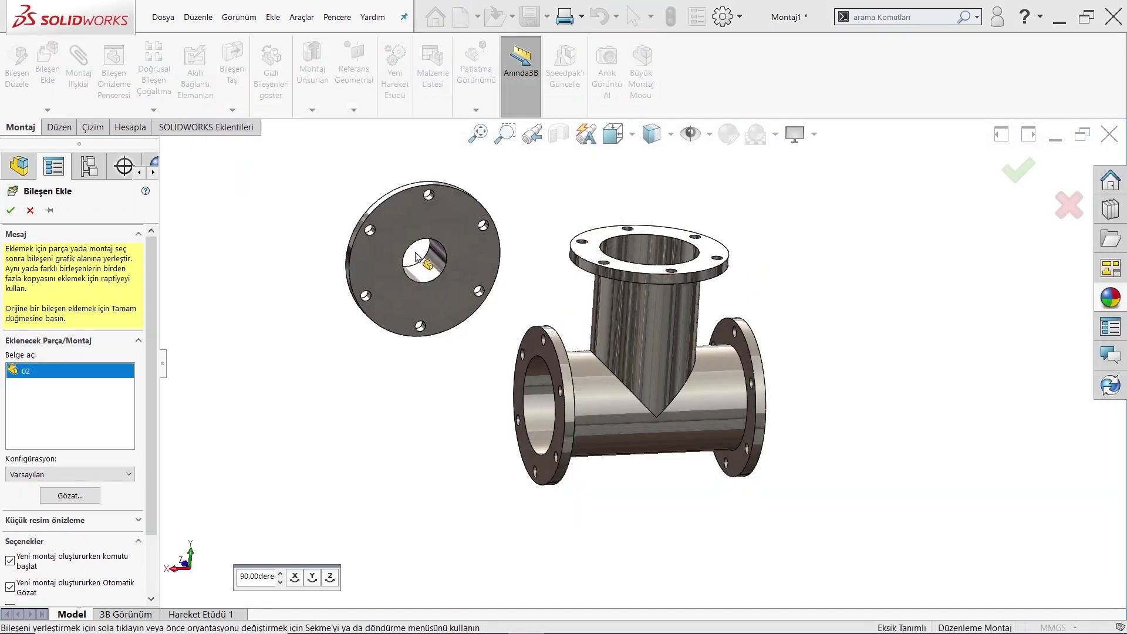
left_click(408, 246)
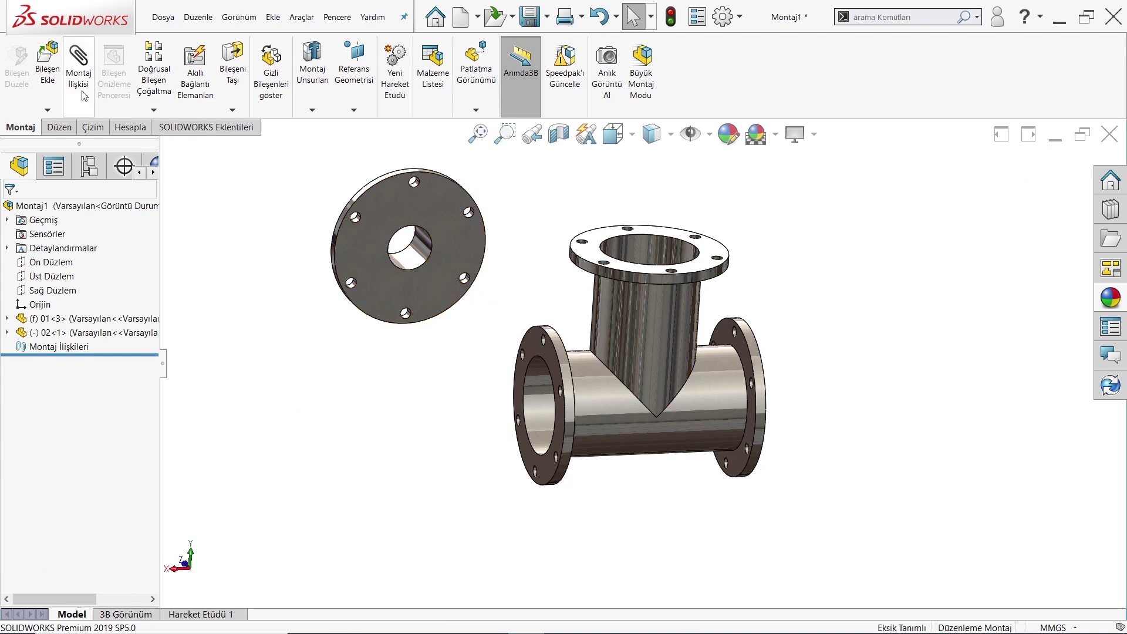
- Mate the flange bore concentric with the tee's left bore, flipped to face it
left_click(78, 68)
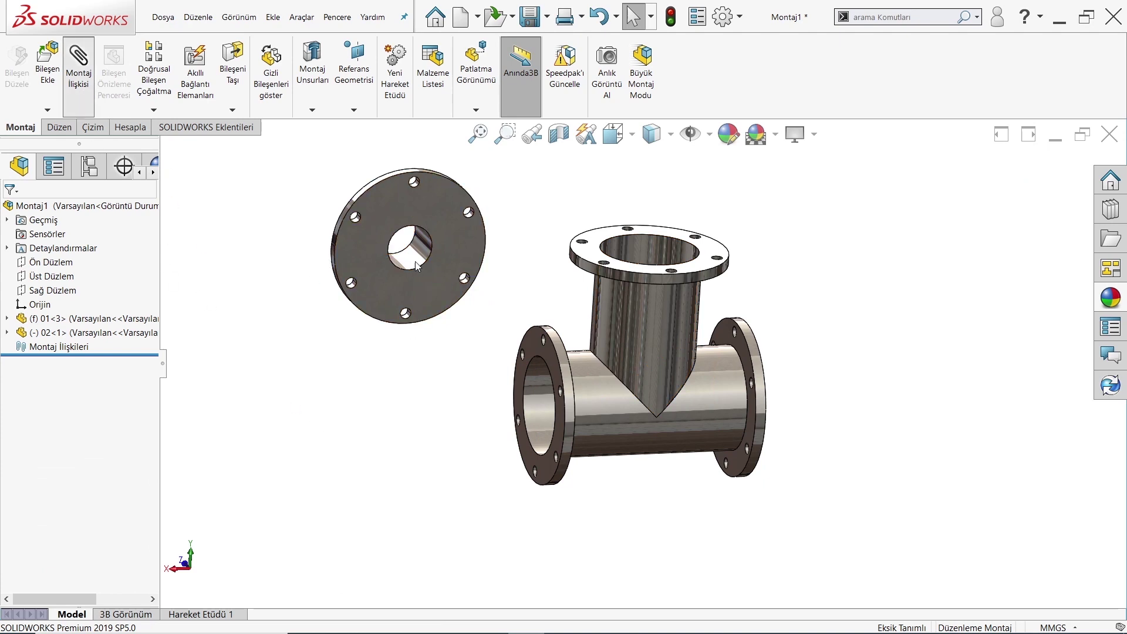
left_click(411, 247)
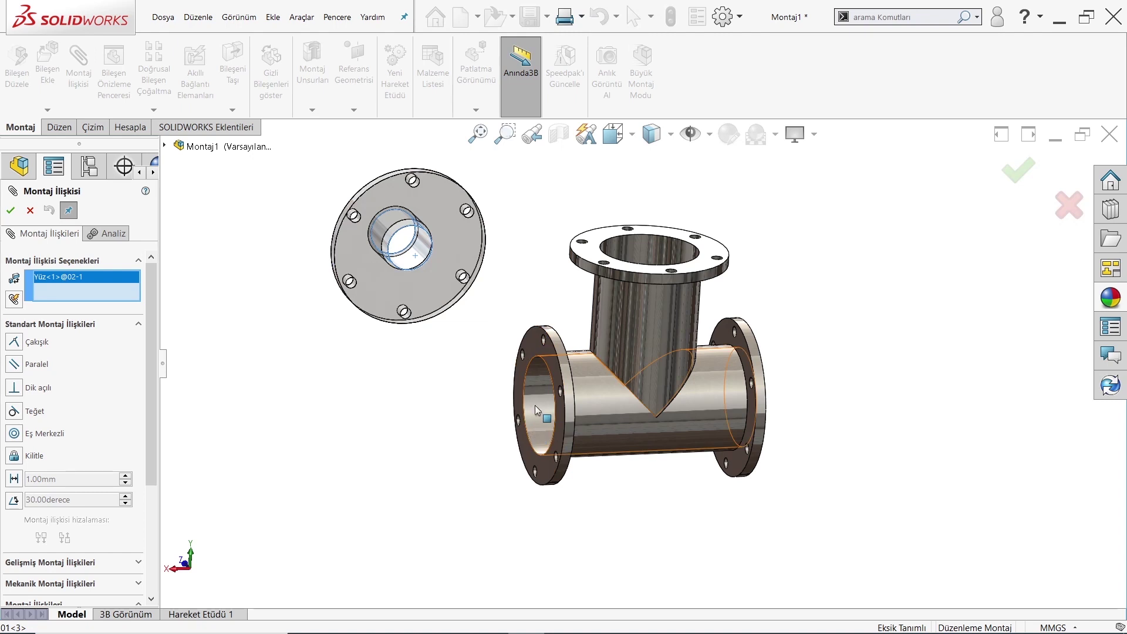
left_click(534, 405)
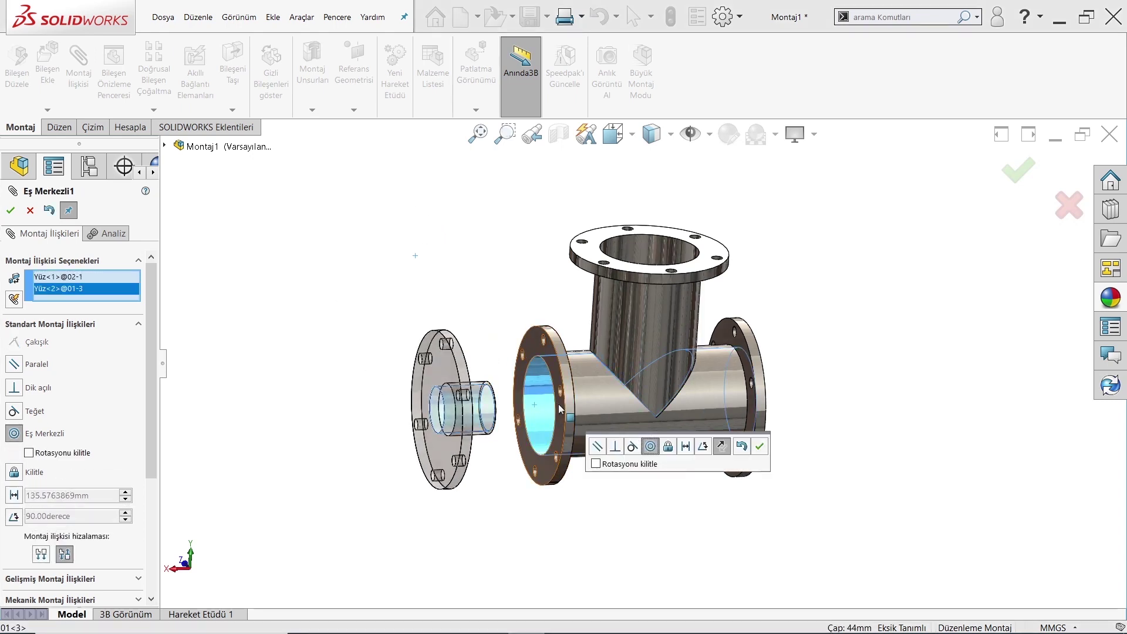
left_click(726, 450)
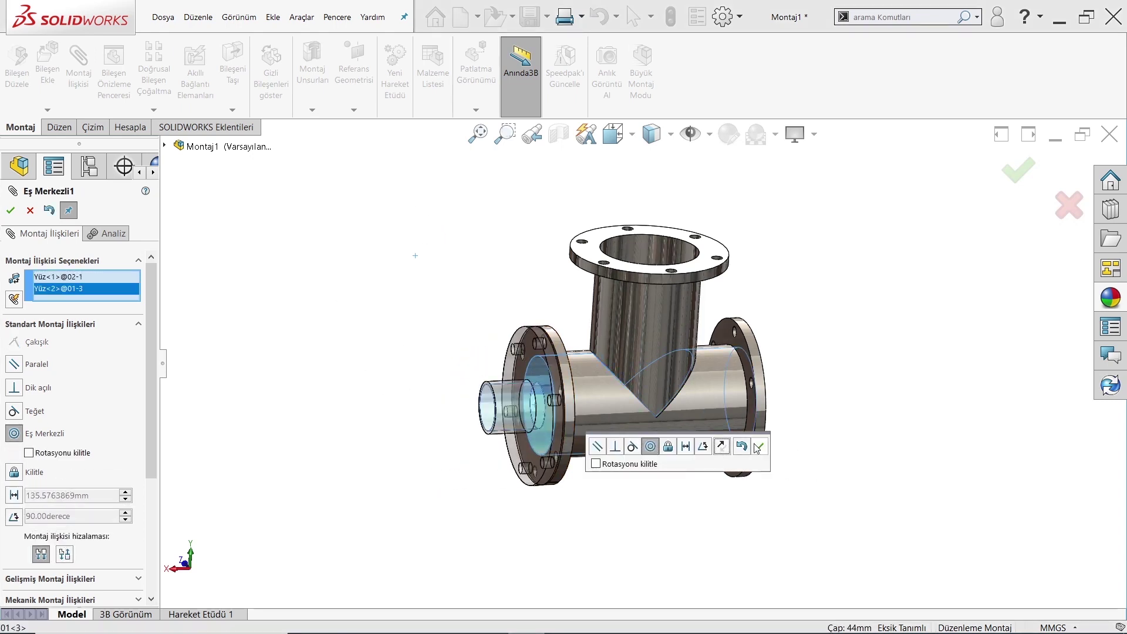
key("Return")
- Mate the flange's contact face coincident with the tee's end face
scroll(557, 336, "down", 3)
middle_click_drag(557, 336, 429, 380)
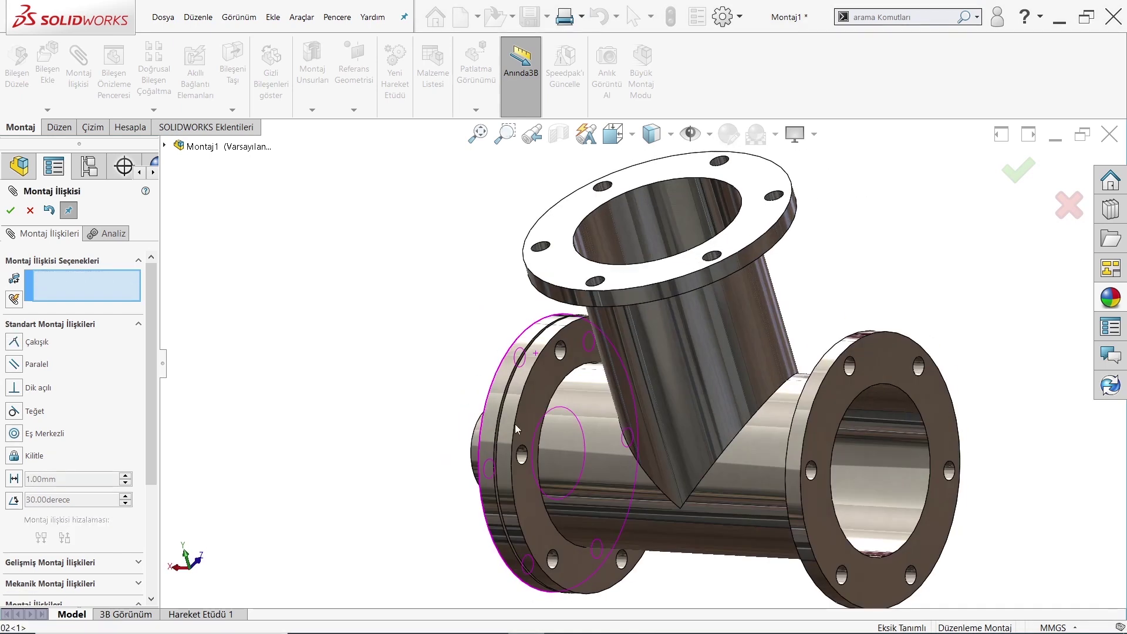
left_click(428, 380)
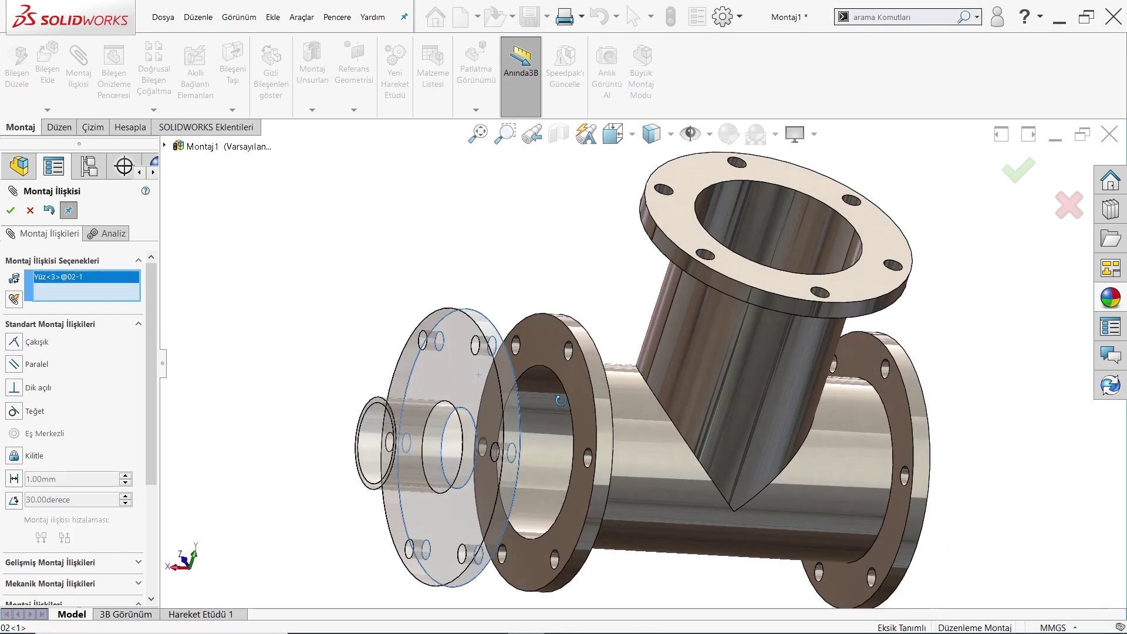
left_click(575, 379)
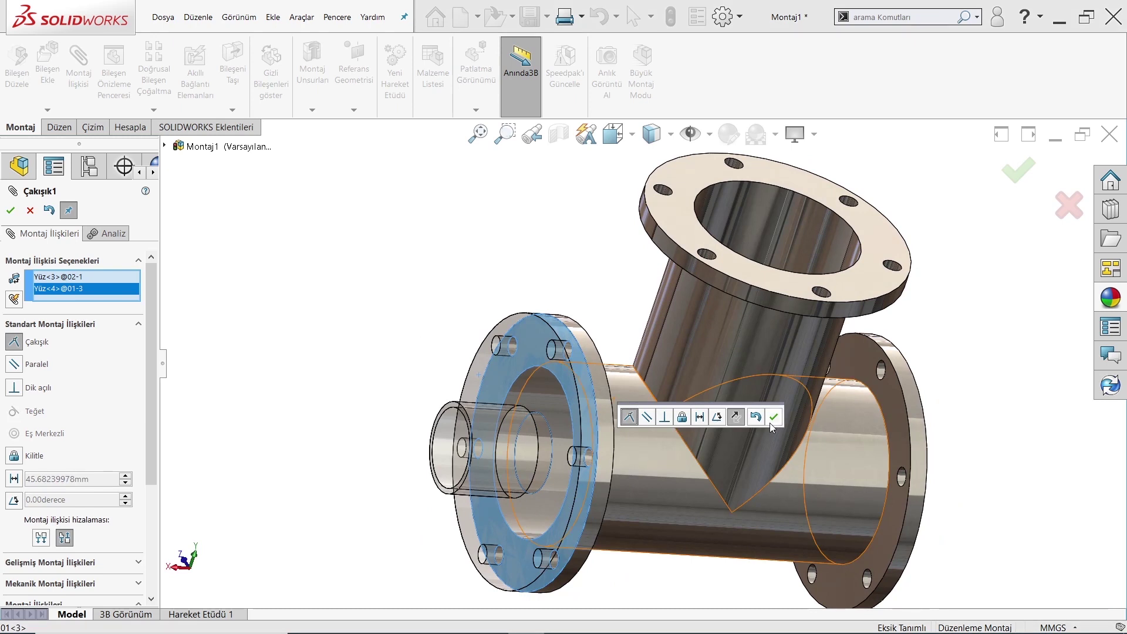
key("Return")
- Align a flange bolt hole concentric with the tee's, then copy the flange above the tee
scroll(617, 346, "down", 5)
scroll(617, 346, "down", 3)
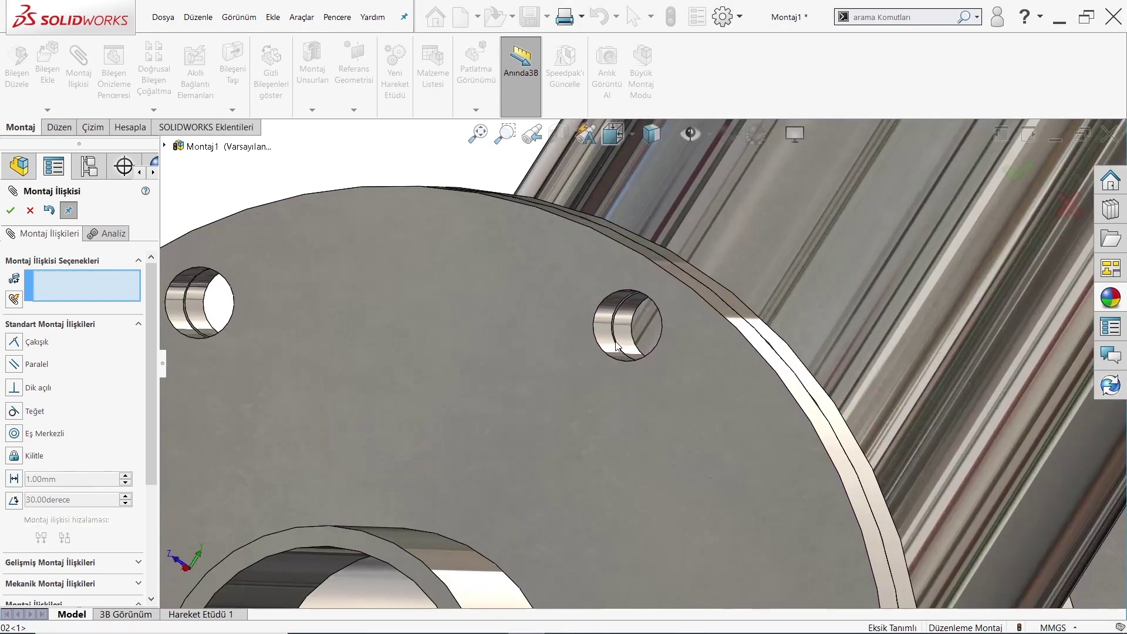
left_click(619, 337)
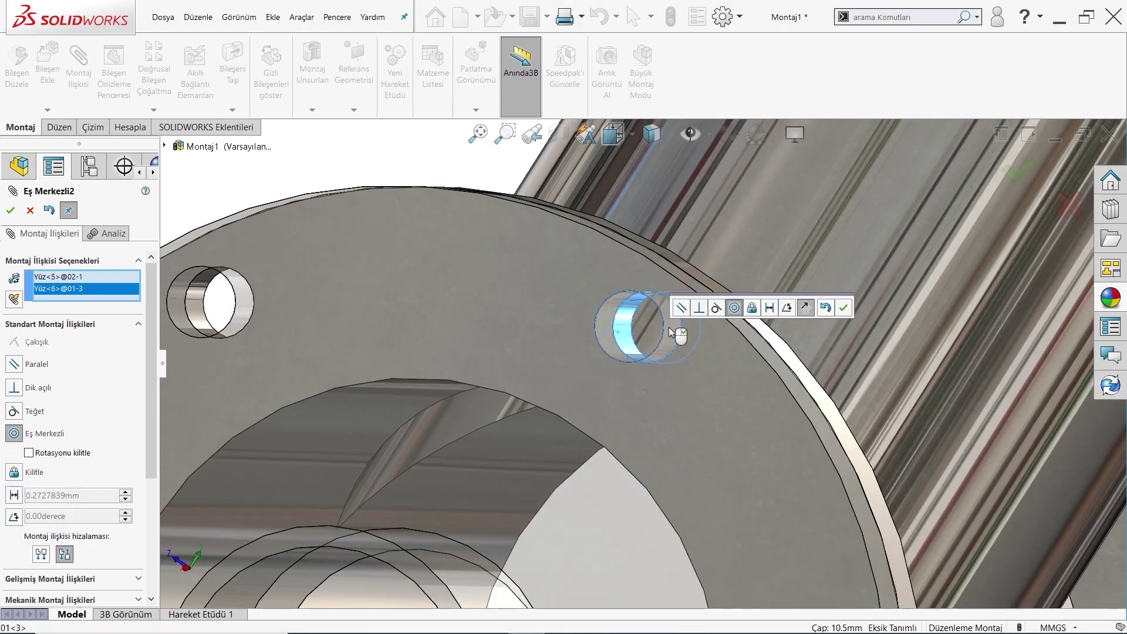
left_click(844, 307)
scroll(619, 390, "up", 4)
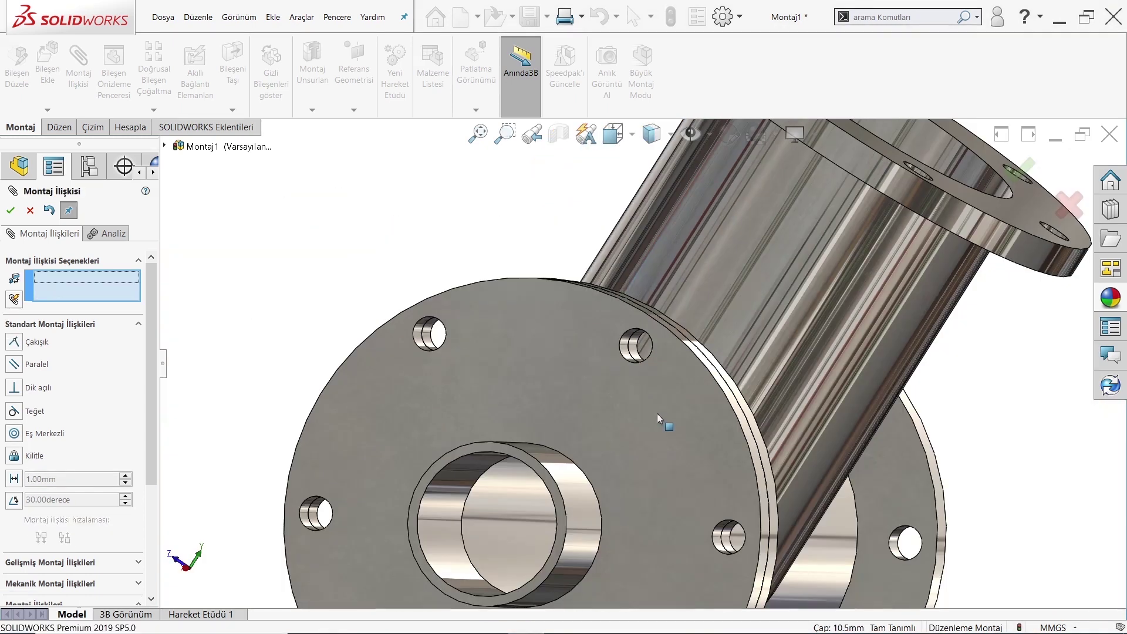
scroll(659, 423, "up", 3)
scroll(687, 389, "up", 3)
scroll(687, 389, "up", 2)
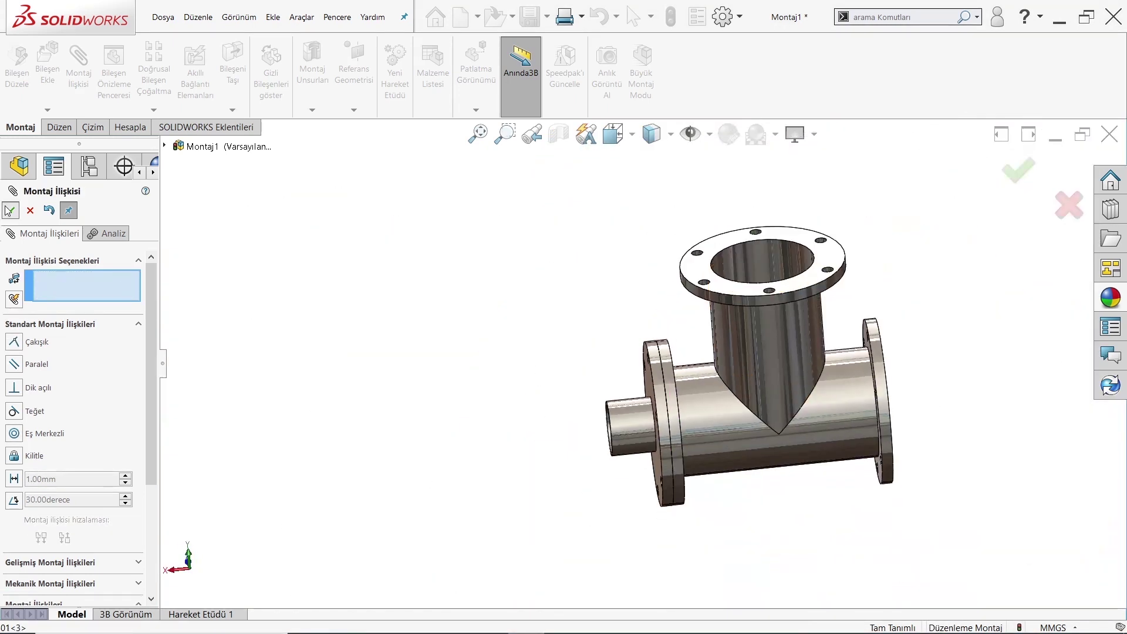
left_click(9, 210)
left_click_drag(631, 416, 572, 278)
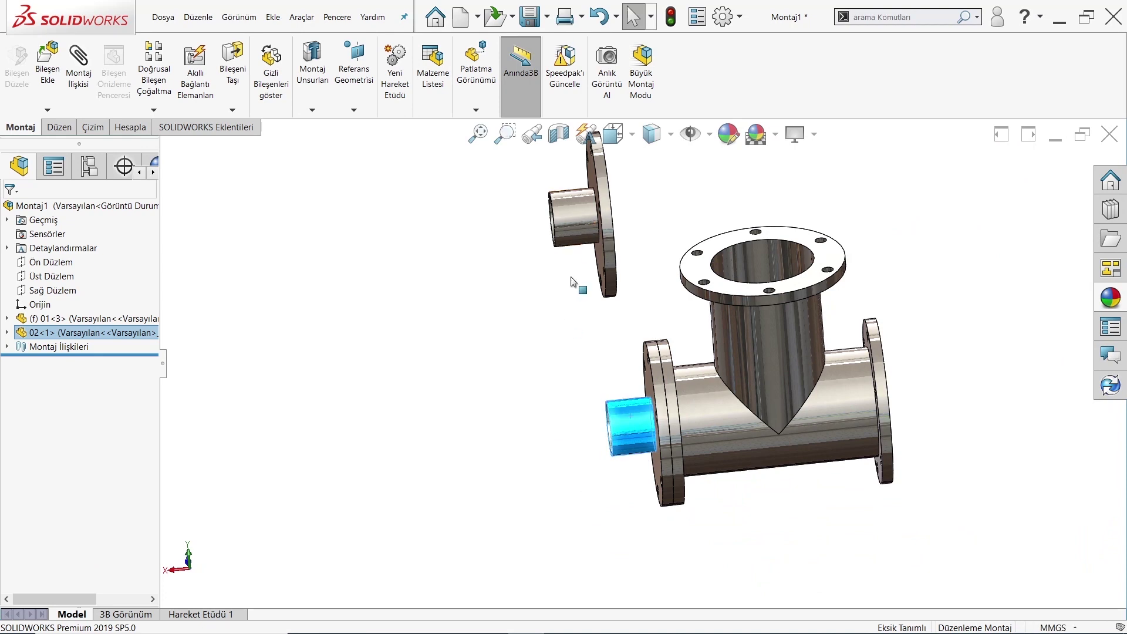
- Make the new flange copy concentric with the tee's top branch flange rim
scroll(588, 270, "down", 3)
left_click(604, 273)
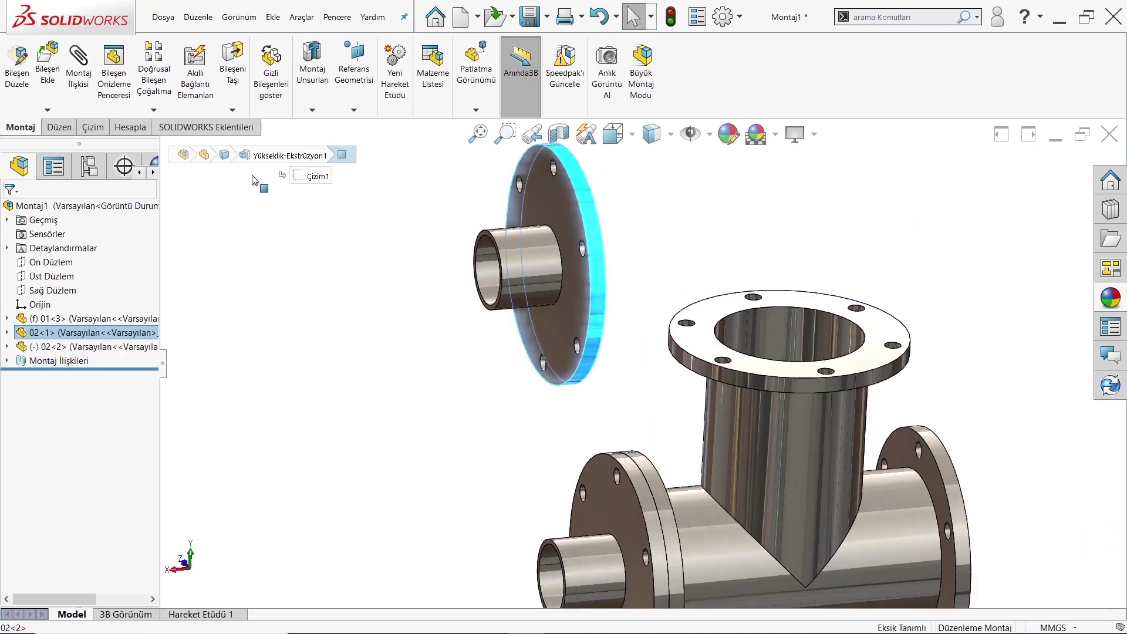
key("m")
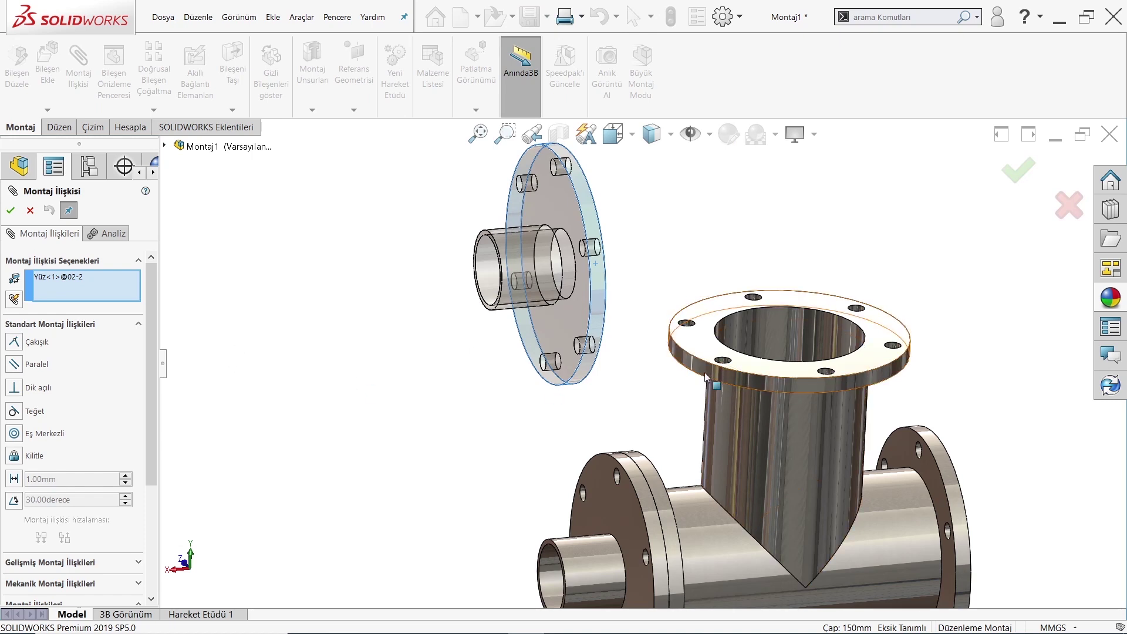
left_click(705, 377)
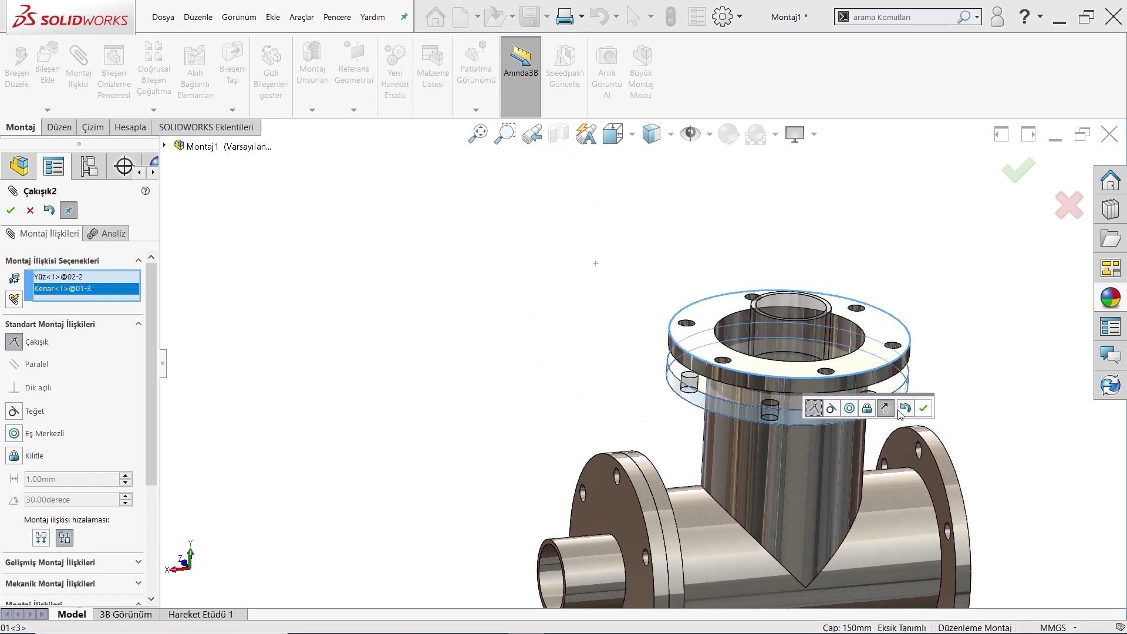
left_click(851, 409)
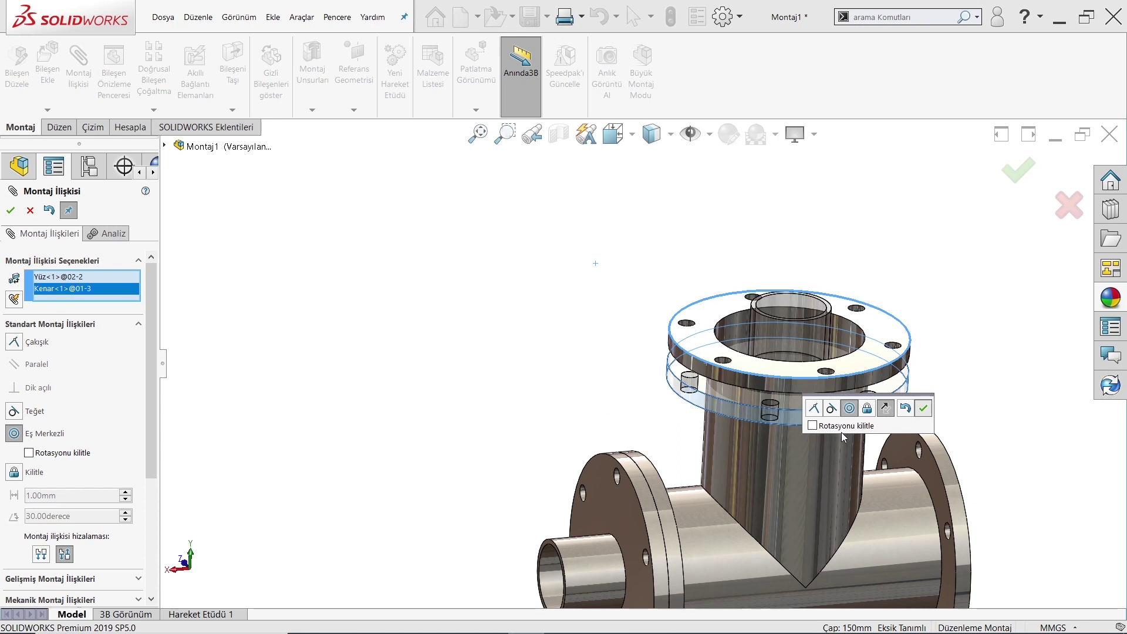
left_click(923, 408)
- Mate the flange face coincident with the tee flange's top face so it sits flush
middle_click_drag(810, 400, 777, 361)
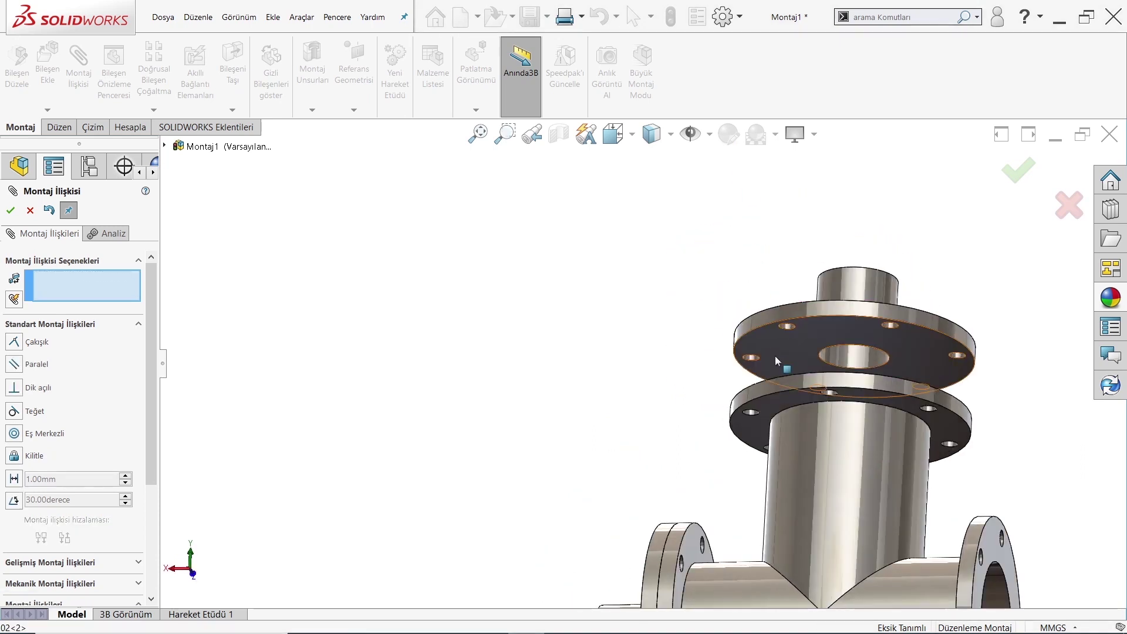
middle_click_drag(733, 303, 743, 352)
left_click(747, 361)
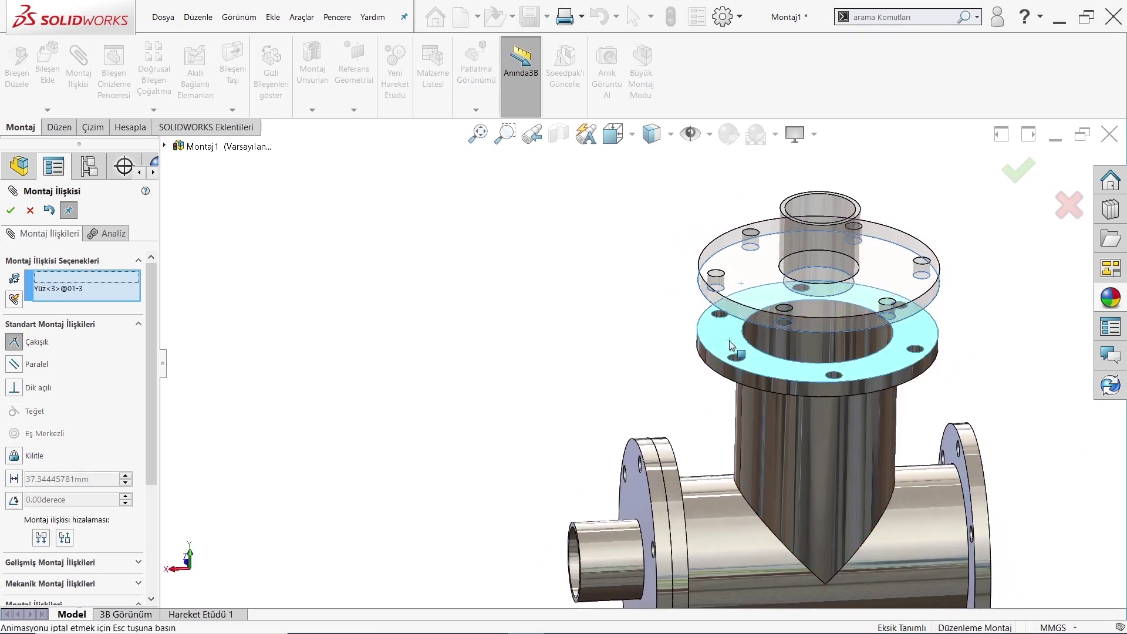
left_click(748, 366)
left_click(905, 325)
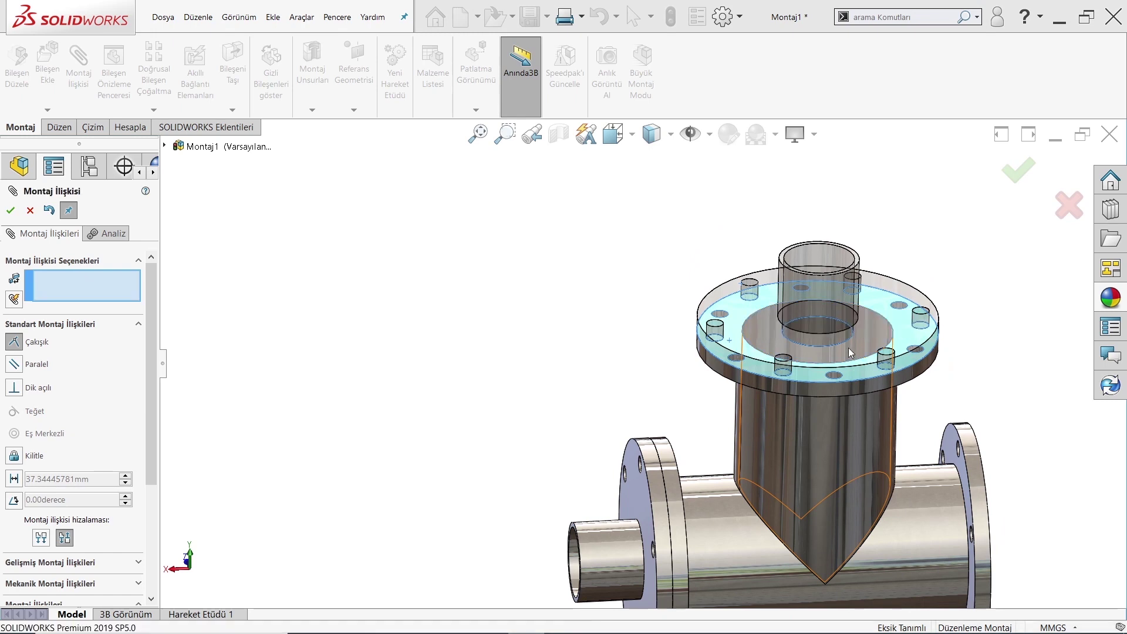
- Align a top-flange bolt hole concentric with the tee flange's matching hole, then close Mate
middle_click_drag(904, 329, 813, 372)
scroll(812, 372, "down", 3)
scroll(893, 379, "down", 2)
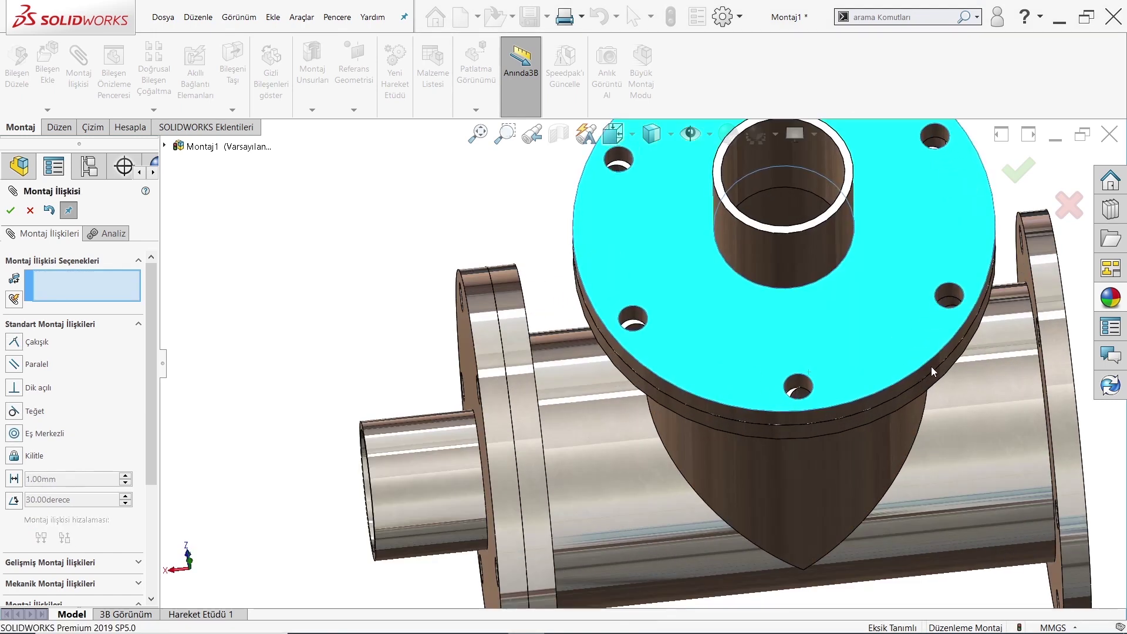
scroll(812, 390, "down", 3)
left_click(778, 398)
scroll(774, 404, "down", 1)
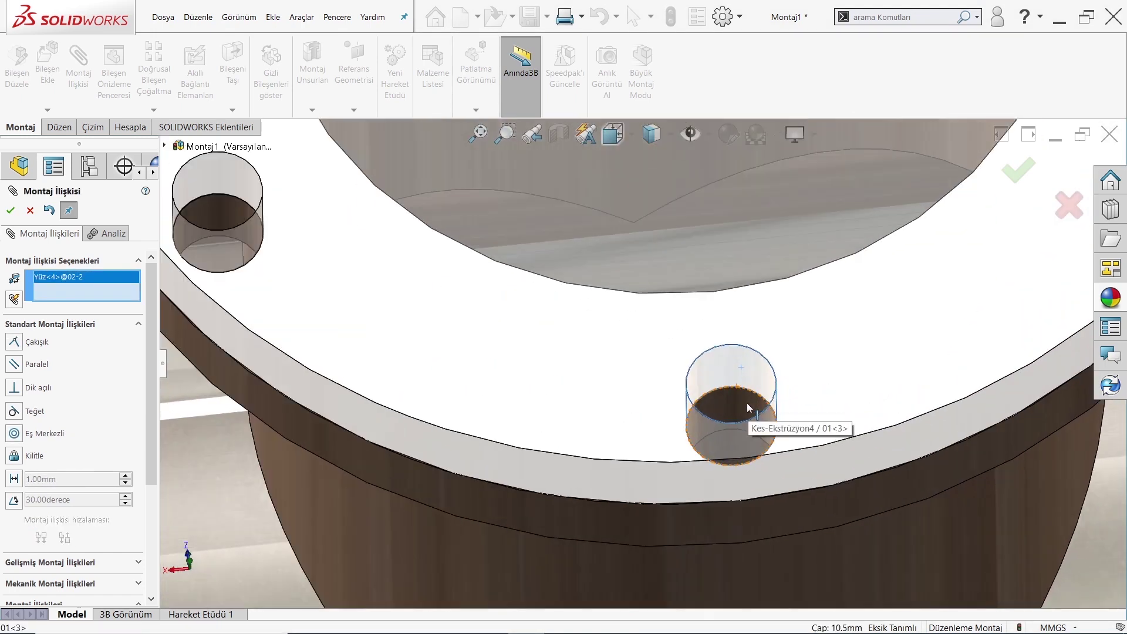
left_click(749, 408)
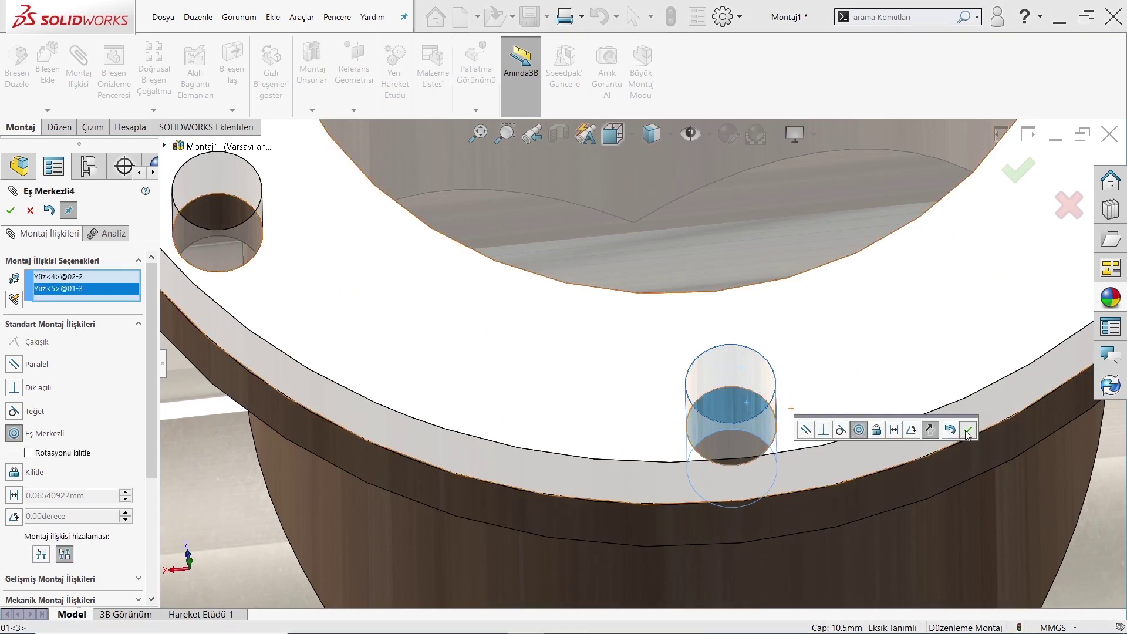
left_click(968, 434)
scroll(830, 458, "up", 4)
scroll(830, 458, "up", 5)
middle_click_drag(830, 458, 805, 352)
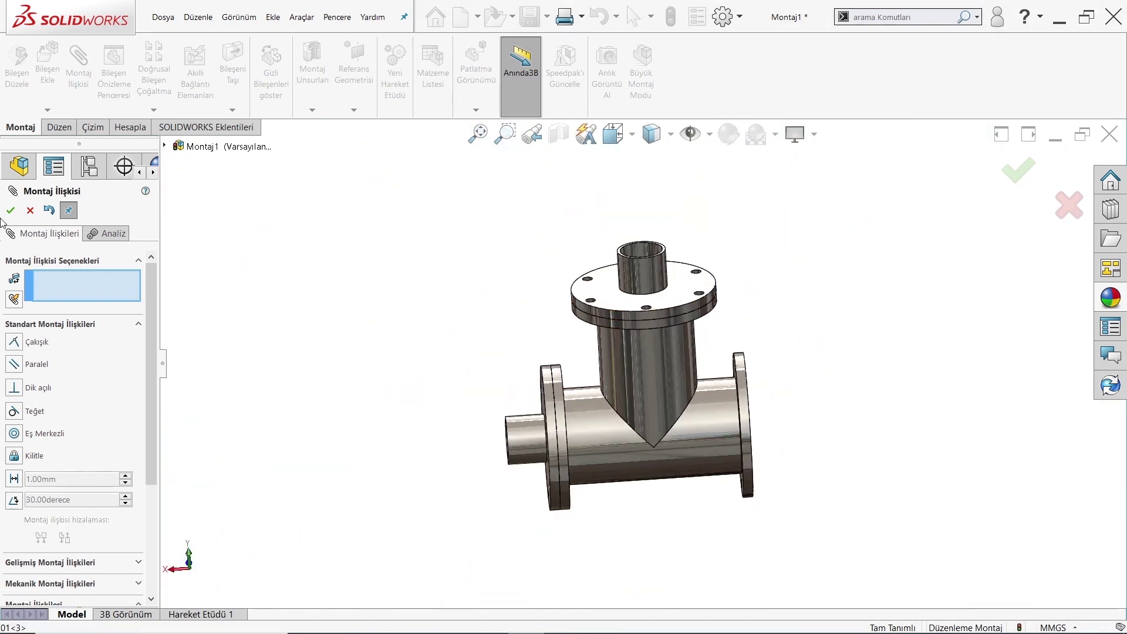
key("Escape")
- Place a flange copy beside the tee and centre it on the tee's right end
left_click_drag(693, 288, 817, 496, "ctrl")
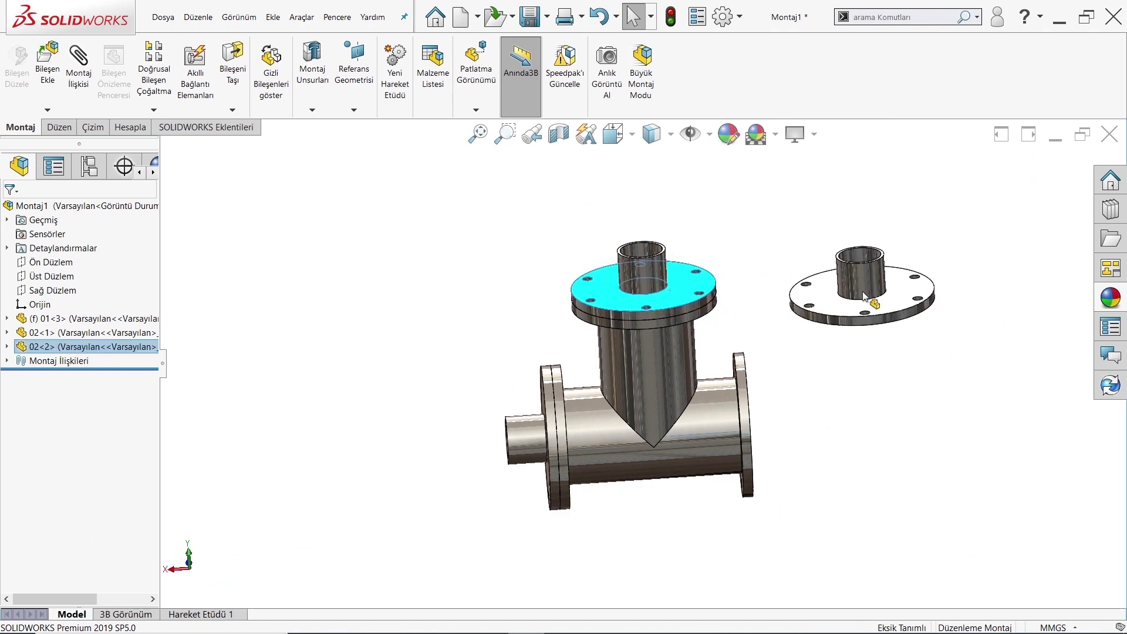
scroll(822, 434, "down", 5)
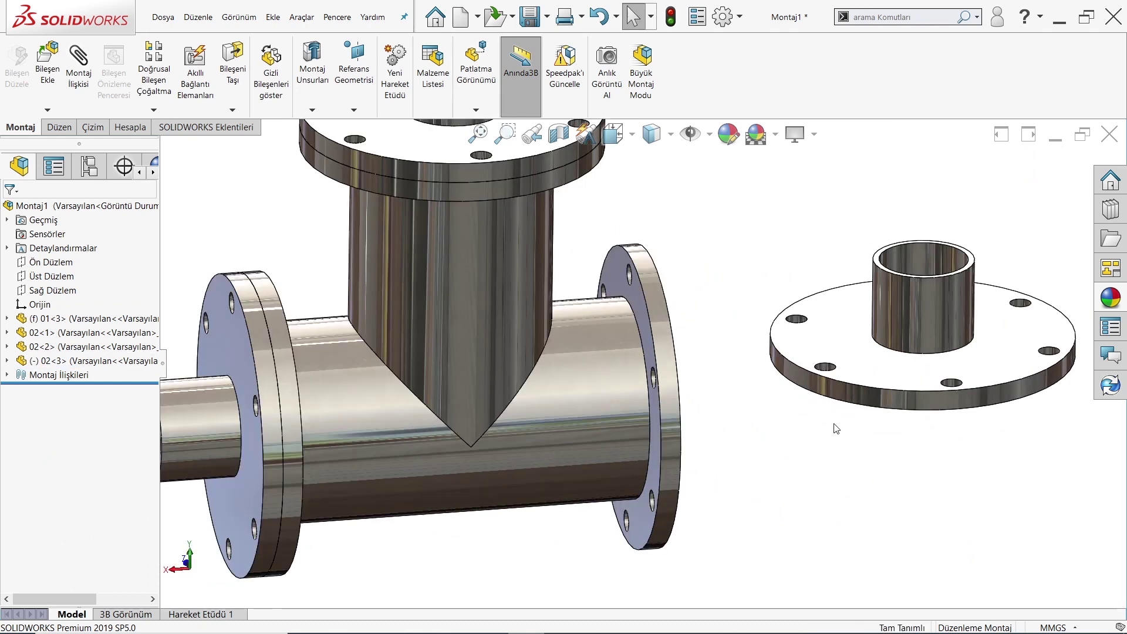
left_click(79, 65)
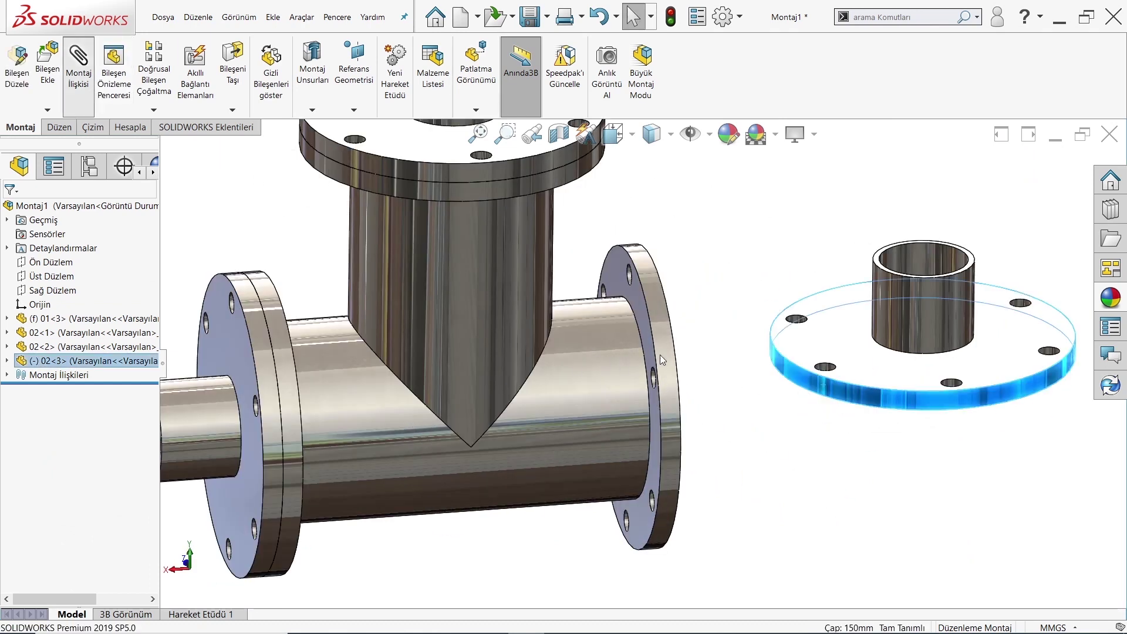
left_click(662, 335)
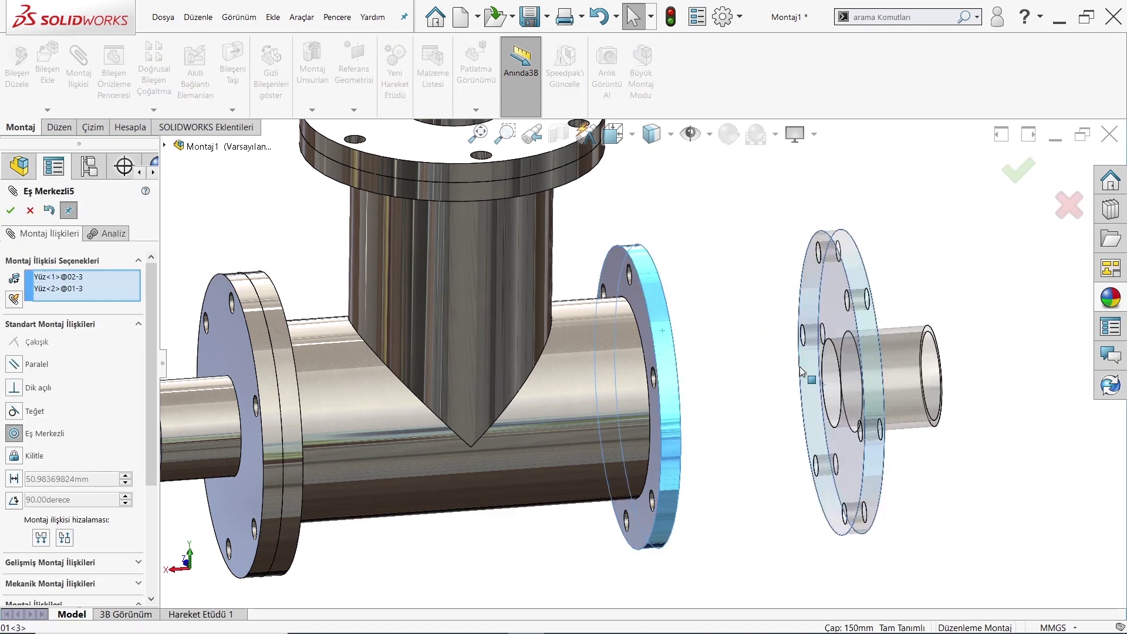
left_click(984, 388)
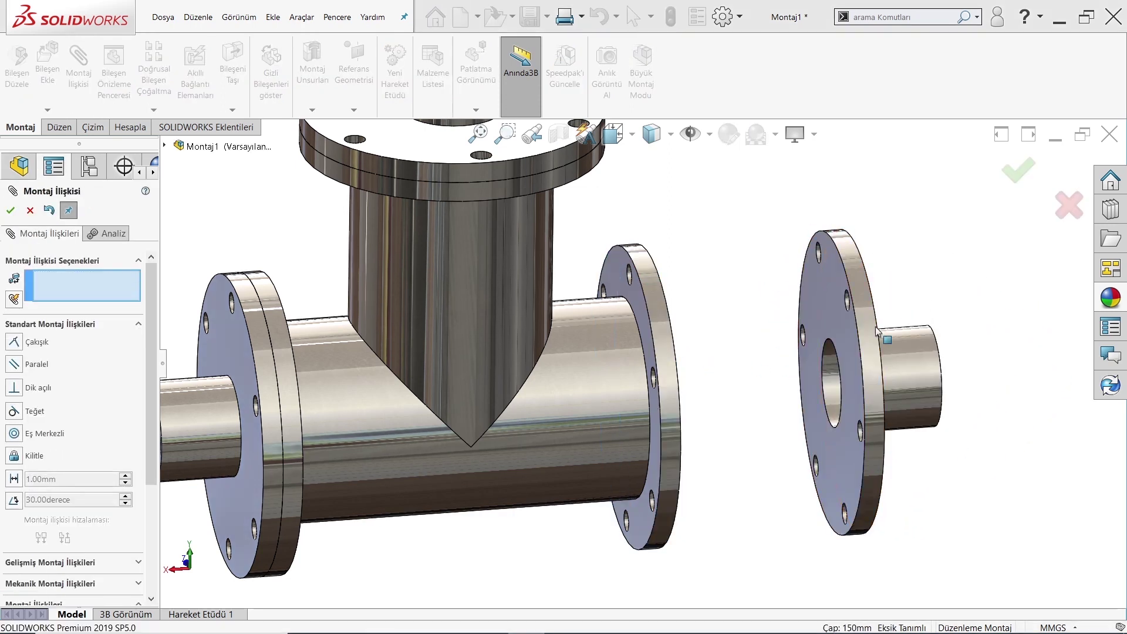
- Seat the copied flange's face flush against the tee's right flange face
left_click(850, 311)
middle_click_drag(850, 311, 653, 304)
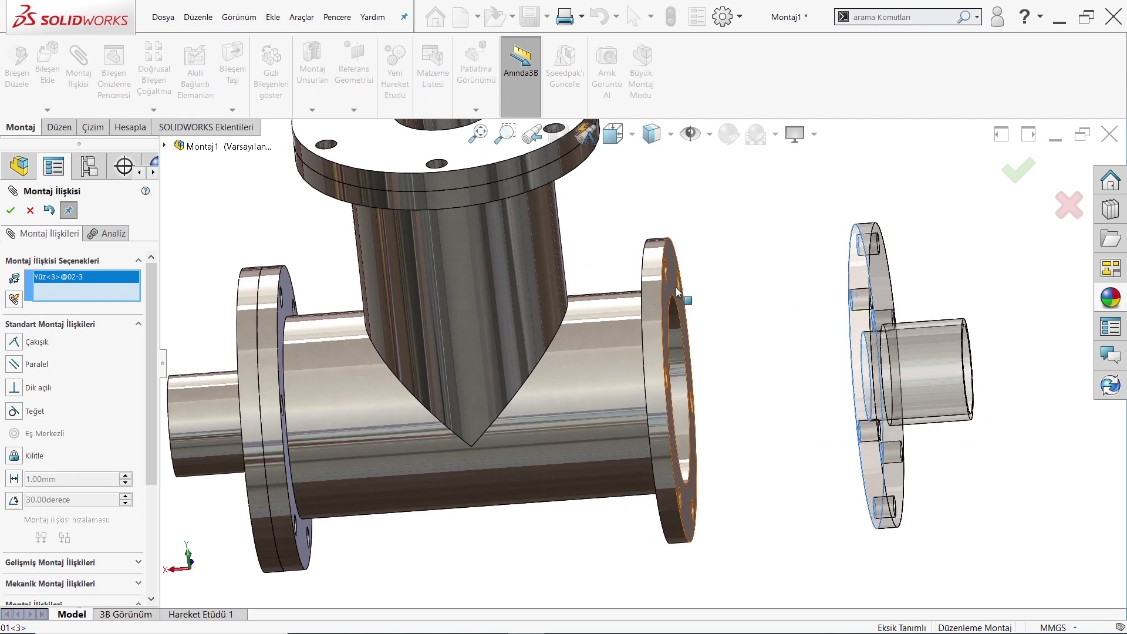
left_click(678, 292)
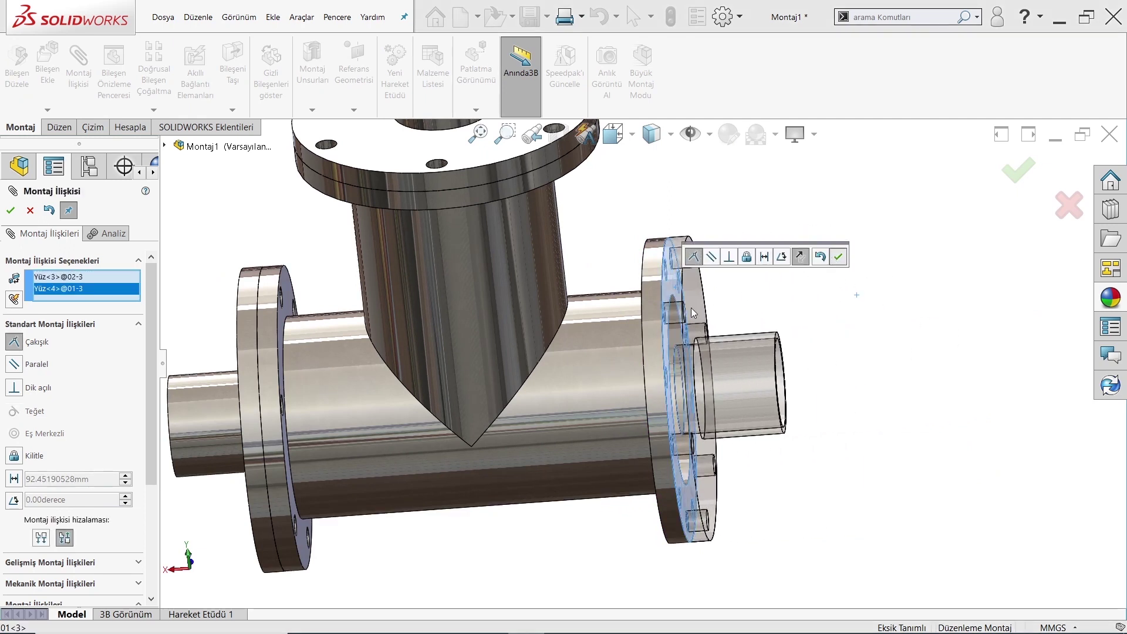
left_click(838, 256)
- Make a copied-flange bolt hole concentric with the matching tee flange bolt hole
middle_click_drag(705, 306, 708, 300)
scroll(708, 299, "down", 3)
left_click(748, 262)
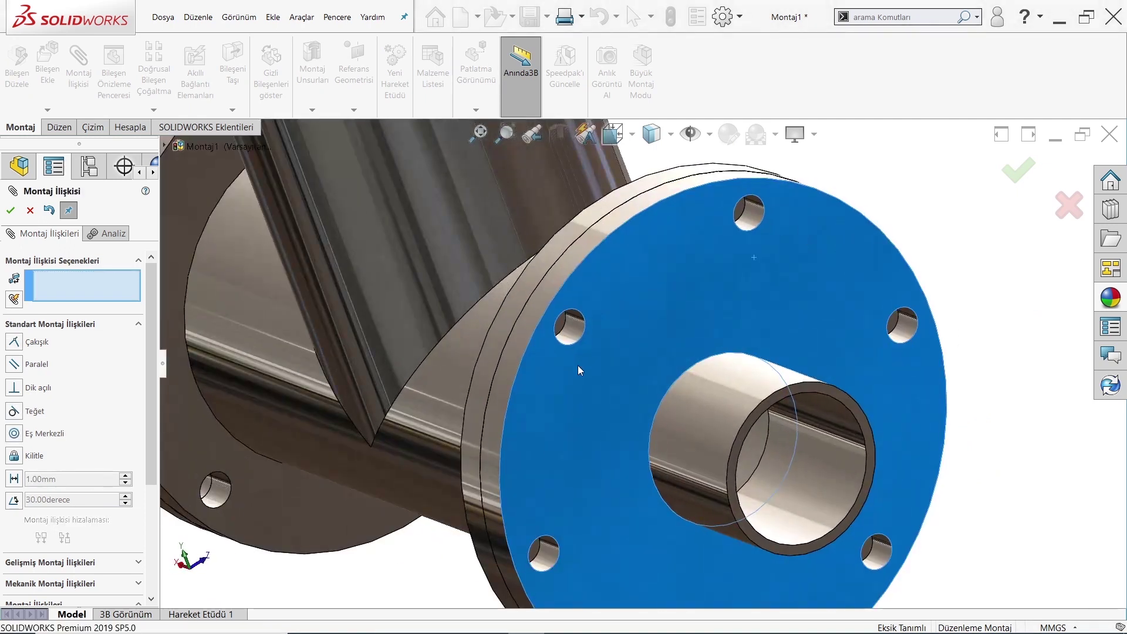
scroll(637, 287, "down", 3)
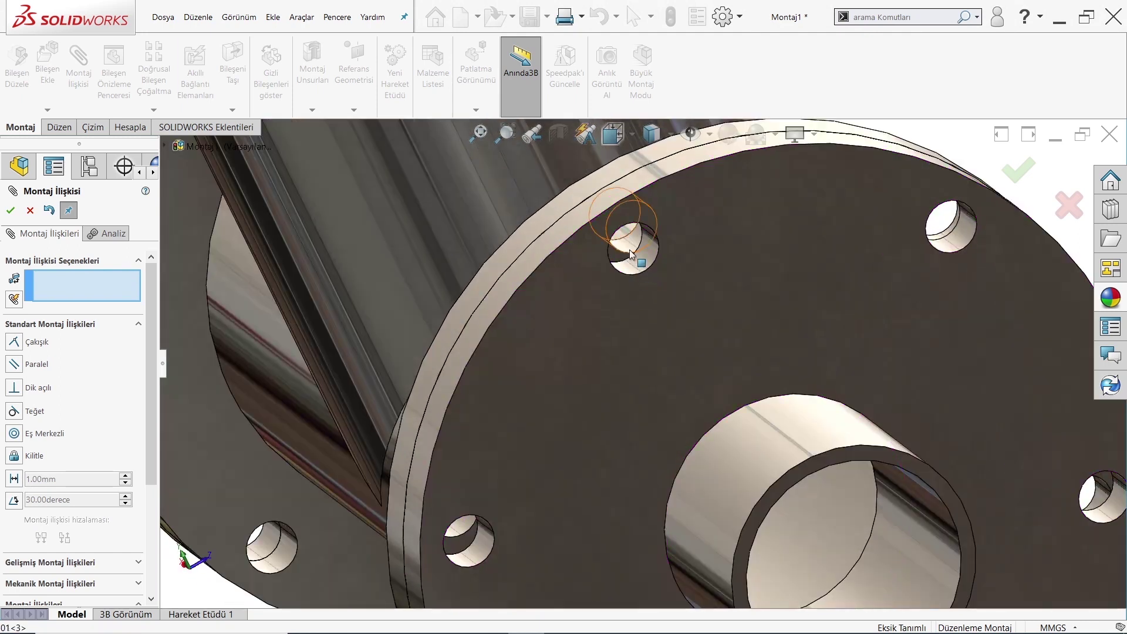
left_click(630, 253)
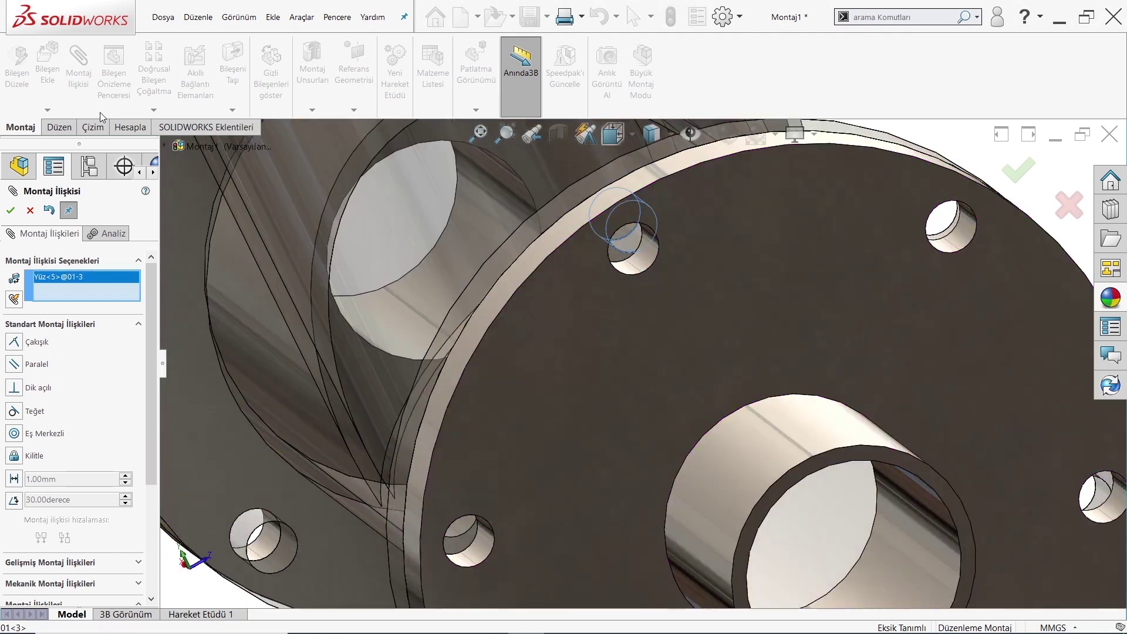
left_click(634, 271)
left_click(909, 252)
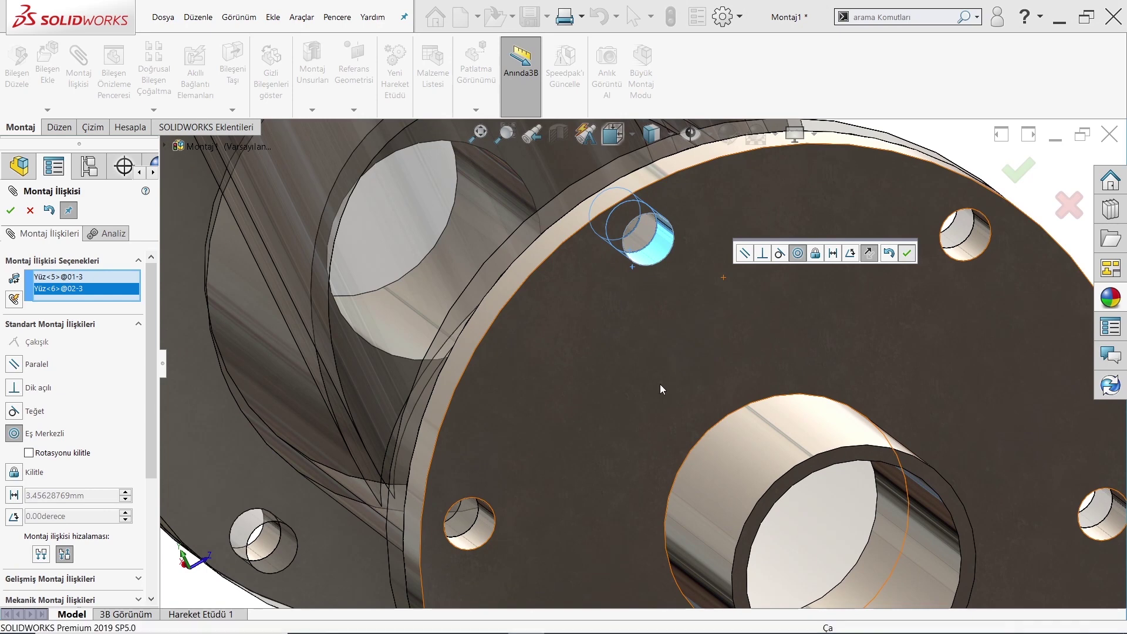
- View the whole tee assembly with all three flanges and close Mate
scroll(660, 385, "up", 5)
mouse_move(642, 418)
middle_mouse_down()
mouse_move(717, 333)
mouse_move(614, 310)
mouse_move(757, 353)
middle_mouse_up()
scroll(616, 333, "up", 5)
mouse_move(616, 333)
middle_mouse_down()
mouse_move(564, 535)
mouse_move(511, 317)
middle_mouse_up()
scroll(511, 317, "down", 2)
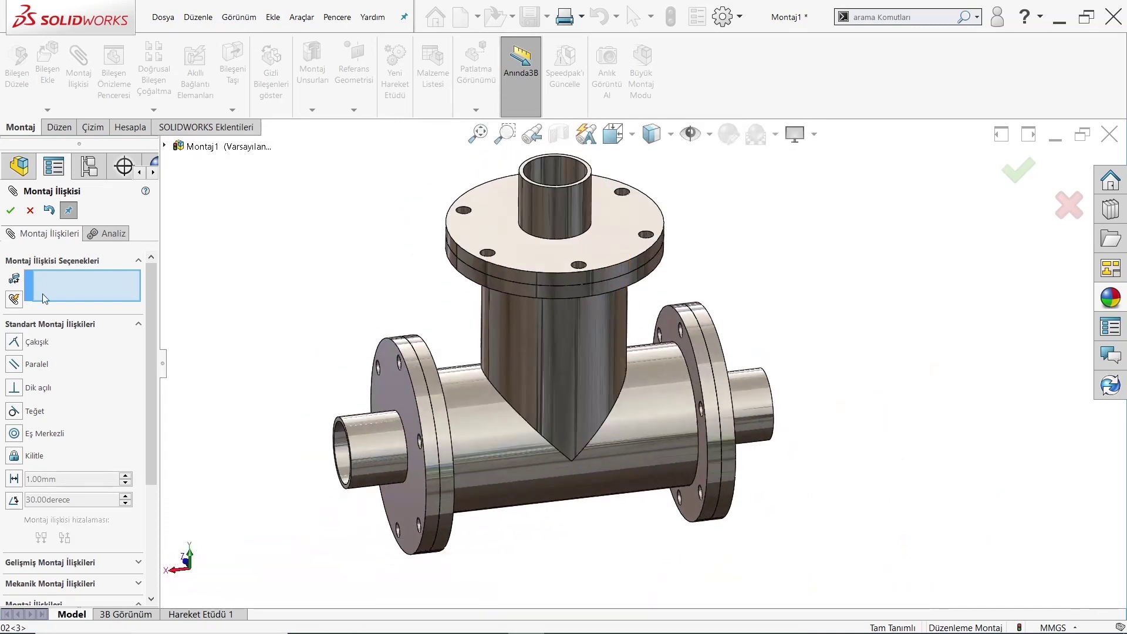
left_click(11, 210)
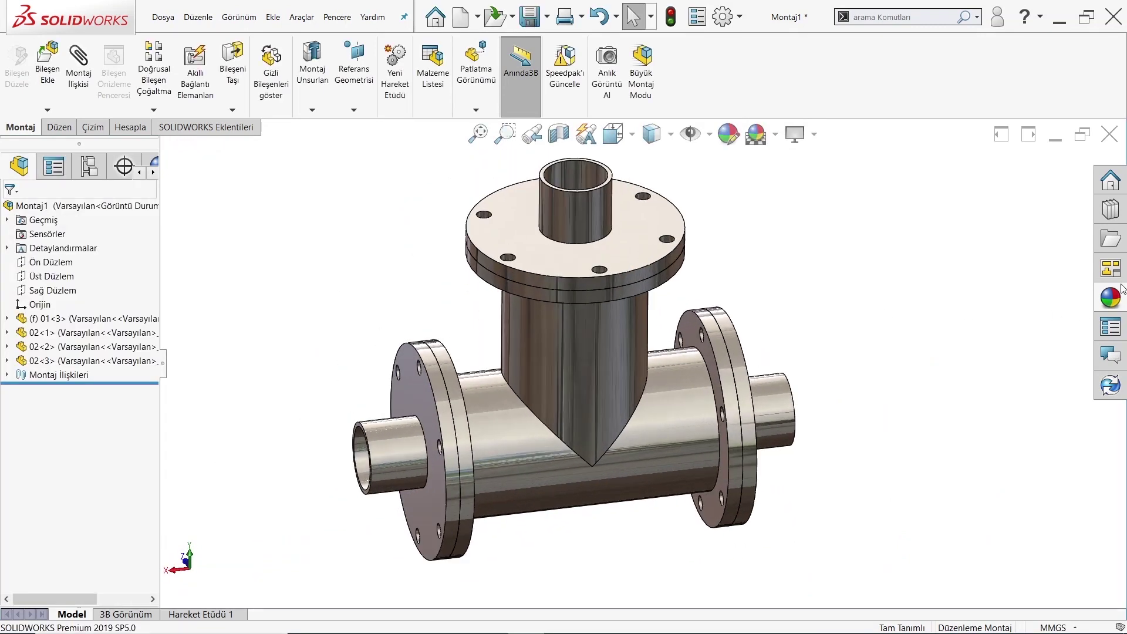
- Open the Design Library pane and select Toolbox in its tree
left_click(1114, 218)
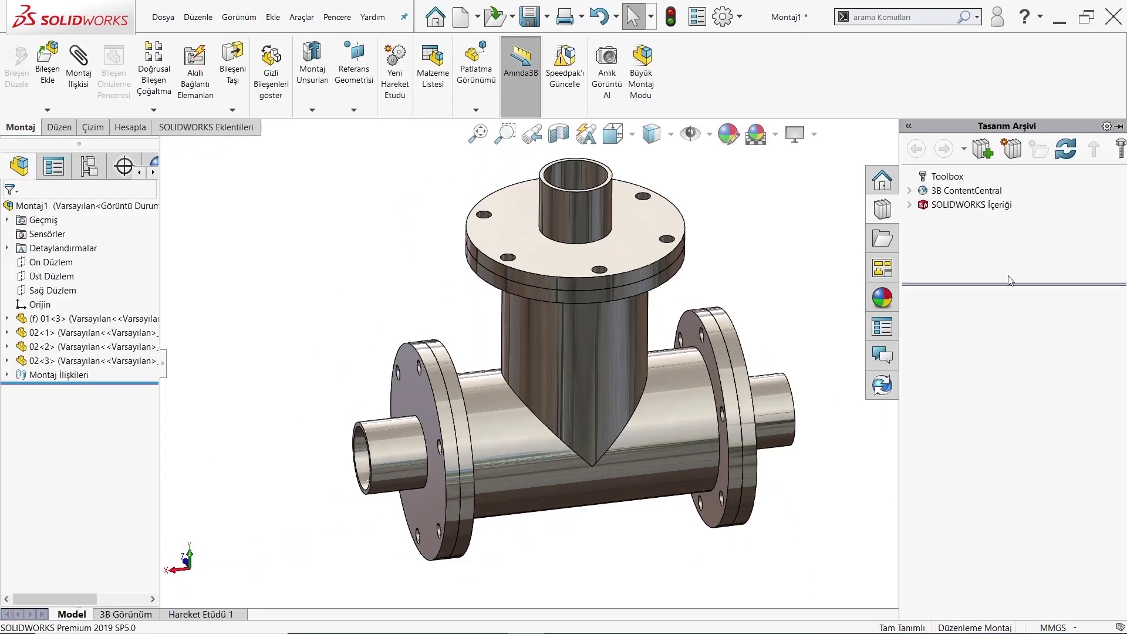
left_click(945, 177)
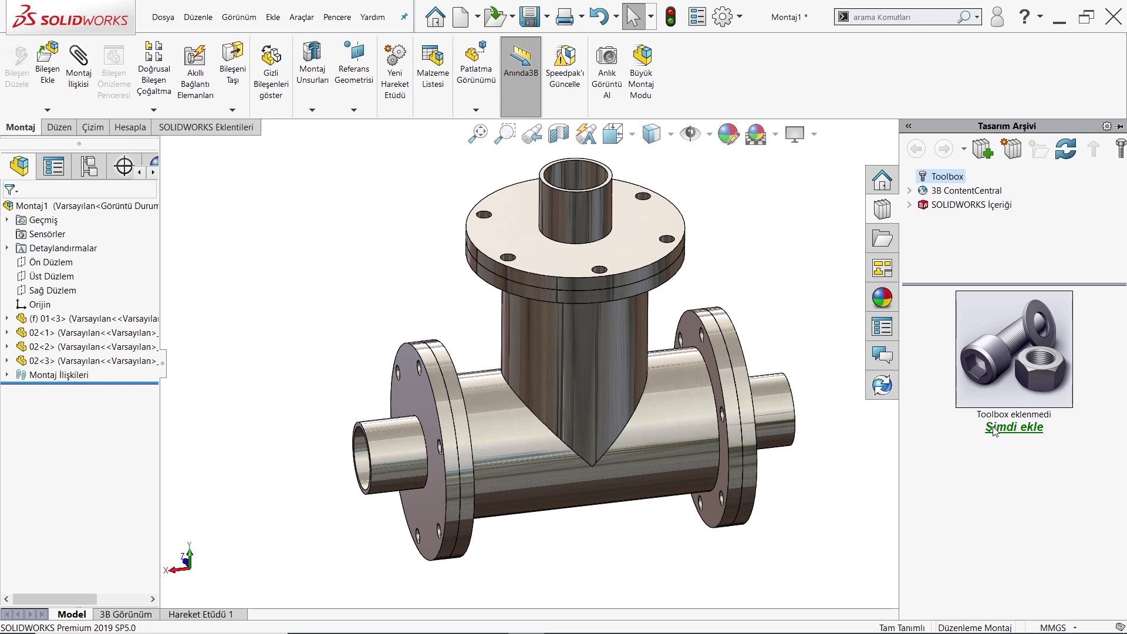
- Browse the Toolbox DIN nuts and screws library to the hex socket head screws
left_click(994, 429)
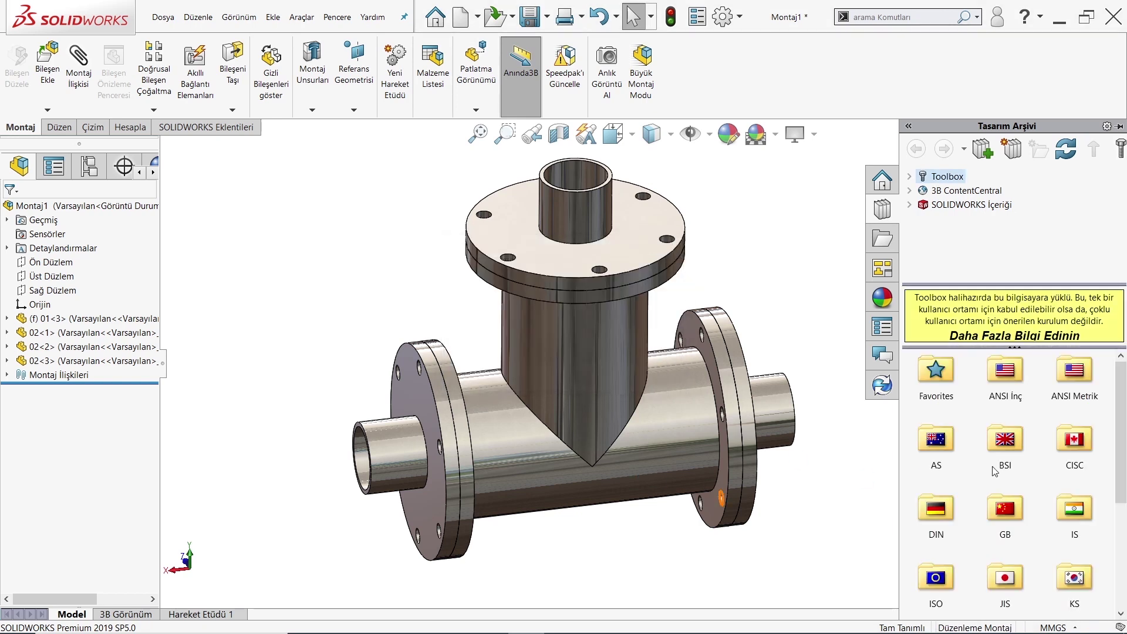
double_click(934, 509)
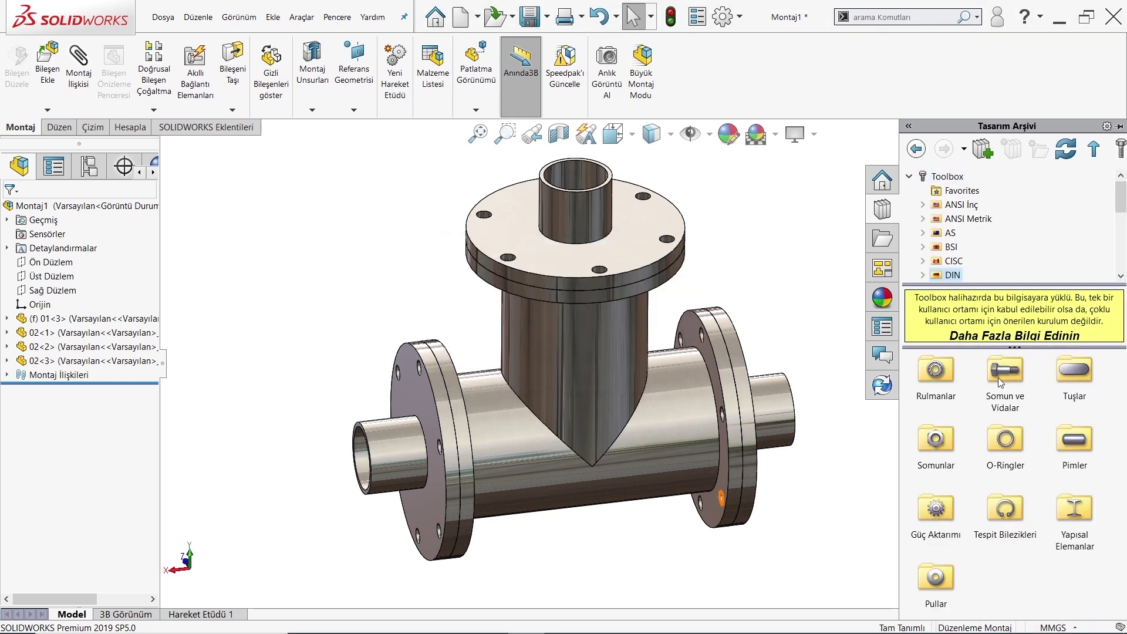
double_click(997, 379)
double_click(1019, 379)
key("Up")
- Place one M10 socket head cap screw with length 35 in the assembly and select it
left_click_drag(1072, 373, 320, 267)
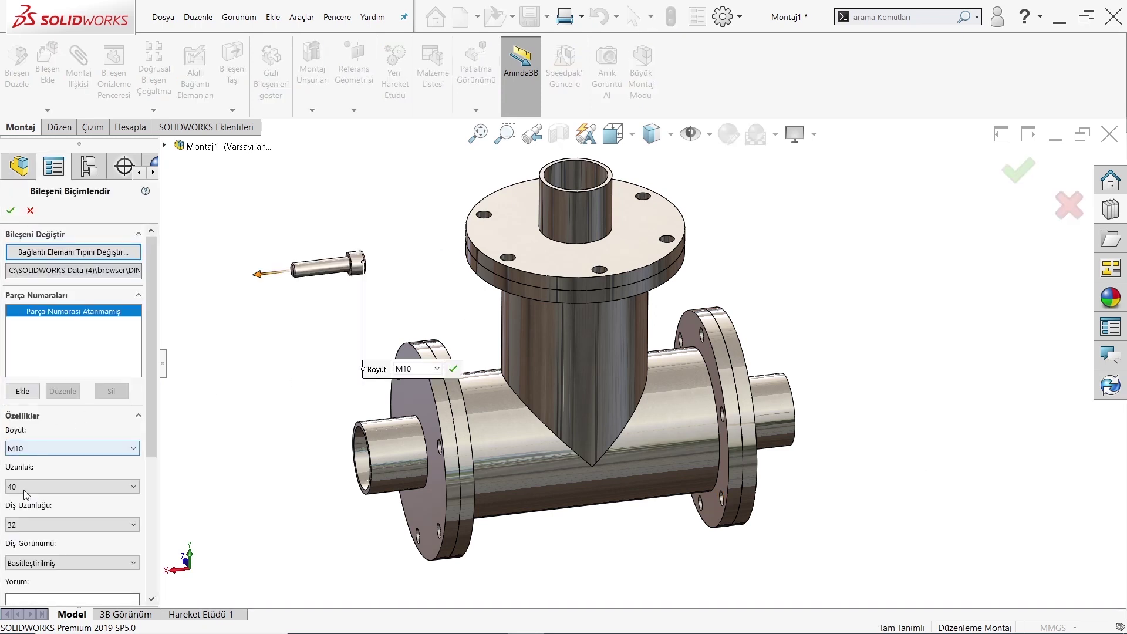
left_click(24, 487)
left_click(24, 373)
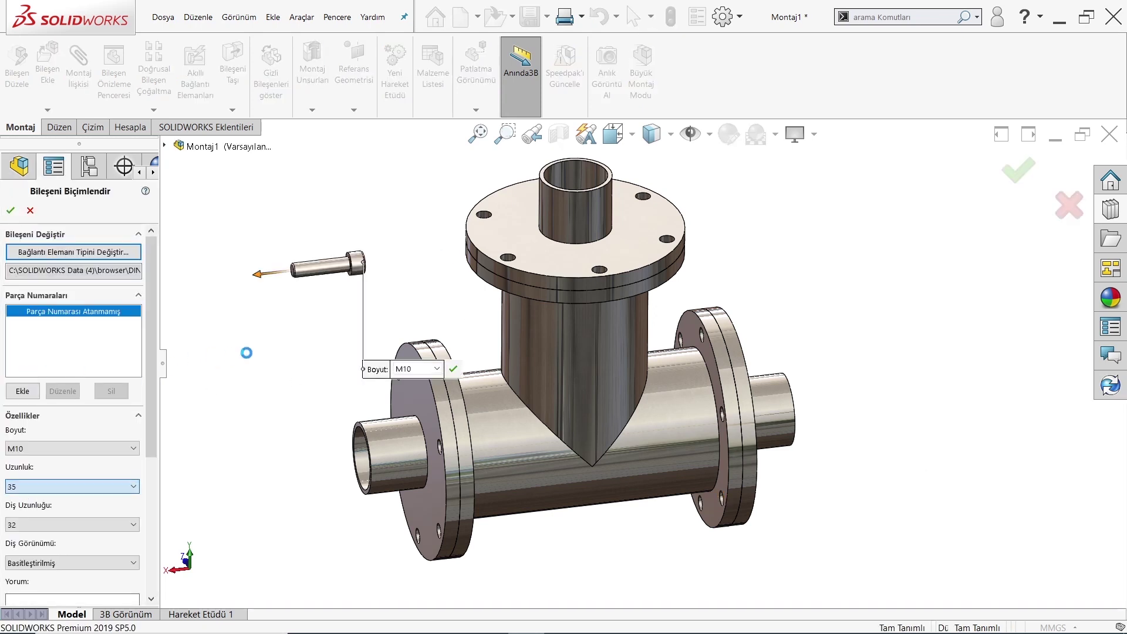
left_click(454, 369)
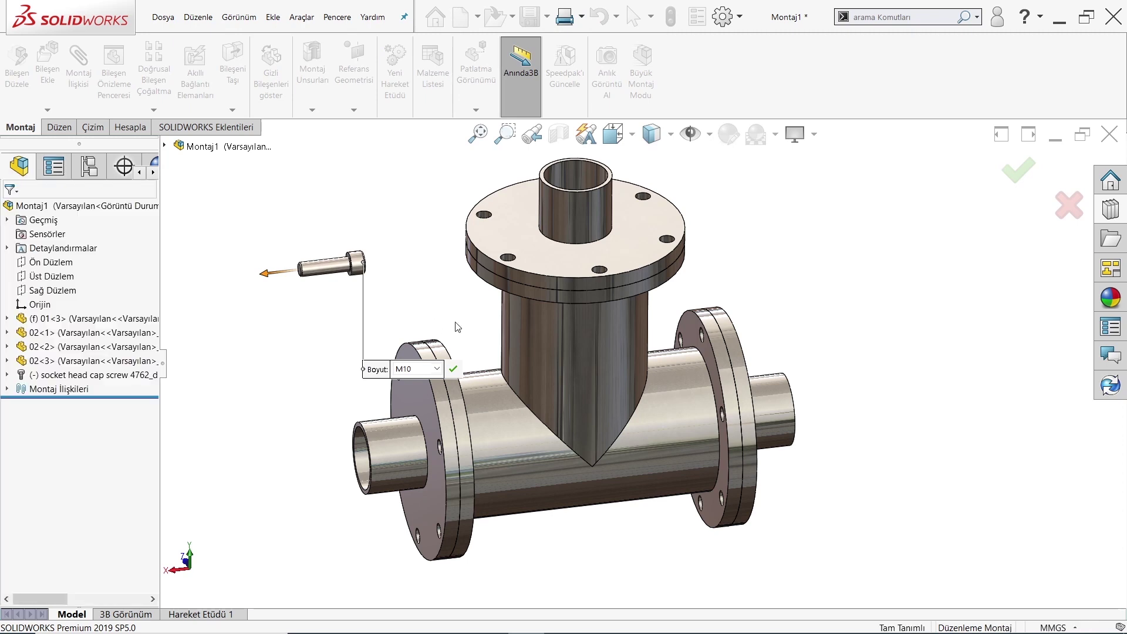
key("Escape")
left_click(350, 269)
- Give the socket head cap screw part a blue appearance from the standard palette
right_click(351, 267)
left_click(396, 186)
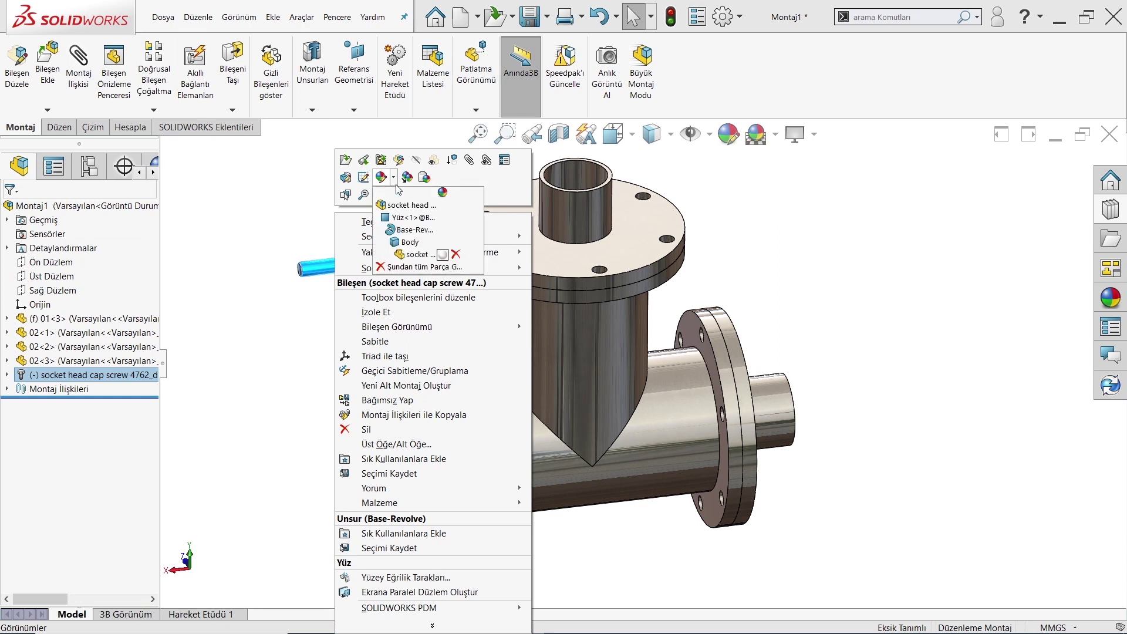
left_click(413, 253)
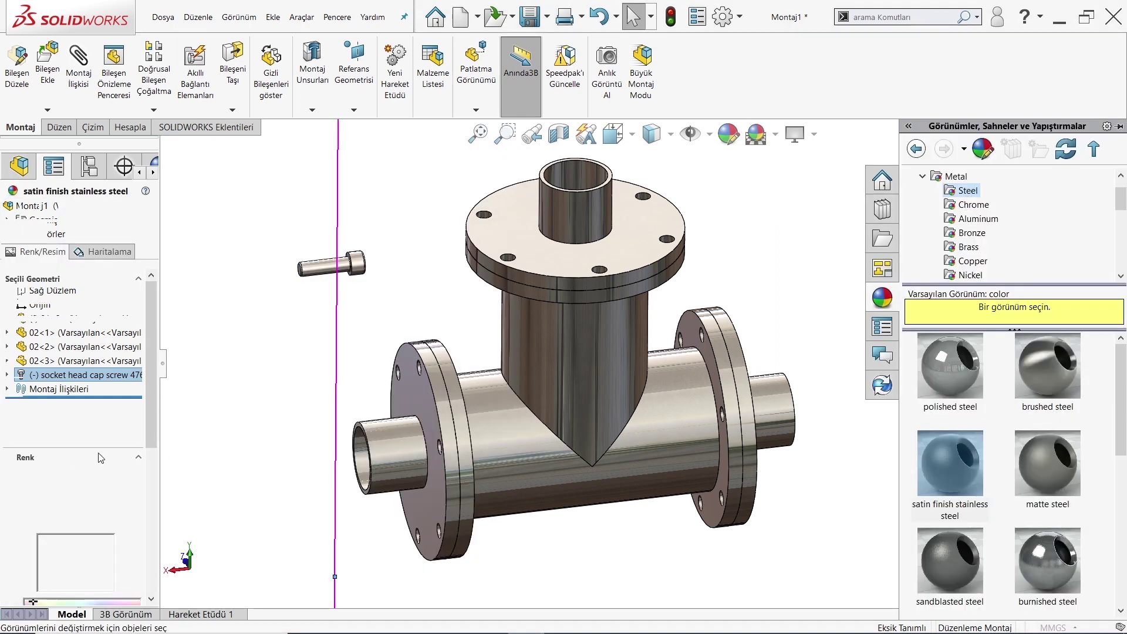
left_click(92, 519)
left_click(41, 552)
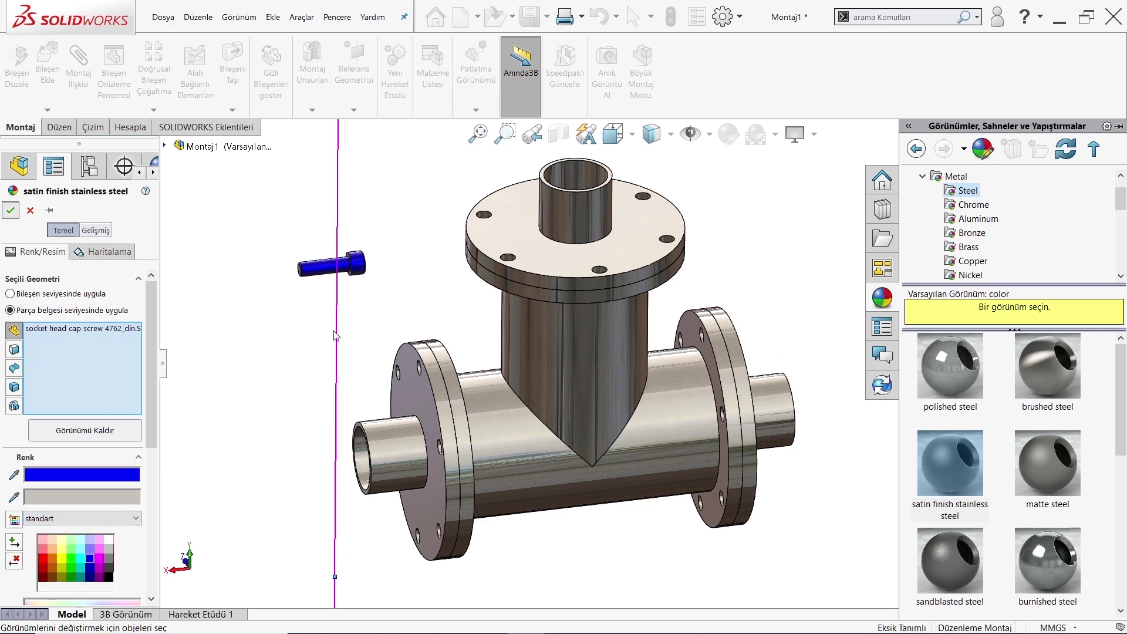
key("Return")
left_click(79, 82)
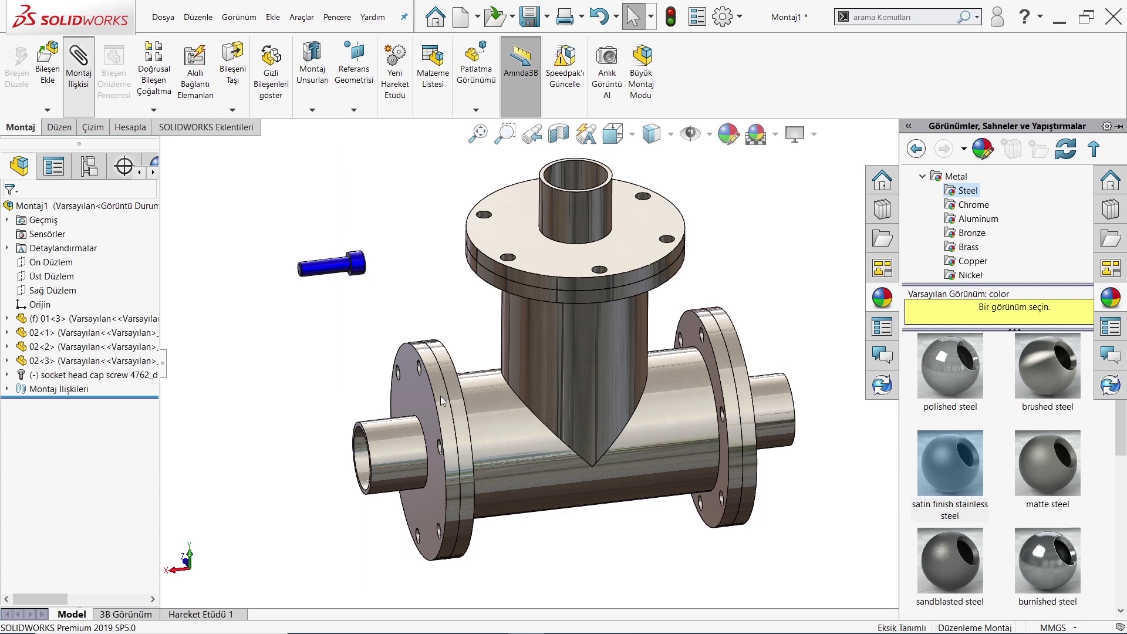
- Mate the screw concentric with a left-flange bolt hole, flipping it to pass through
scroll(429, 367, "down", 3)
left_click(451, 371)
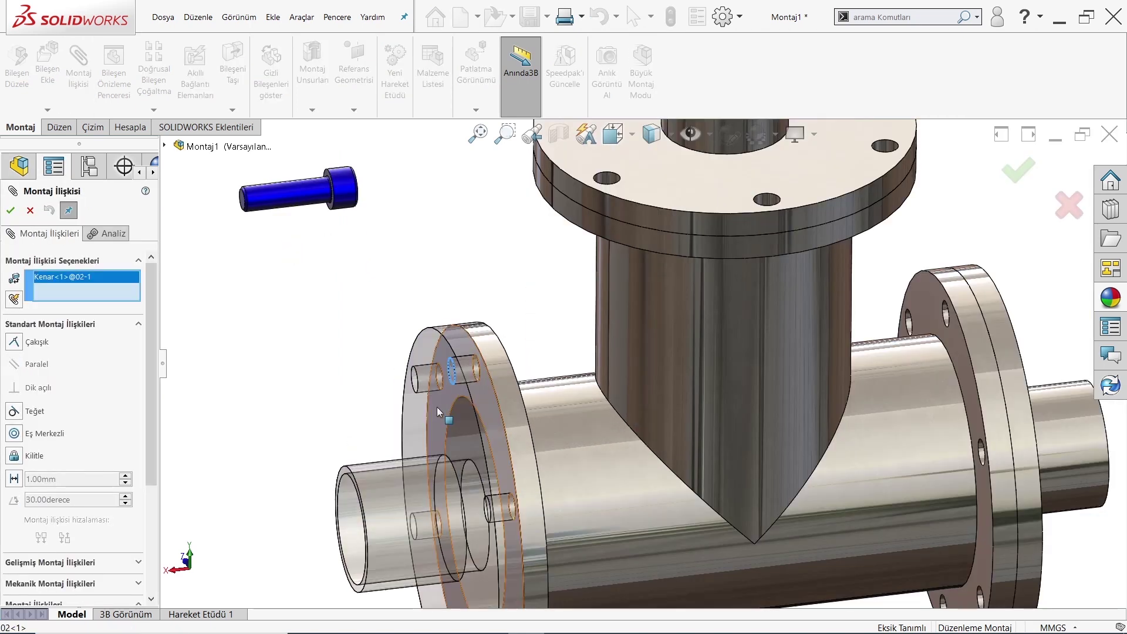
left_click(294, 197)
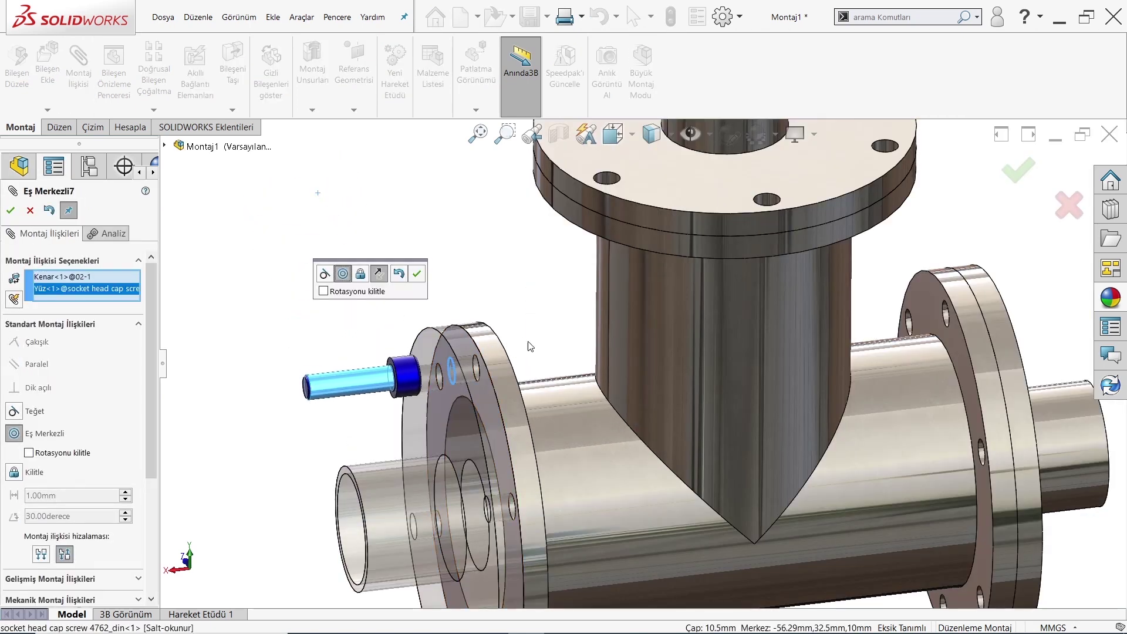
left_click(399, 274)
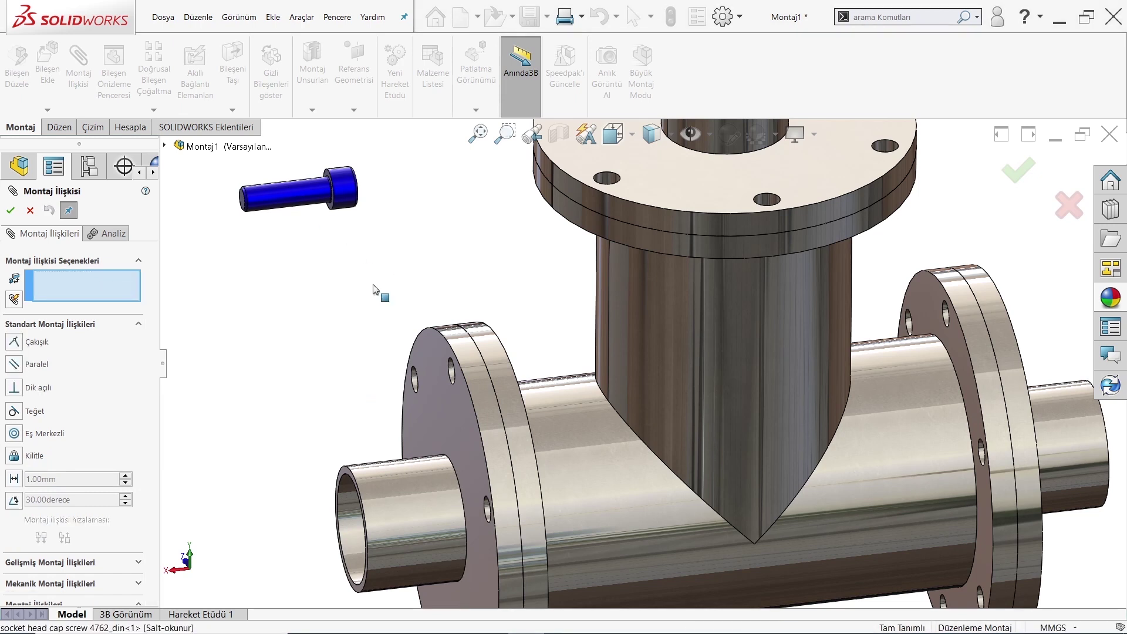
left_click(446, 368)
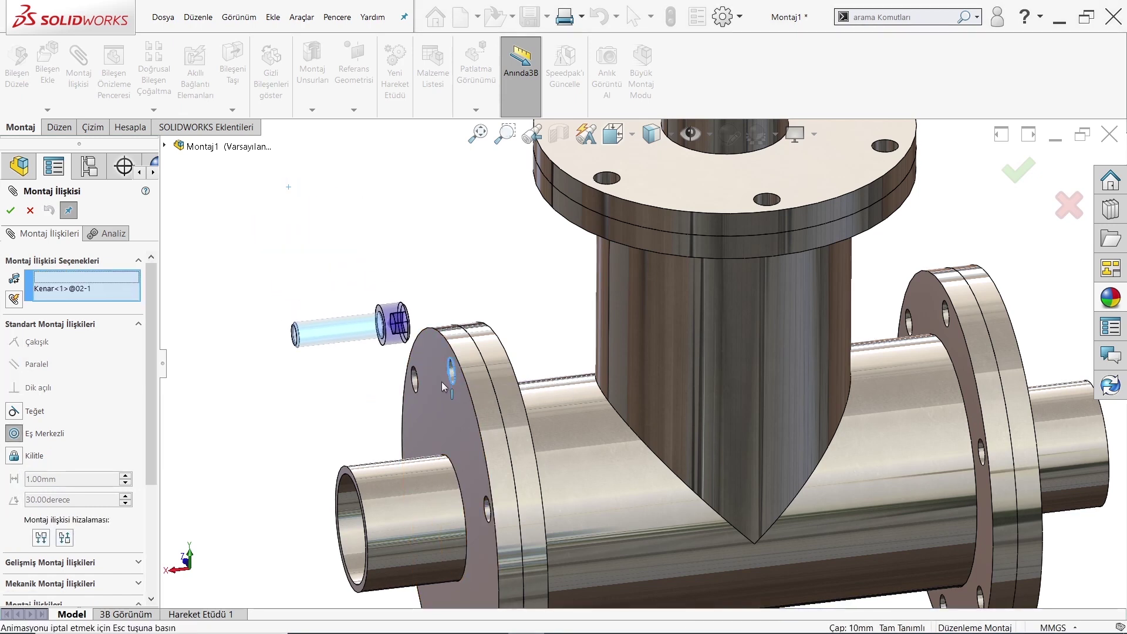
left_click(395, 405)
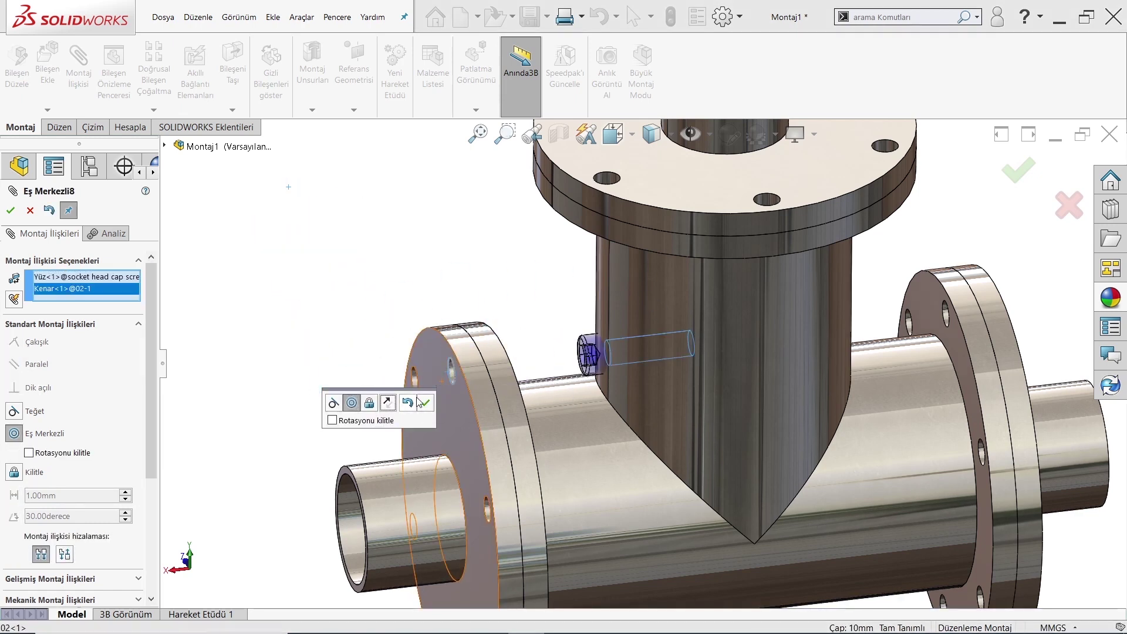
left_click(425, 405)
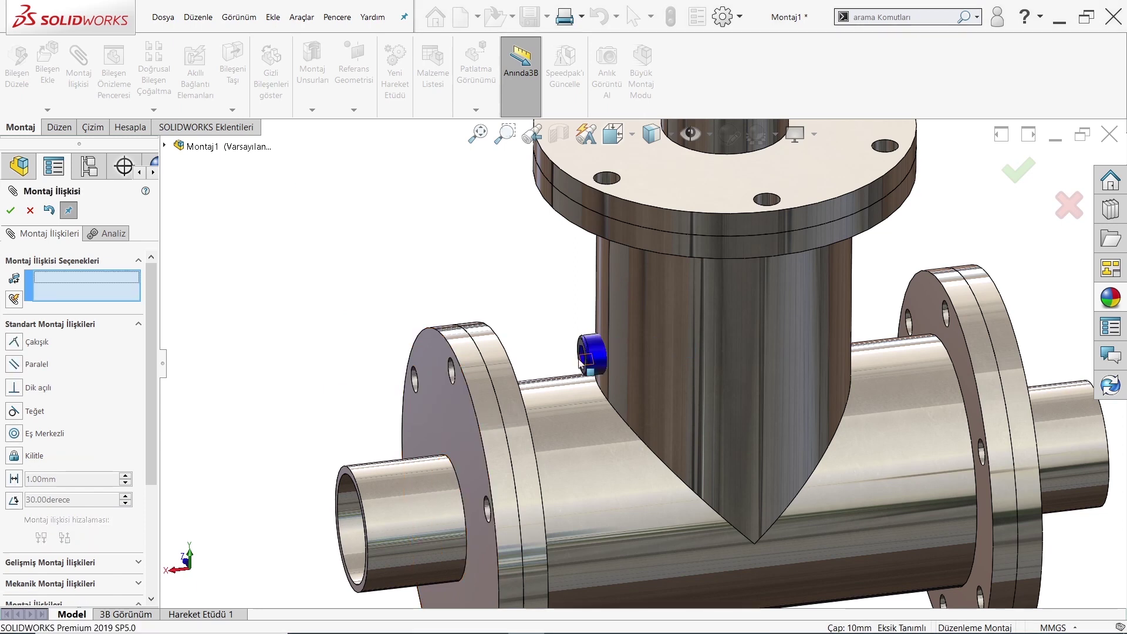
- Make the screw head's underside coincident with the flange face
left_click_drag(580, 361, 405, 403)
scroll(406, 403, "down", 5)
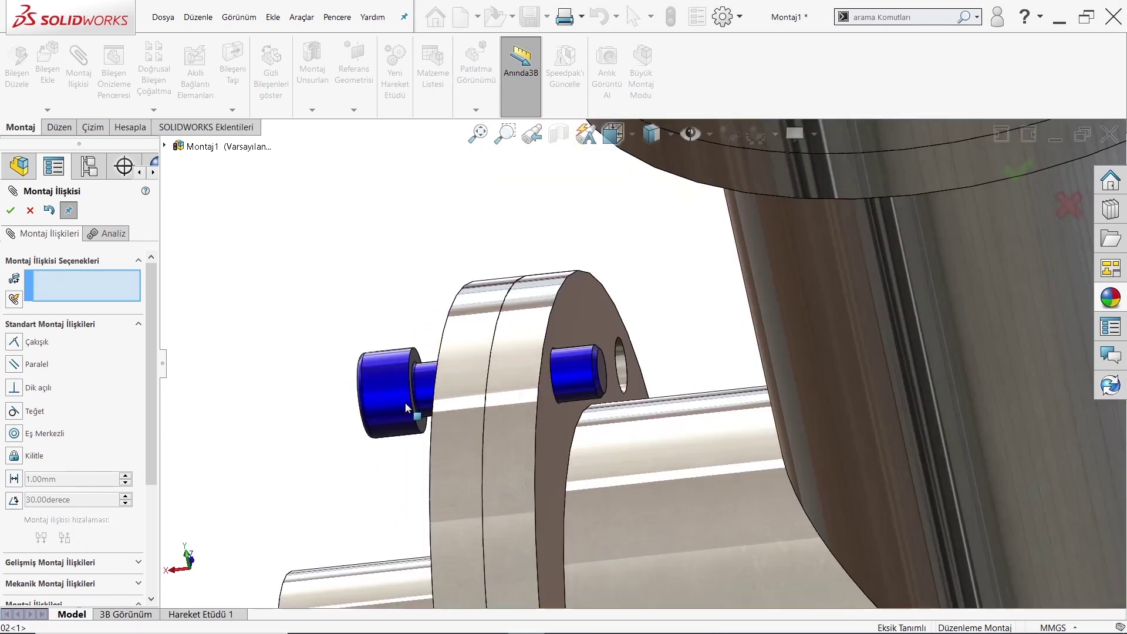
scroll(405, 402, "down", 2)
left_click(446, 380)
middle_click_drag(447, 381, 481, 323)
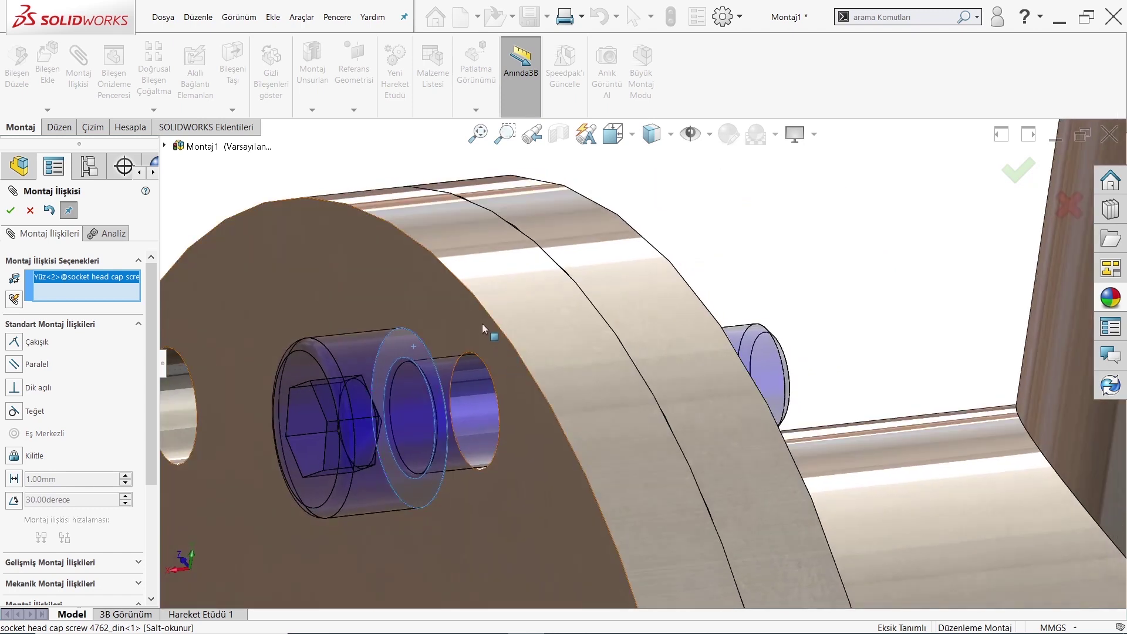
left_click(482, 323)
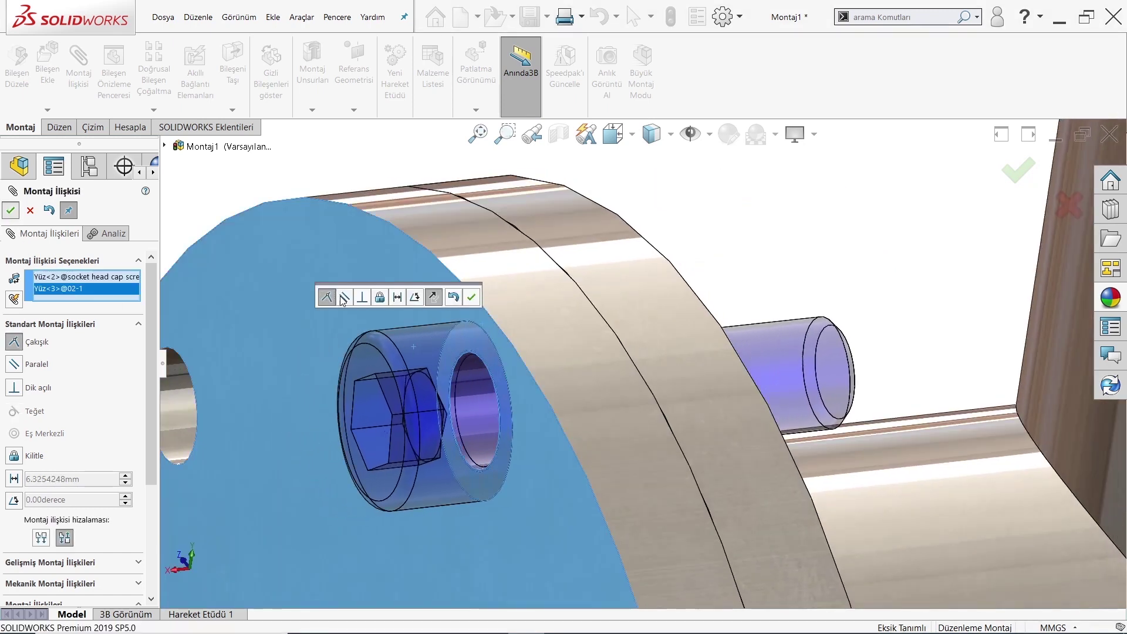
left_click(472, 296)
scroll(649, 406, "up", 3)
middle_click_drag(757, 385, 1090, 245)
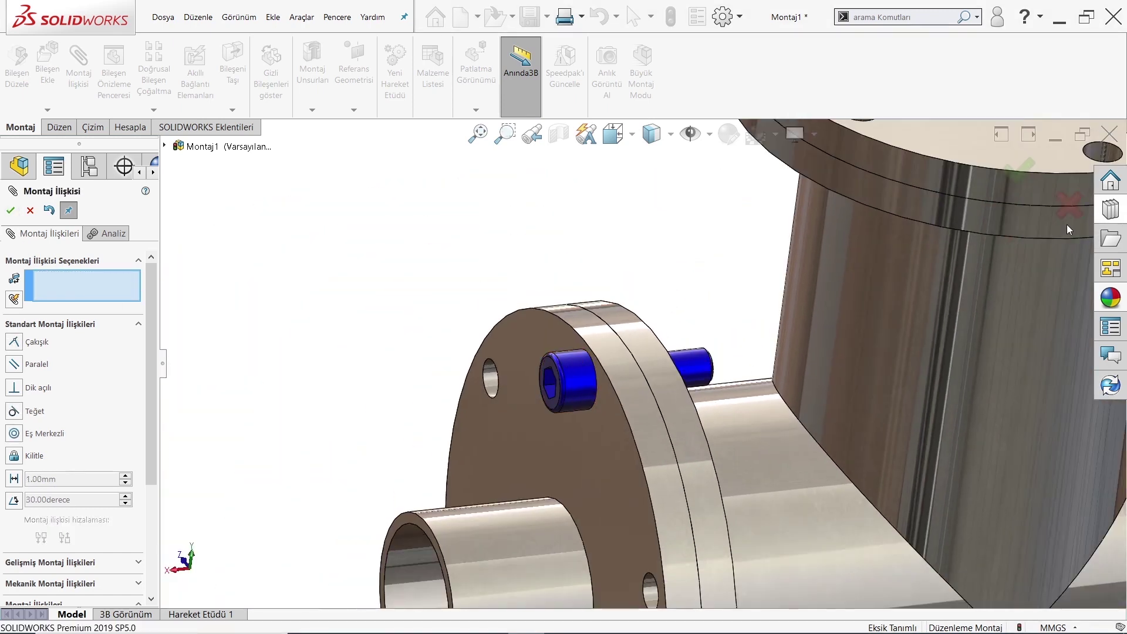
left_click(1018, 174)
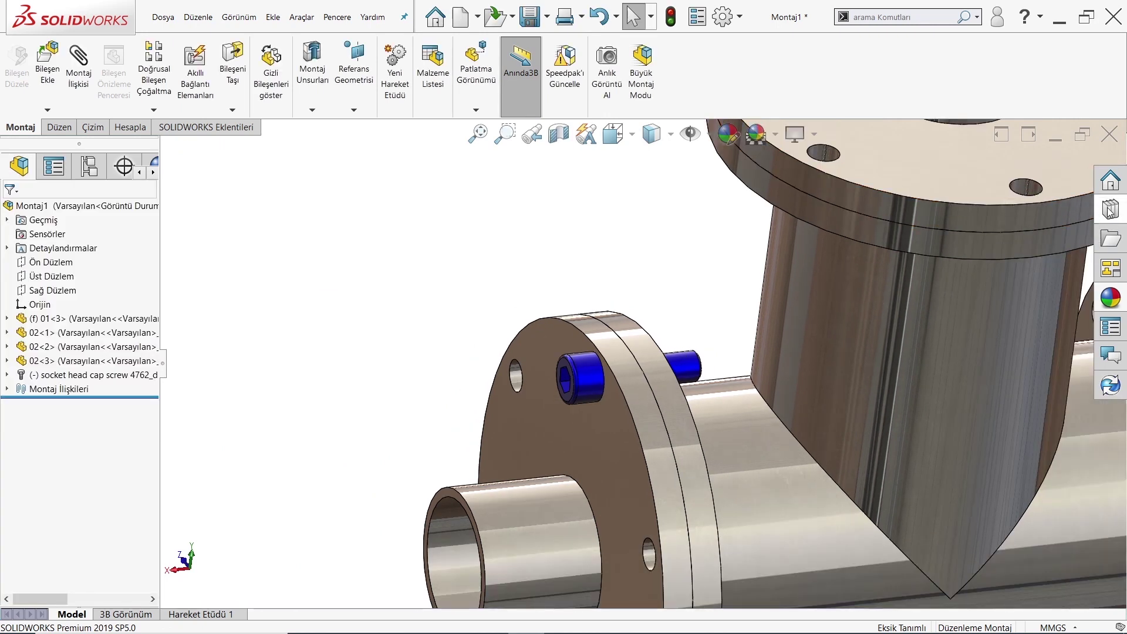
- Insert one M10 class C DIN EN 24034 hex nut above the flange
left_click(1111, 209)
scroll(999, 235, "down", 2)
scroll(998, 235, "down", 3)
scroll(998, 235, "down", 2)
left_click(977, 232)
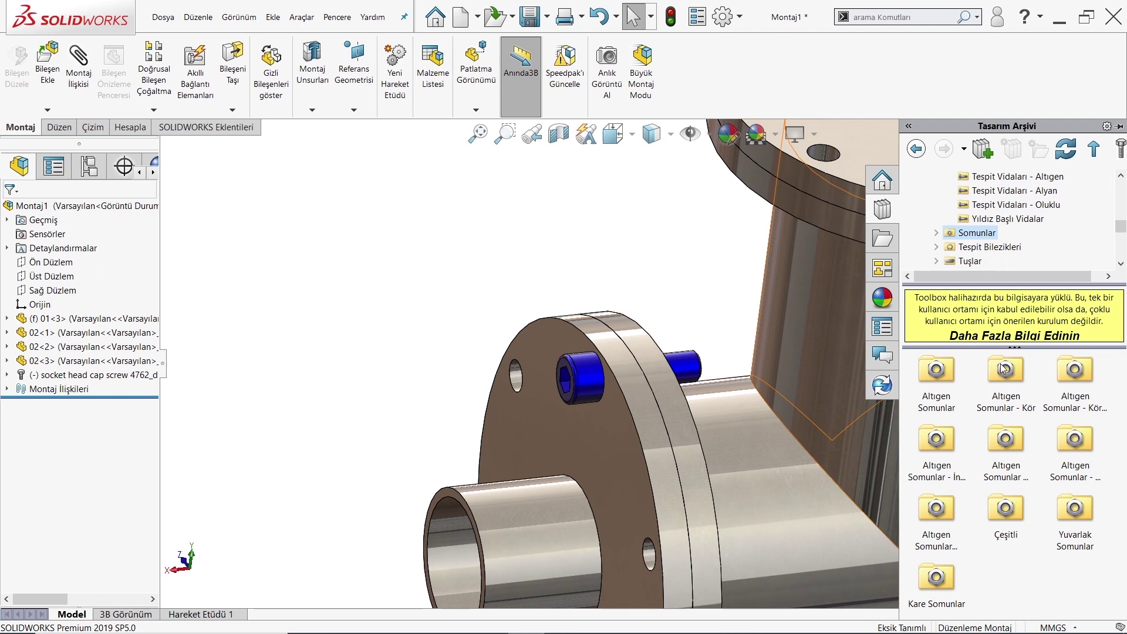
double_click(939, 371)
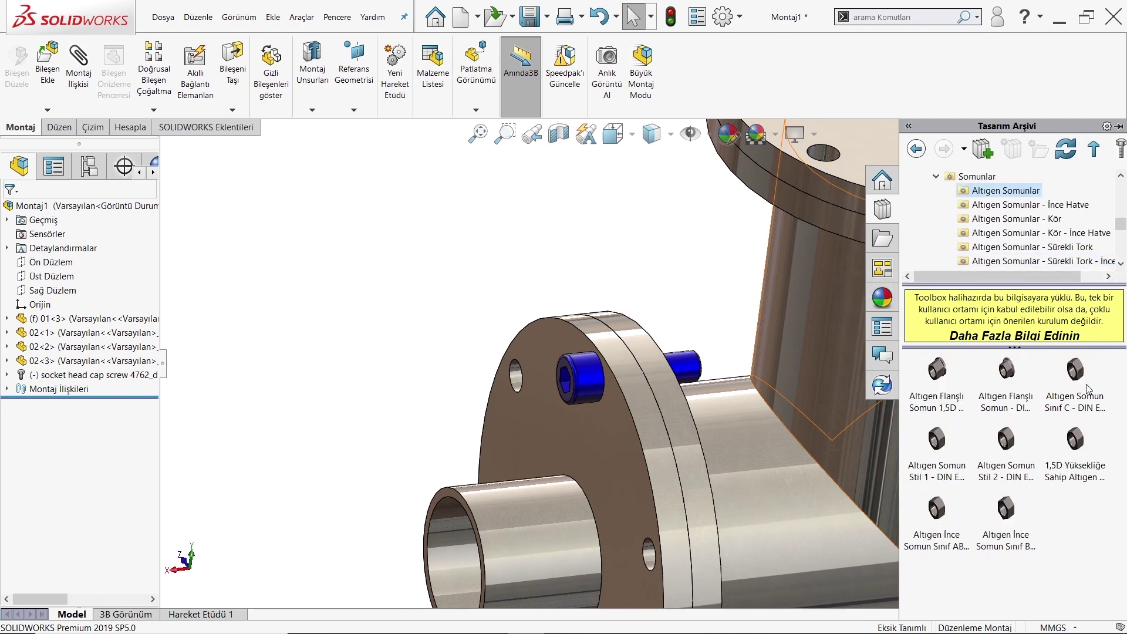
left_click(1067, 376)
mouse_move(656, 310)
left_mouse_down()
mouse_move(615, 231)
mouse_move(593, 254)
left_mouse_up()
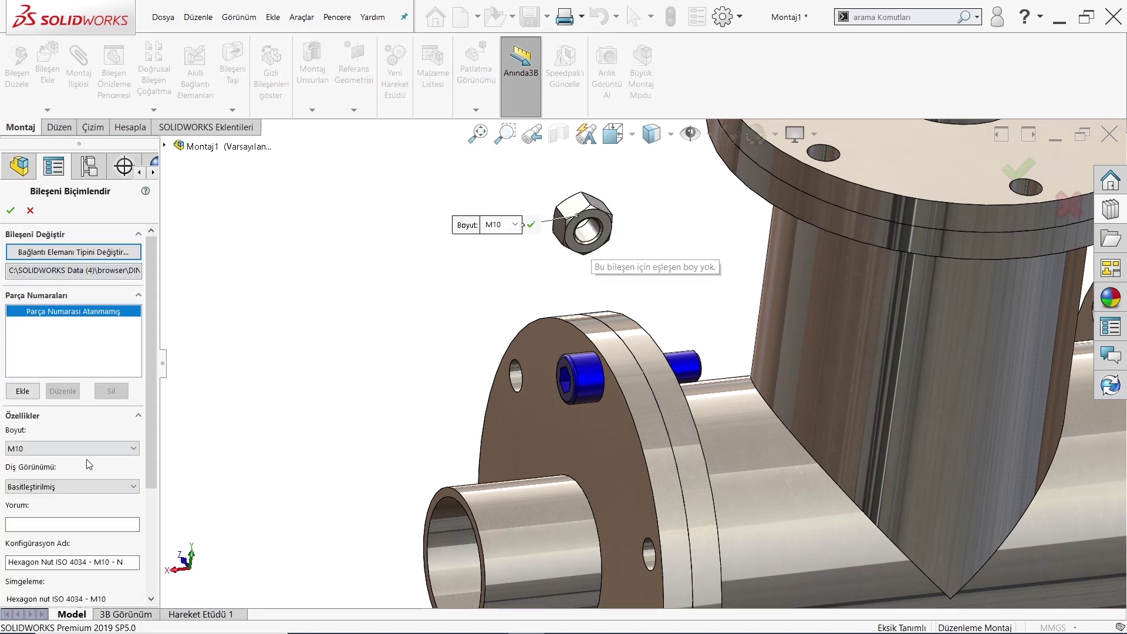
left_click(531, 225)
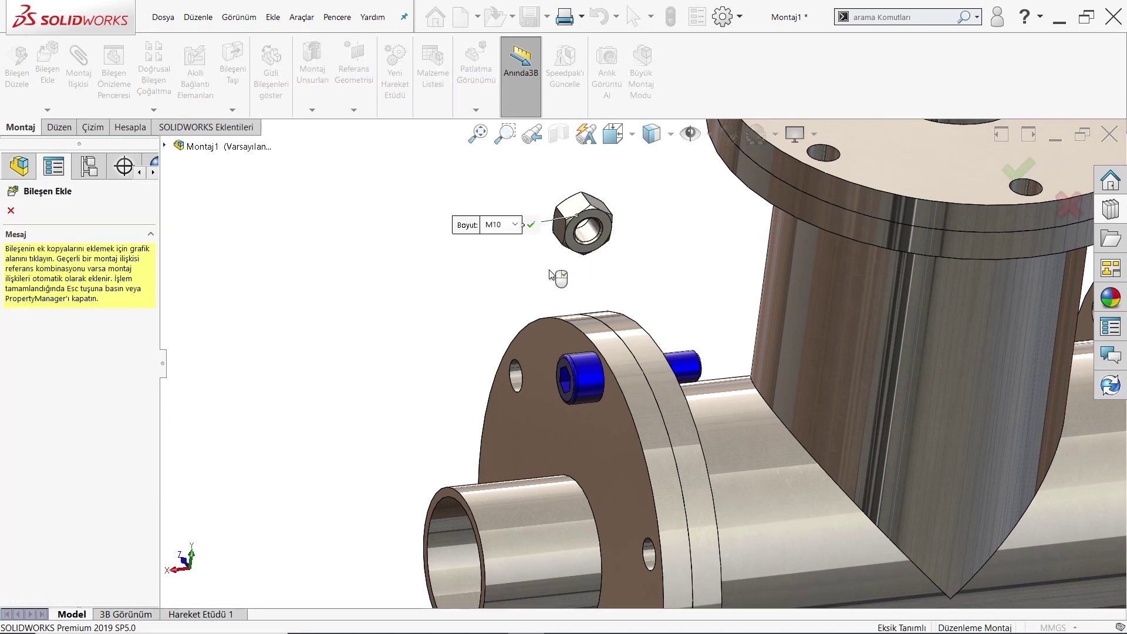
key("Escape")
- Mate the hex nut concentric with the screw shank
left_click(80, 70)
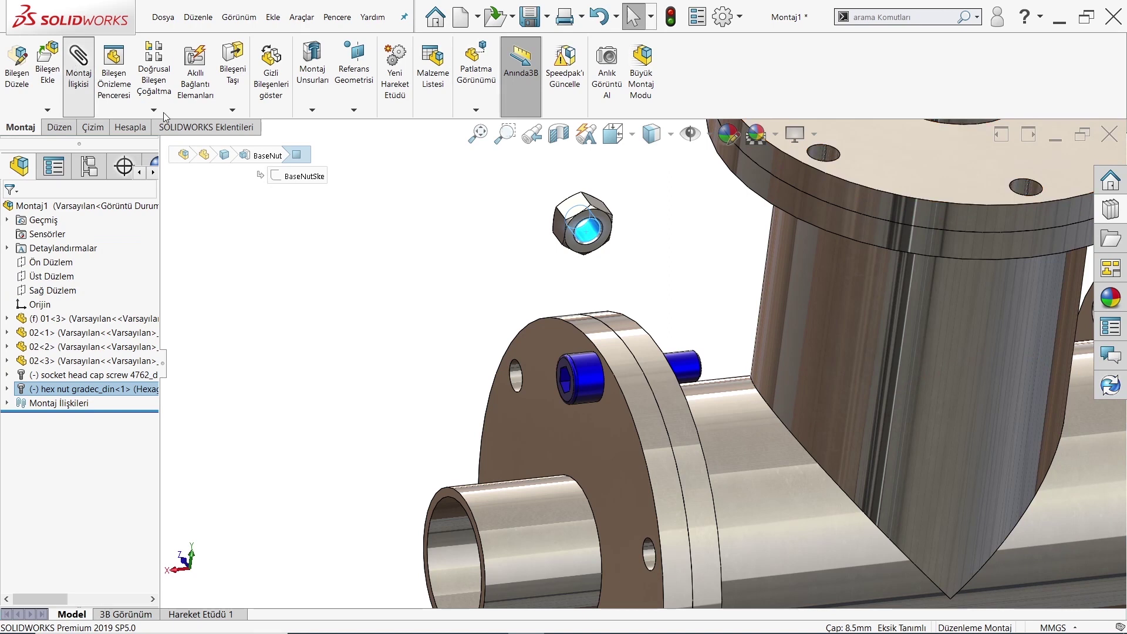
left_click(688, 370)
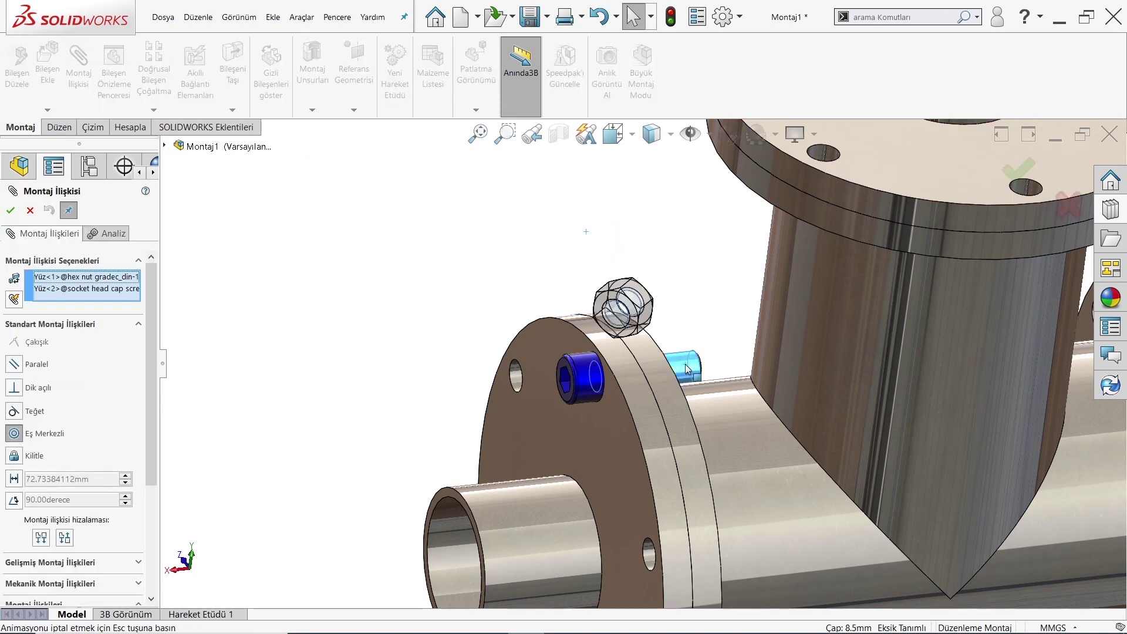
left_click(901, 392)
mouse_move(895, 394)
middle_mouse_down()
mouse_move(665, 369)
mouse_move(686, 364)
middle_mouse_up()
right_click(687, 361)
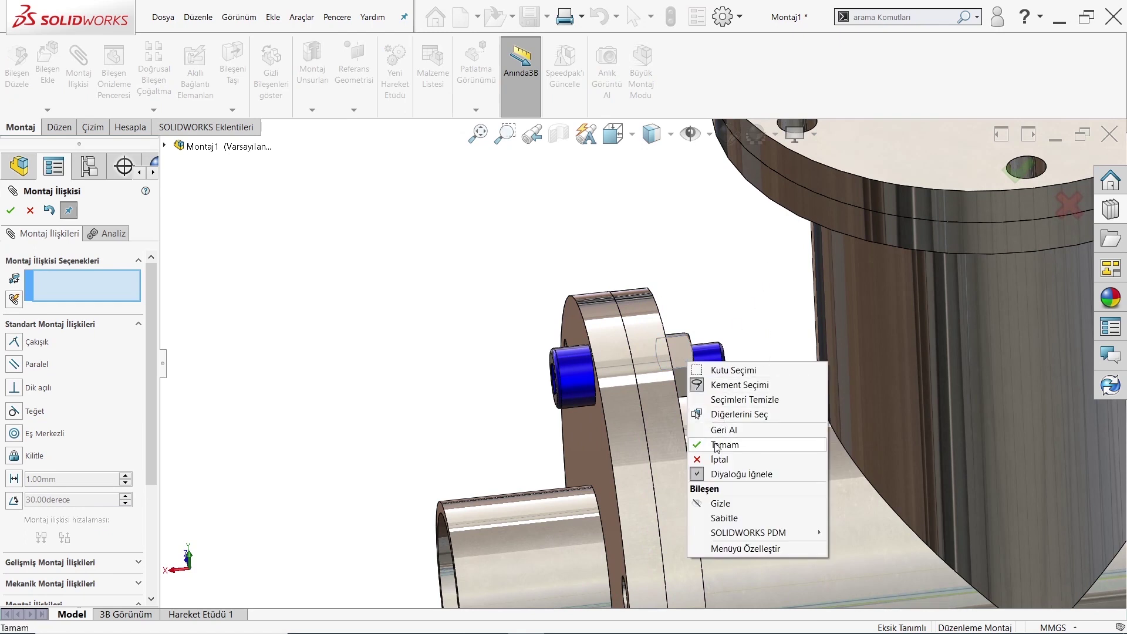
left_click(725, 444)
- Colour the hex nut blue
right_click(690, 349)
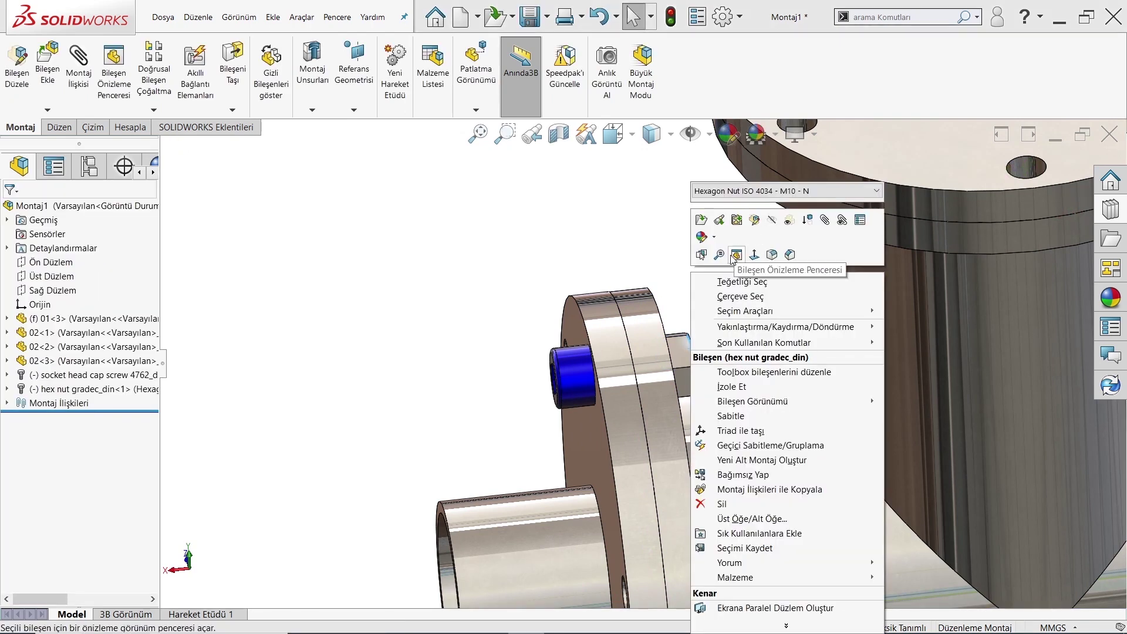
left_click(712, 284)
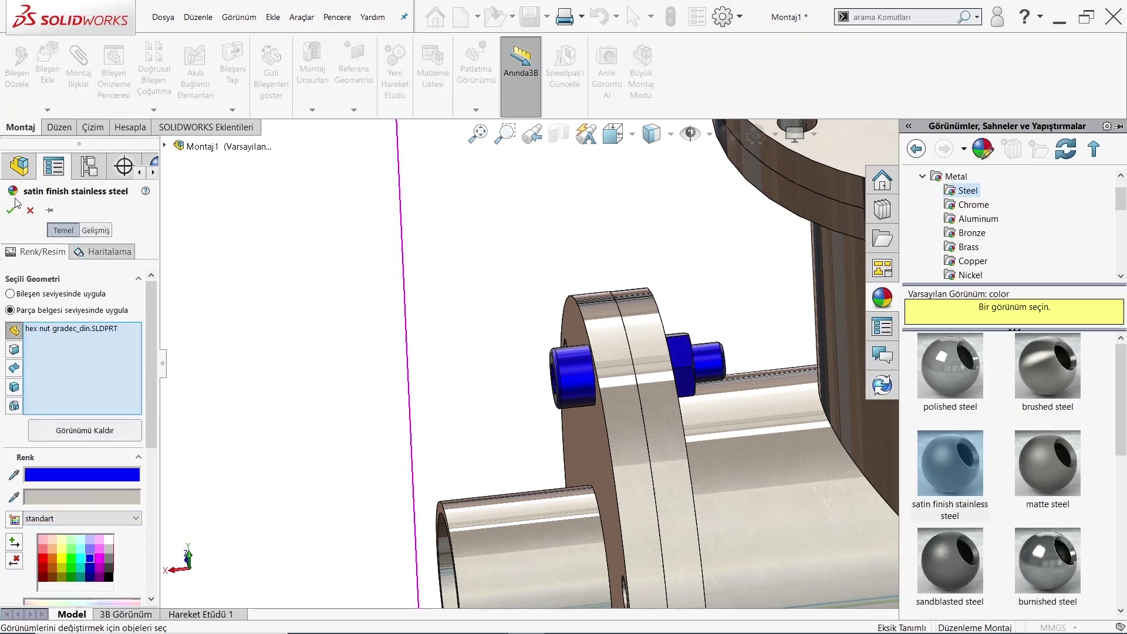
left_click(11, 210)
- Mate the nut coincident with the flange's back face
scroll(676, 350, "down", 2)
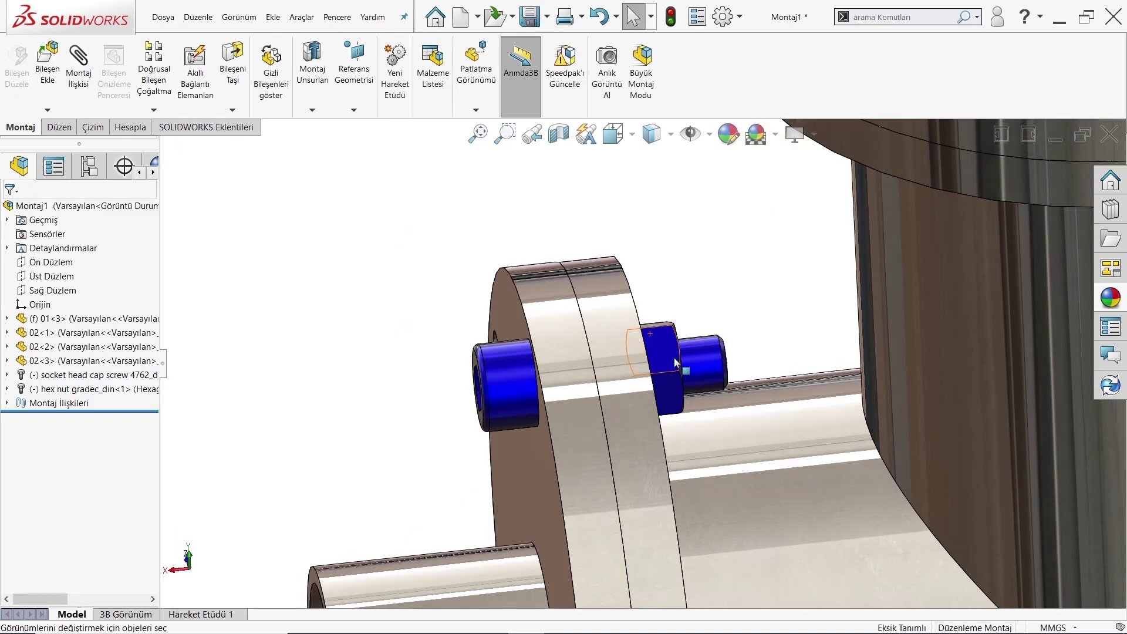
scroll(694, 347, "down", 2)
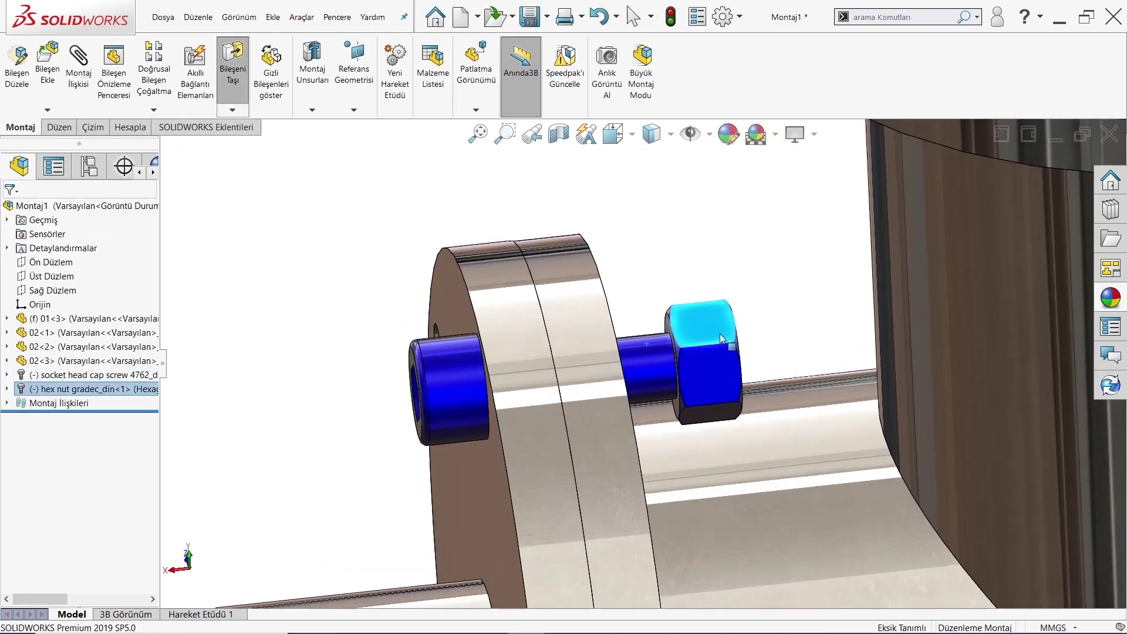
scroll(695, 347, "down", 3)
scroll(616, 324, "up", 3)
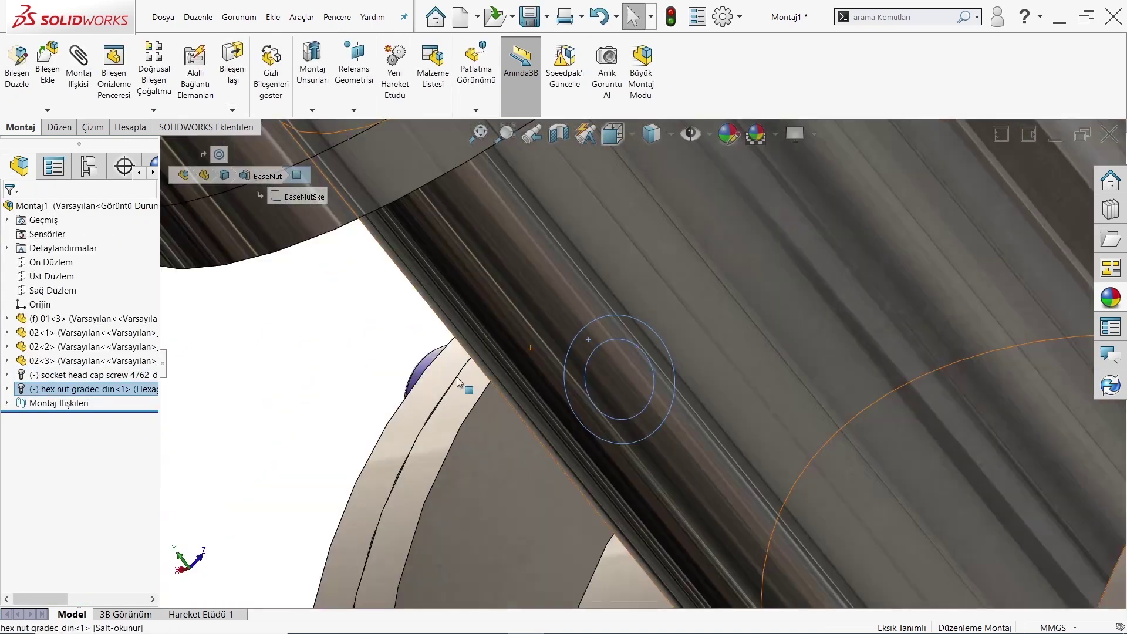
middle_click_drag(616, 324, 59, 139)
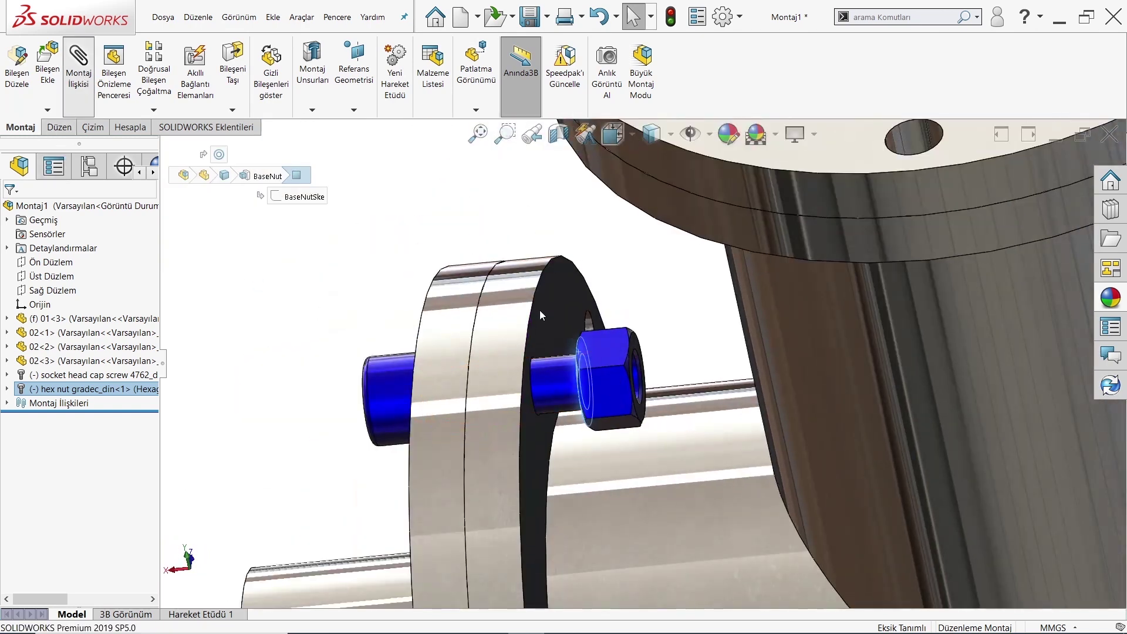
left_click(541, 318)
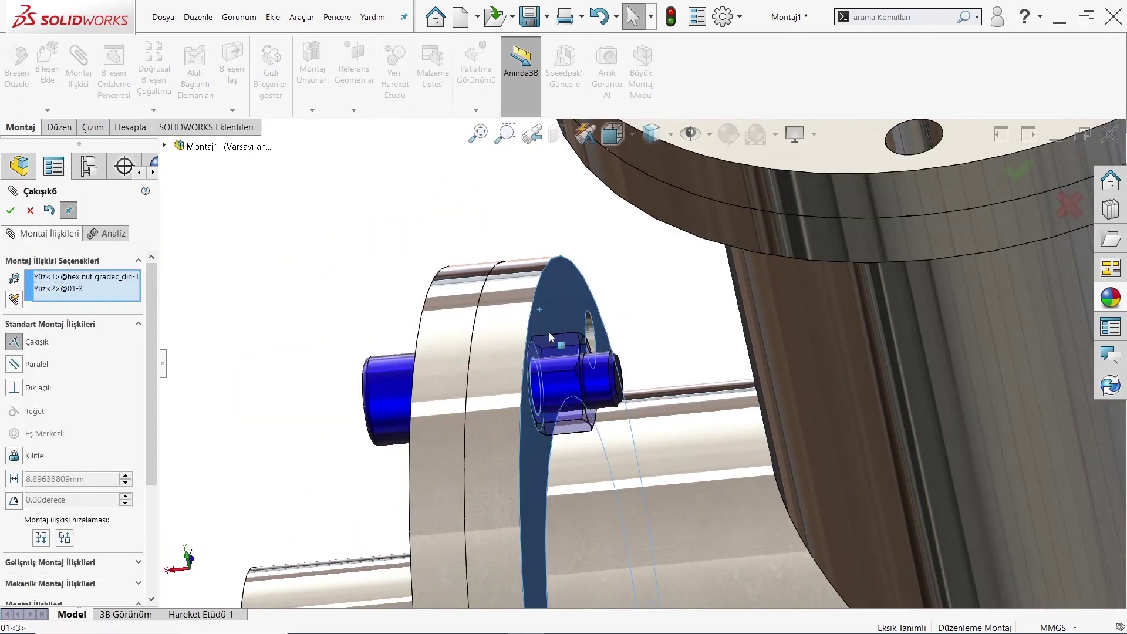
left_click(540, 317)
scroll(474, 421, "up", 4)
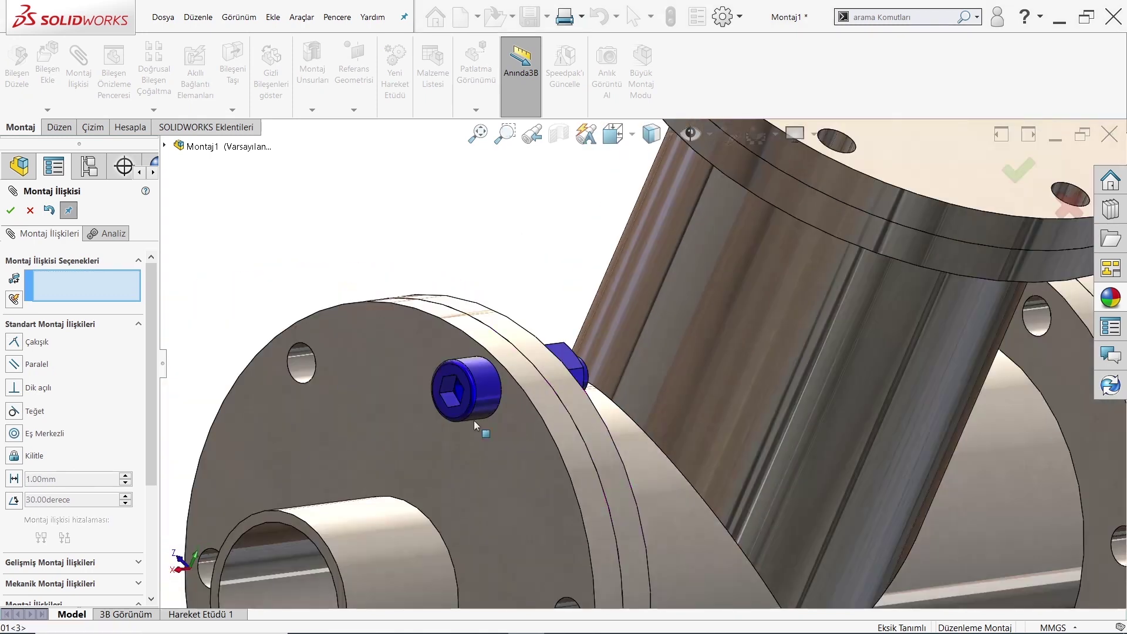
scroll(601, 472, "up", 2)
scroll(738, 448, "up", 1)
scroll(744, 439, "down", 3)
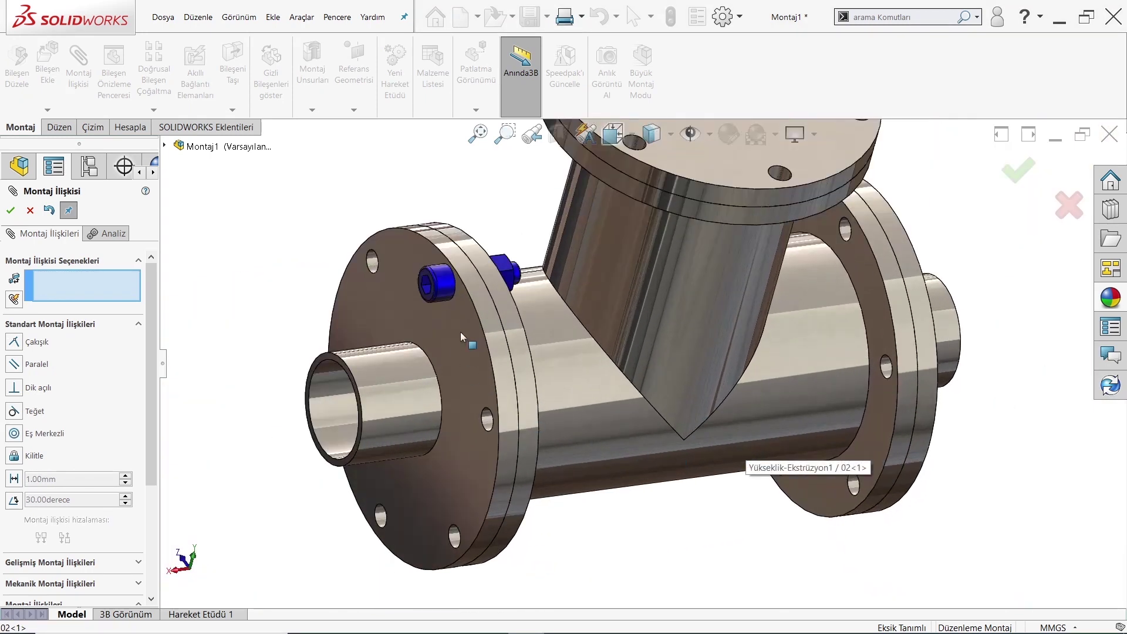
- Circular-pattern the screw and hex nut 6 times around the left flange's outer face
left_click(27, 211)
left_click(154, 110)
left_click(199, 139)
left_click(78, 253)
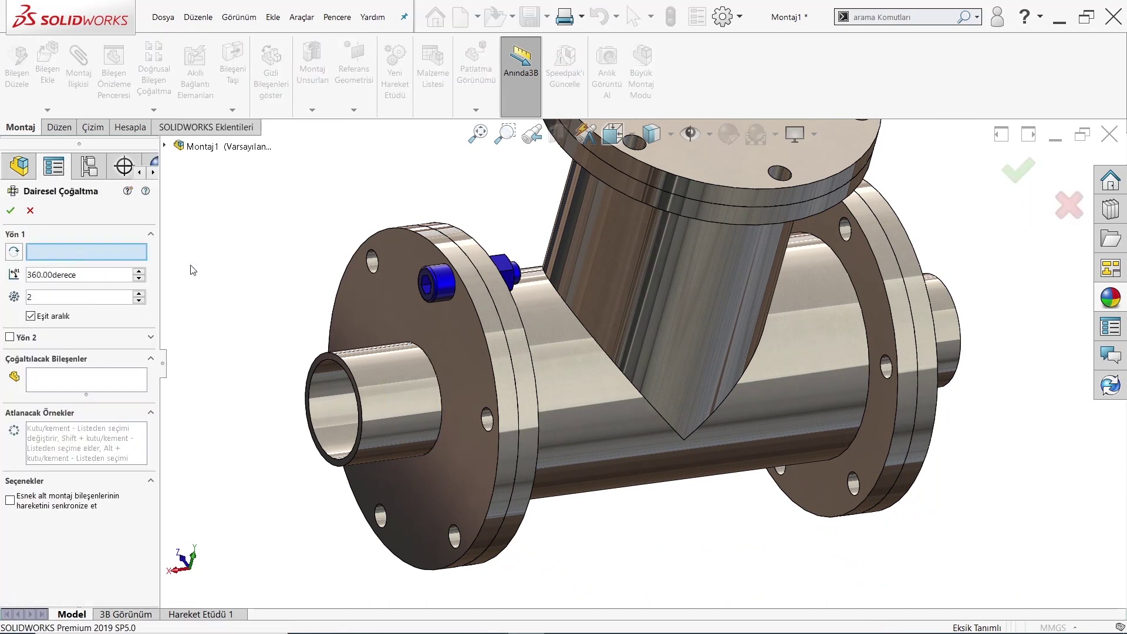
left_click(421, 234)
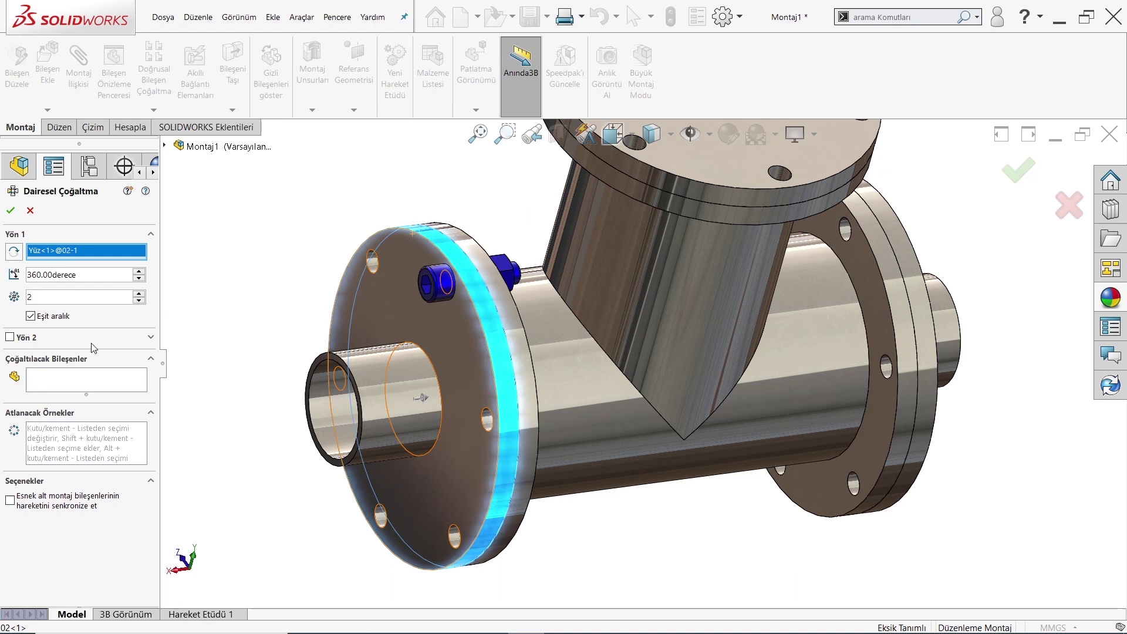
left_click(88, 382)
left_click(435, 283)
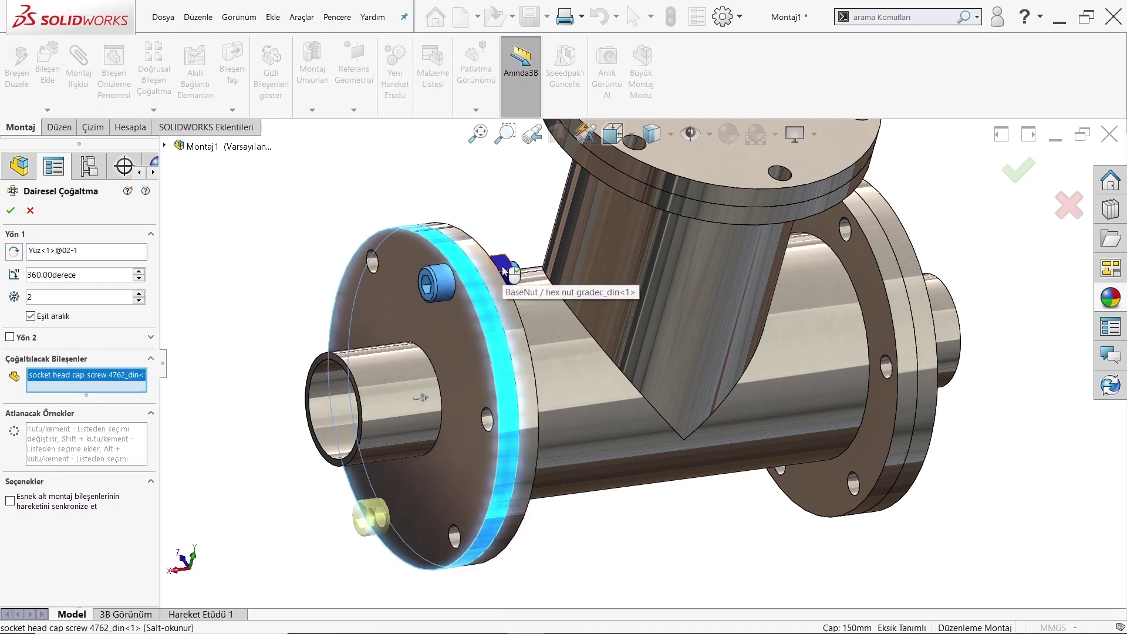
left_click(503, 272)
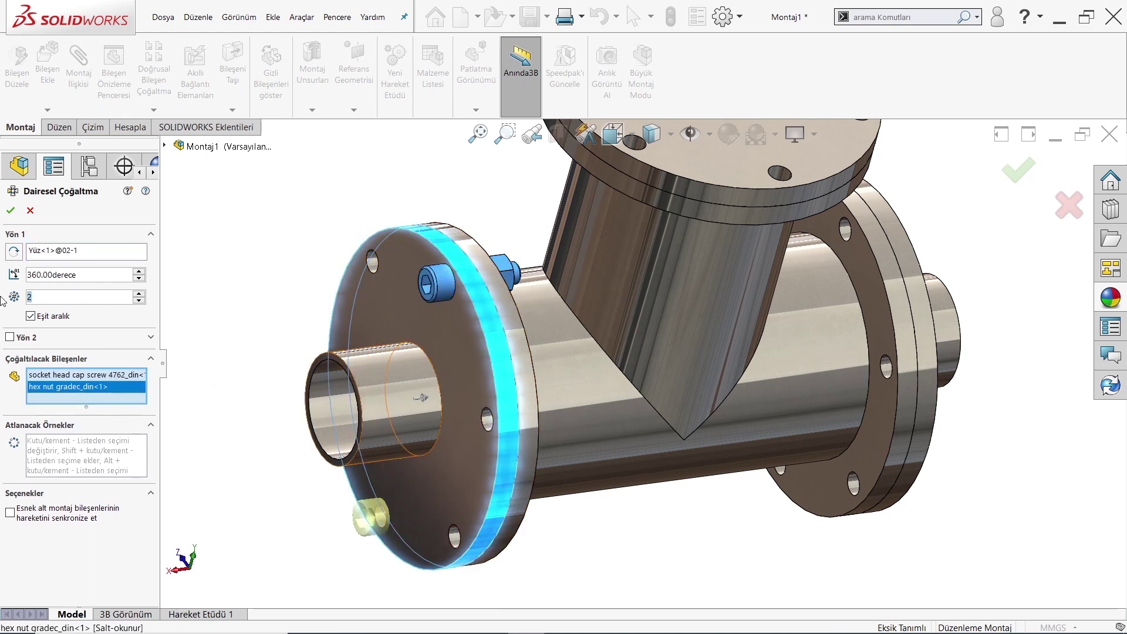
type("6")
key("Return")
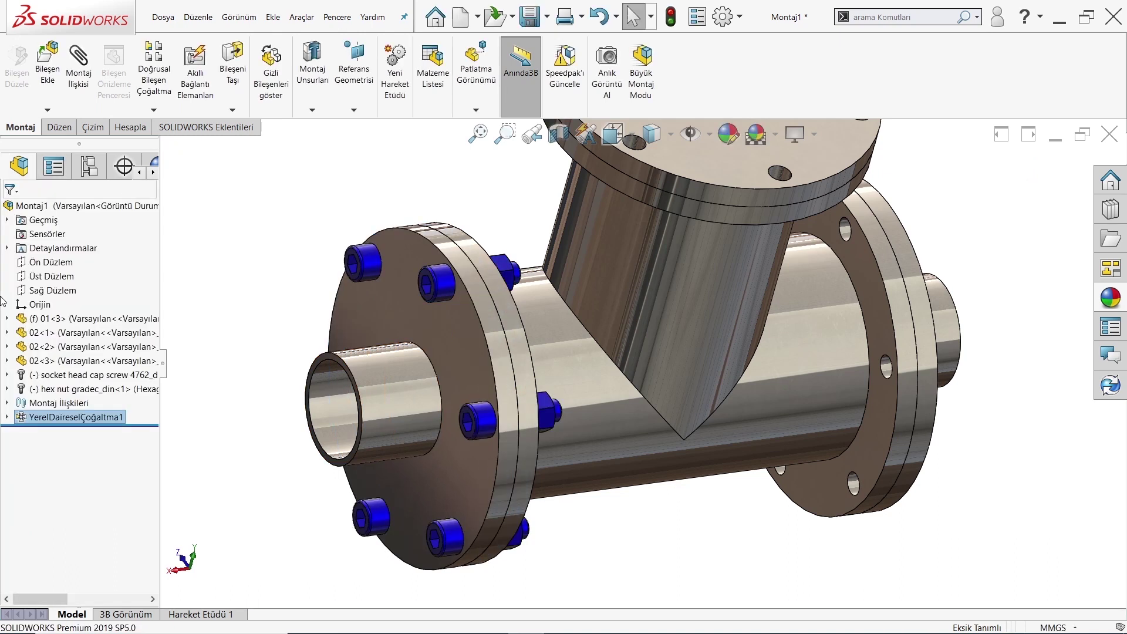
mouse_move(453, 415)
middle_mouse_down()
mouse_move(602, 334)
mouse_move(593, 399)
middle_mouse_up()
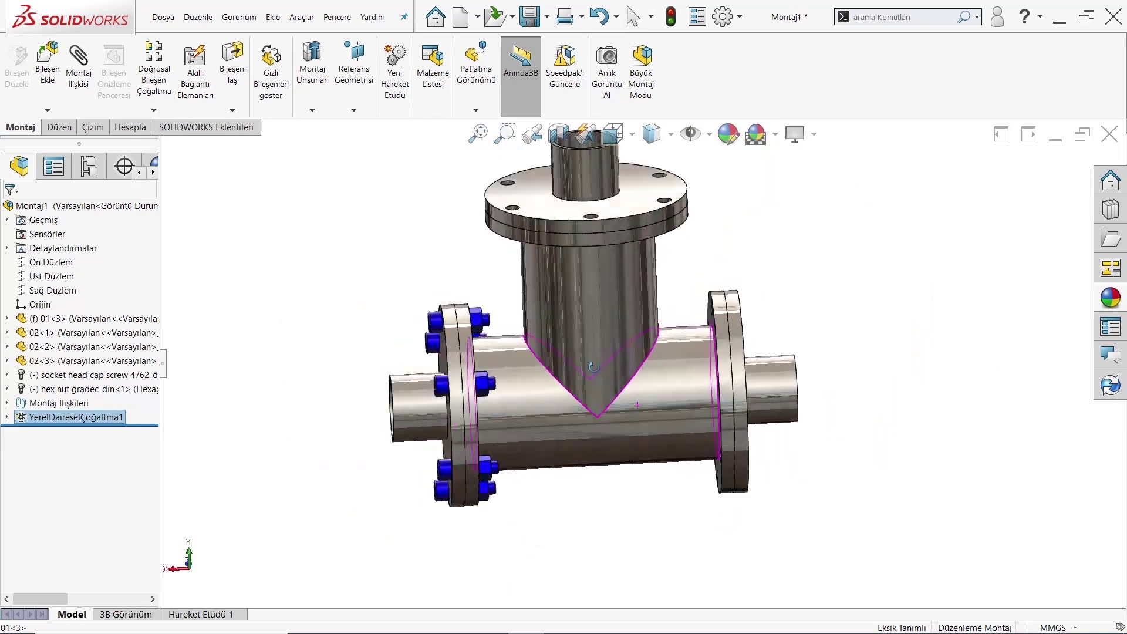
- Check the Ön Düzlem plane location and orbit the model to a near-front view
left_click(219, 327)
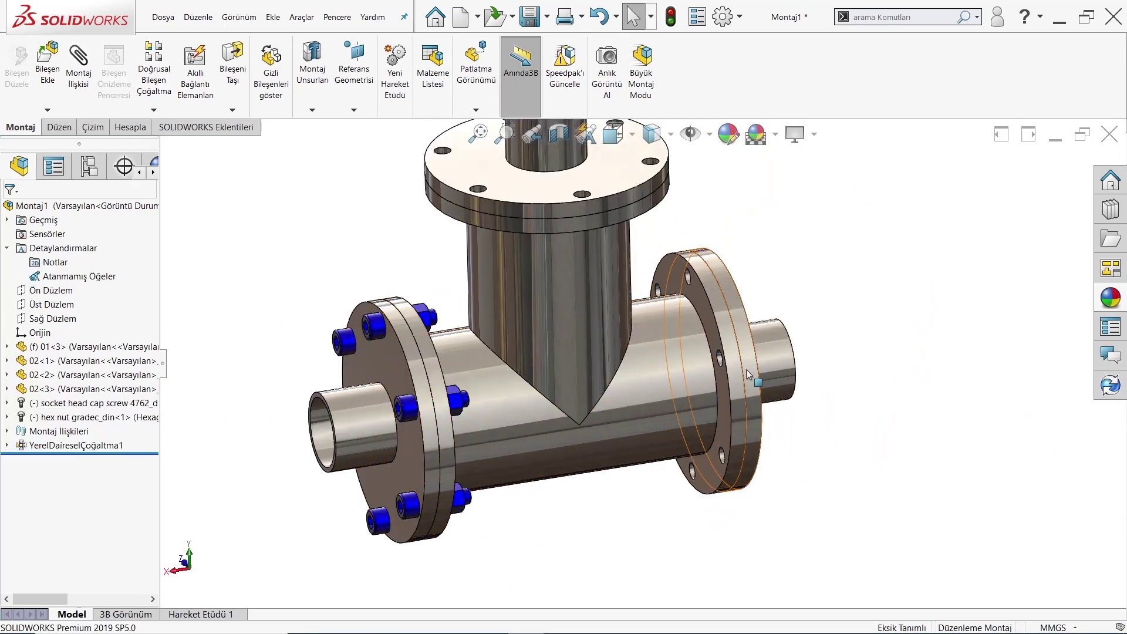
left_click(47, 291)
middle_click_drag(587, 376, 510, 369)
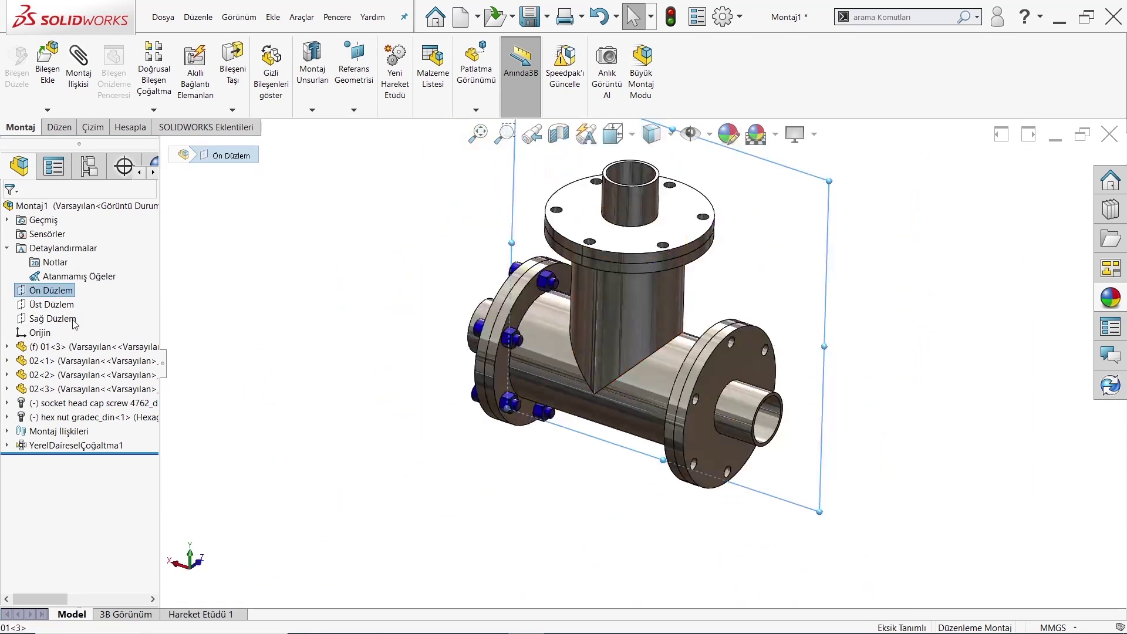
left_click(365, 315)
mouse_move(366, 315)
middle_mouse_down()
mouse_move(788, 309)
mouse_move(851, 364)
middle_mouse_up()
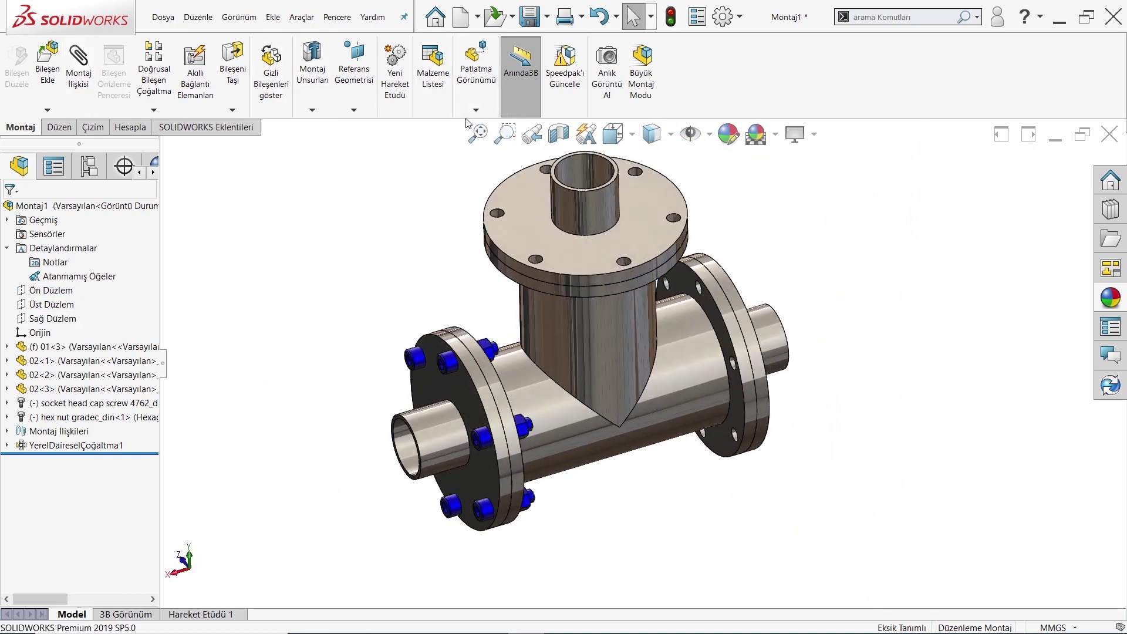
left_click(58, 129)
left_click(20, 128)
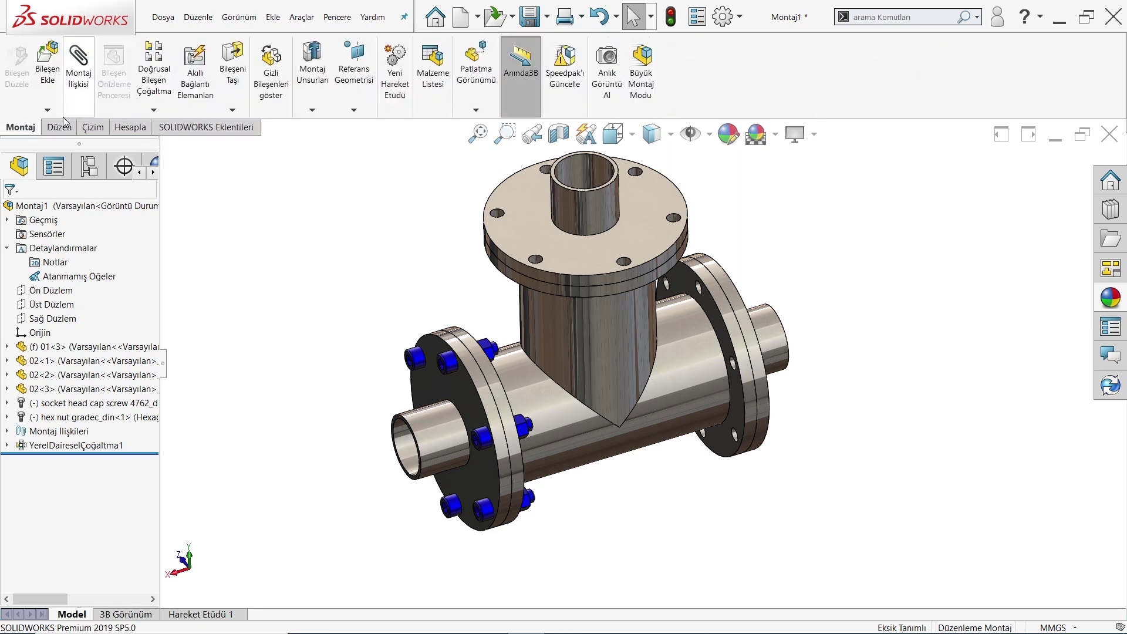
- Create reference plane DÜZLEM1 midway between the two end flange faces
left_click(354, 109)
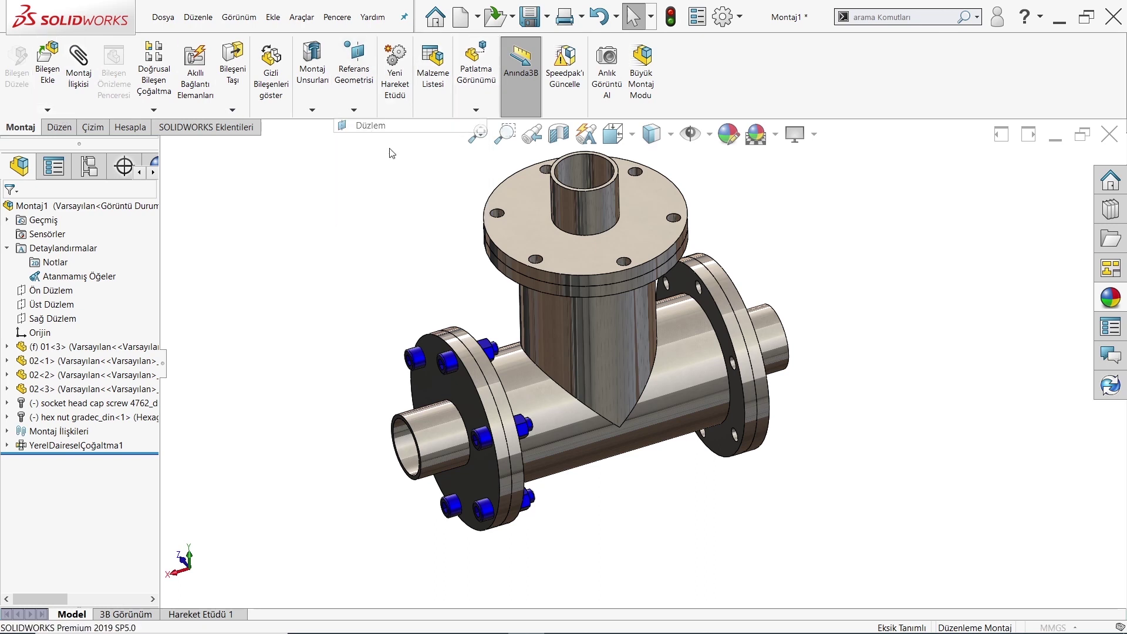
left_click(476, 398)
mouse_move(816, 374)
middle_mouse_down()
mouse_move(742, 328)
mouse_move(638, 367)
mouse_move(102, 298)
middle_mouse_up()
left_click(745, 301)
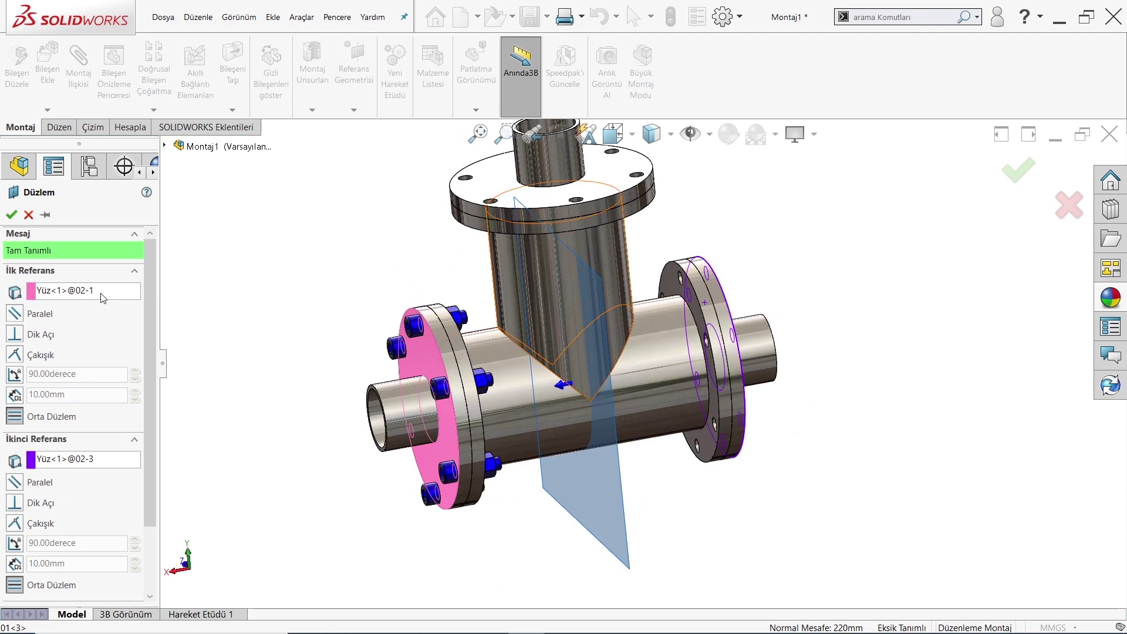
left_click(11, 215)
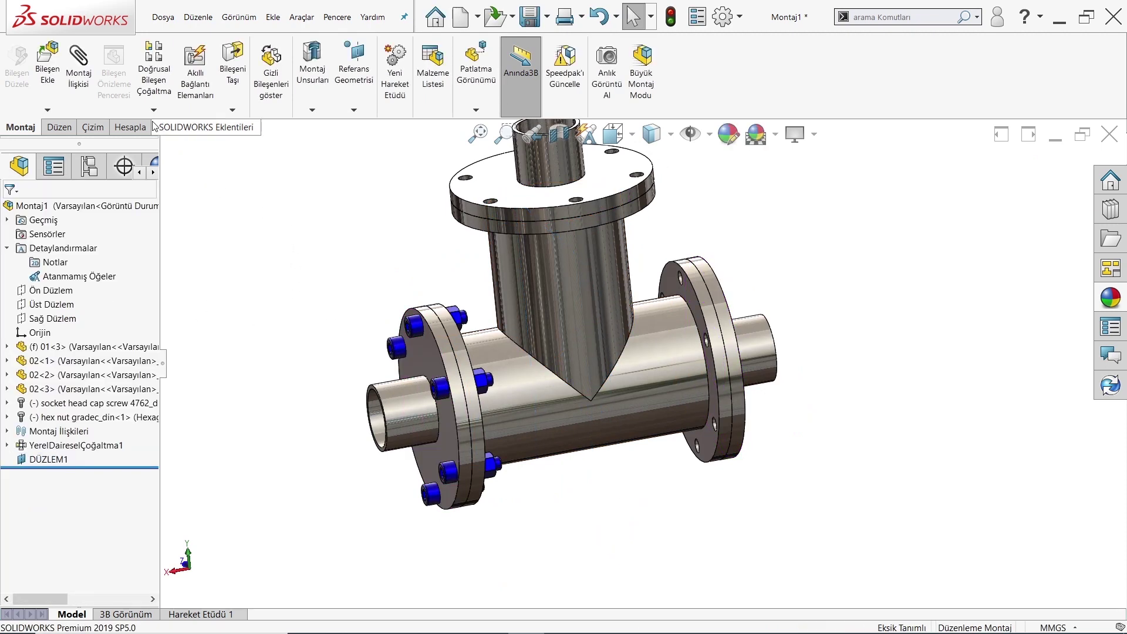
- Start Mirror Components with DÜZLEM1 as the mirror plane
left_click(154, 109)
left_click(154, 214)
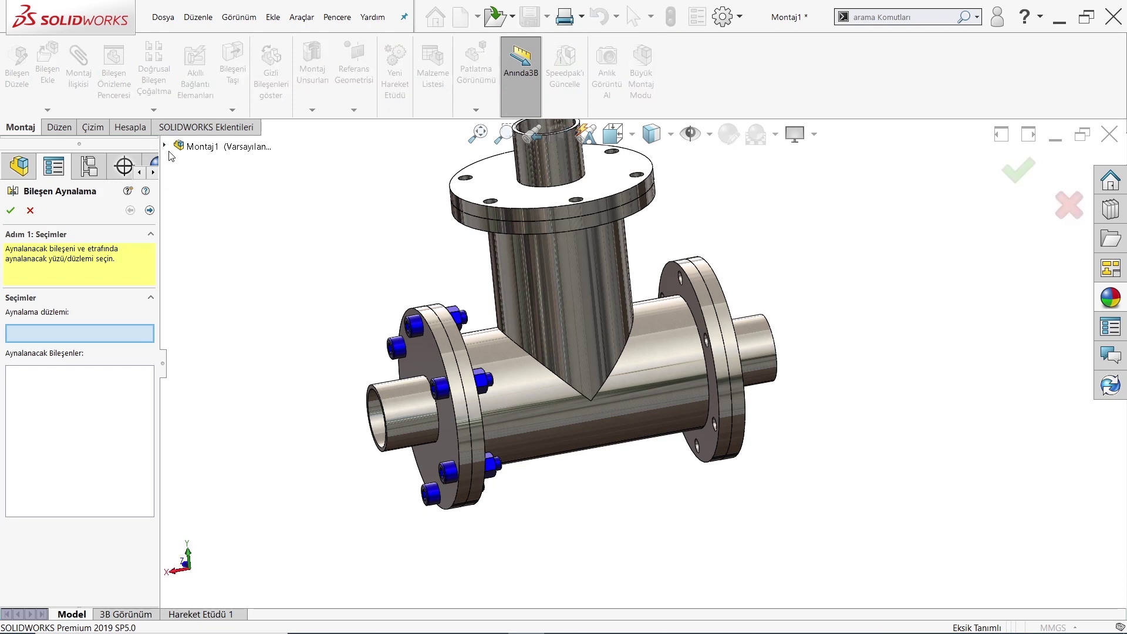
left_click(165, 146)
left_click(218, 372)
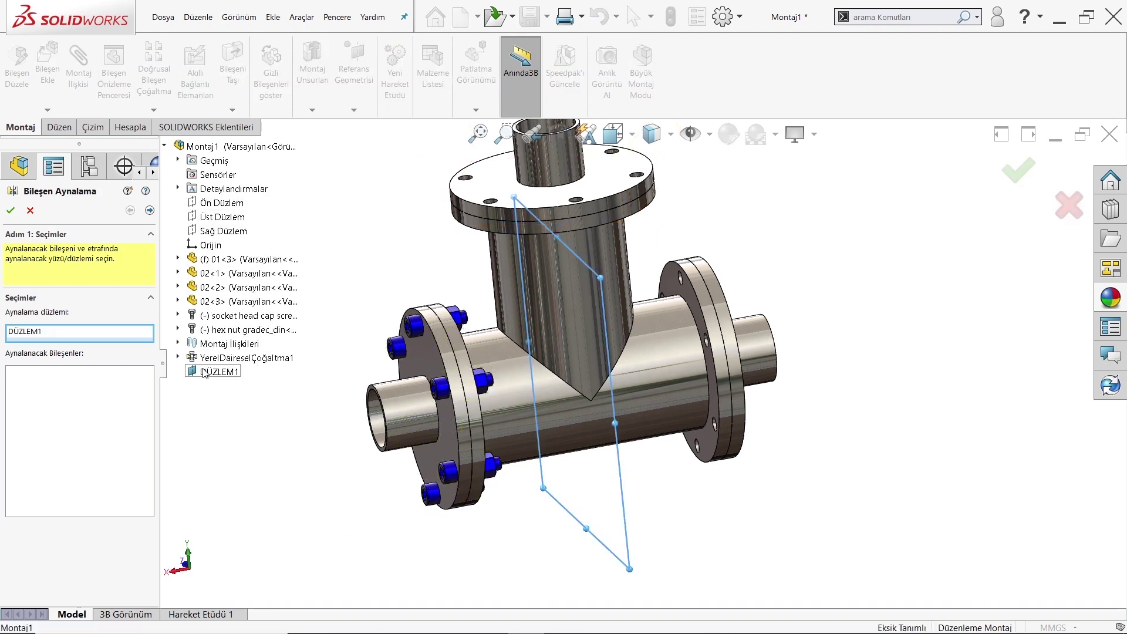
- Select all six screws and six hex nuts on the left flange for mirroring
scroll(452, 449, "down", 3)
left_click(458, 354)
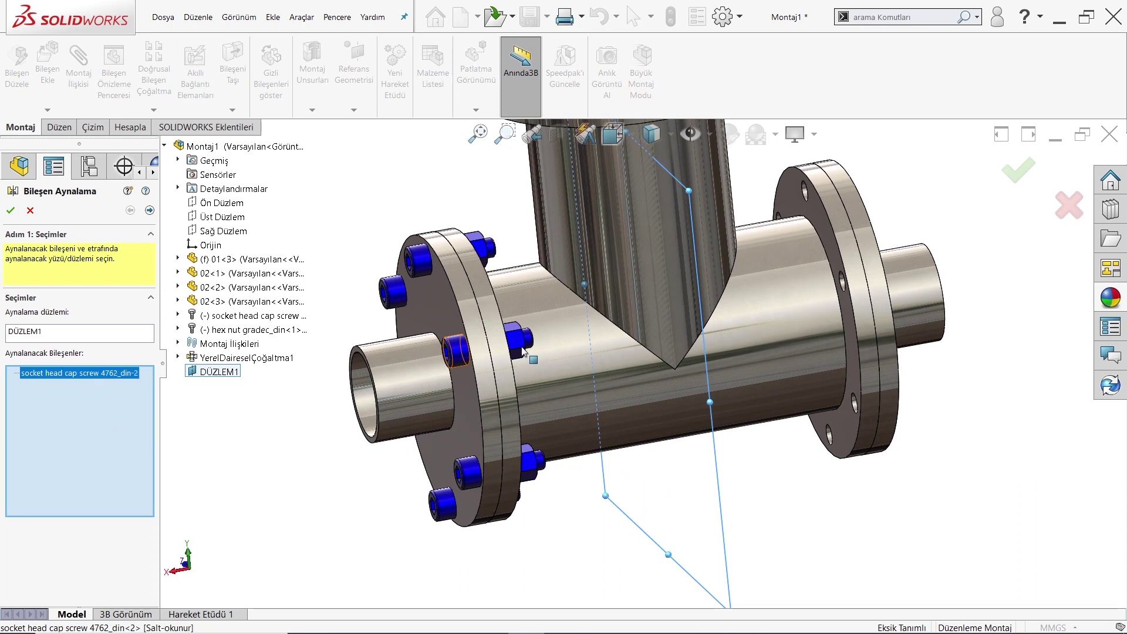
left_click(520, 347)
left_click(482, 247)
left_click(419, 258)
left_click(392, 288)
left_click(444, 497)
left_click(540, 485)
left_click(532, 470)
mouse_move(532, 470)
middle_mouse_down()
mouse_move(393, 420)
mouse_move(275, 426)
middle_mouse_up()
left_click(275, 426)
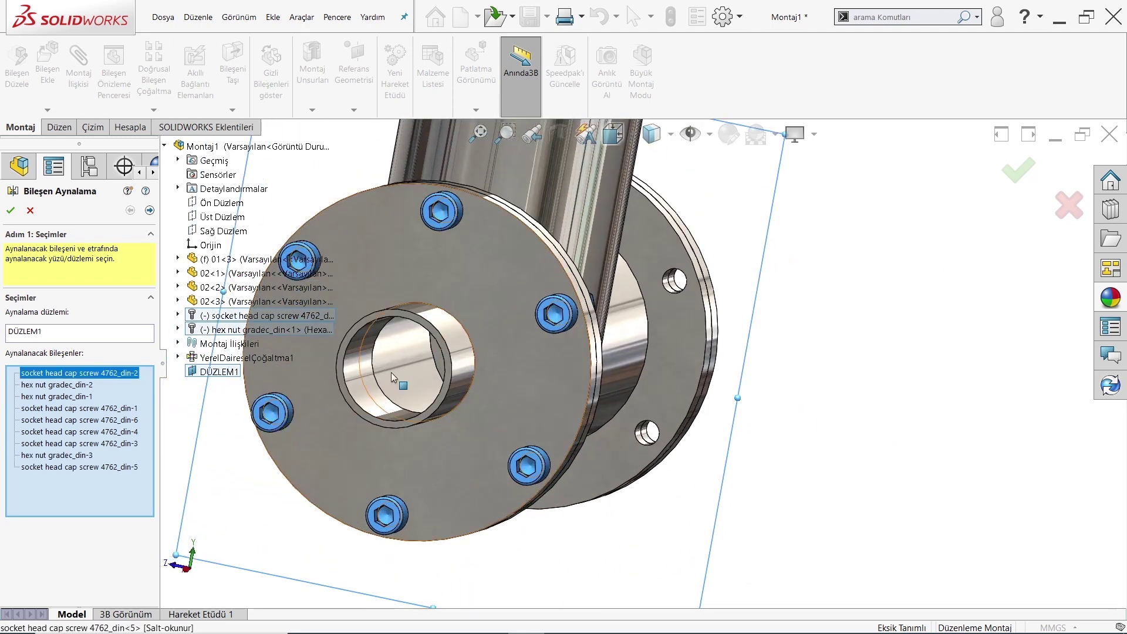
middle_click_drag(391, 372, 719, 446)
left_click(721, 449)
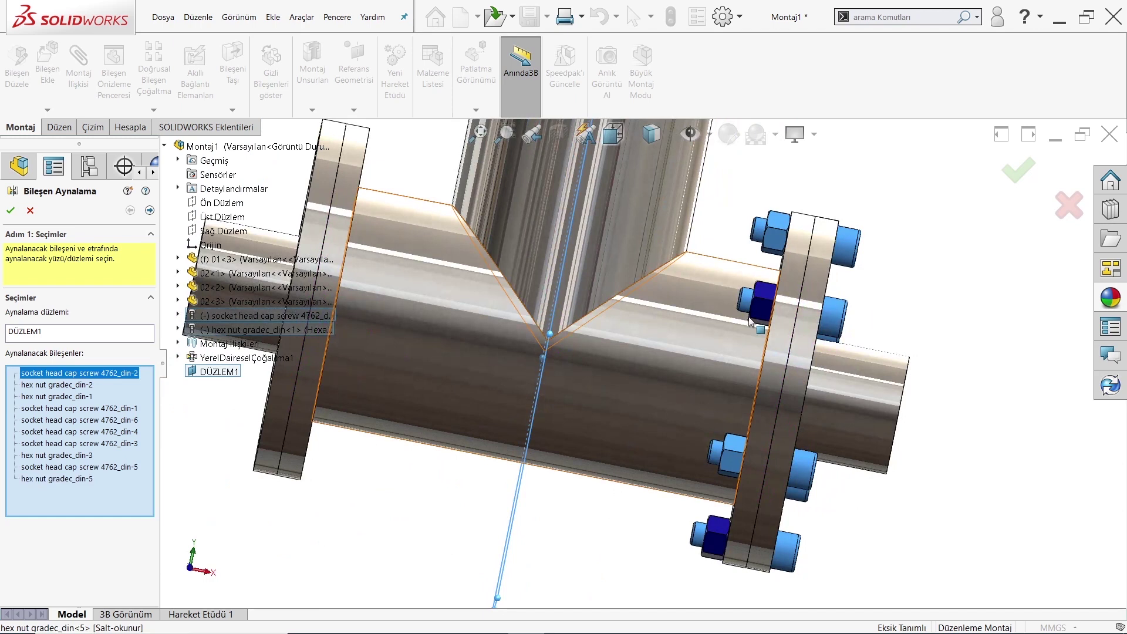
left_click(718, 543)
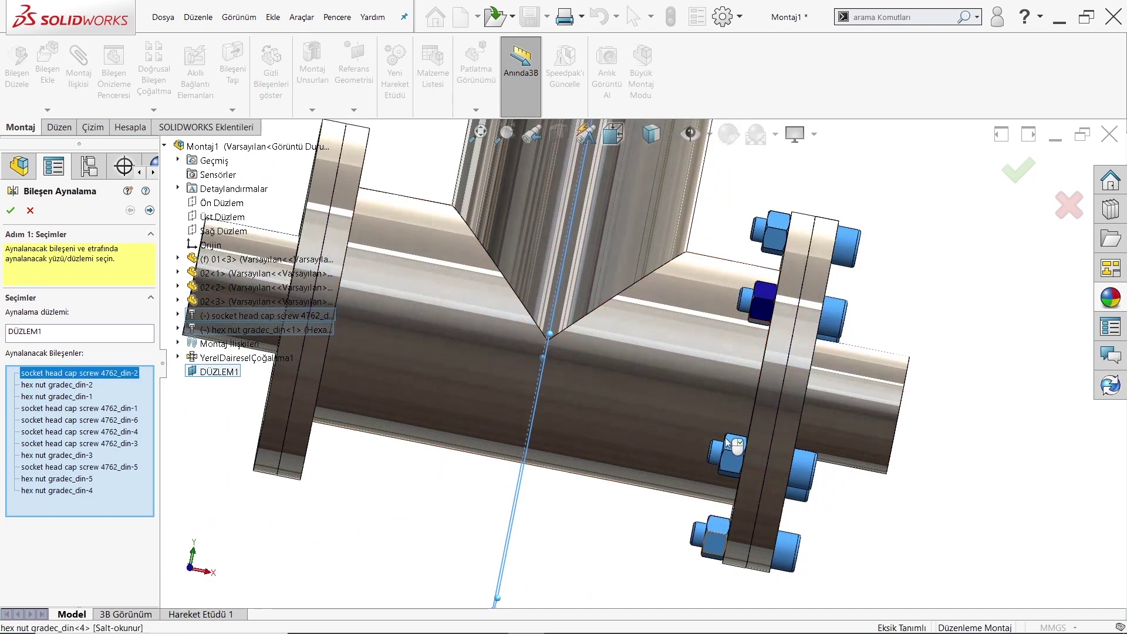
left_click(757, 300)
scroll(693, 320, "up", 3)
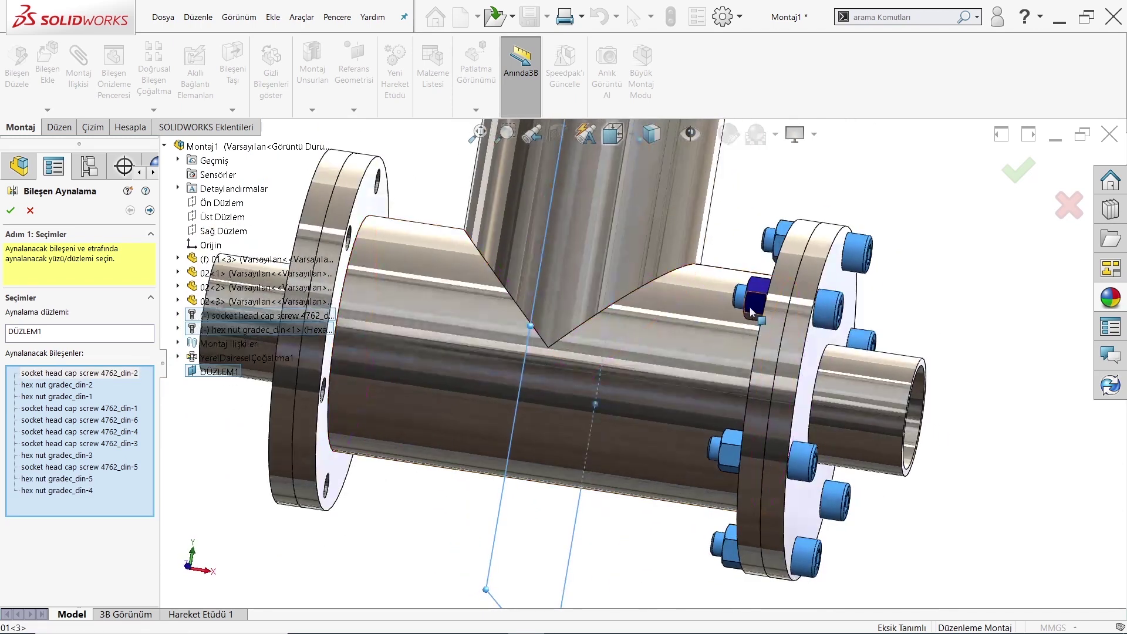
middle_click_drag(650, 336, 487, 343)
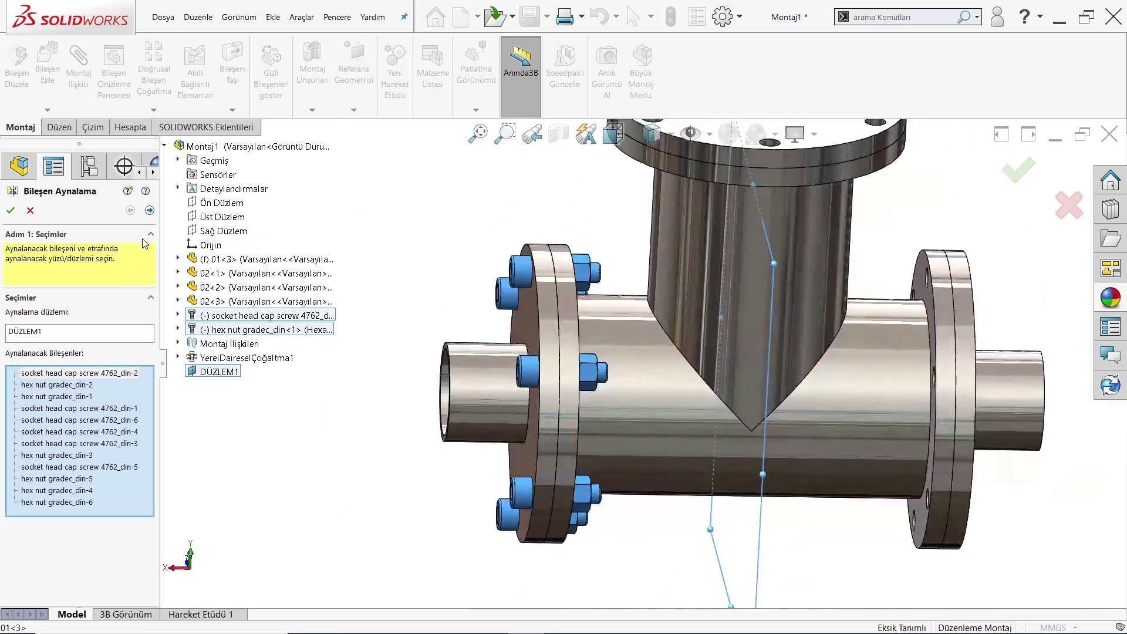
- Set the mirrored copies' orientation, trying opposite-hand versions, and accept the mirror
left_click(150, 210)
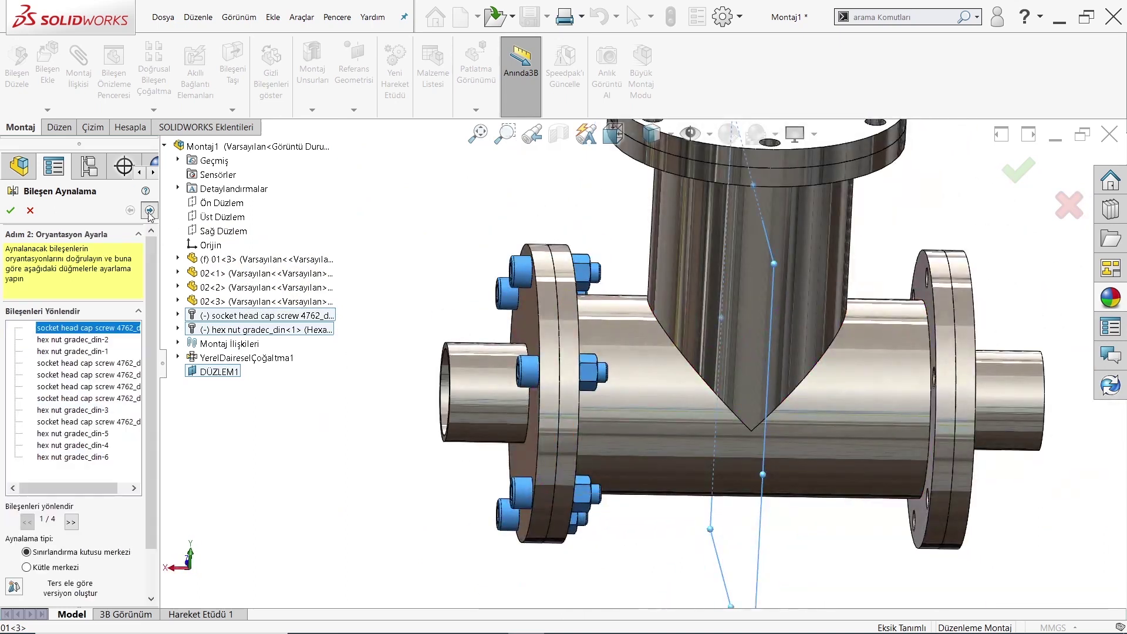
middle_click_drag(708, 367, 485, 427)
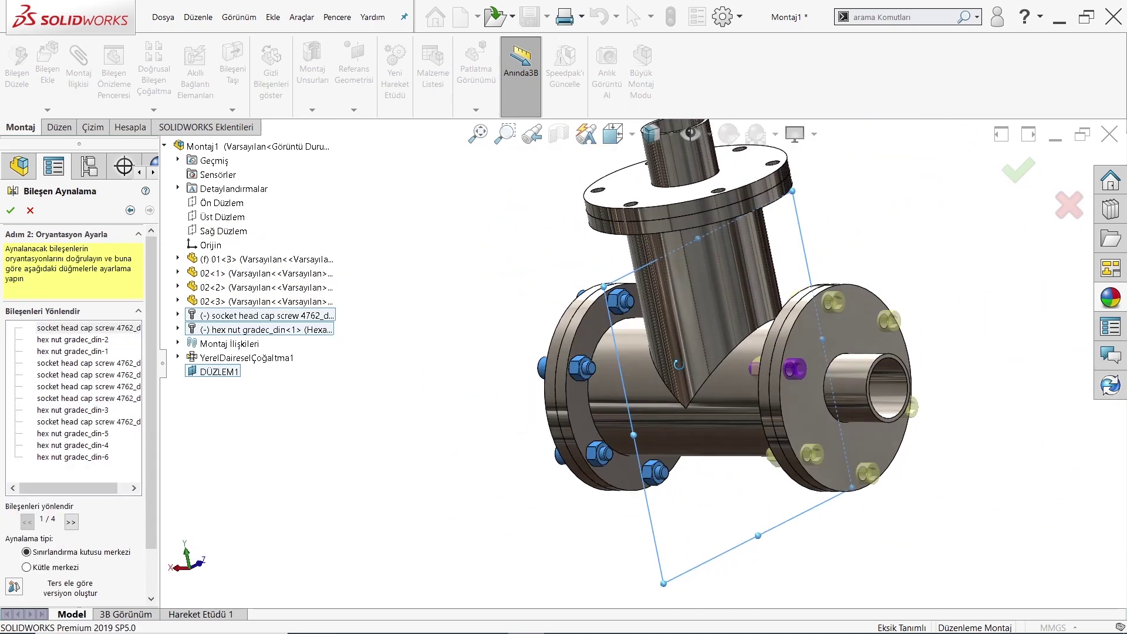
left_click(18, 588)
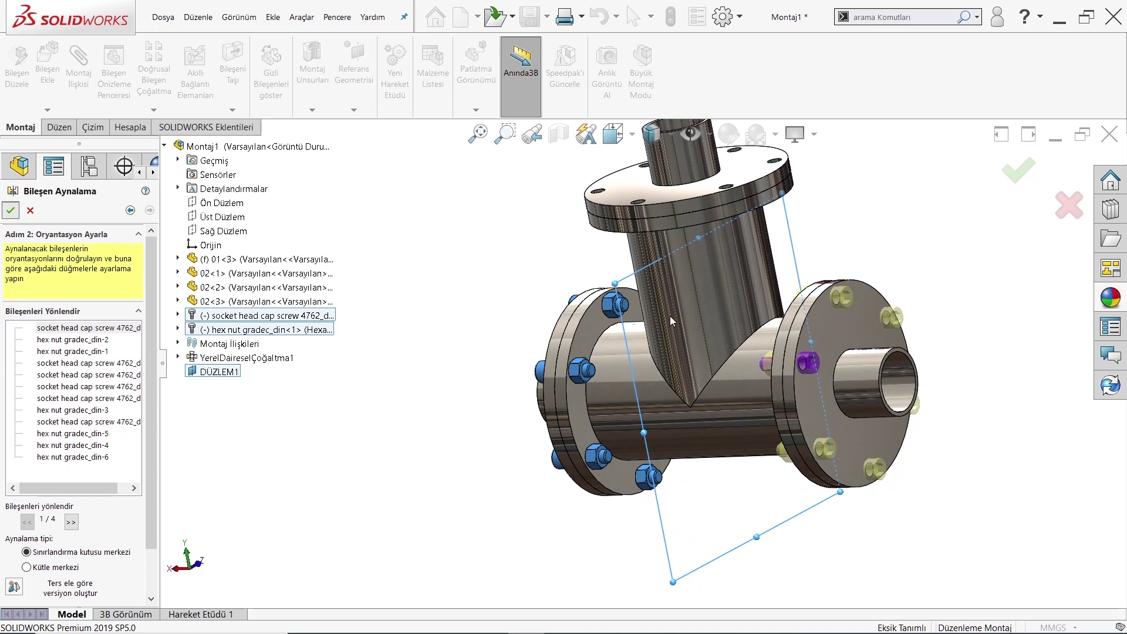
key("Return")
- Drag a blue screw and a hex nut out of the right flange beside the top flange
mouse_move(670, 316)
middle_mouse_down()
mouse_move(689, 385)
mouse_move(707, 382)
middle_mouse_up()
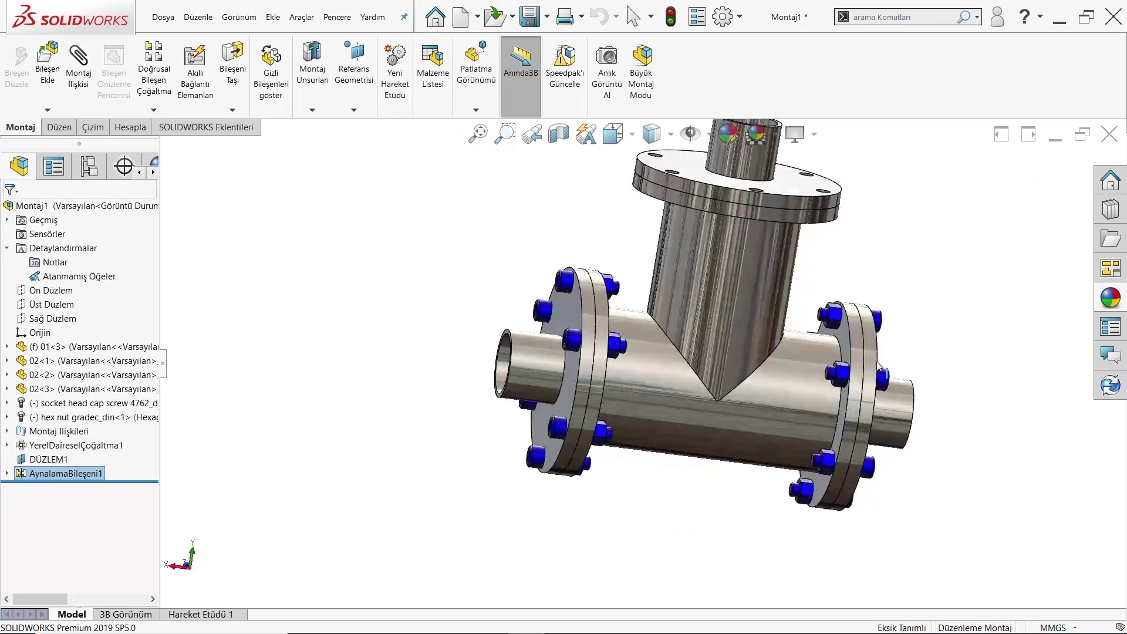
scroll(759, 428, "up", 5)
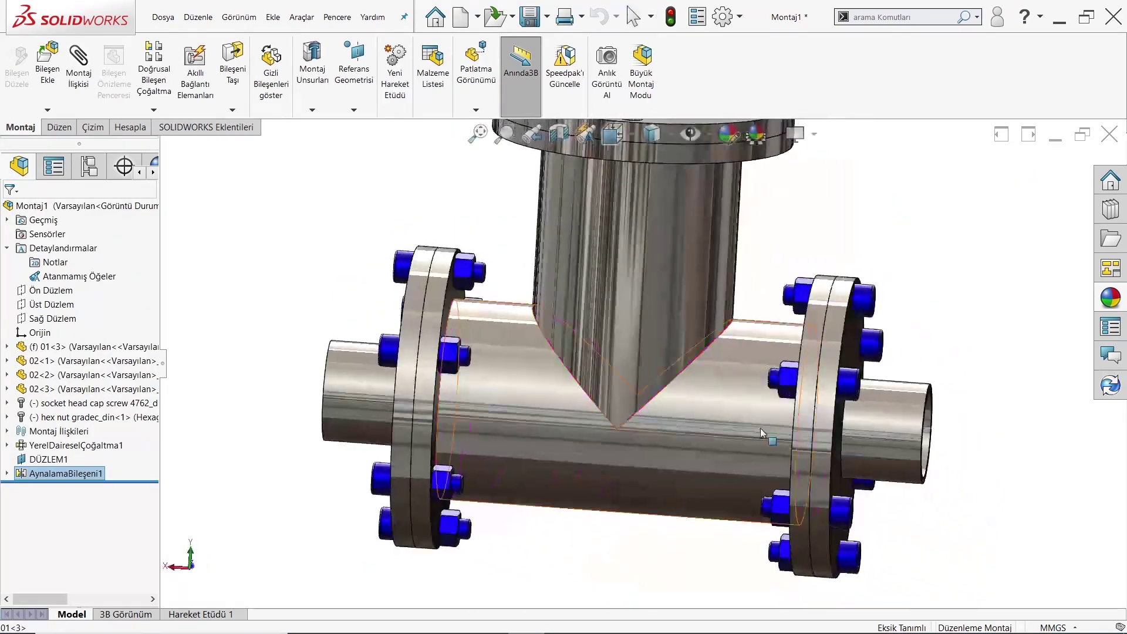
scroll(760, 428, "up", 4)
mouse_move(775, 229)
middle_mouse_down()
mouse_move(755, 403)
mouse_move(736, 389)
middle_mouse_up()
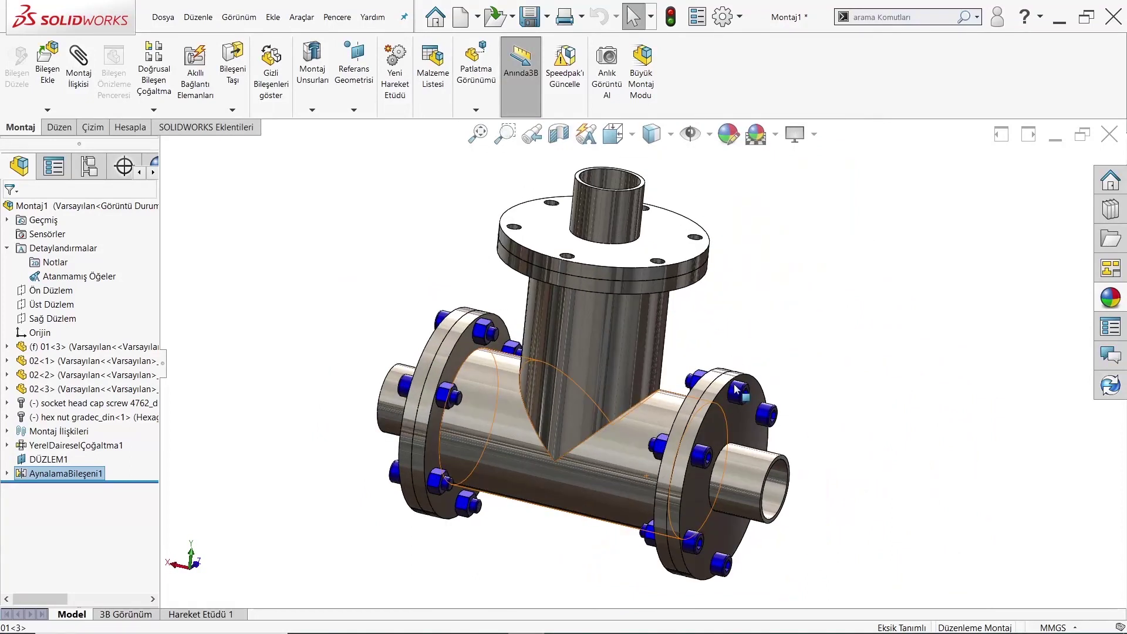
left_click_drag(741, 397, 797, 228)
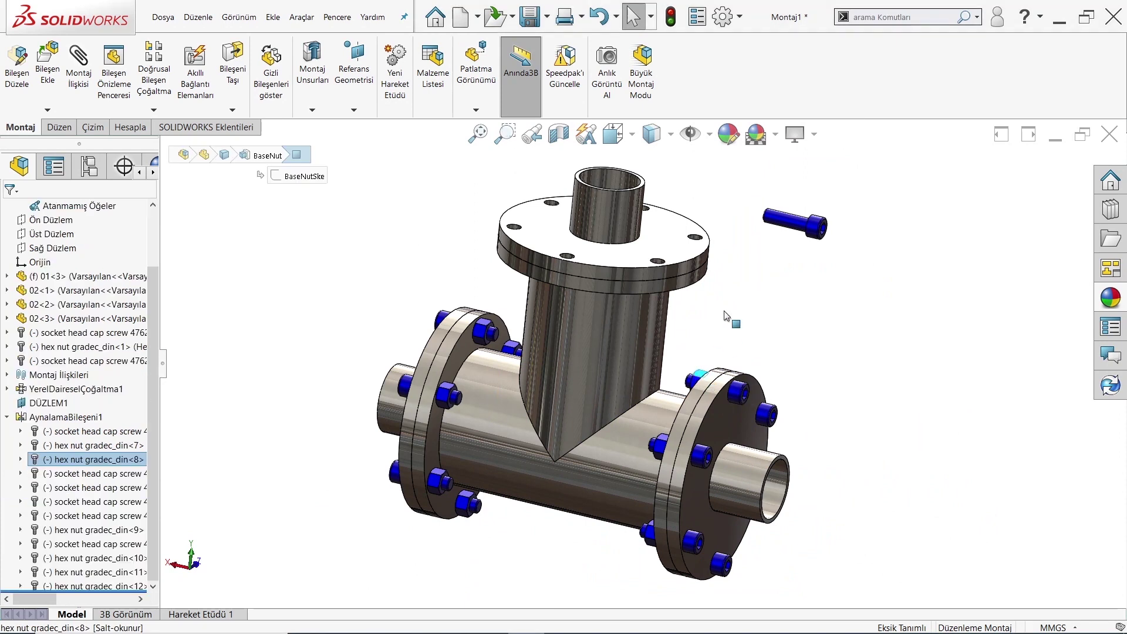
key("Escape")
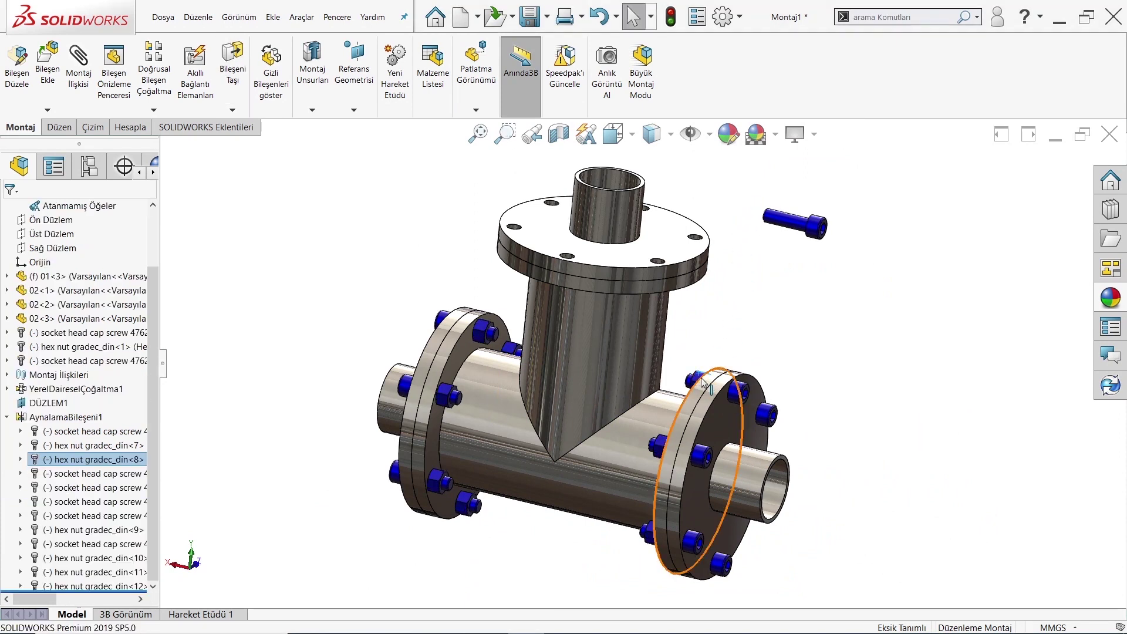
left_click_drag(700, 373, 733, 212)
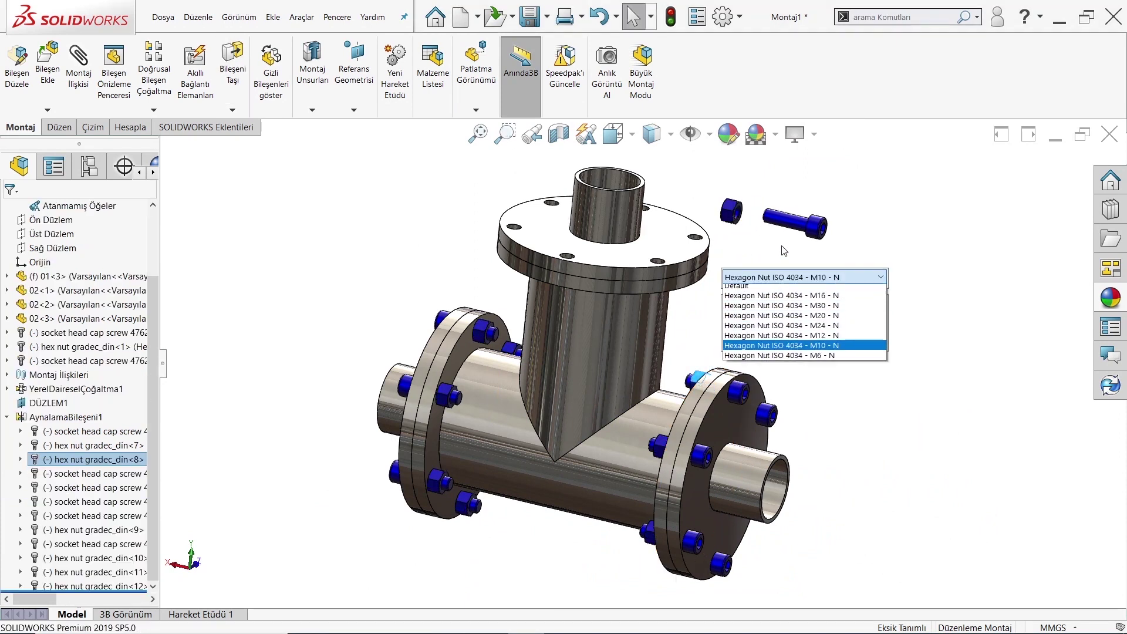
left_click(88, 56)
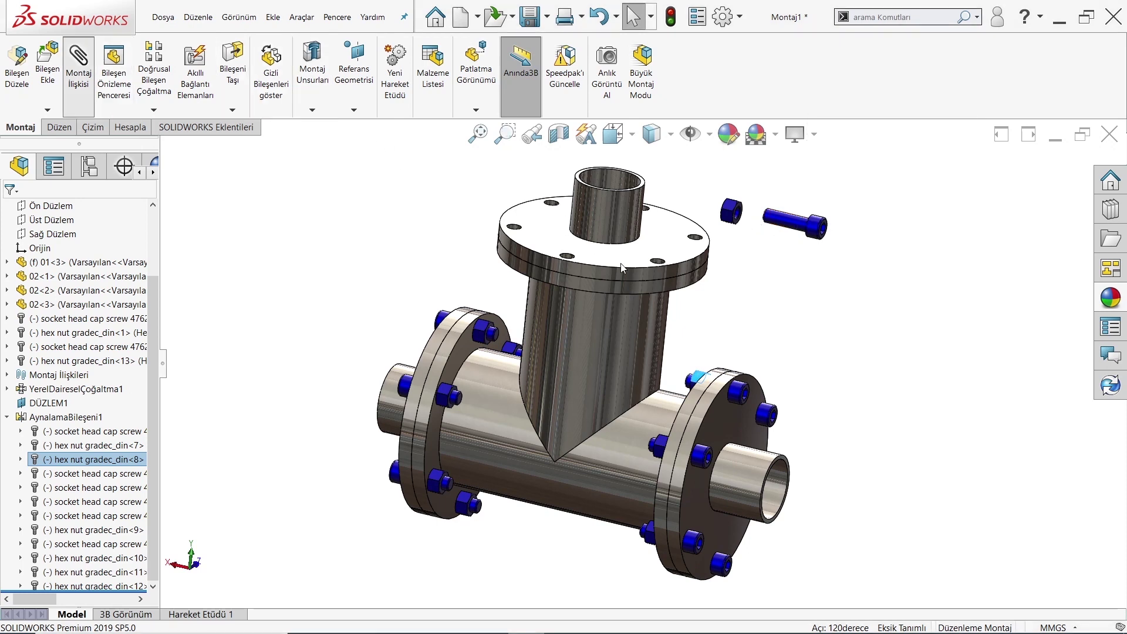
- Mate the blue screw concentric with a top-flange bolt hole, flipped to sit above the flange
left_click(657, 262)
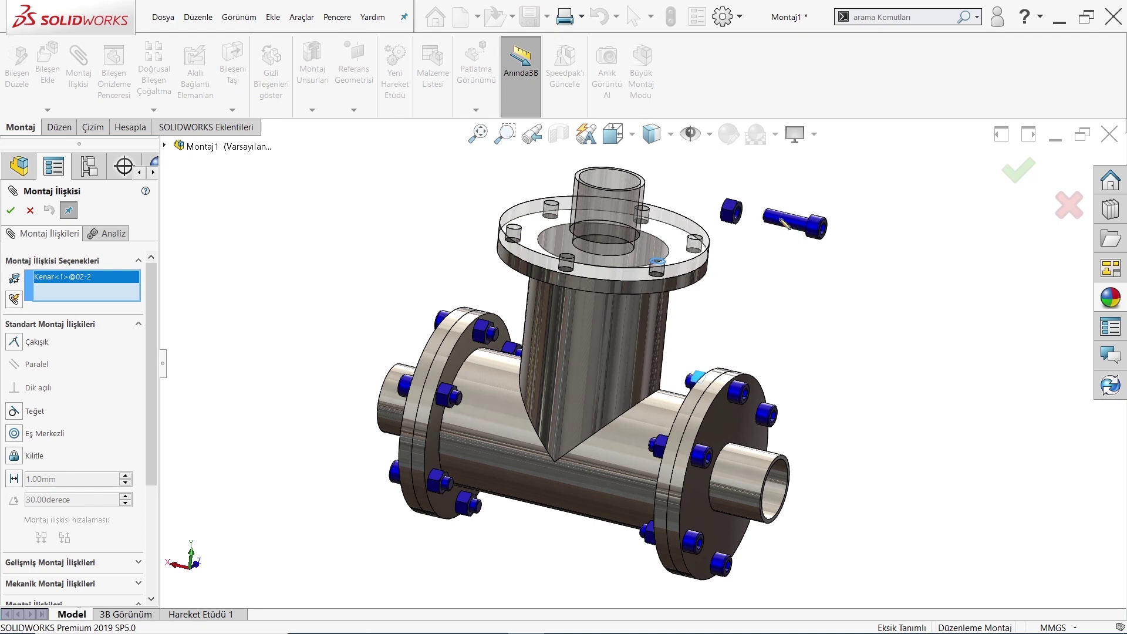
key("Escape")
left_click(778, 226)
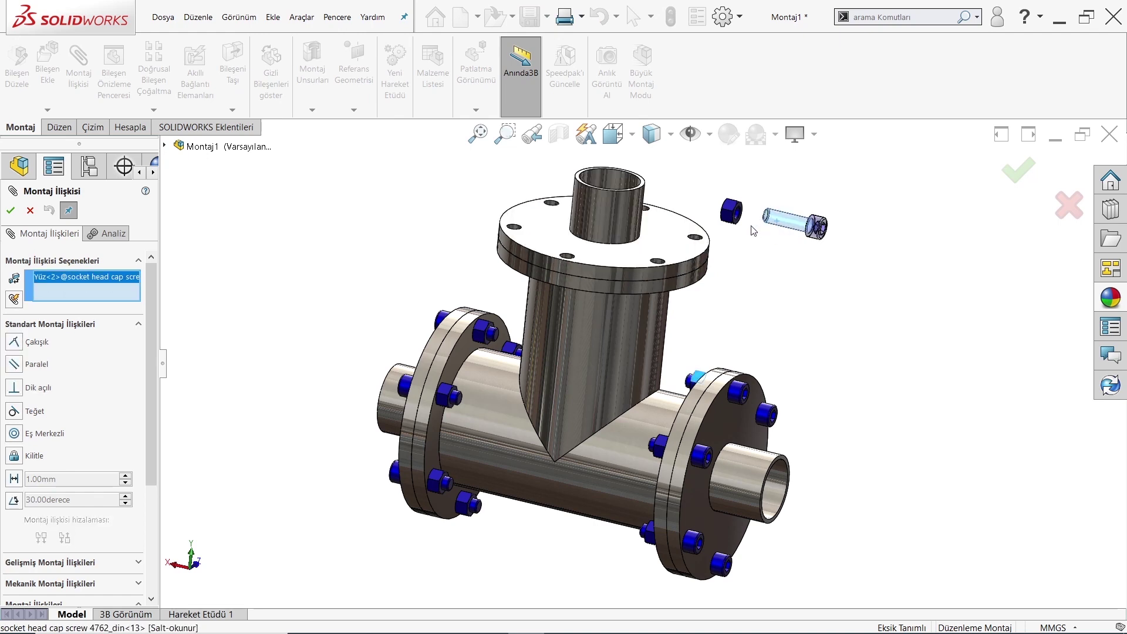
key("Escape")
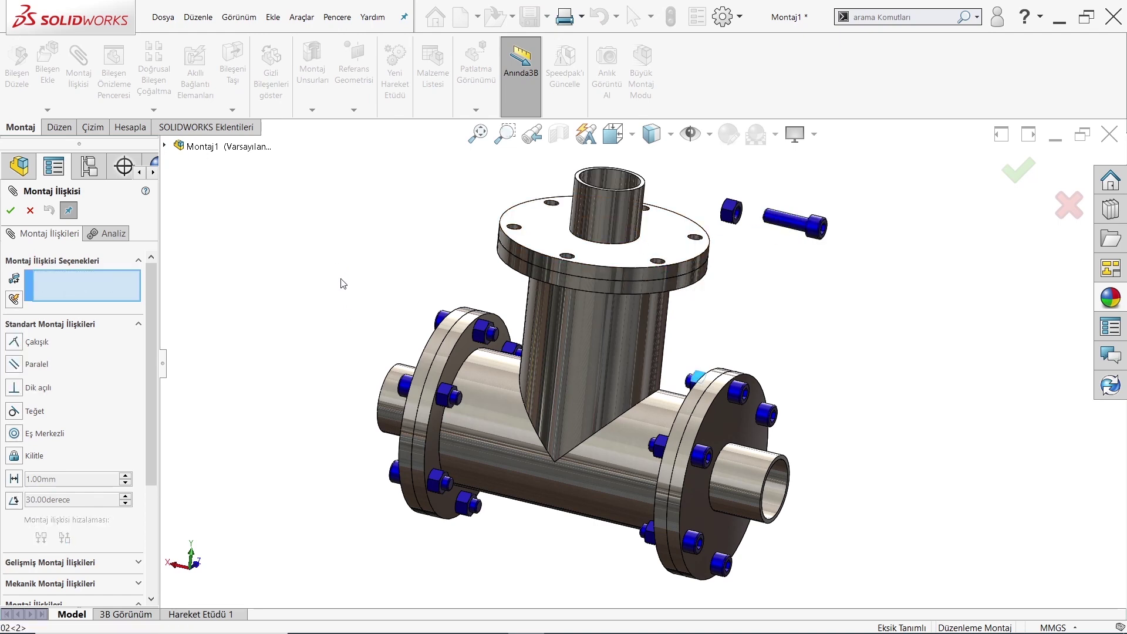
key("Escape")
left_click(775, 223)
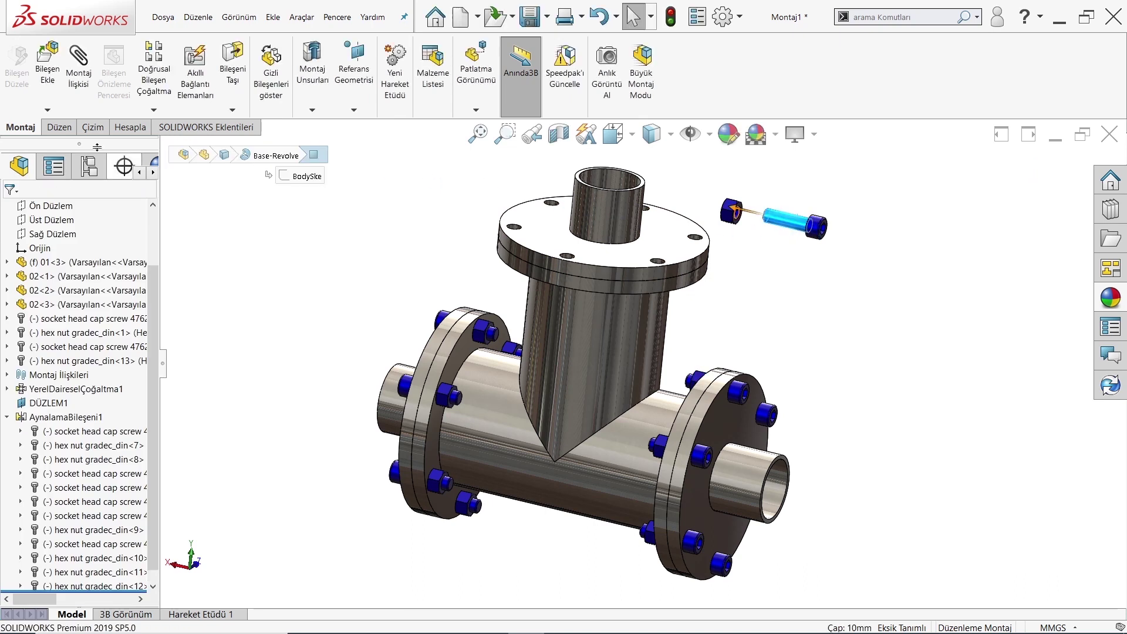
key("m")
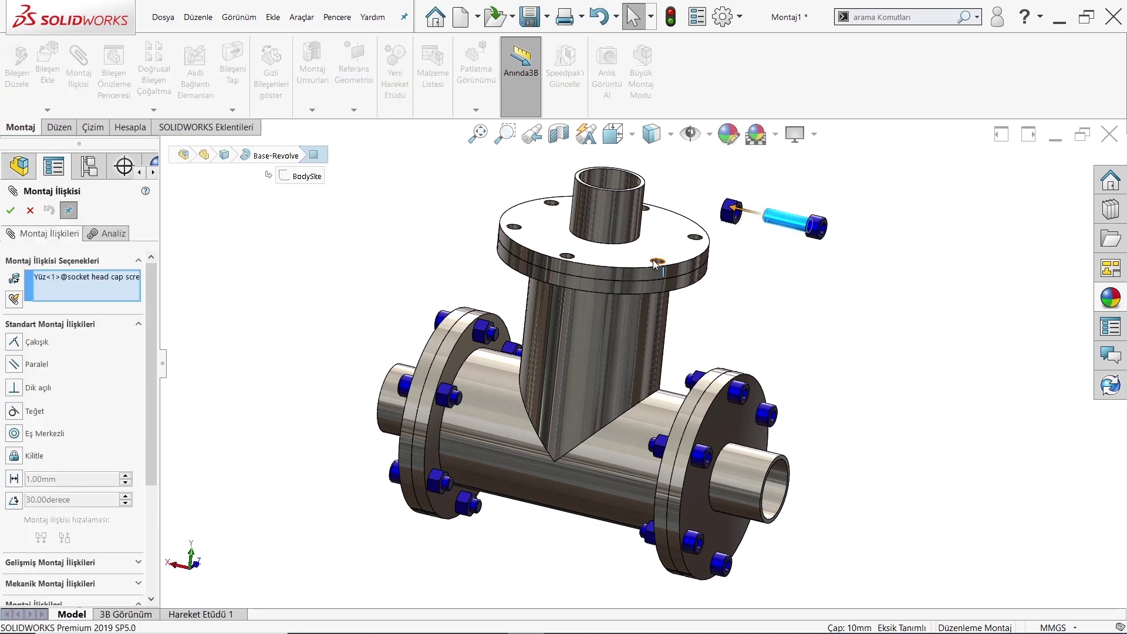
left_click(657, 262)
left_click(734, 227)
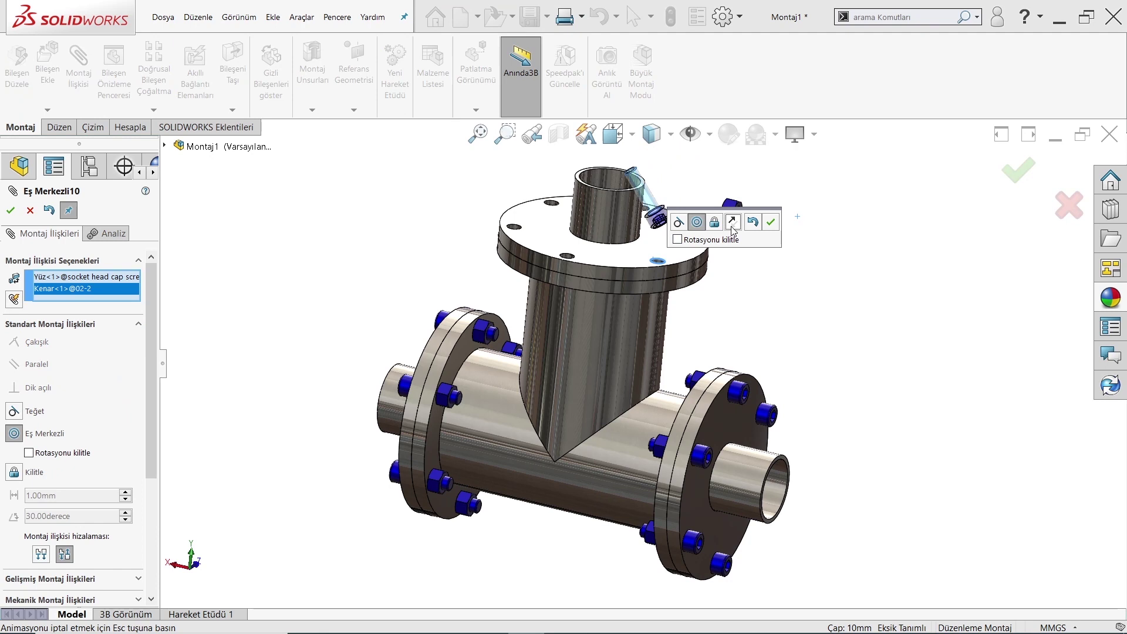
left_click(768, 225)
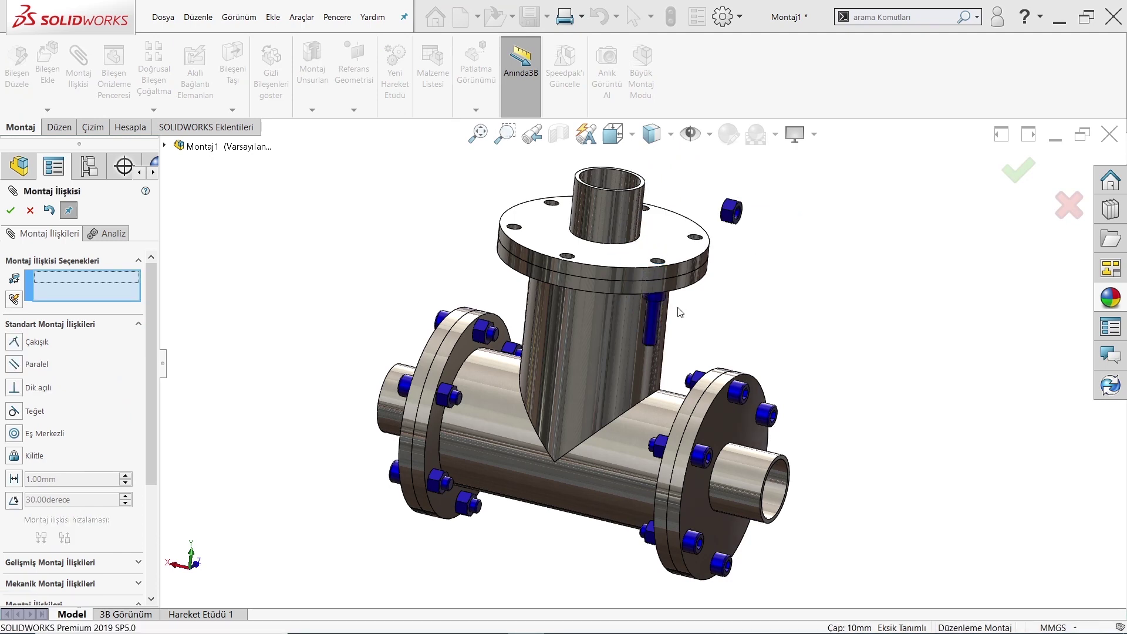
- Seat the screw head's underside coincident on the top flange face
left_click_drag(652, 329, 659, 271)
scroll(659, 272, "down", 2)
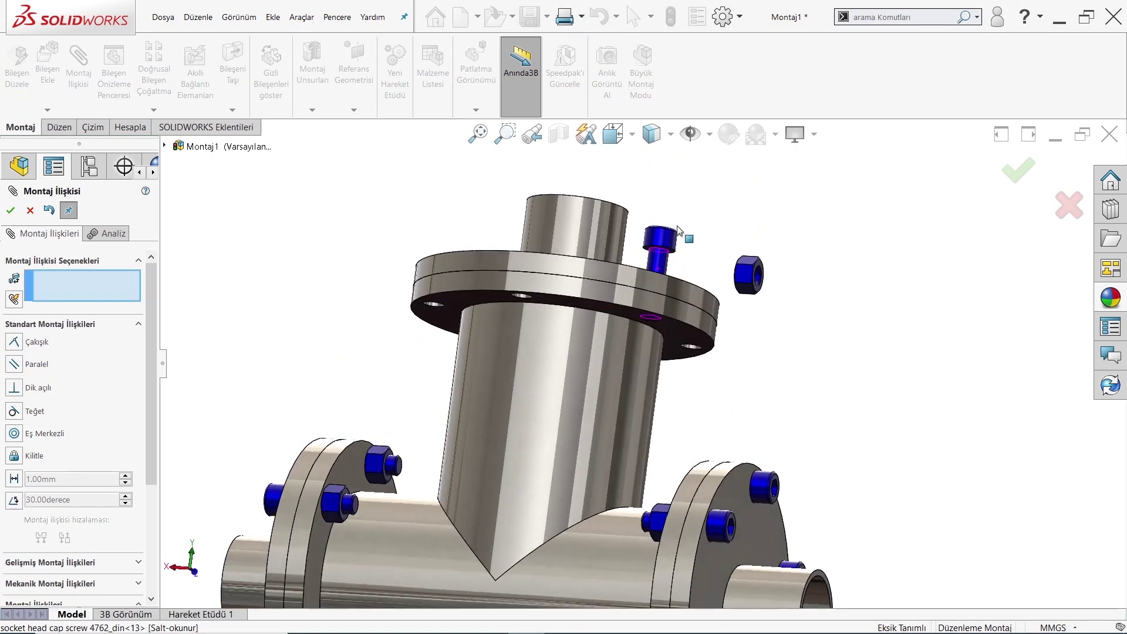
scroll(660, 279, "down", 4)
left_click(648, 292)
middle_click_drag(648, 292, 542, 348)
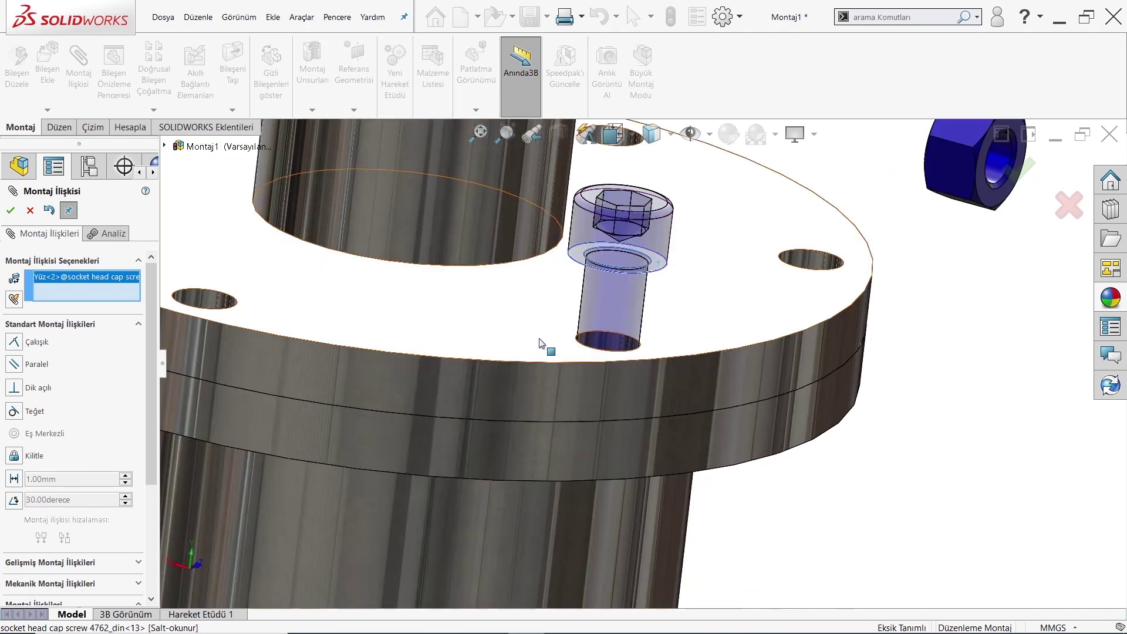
left_click(532, 333)
left_click(532, 330)
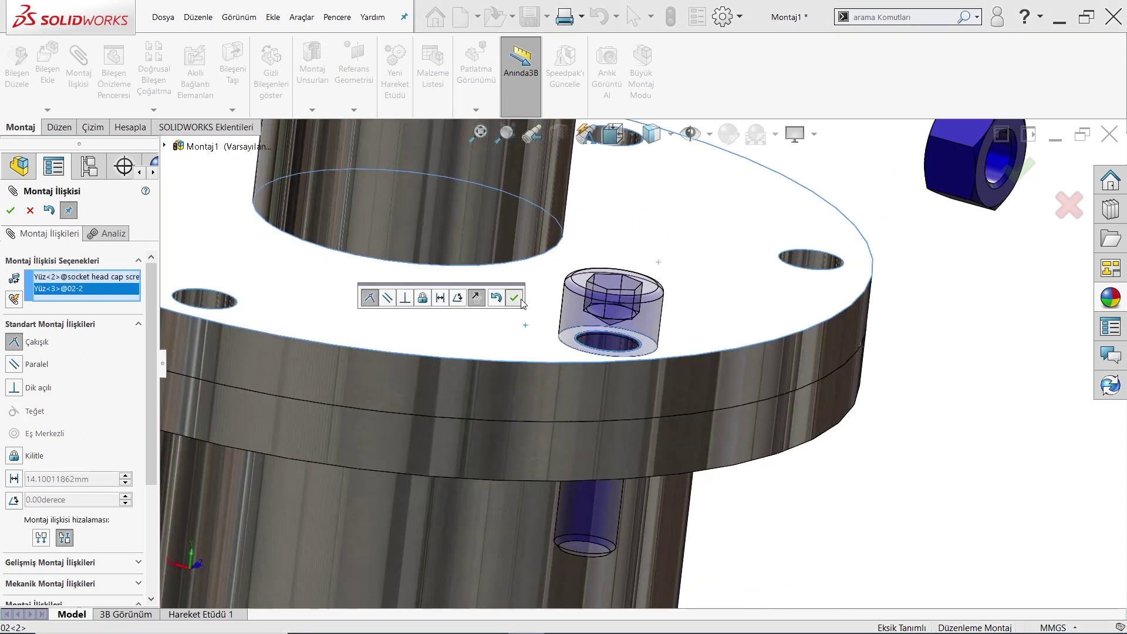
left_click(521, 299)
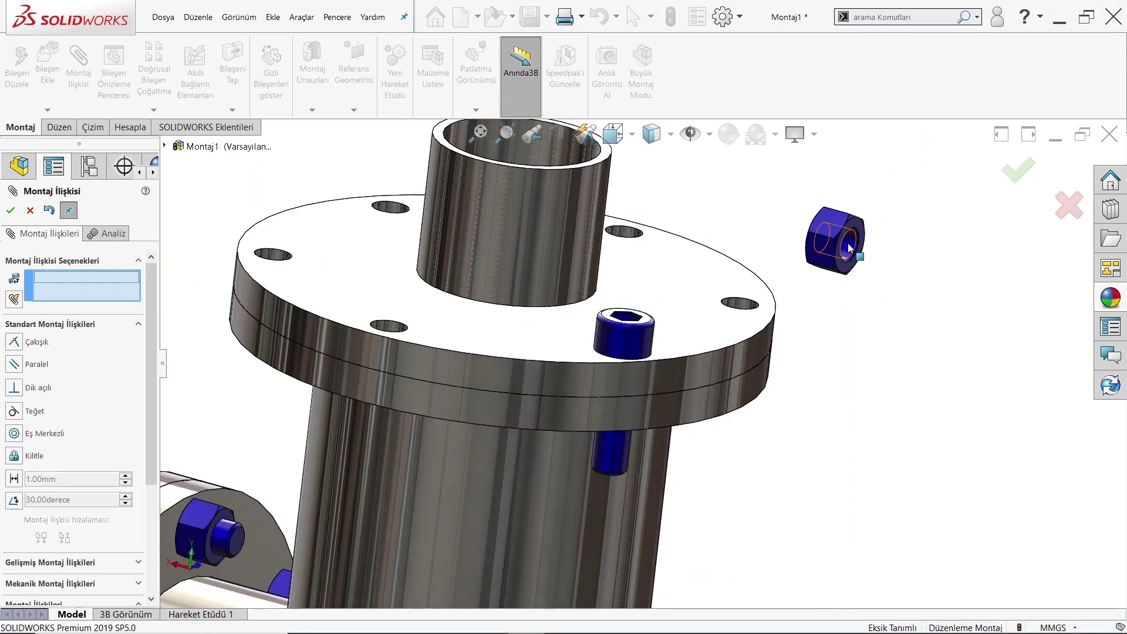
- Mate the hex nut concentric with the screw shank
left_click(849, 248)
scroll(741, 360, "up", 3)
scroll(536, 433, "down", 3)
left_click(531, 446)
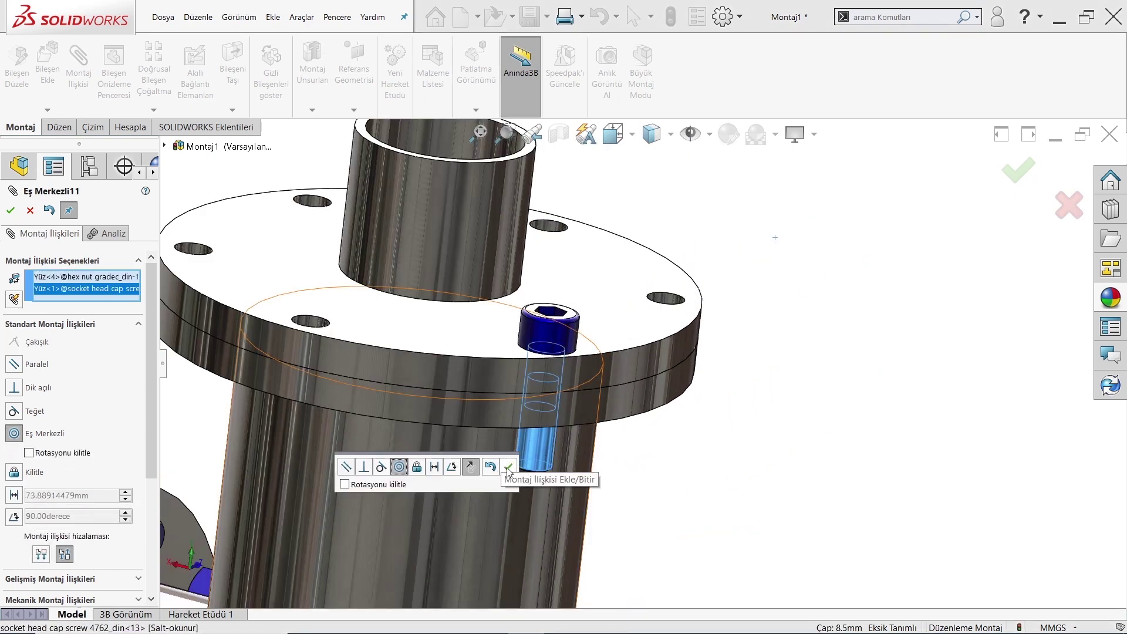
left_click(509, 467)
- Temporarily hide the upper pipe and slide the hex nut down below the top flange
key("Escape")
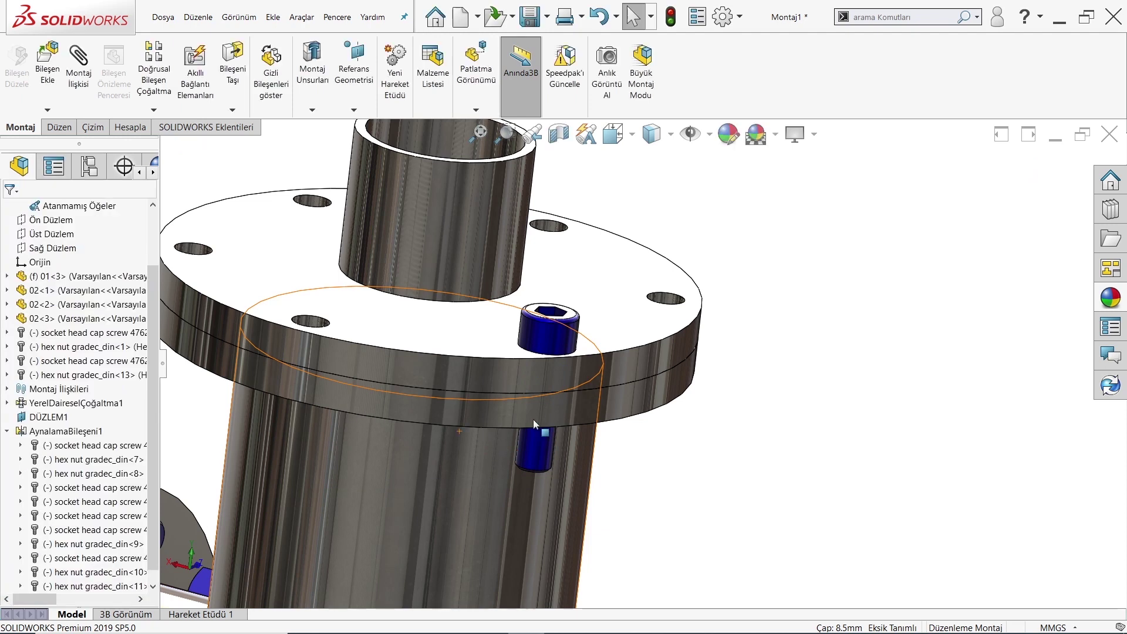
key("Tab")
left_click(544, 386)
left_click_drag(544, 390, 541, 425)
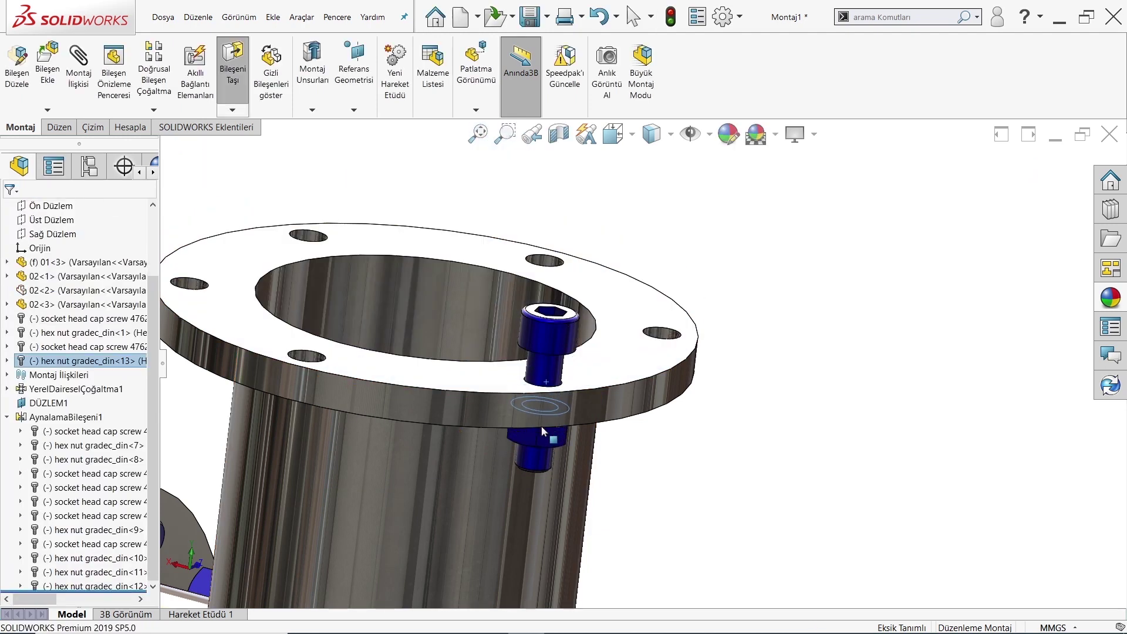
key("Escape")
key("shift+Tab")
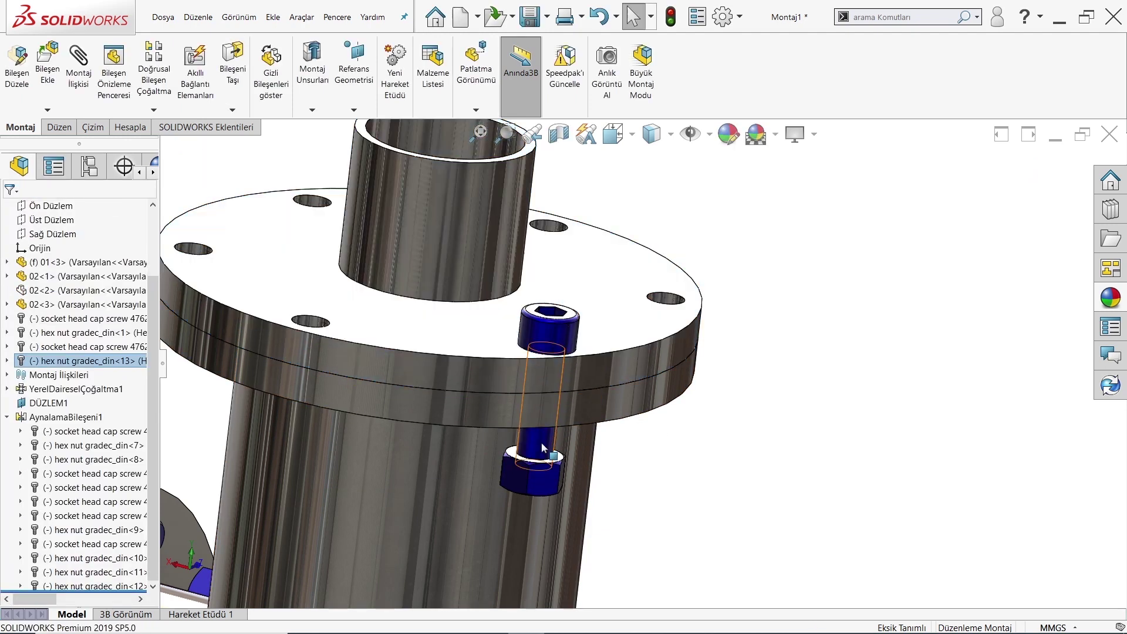
- Mate the hex nut face coincident with the top flange's underside
scroll(530, 436, "down", 4)
scroll(529, 435, "down", 2)
left_click(540, 407)
middle_click_drag(540, 406, 546, 281)
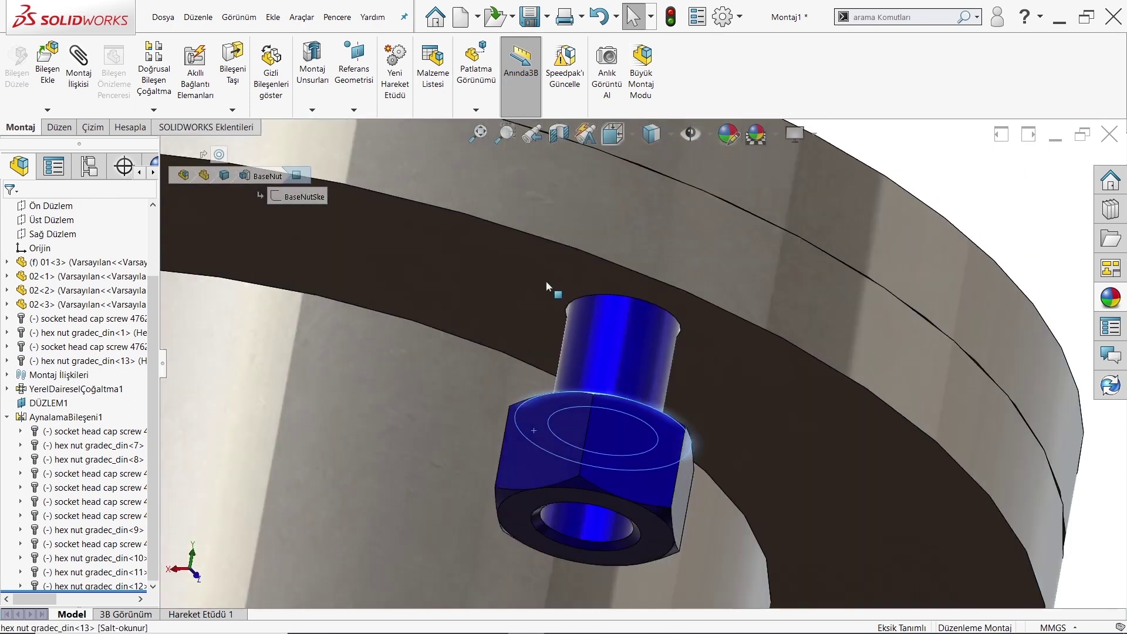
left_click(78, 65)
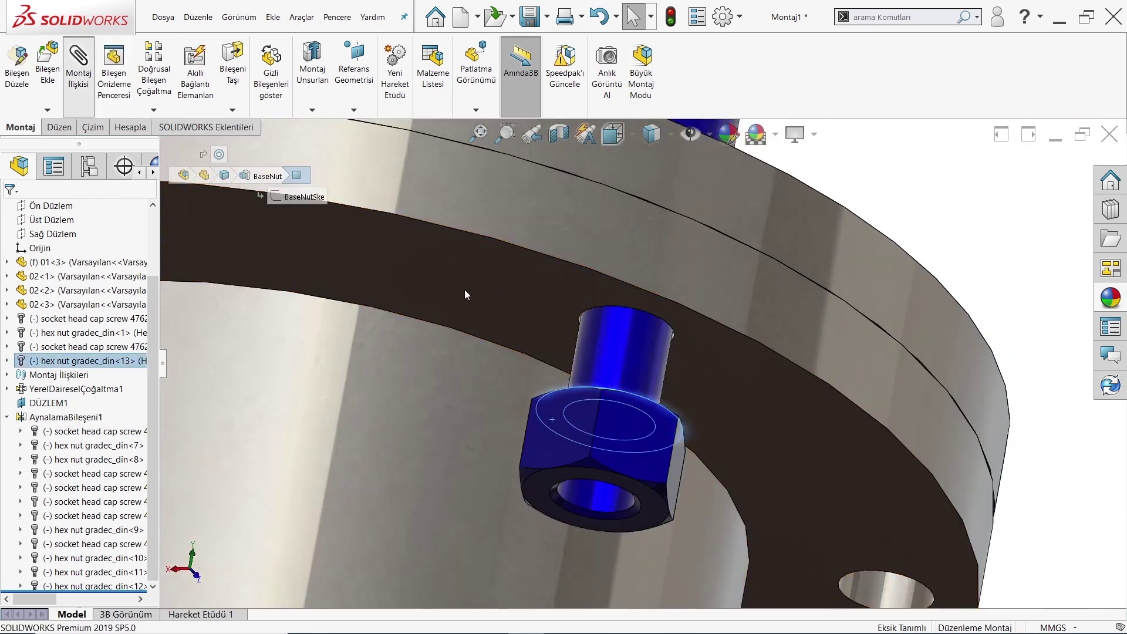
left_click(450, 292)
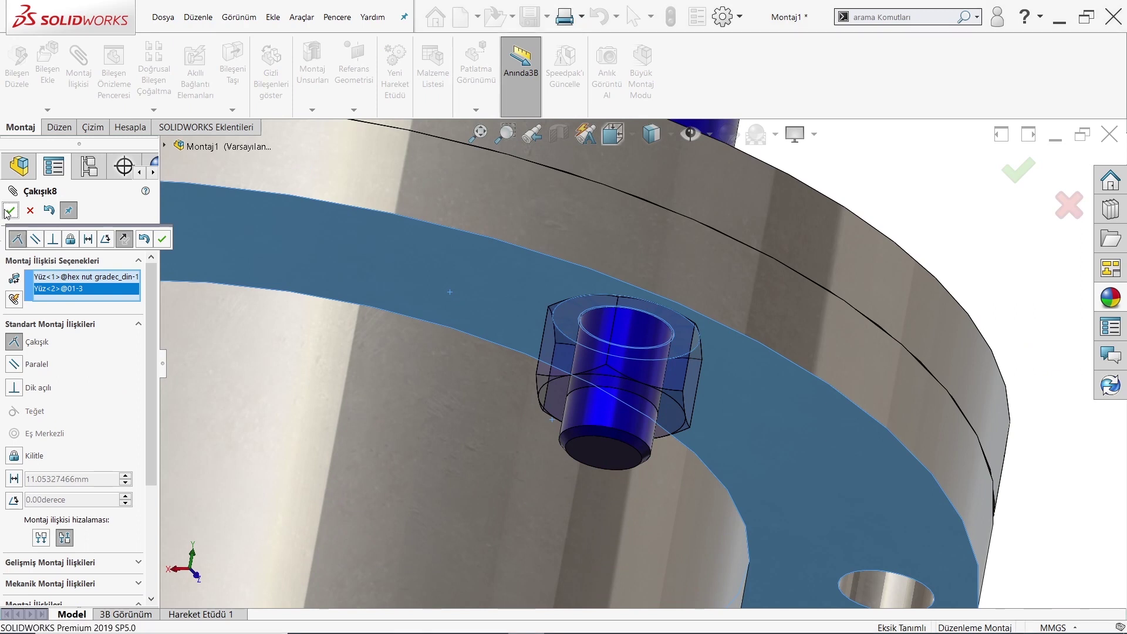
left_click(10, 210)
scroll(570, 365, "up", 3)
mouse_move(570, 365)
middle_mouse_down()
mouse_move(644, 328)
mouse_move(567, 256)
middle_mouse_up()
scroll(567, 256, "down", 1)
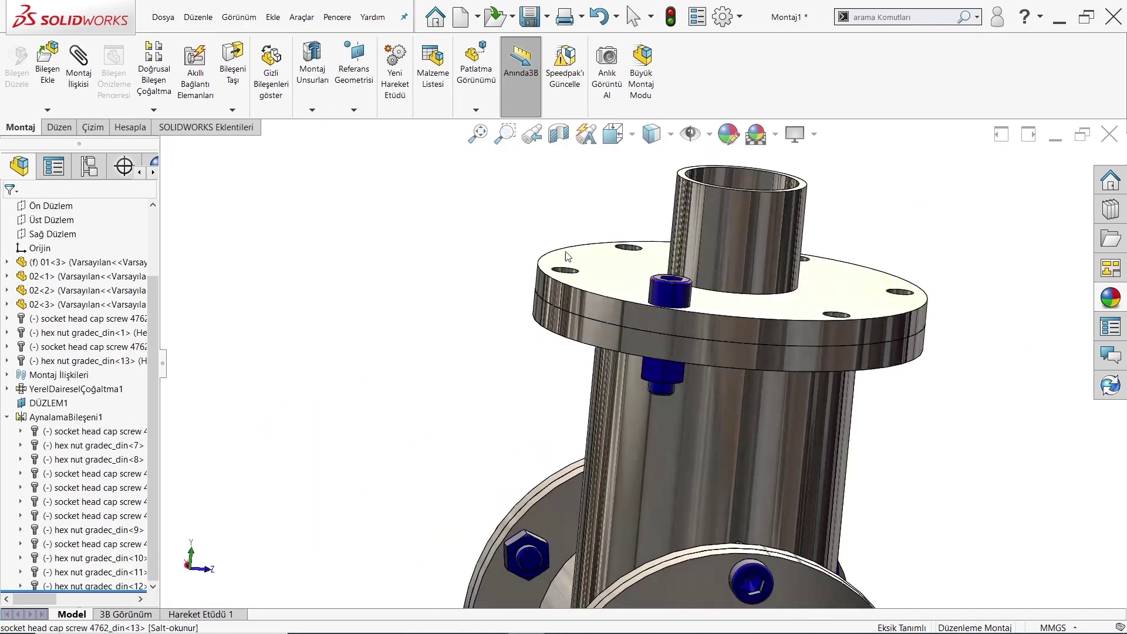
left_click(154, 109)
- Circular-pattern the hex nut and socket head screw 6 times around the top flange edge
left_click(176, 140)
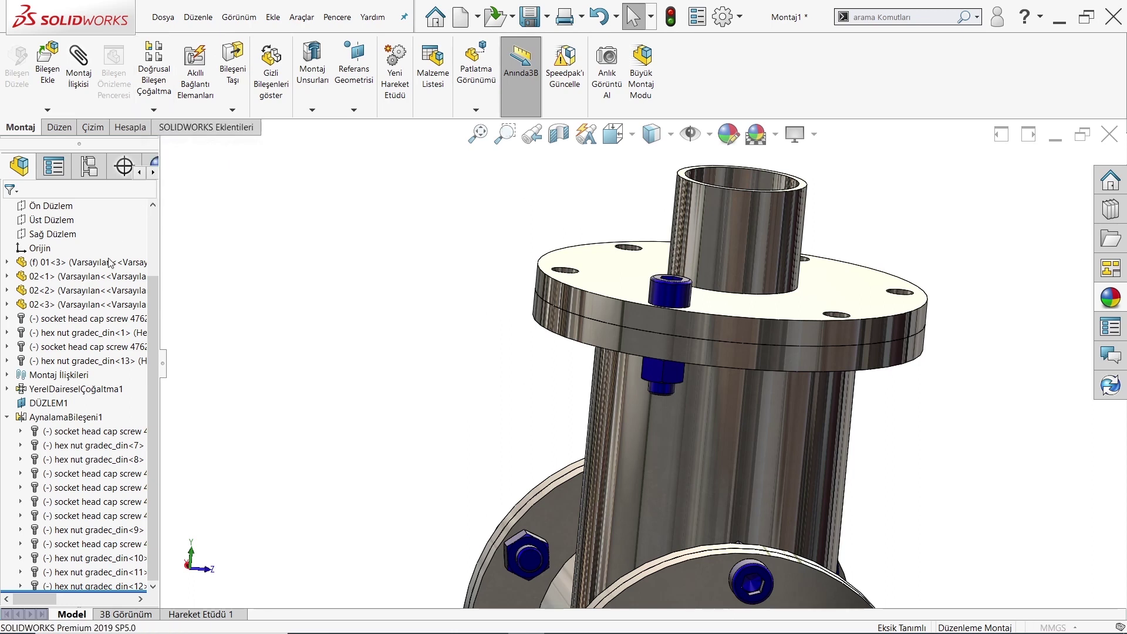
left_click(604, 297)
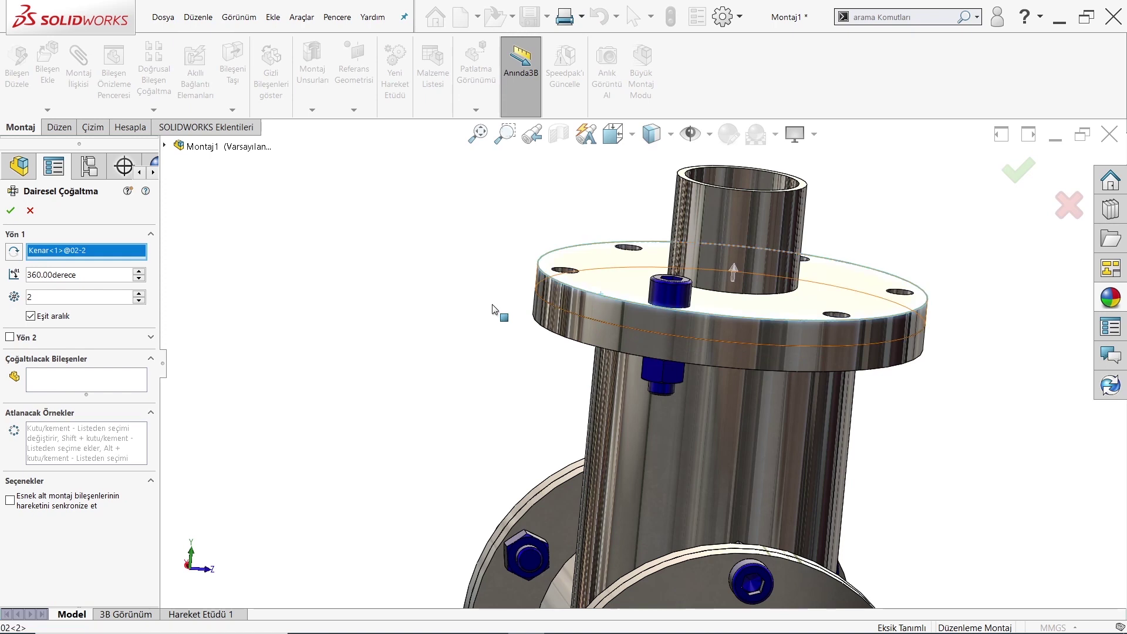
left_click(122, 386)
left_click(649, 392)
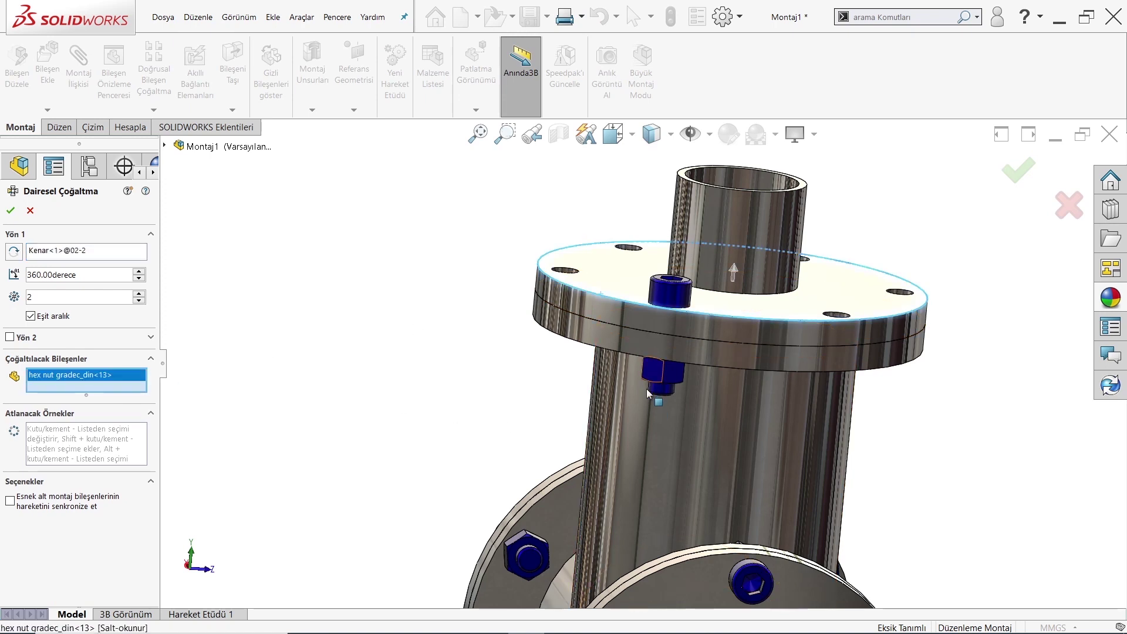
left_click(667, 303)
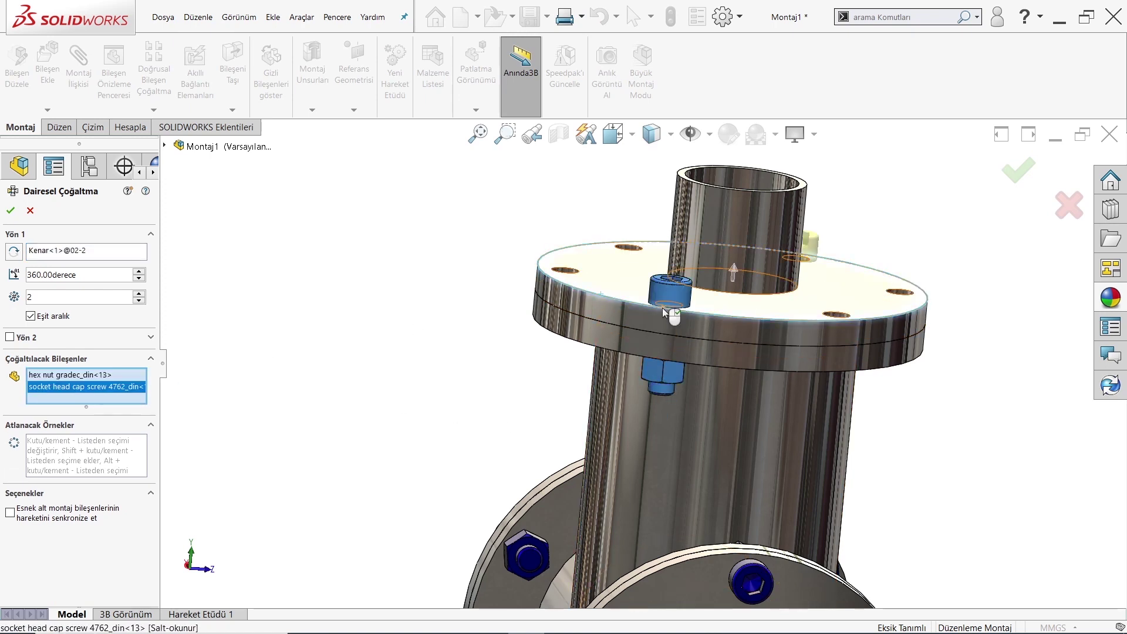
middle_click_drag(667, 304, 638, 390)
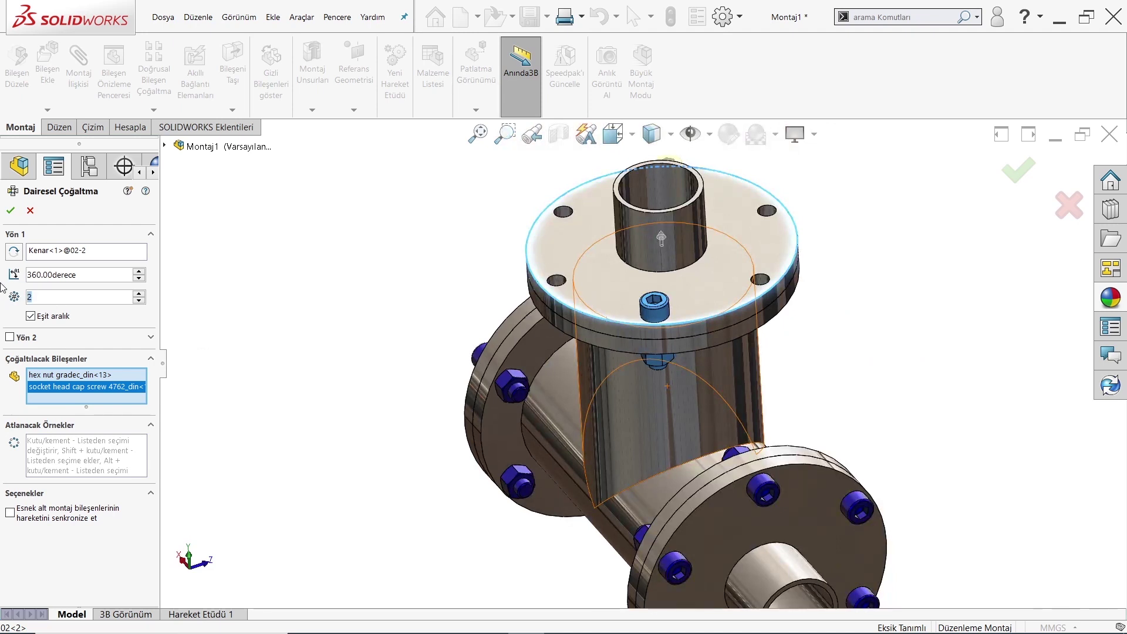
type("6")
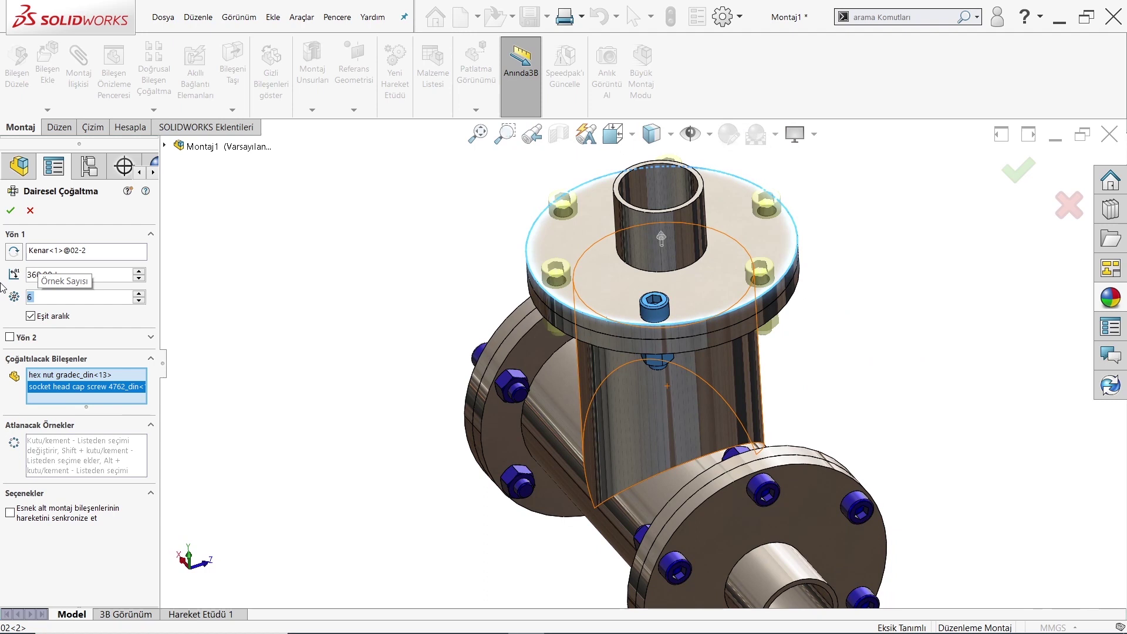
key("Return")
mouse_move(478, 262)
middle_mouse_down()
mouse_move(596, 264)
mouse_move(597, 314)
mouse_move(645, 300)
middle_mouse_up()
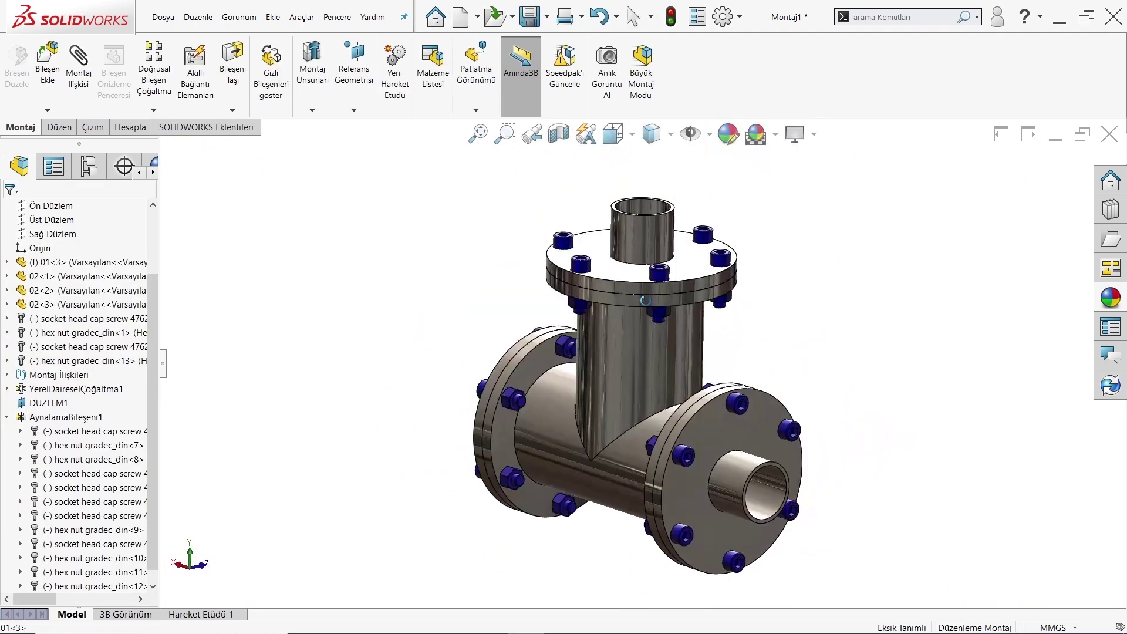
middle_click_drag(755, 413, 529, 470)
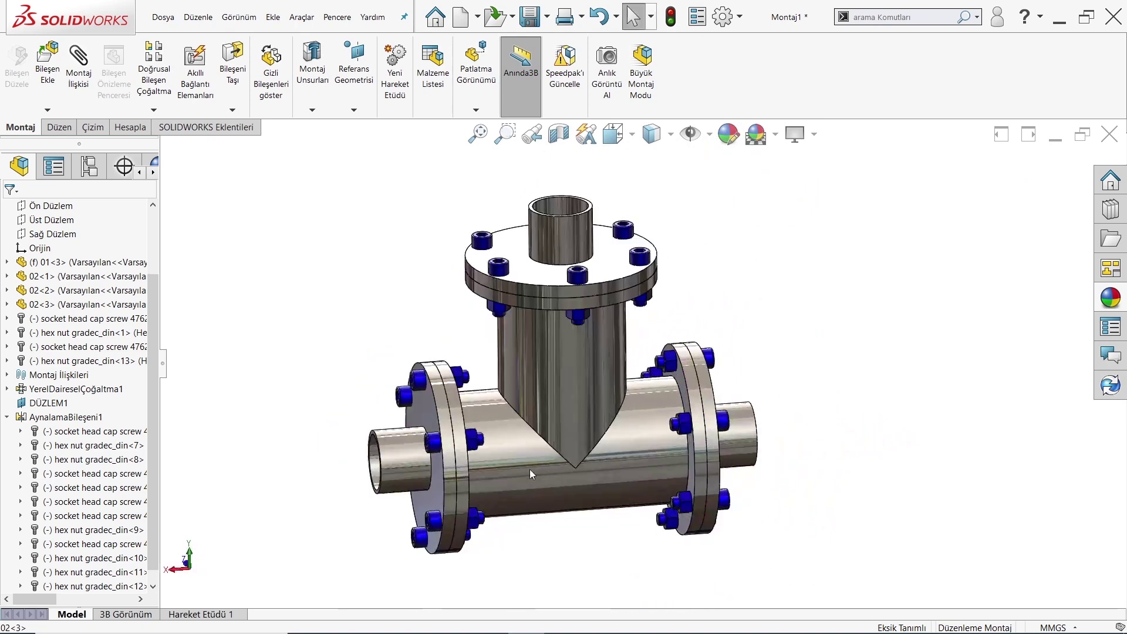
scroll(546, 454, "down", 2)
mouse_move(546, 454)
middle_mouse_down()
mouse_move(636, 342)
mouse_move(563, 363)
mouse_move(828, 414)
middle_mouse_up()
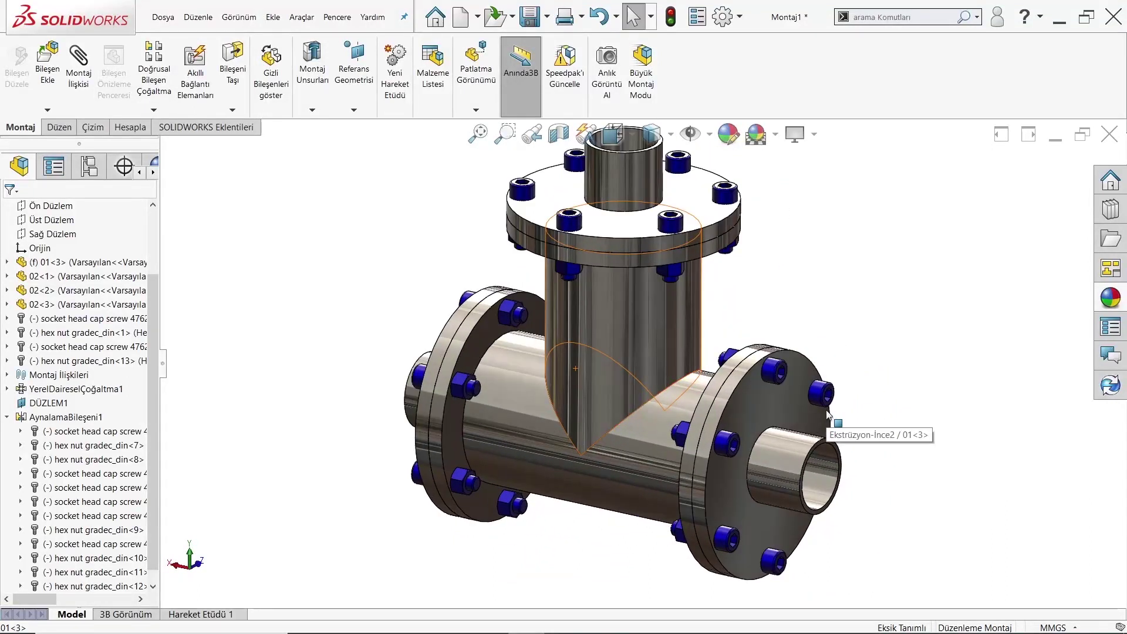